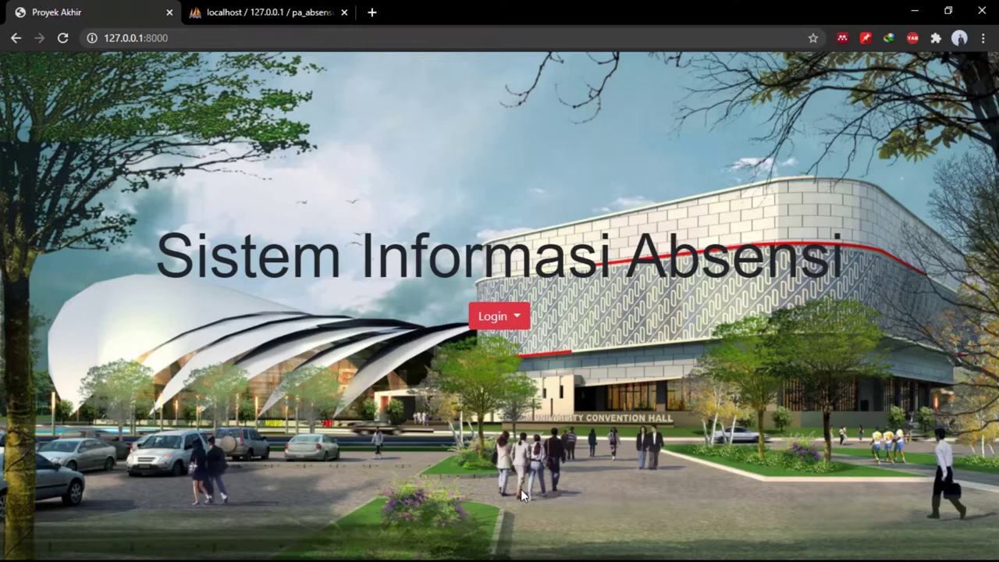
Sign in with the Admin role using the saved e-mail and the account password.
left_click(529, 317)
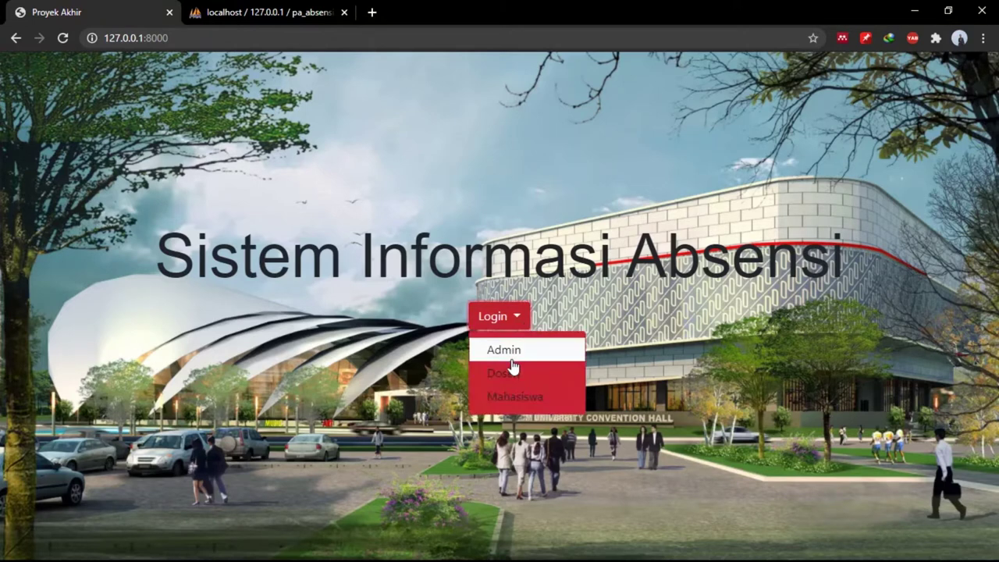
left_click(511, 353)
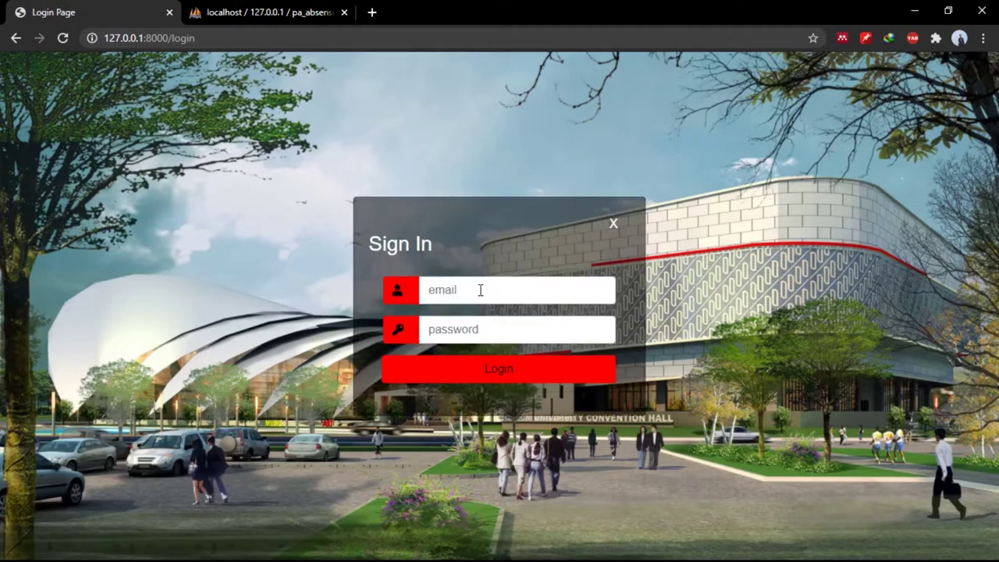
left_click(480, 289)
key("Down")
key("Down")
key("Return")
key("Tab")
type("••")
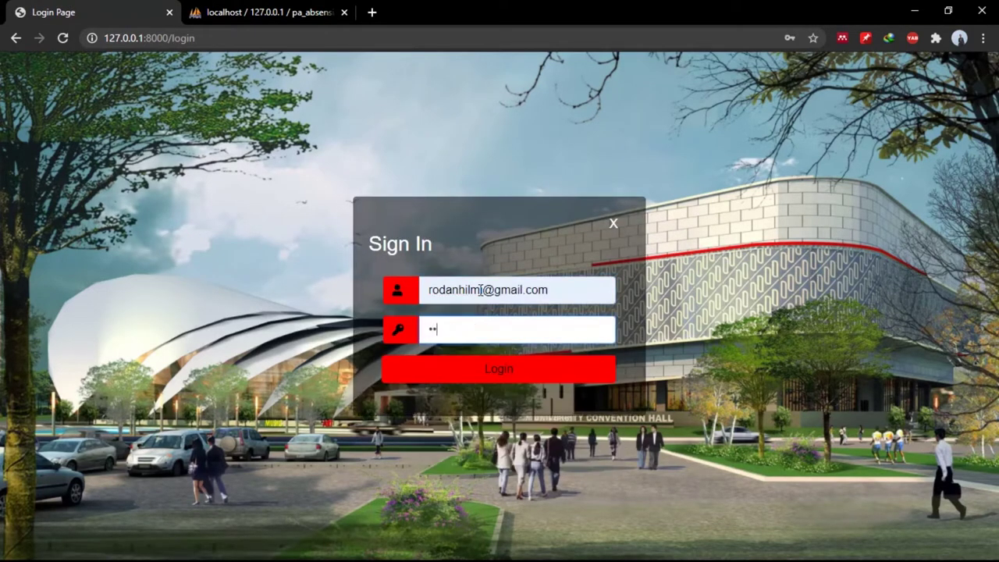
key("Return")
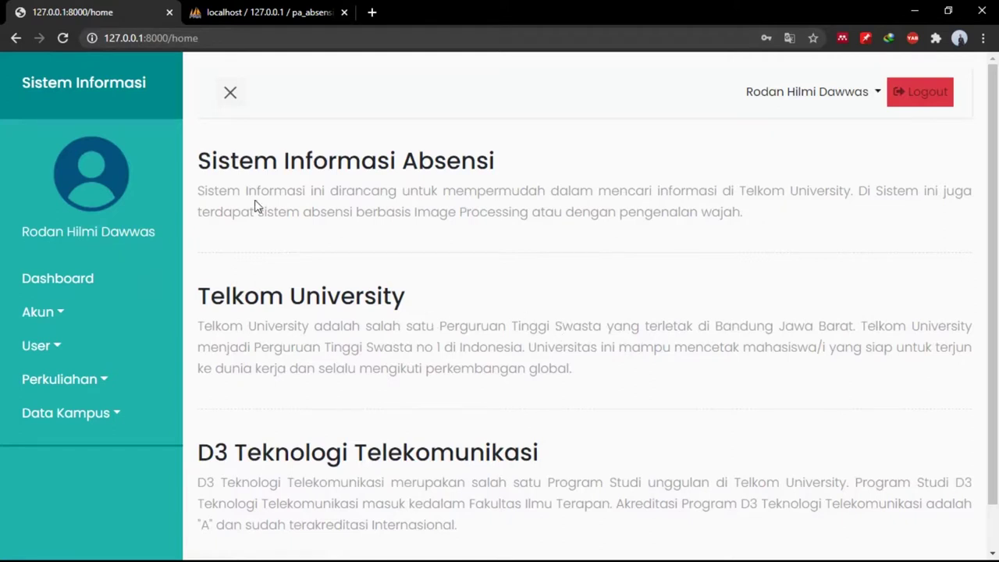
From the Dashboard, expand the Akun menu to reveal Edit Profil.
left_click(70, 283)
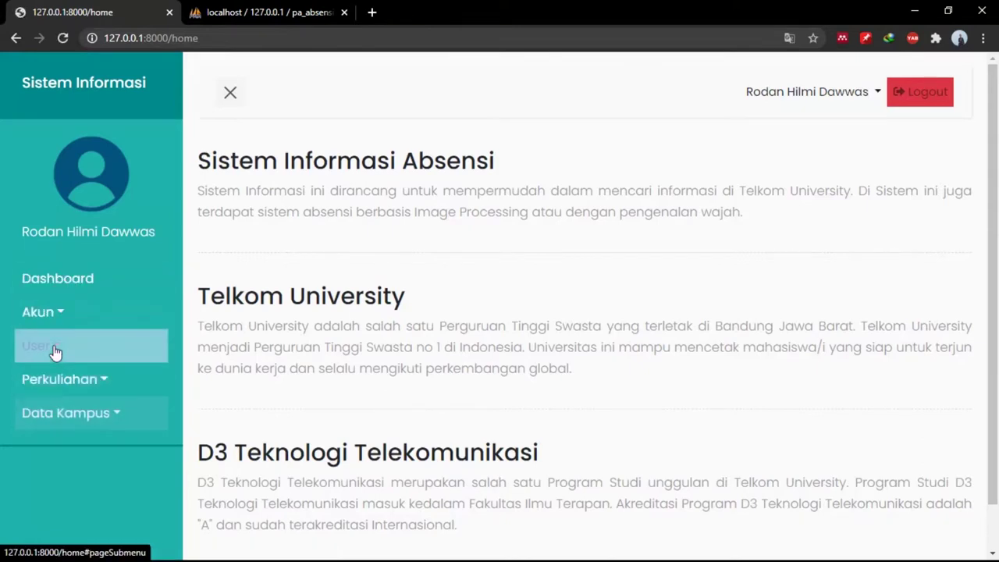
left_click(53, 313)
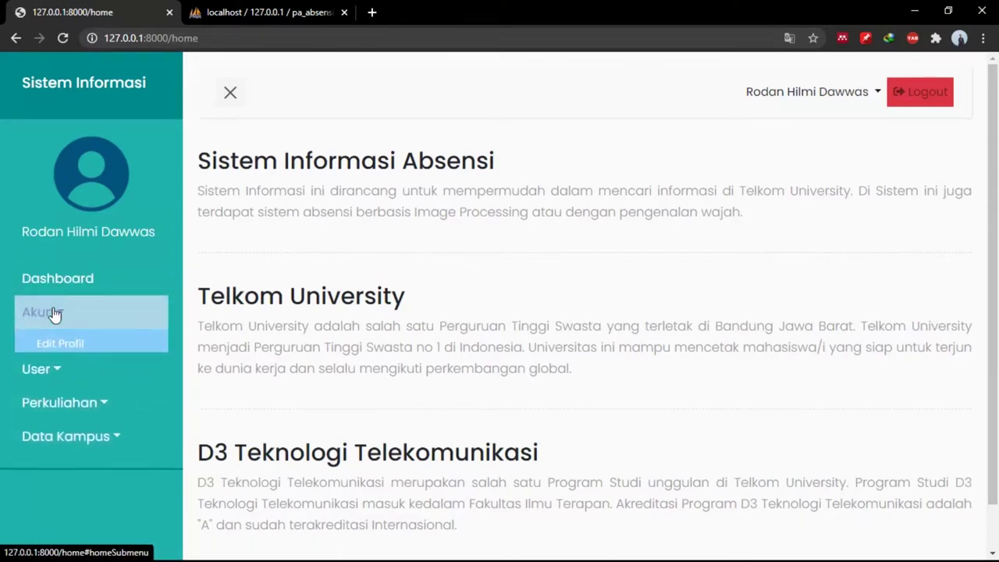
Open the admin's Edit Profile page and look over its fields.
left_click(78, 347)
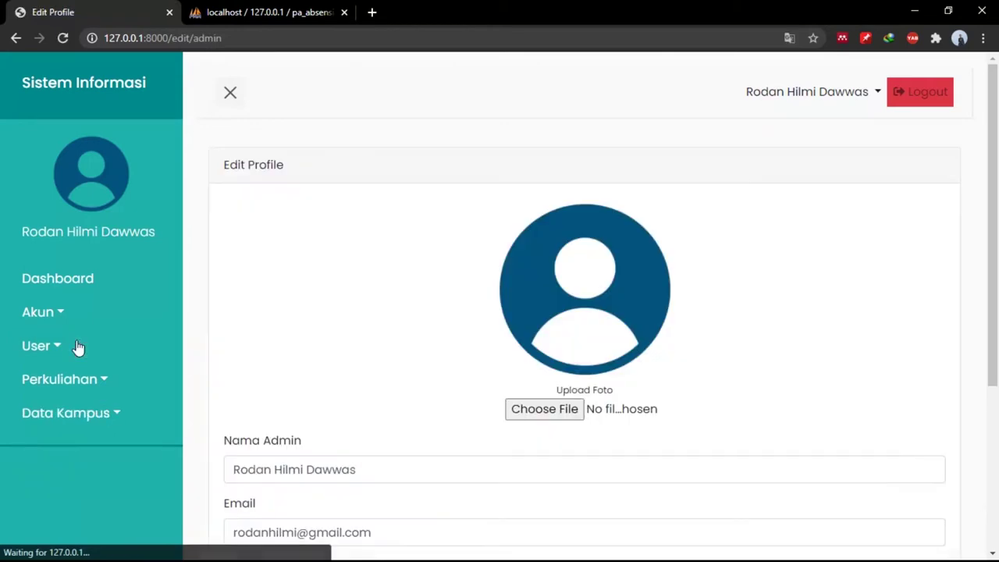
scroll(484, 324, "down", 1)
scroll(484, 324, "down", 3)
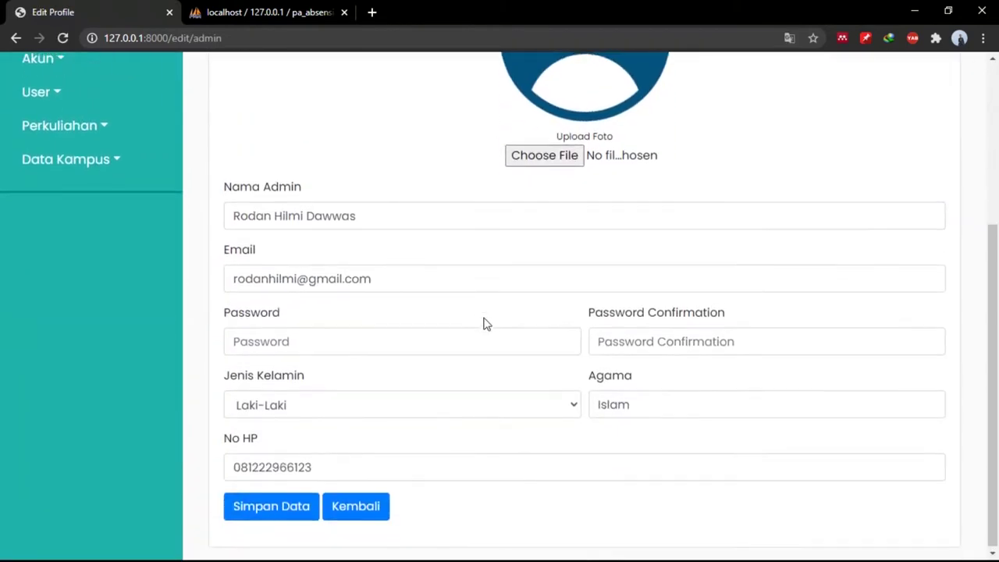
scroll(484, 324, "up", 1)
scroll(484, 324, "down", 1)
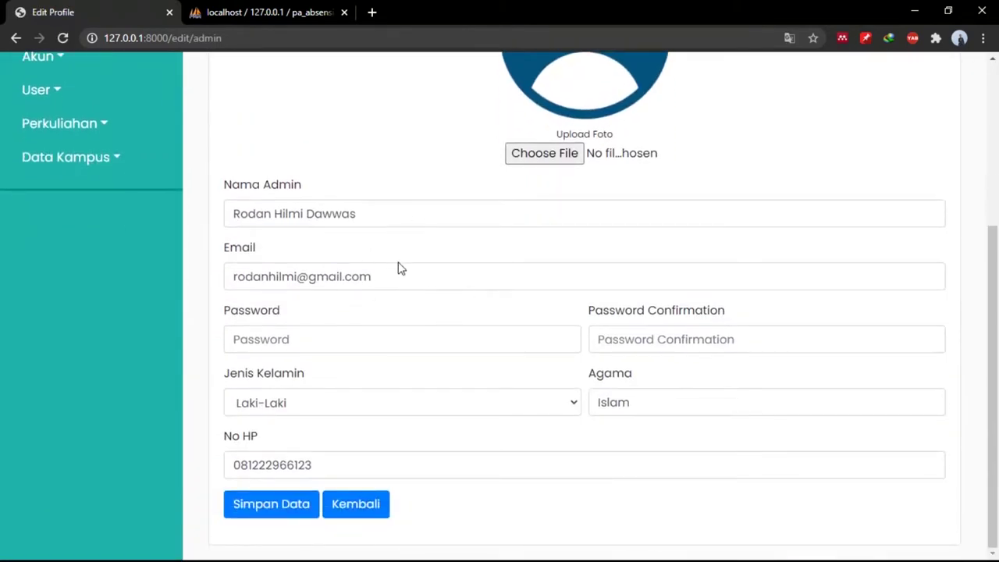
scroll(373, 245, "up", 3)
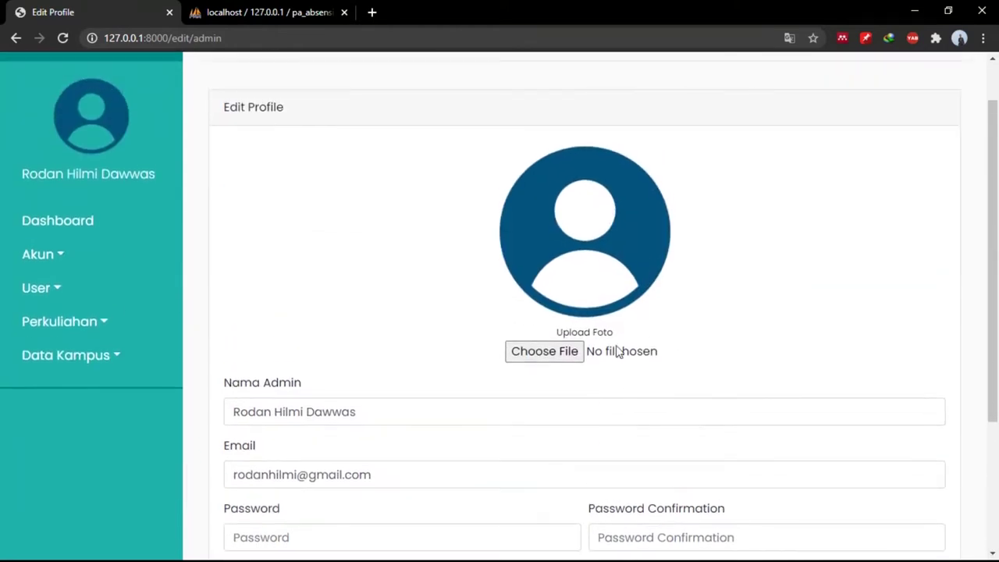
Attach hem.jpg as the profile photo and save, getting the 2000 KB size error.
left_click(576, 352)
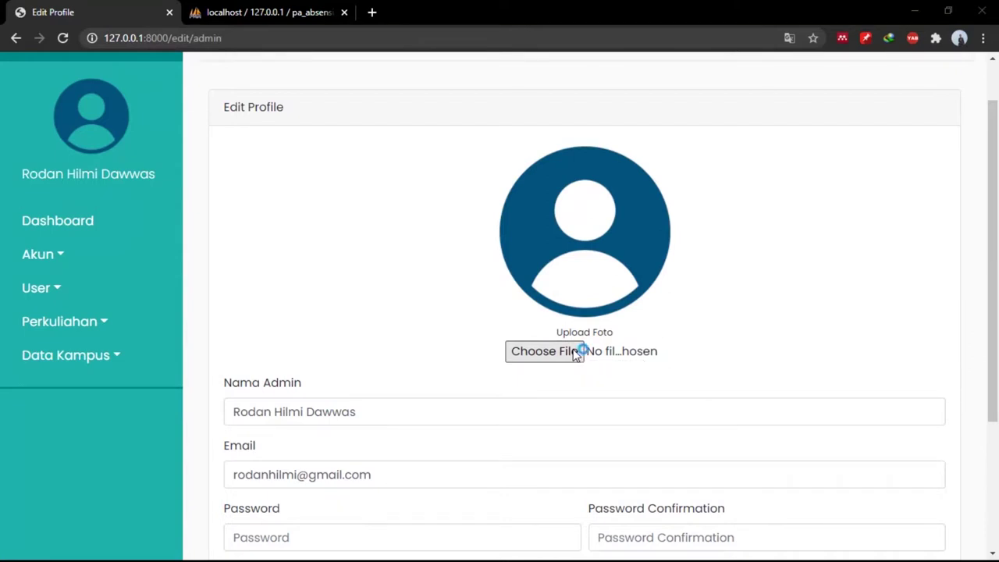
scroll(354, 218, "down", 4)
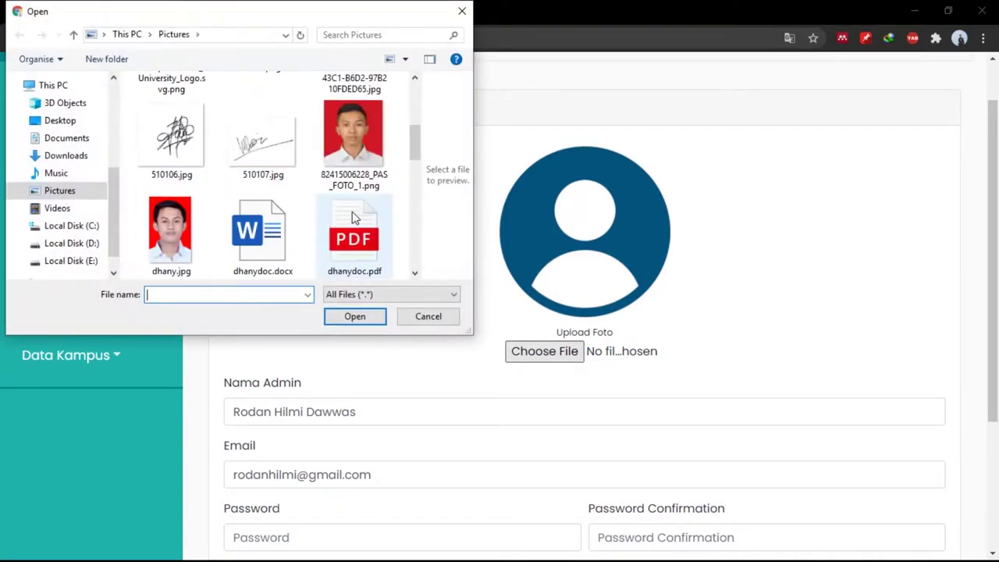
scroll(353, 218, "down", 3)
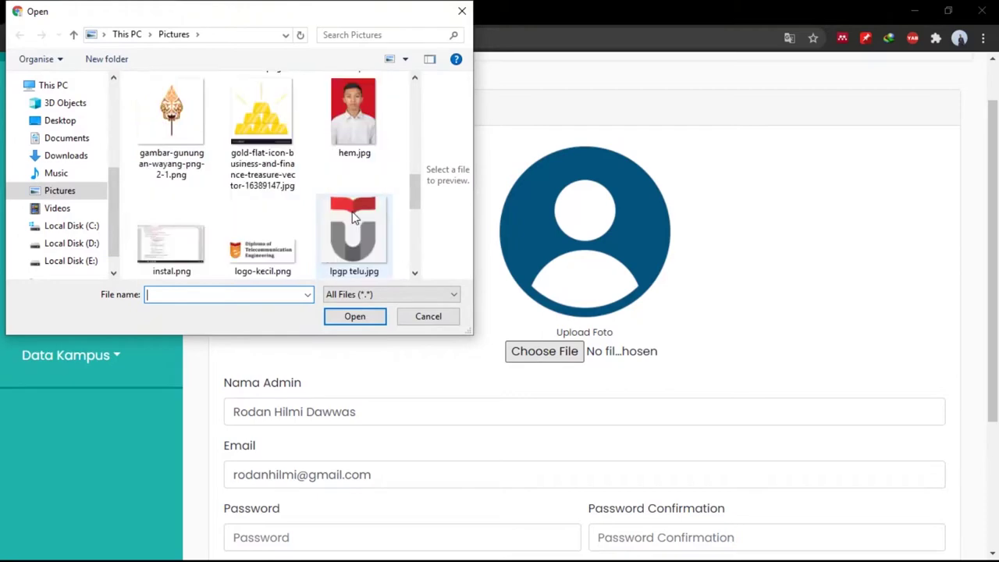
left_click(353, 141)
left_click(353, 316)
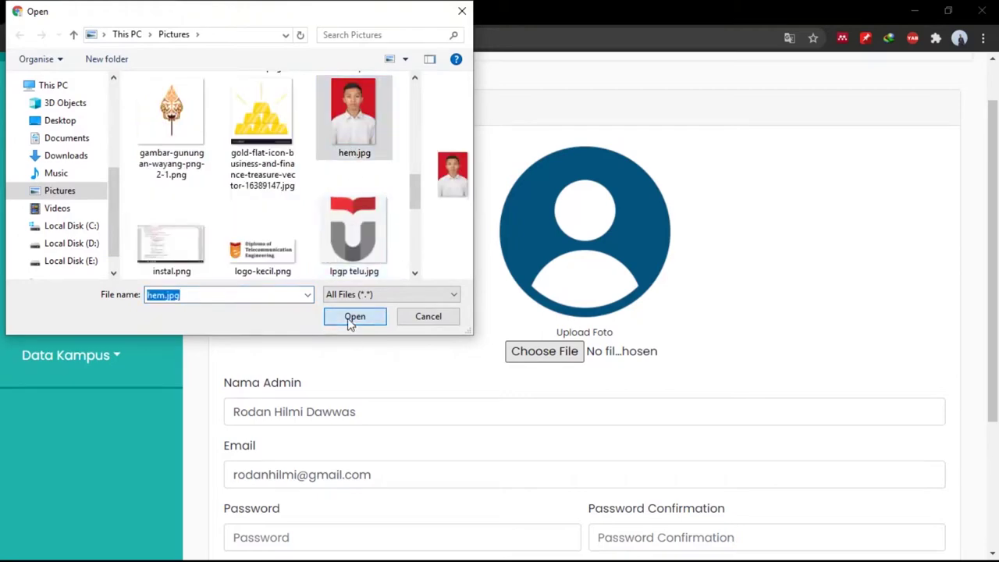
scroll(502, 438, "down", 3)
left_click(290, 504)
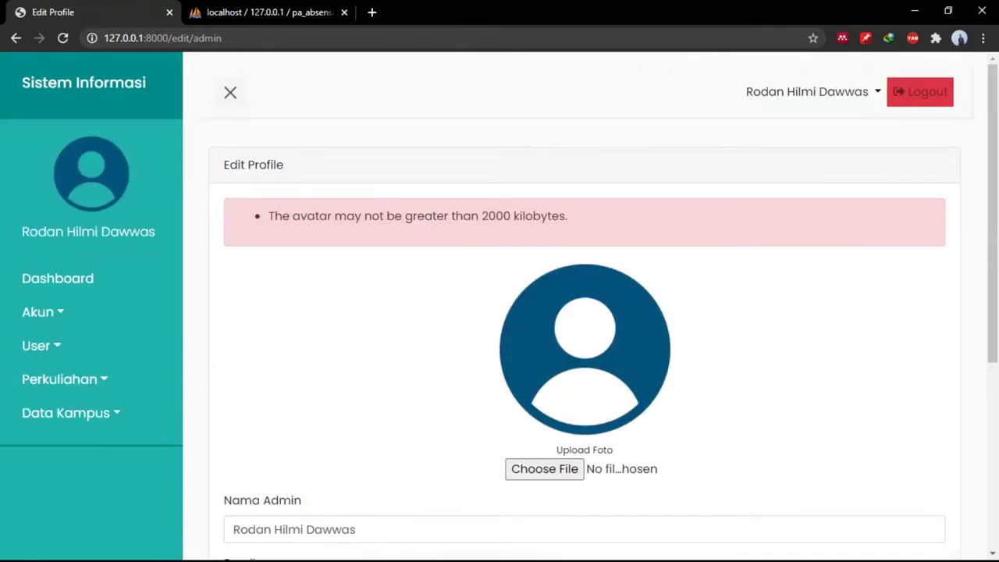
scroll(502, 441, "down", 2)
scroll(502, 440, "up", 1)
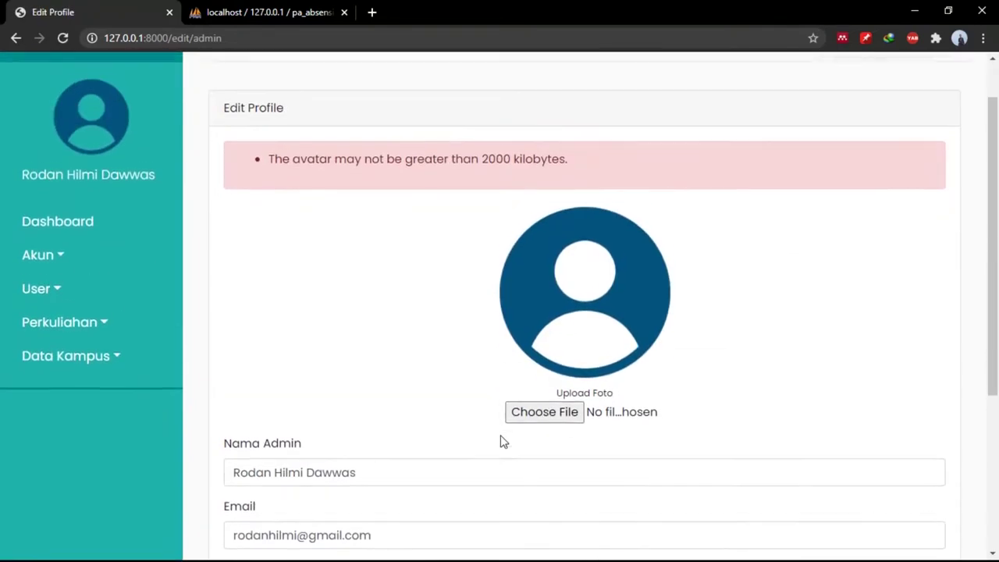
scroll(541, 271, "down", 3)
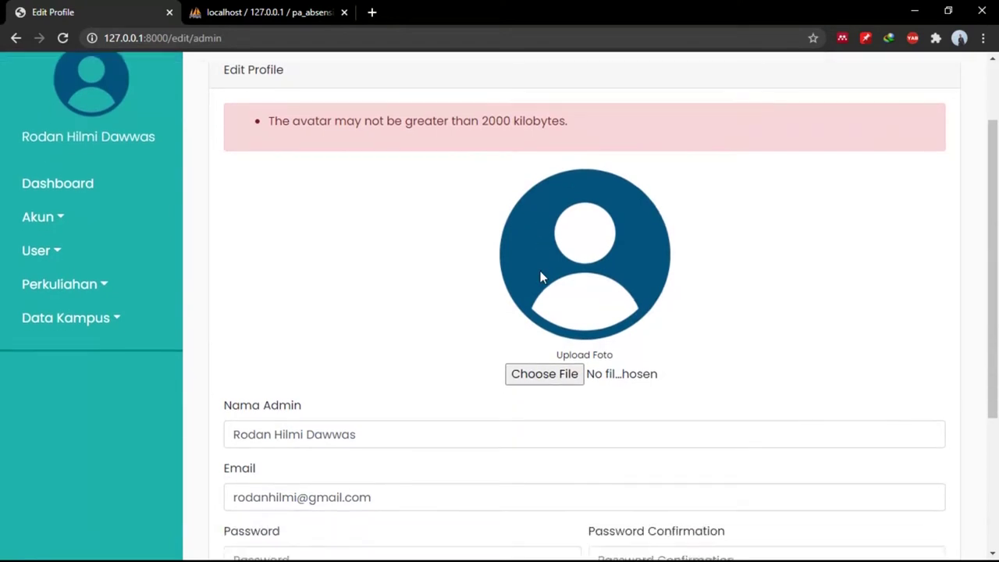
scroll(537, 263, "up", 4)
scroll(537, 263, "down", 2)
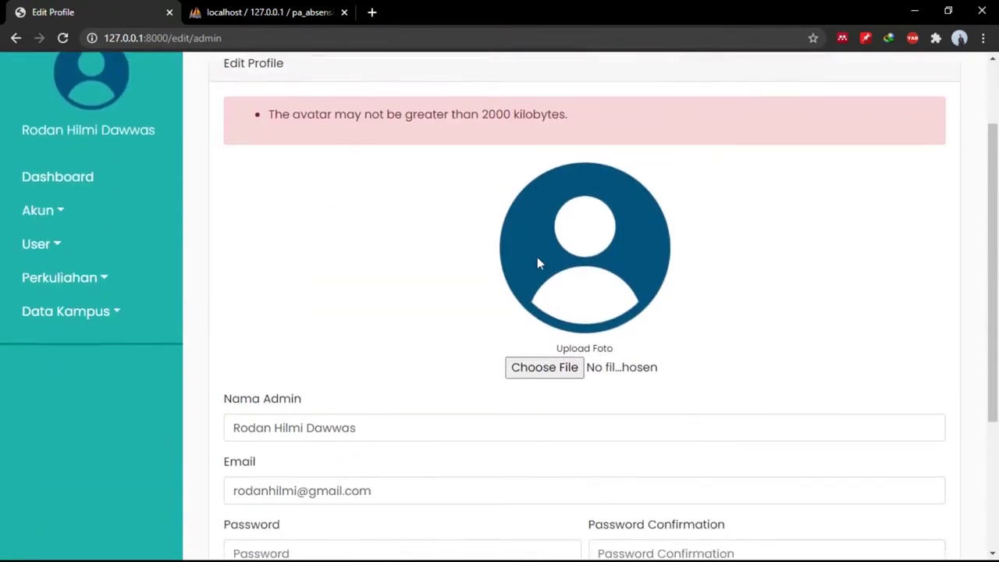
scroll(476, 223, "up", 1)
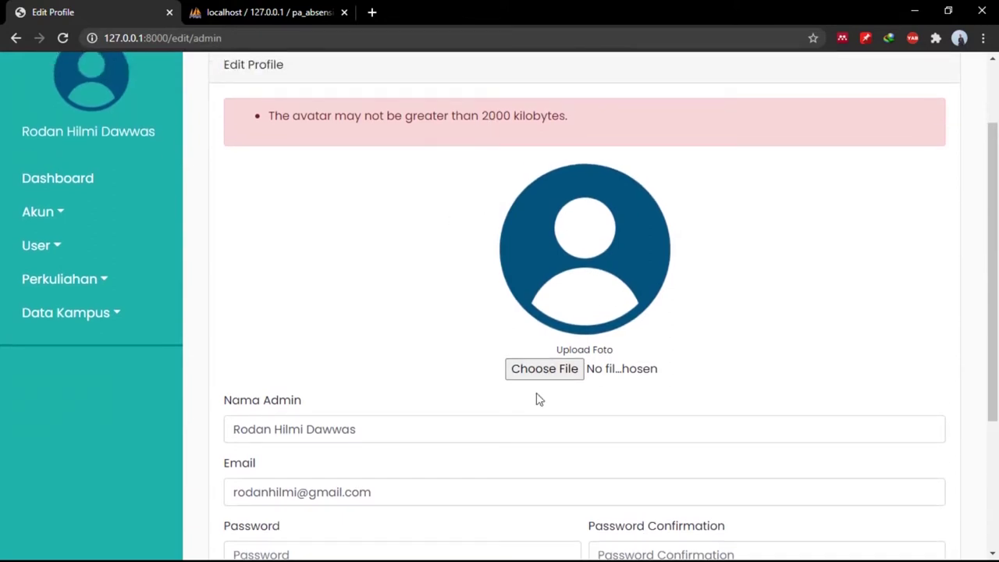
Attach the red-background portrait as the admin photo and save the profile successfully.
left_click(555, 370)
scroll(394, 229, "down", 2)
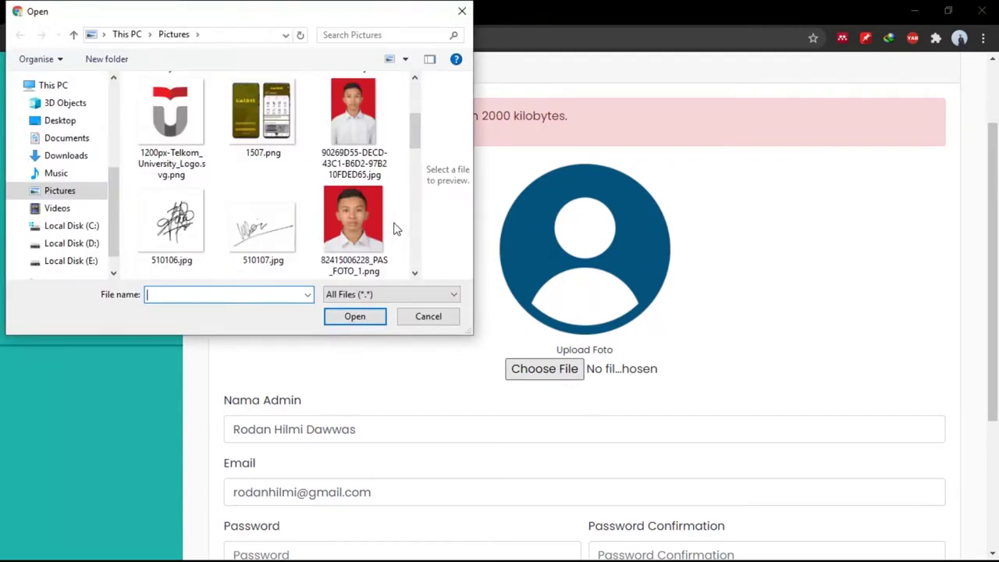
left_click(371, 156)
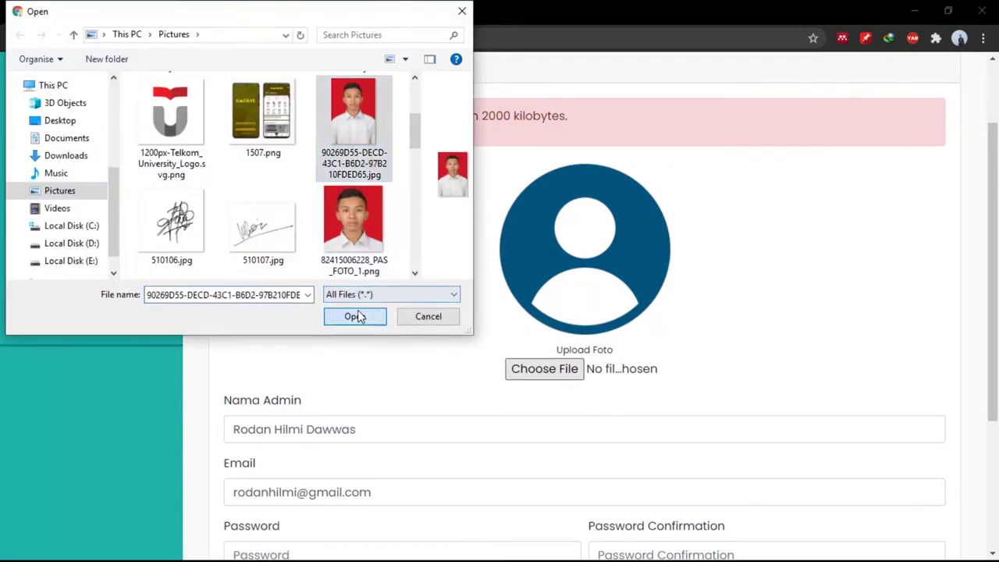
left_click(356, 315)
scroll(520, 489, "down", 3)
left_click(301, 505)
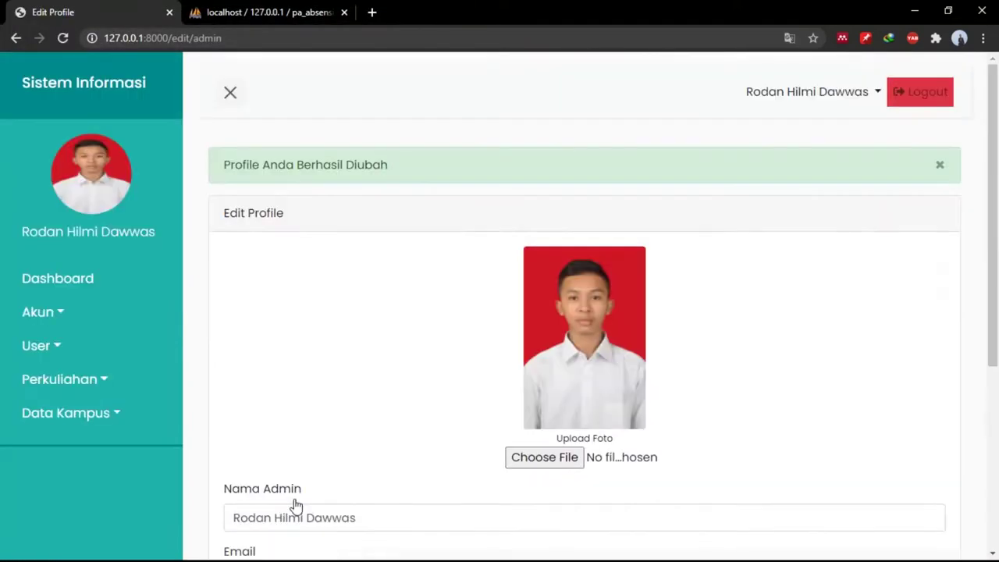
scroll(461, 419, "down", 4)
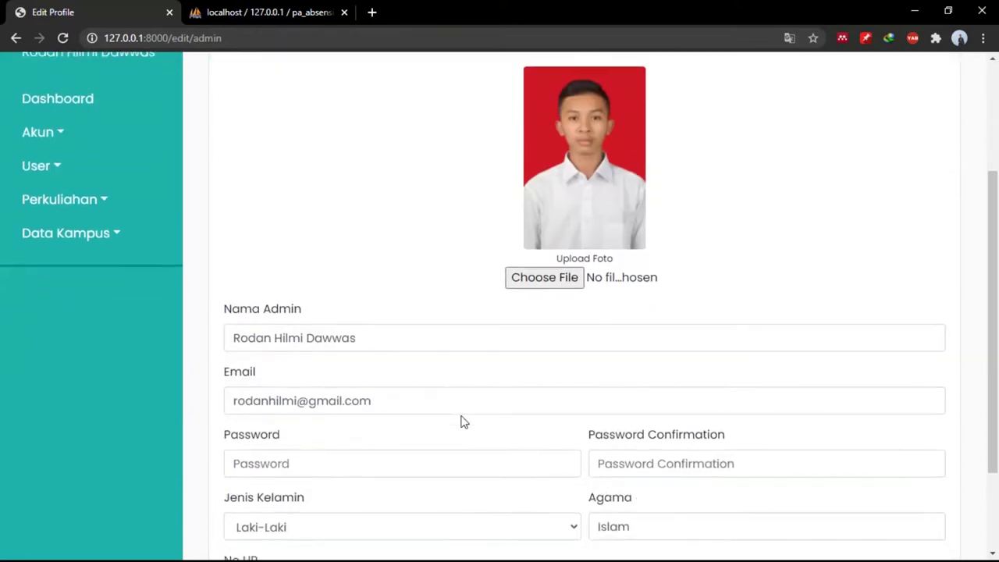
scroll(462, 420, "up", 4)
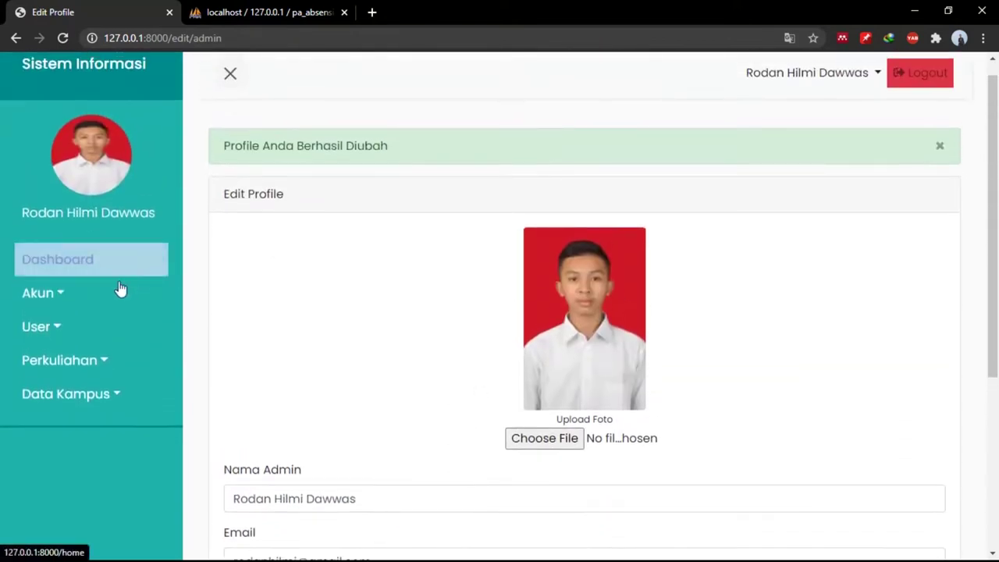
left_click(83, 326)
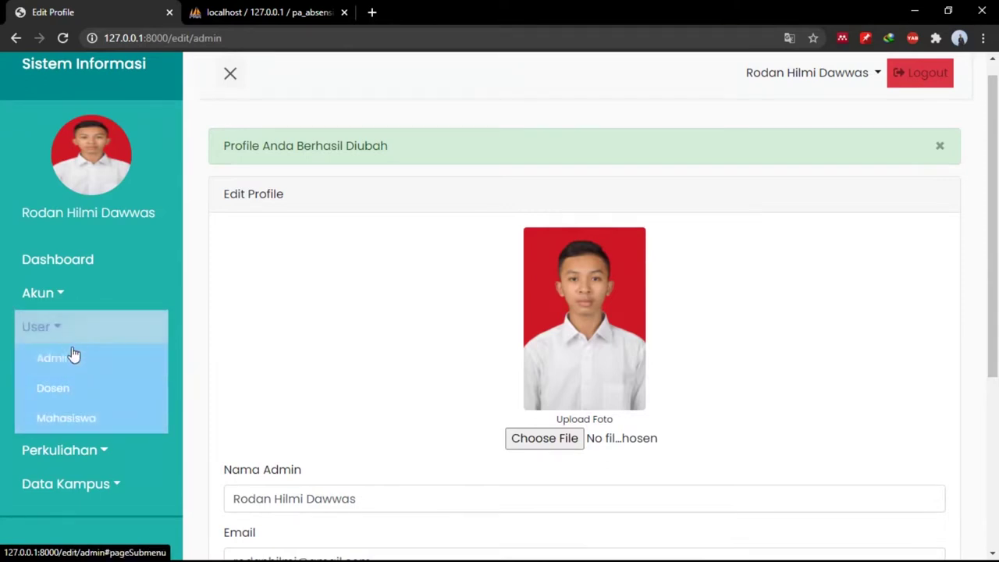
Open Data Admin's new-admin form and submit it with every field empty.
left_click(72, 361)
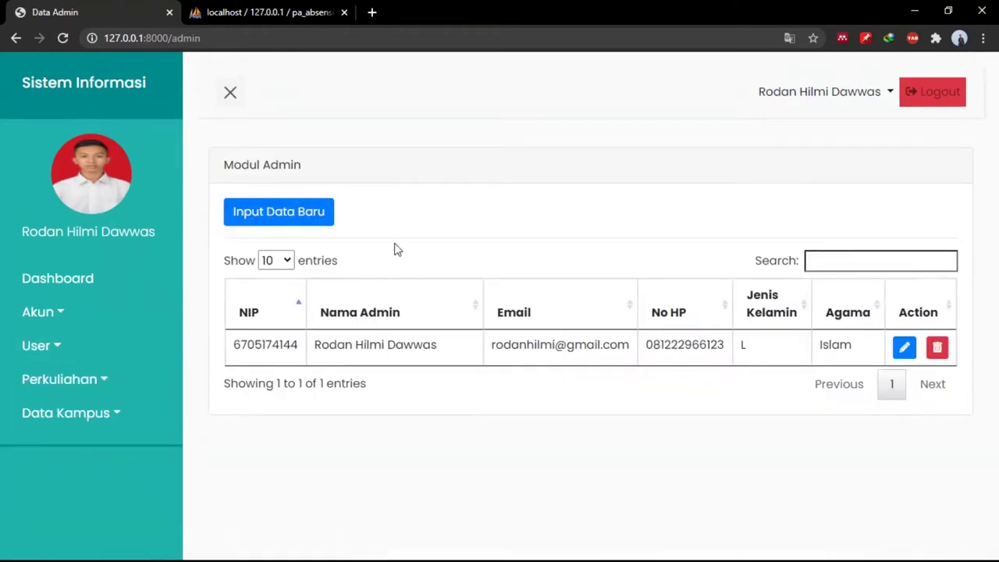
left_click(317, 223)
scroll(451, 344, "down", 4)
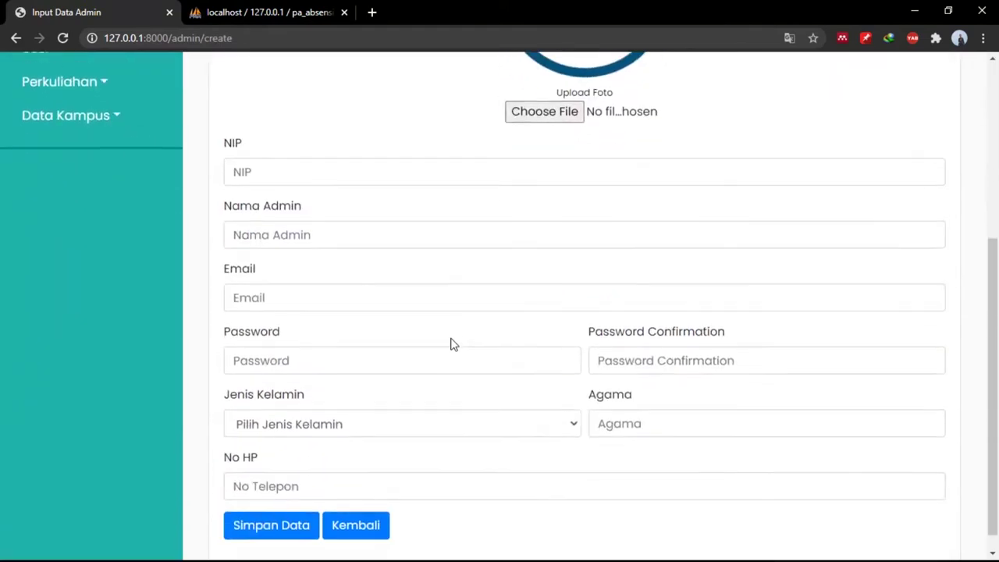
scroll(364, 277, "up", 2)
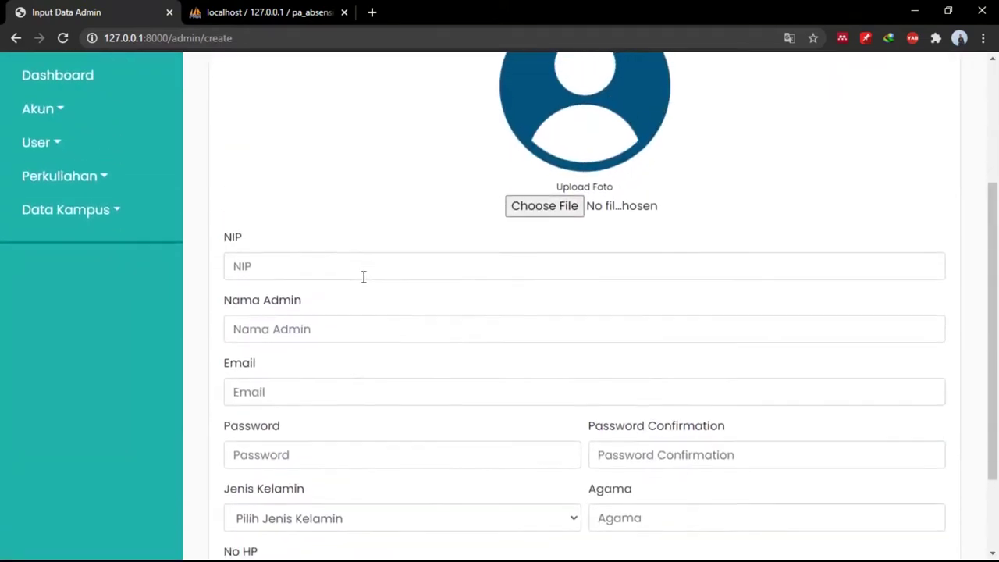
scroll(364, 276, "down", 2)
left_click(299, 504)
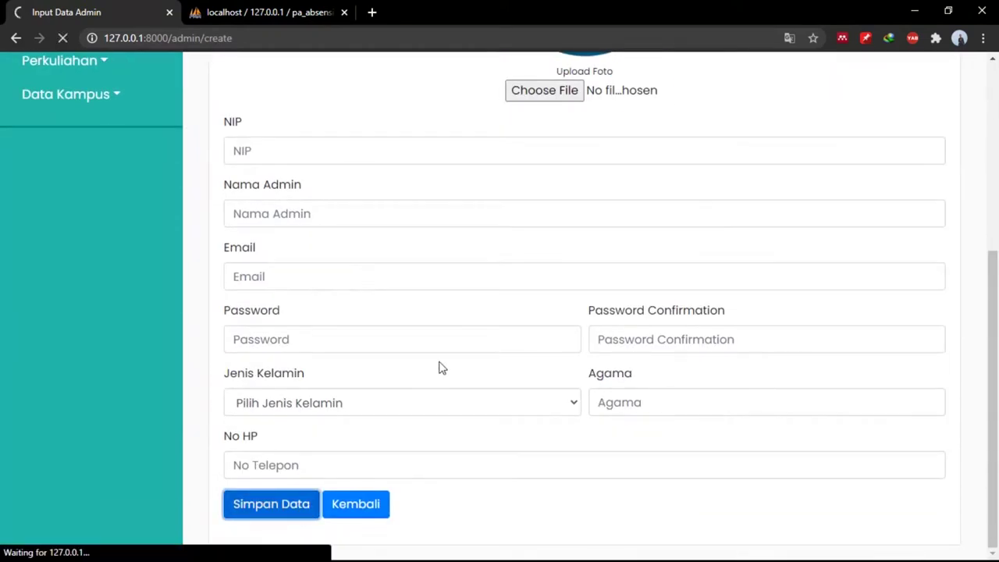
Review the required-field errors and return to the Data Admin list.
scroll(439, 368, "down", 4)
scroll(440, 367, "down", 3)
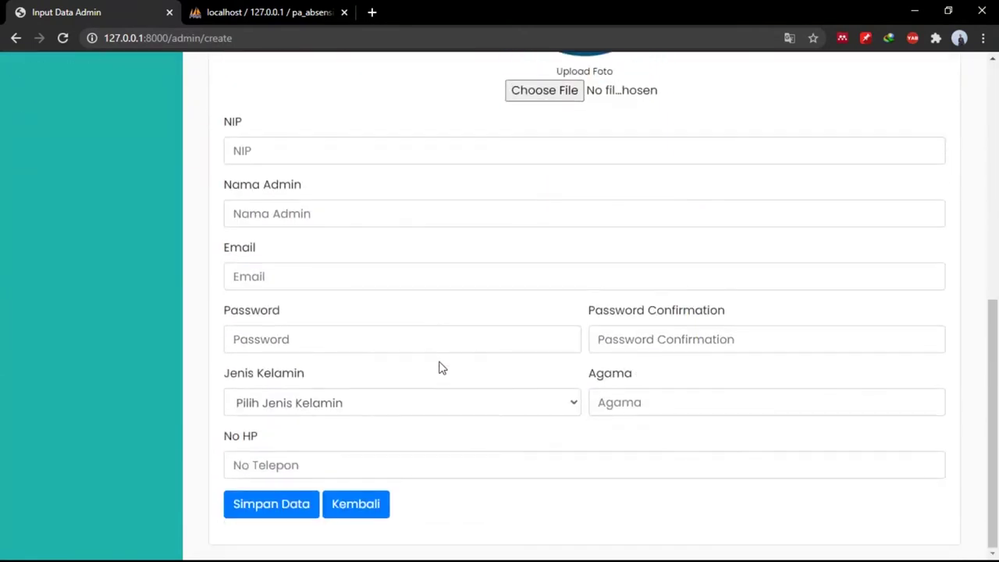
scroll(439, 368, "up", 5)
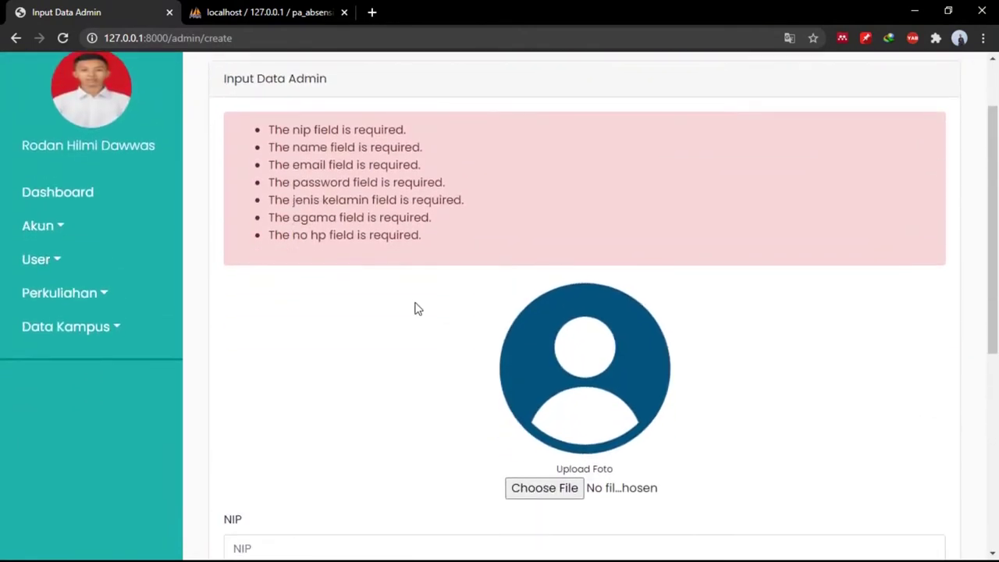
scroll(416, 309, "down", 4)
scroll(416, 308, "up", 5)
scroll(416, 308, "down", 2)
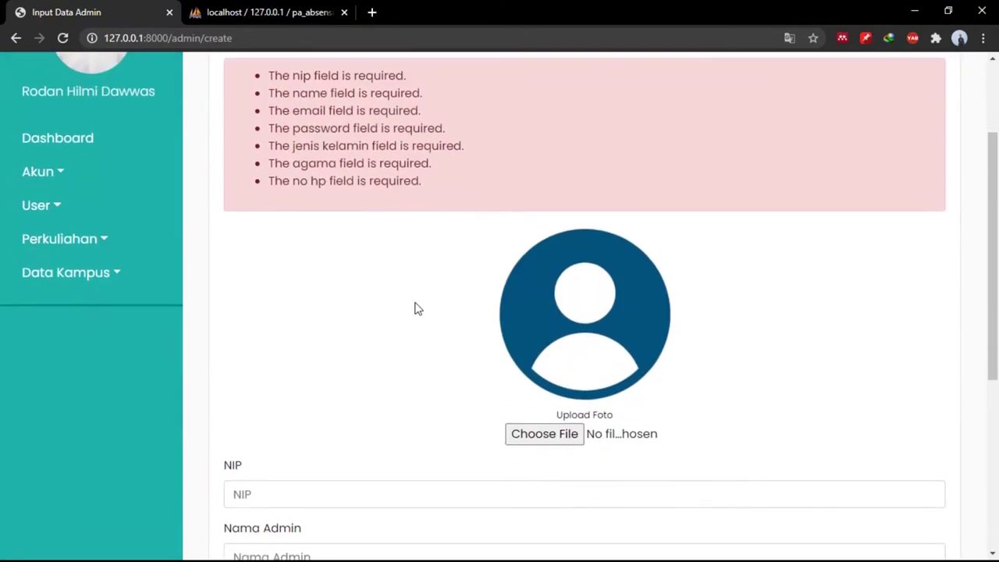
scroll(474, 360, "down", 5)
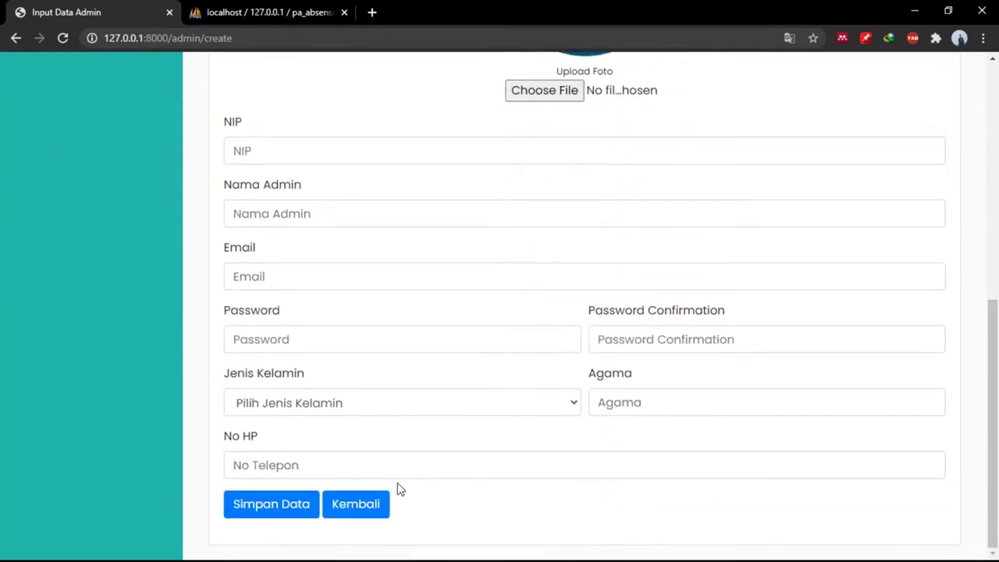
left_click(369, 510)
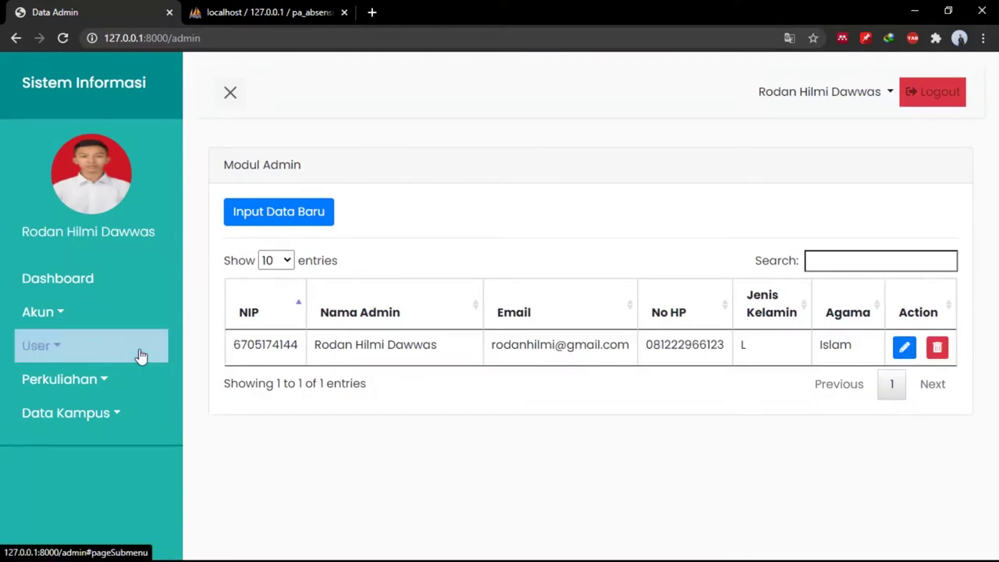
Open User > Dosen and submit an empty new-lecturer form.
left_click(139, 355)
left_click(114, 409)
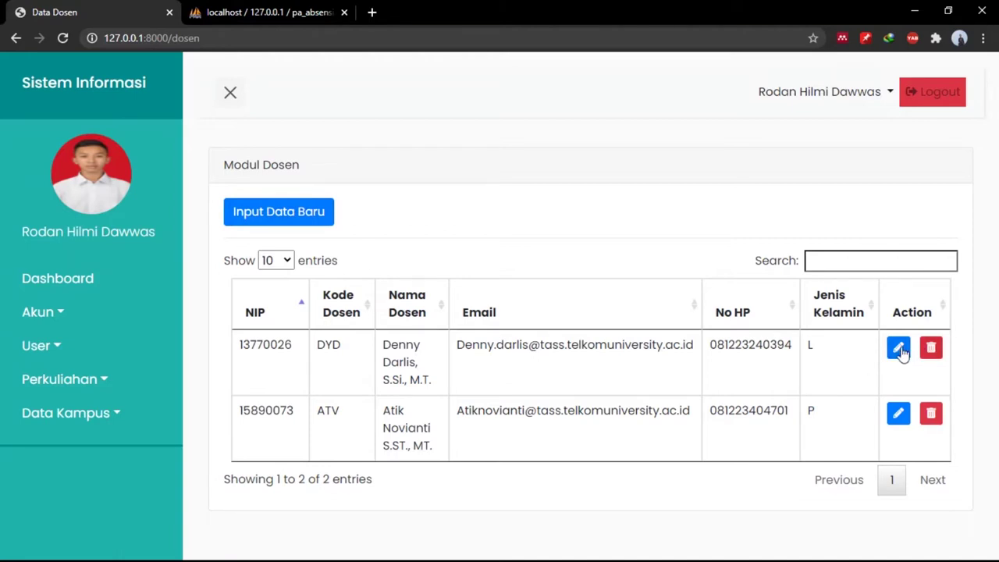
left_click(275, 210)
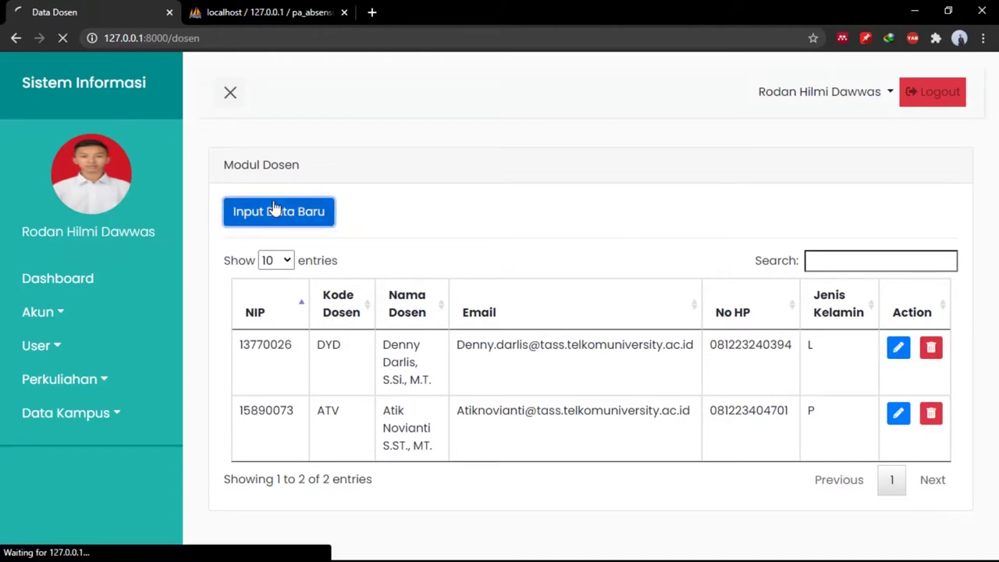
scroll(577, 388, "down", 6)
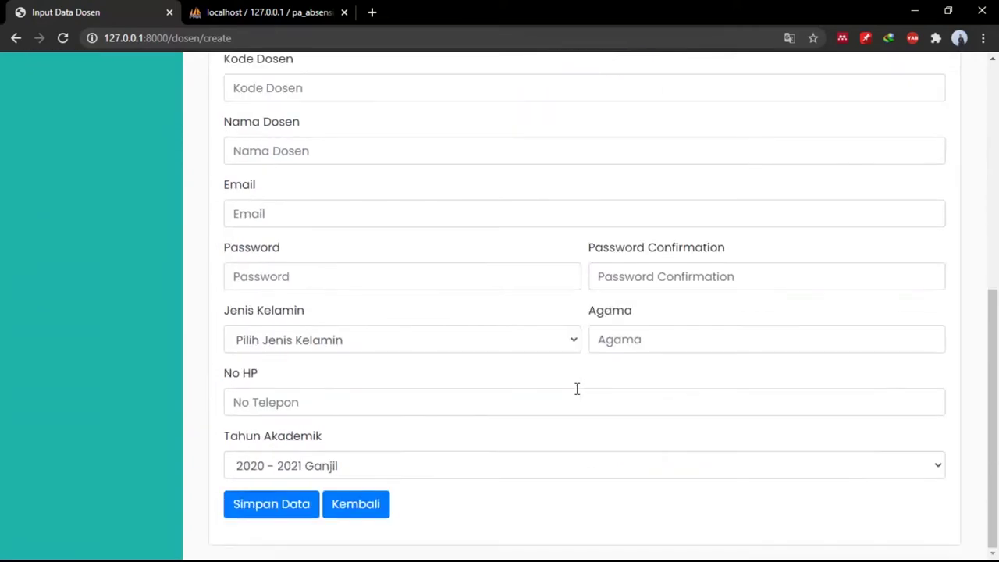
scroll(570, 224, "up", 6)
scroll(573, 226, "down", 6)
left_click(277, 503)
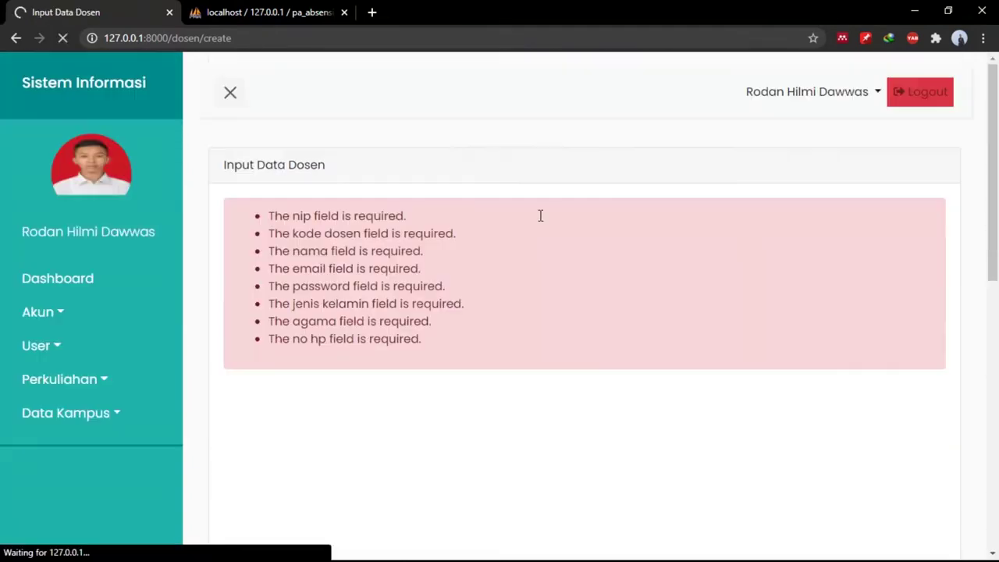
Review the lecturer form errors, go back, and open the User > Mahasiswa list.
scroll(396, 371, "down", 5)
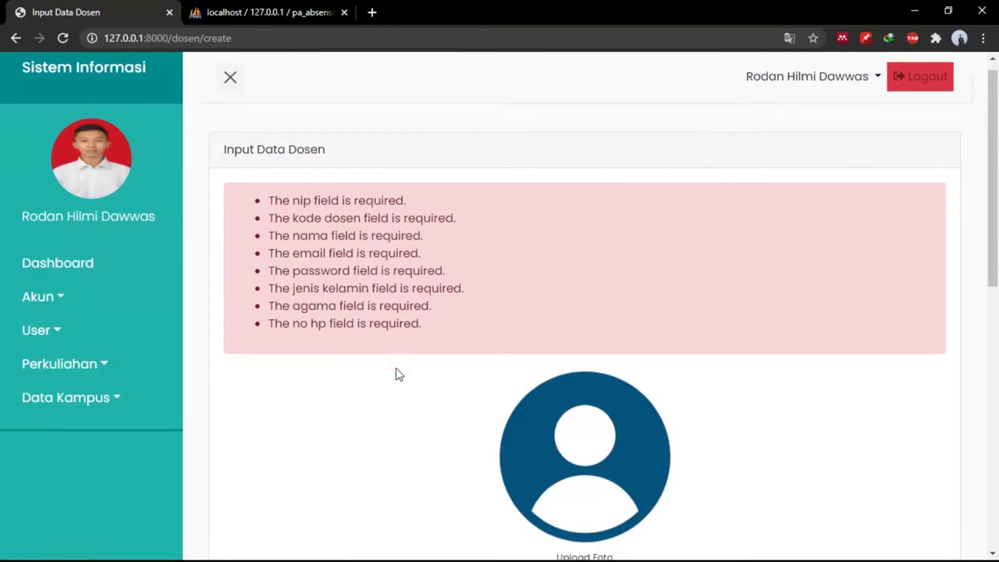
scroll(396, 370, "up", 4)
scroll(396, 368, "down", 10)
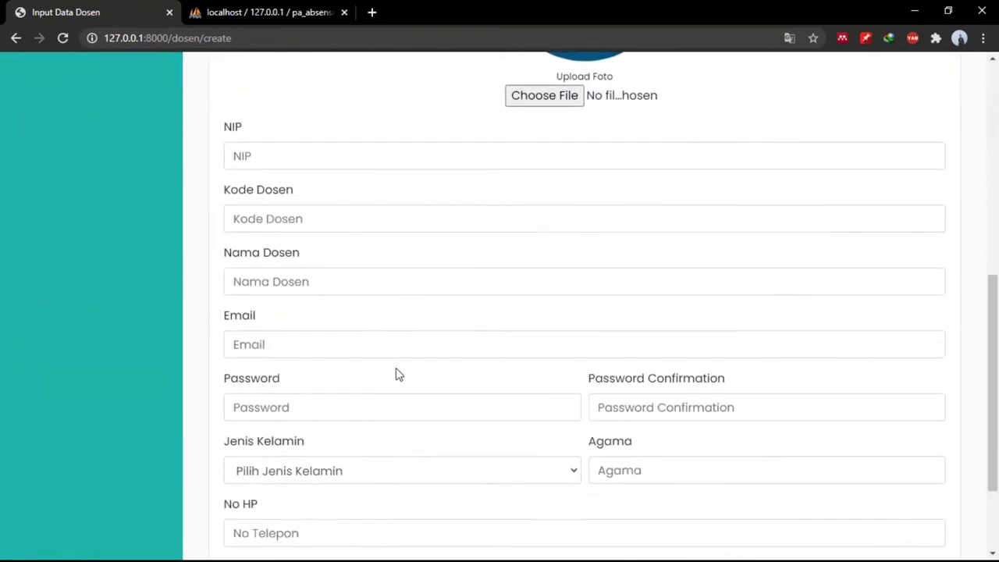
left_click(367, 506)
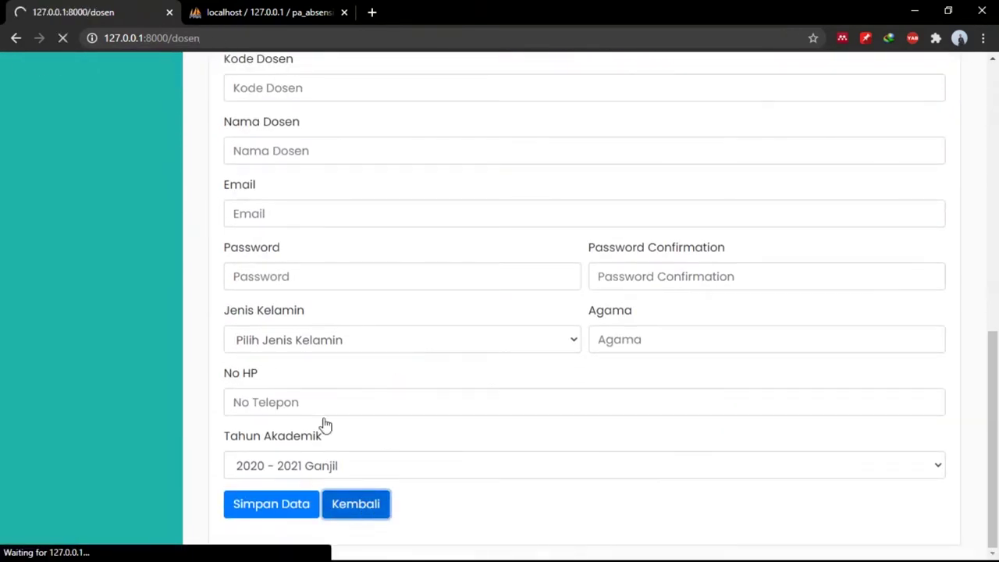
left_click(84, 352)
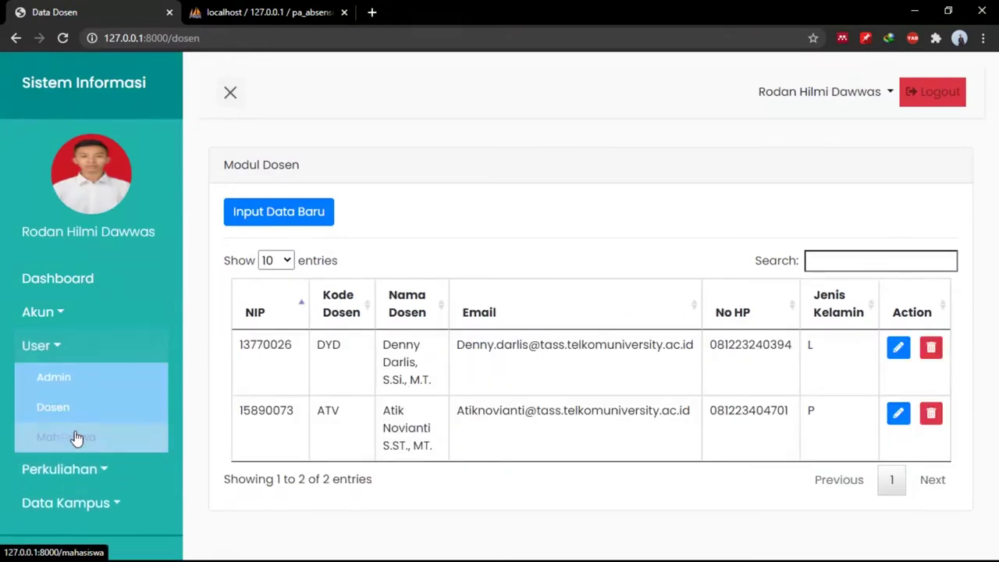
left_click(75, 438)
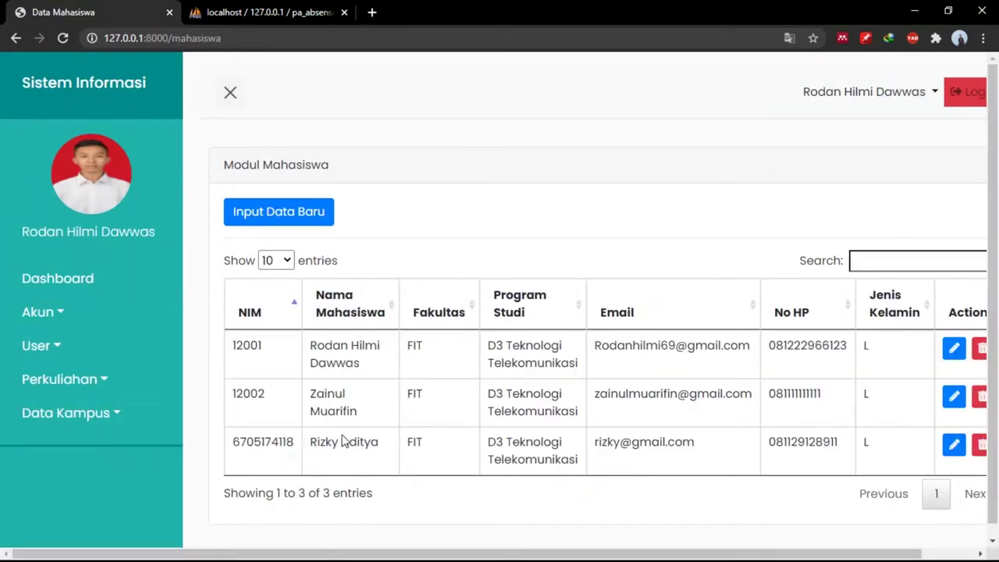
Scroll the Modul Mahasiswa table to view its three student records.
scroll(455, 408, "right", 2)
scroll(455, 408, "down", 1)
scroll(455, 412, "left", 2)
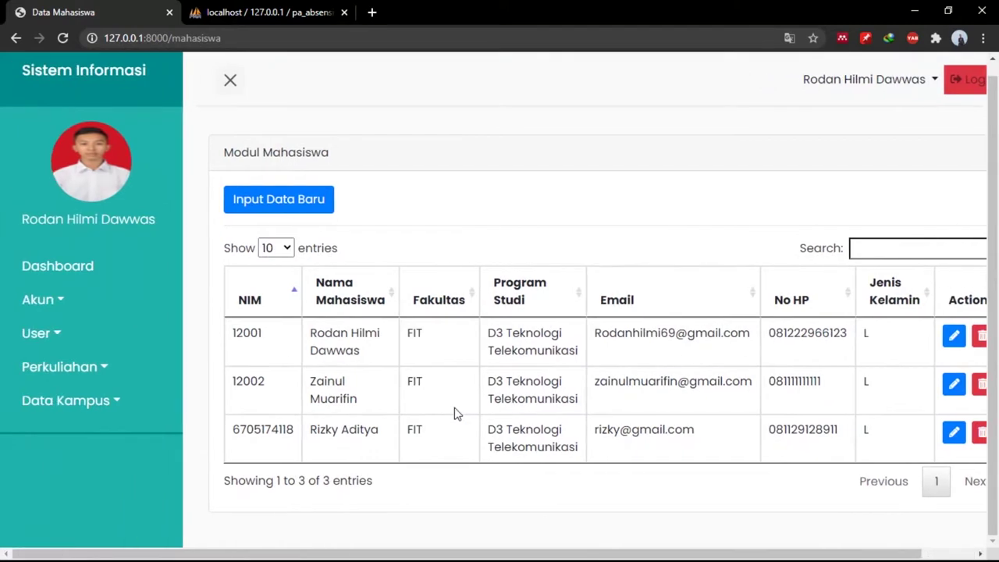
scroll(328, 328, "right", 2)
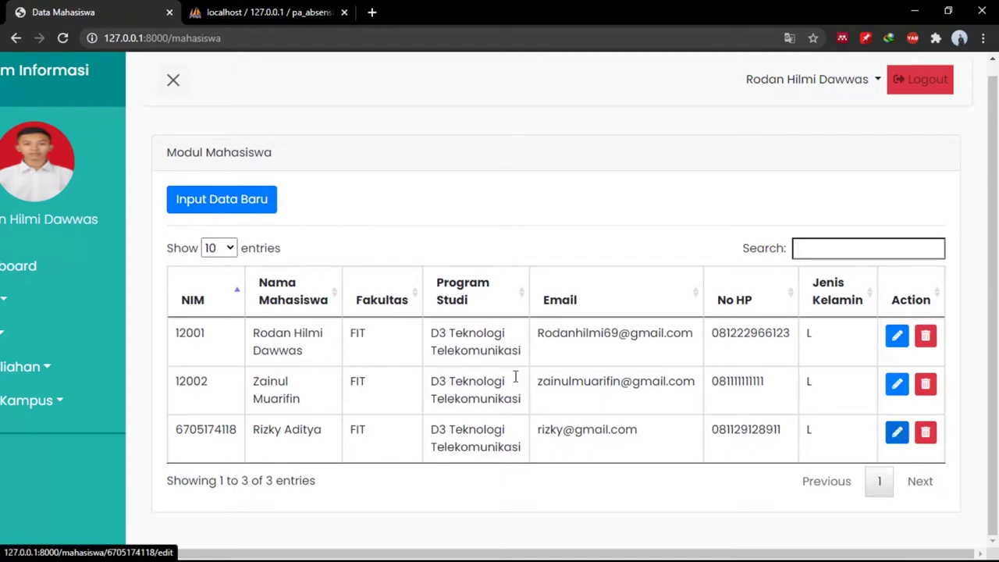
Start a new student record and enter the student's NIM and full name.
left_click(213, 212)
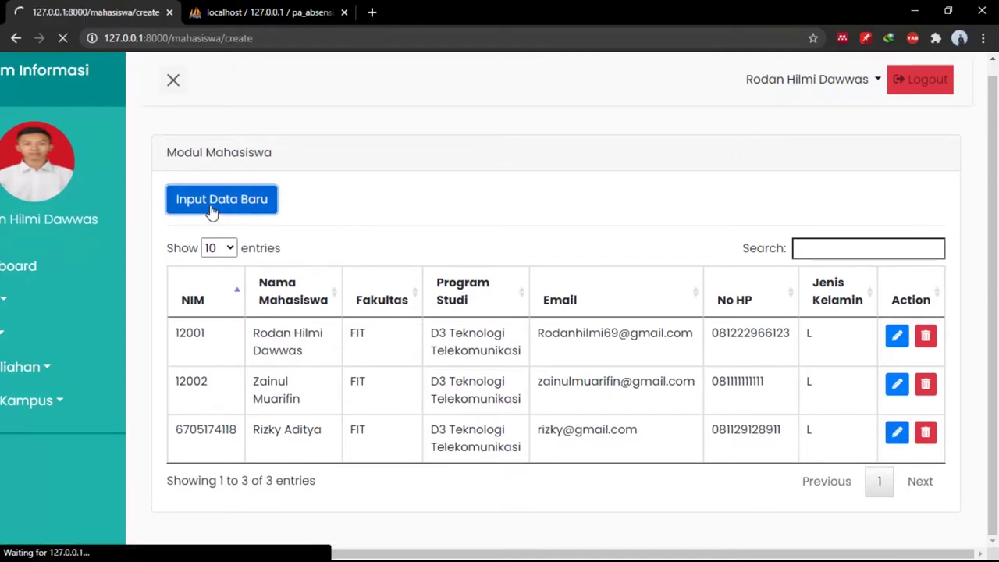
left_click(446, 479)
type("1")
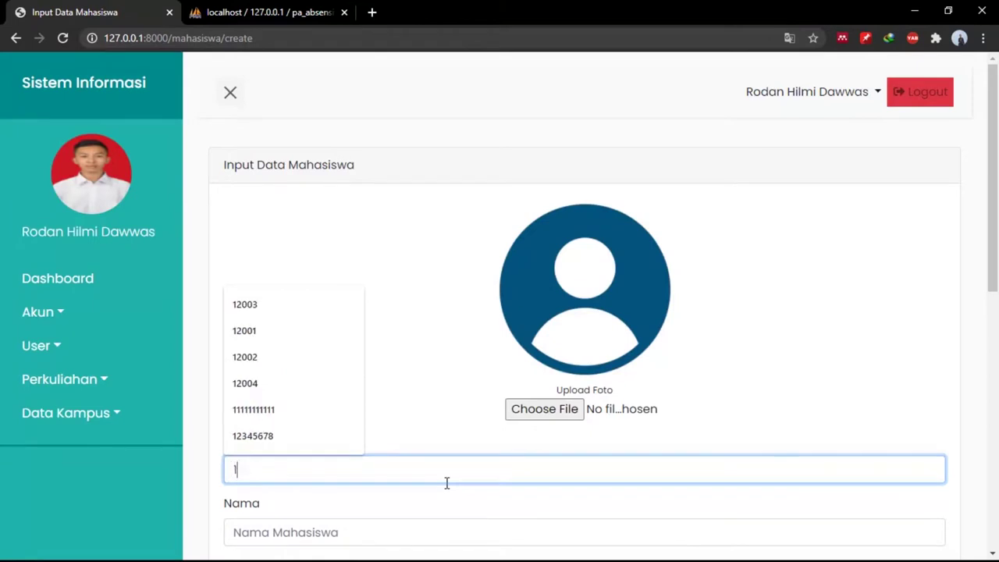
type("20")
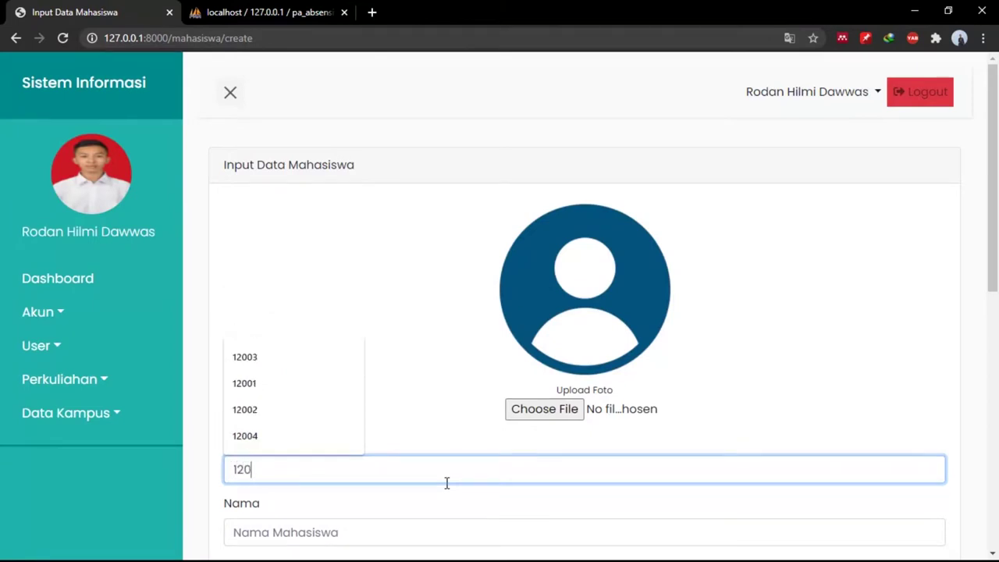
type("01")
scroll(446, 483, "down", 3)
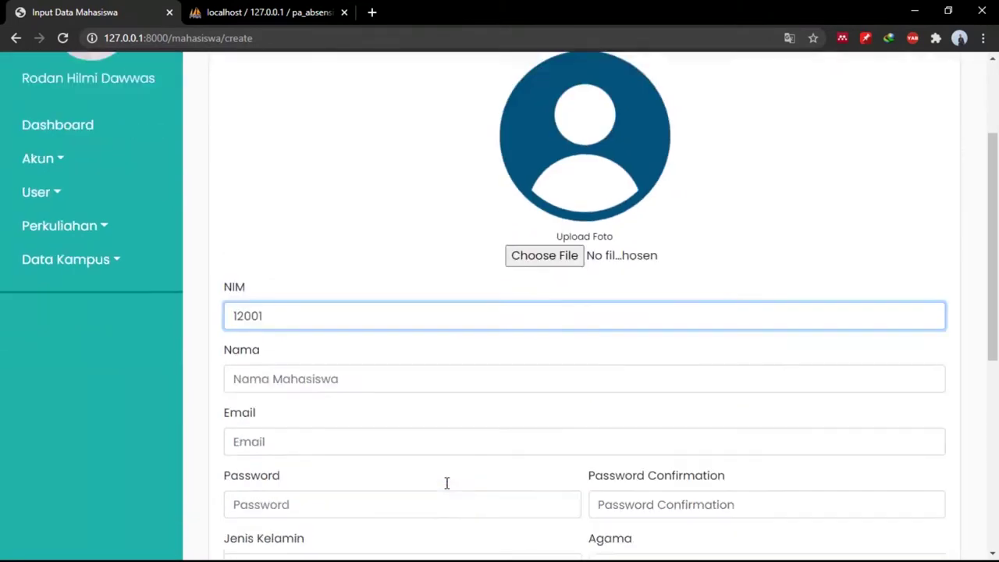
left_click(324, 335)
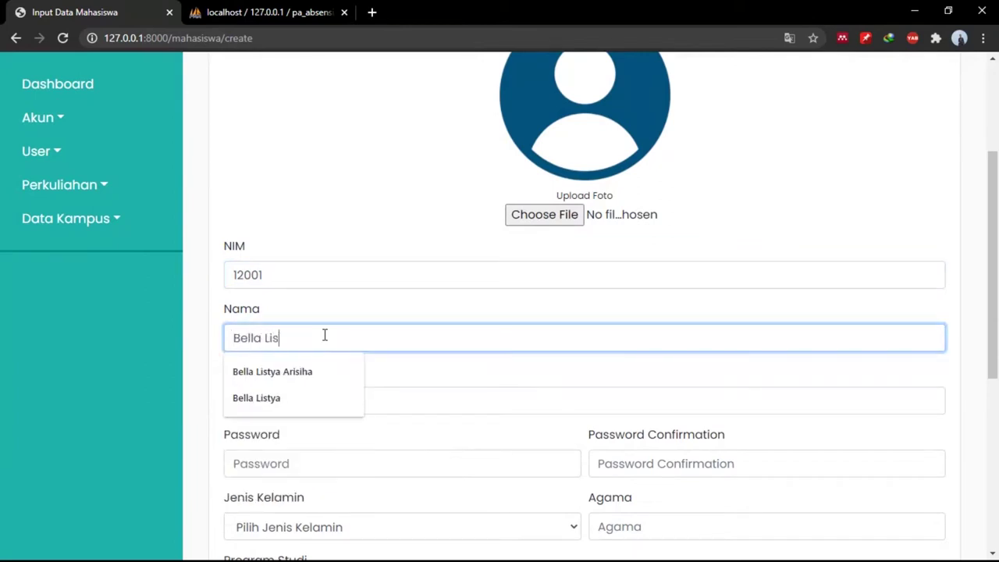
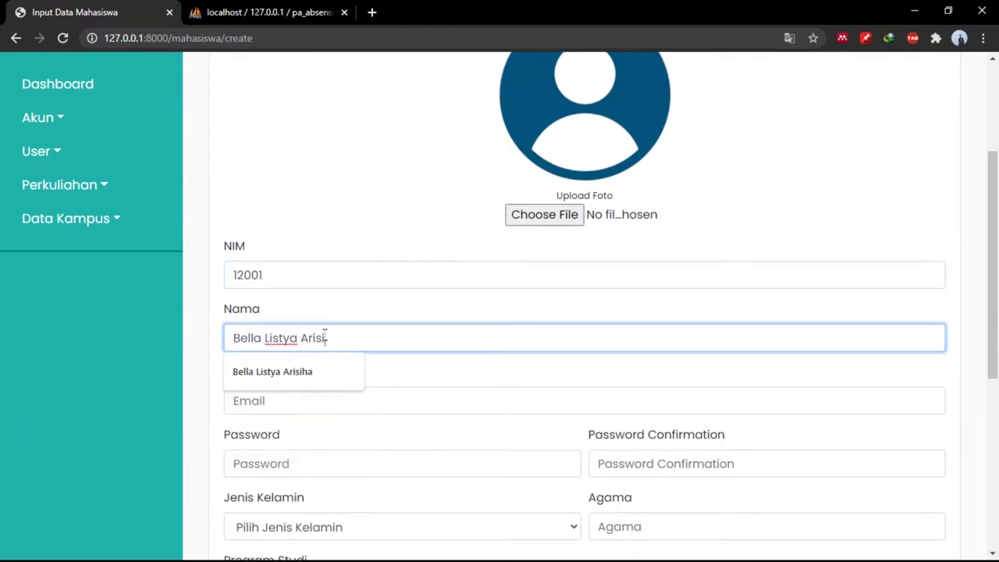
Enter a partial e-mail address, a password and a password confirmation.
left_click(312, 394)
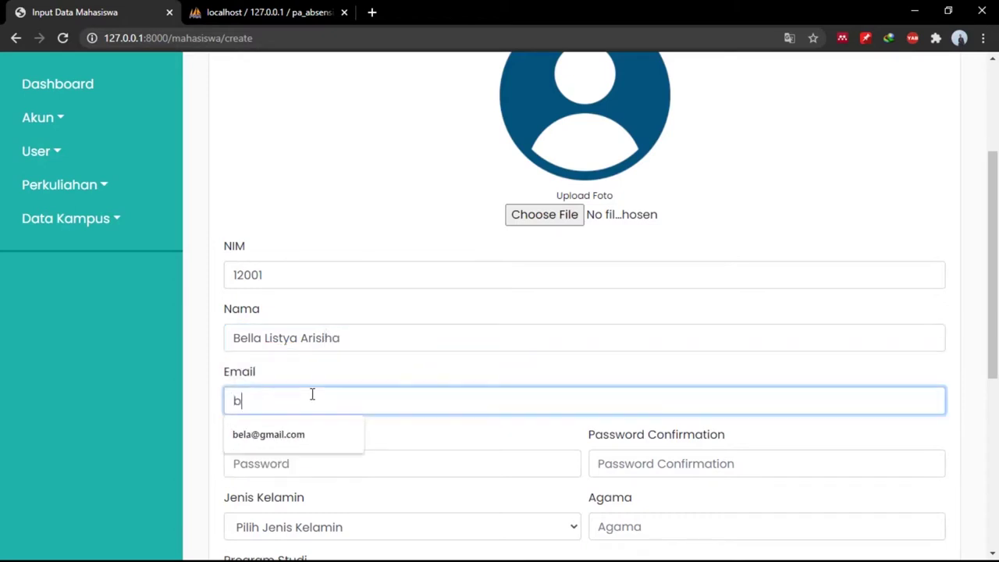
key("Tab")
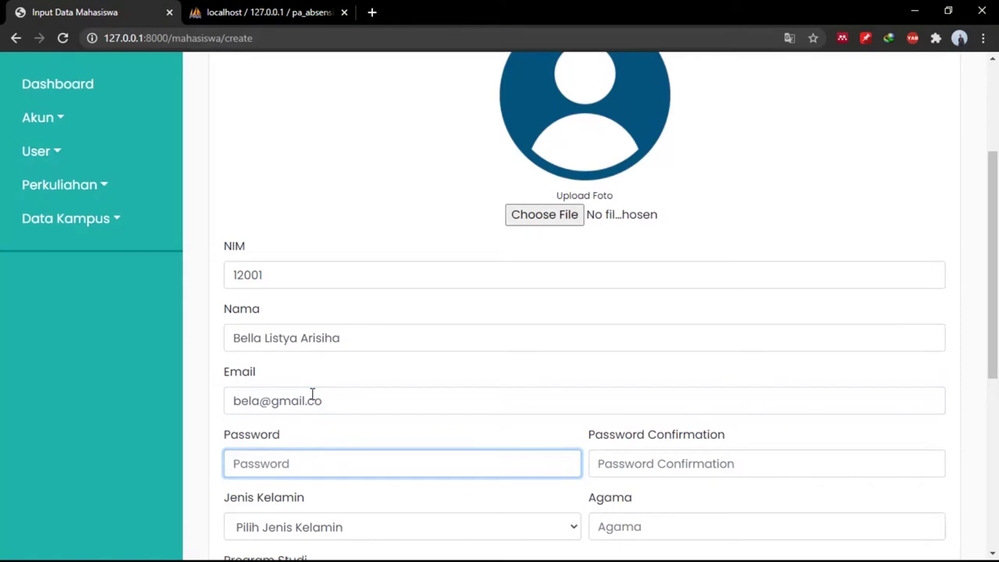
left_click(352, 398)
type("m")
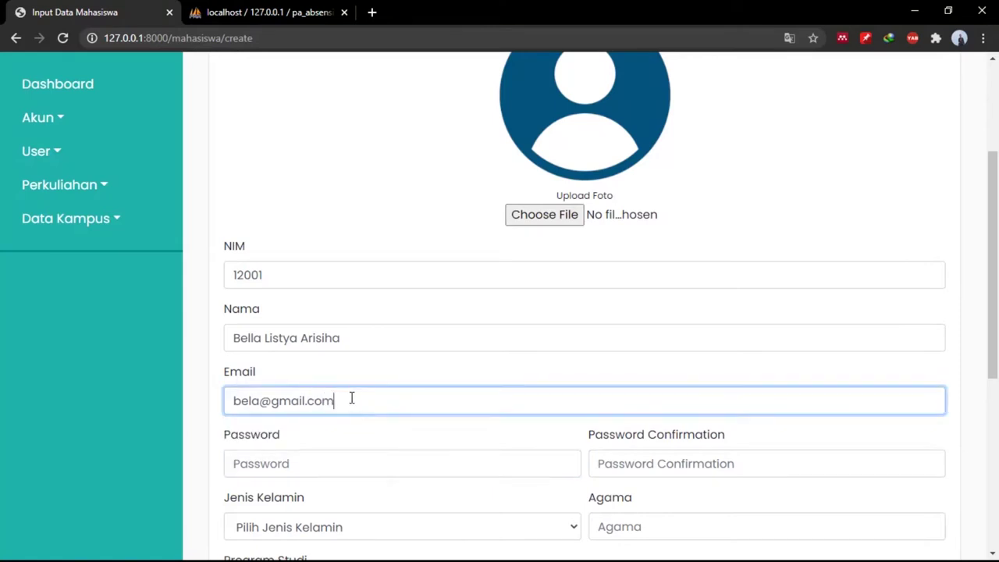
key("BackSpace")
key("BackSpace")
key("BackSpace")
key("BackSpace")
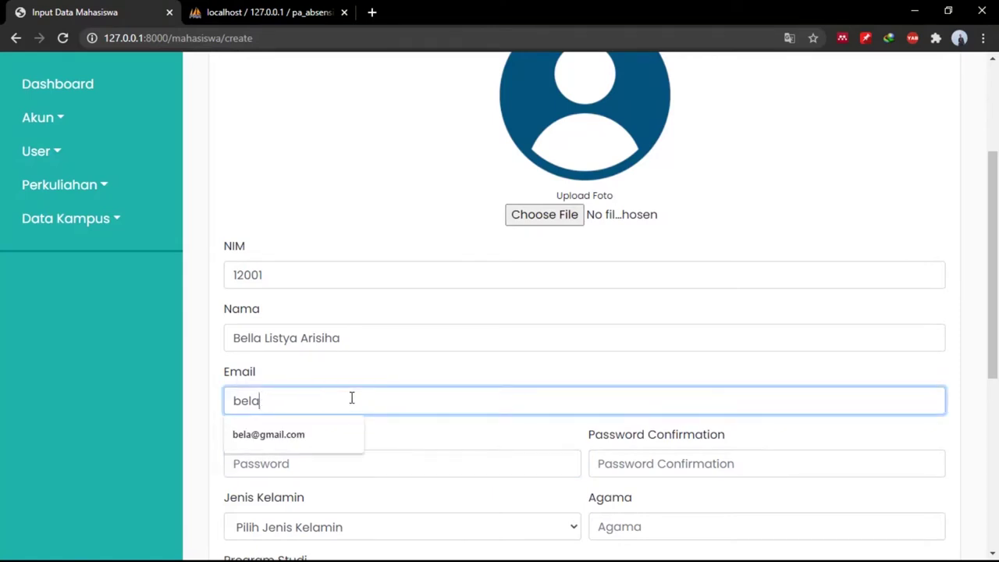
scroll(352, 398, "down", 1)
left_click(394, 367)
type("1")
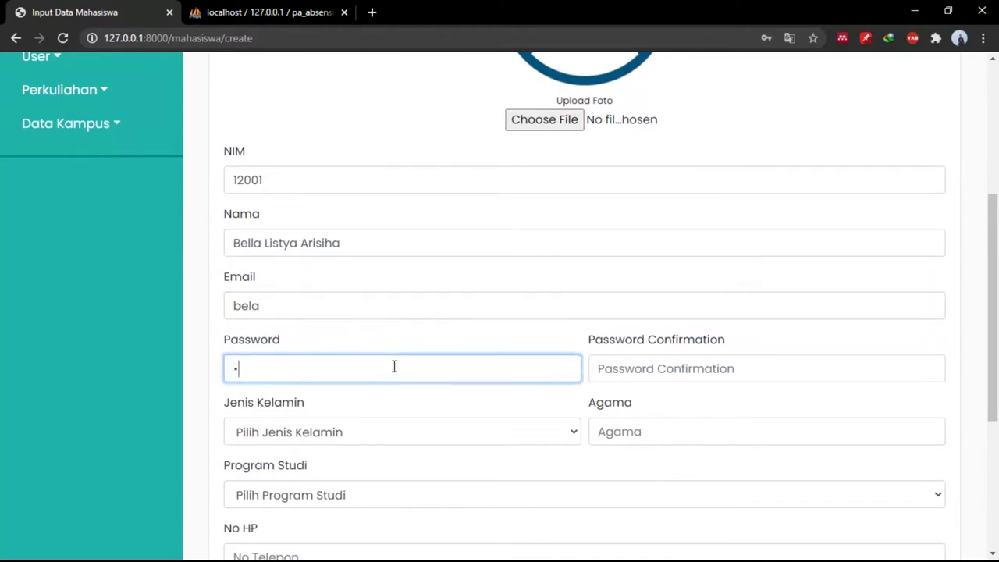
key("Tab")
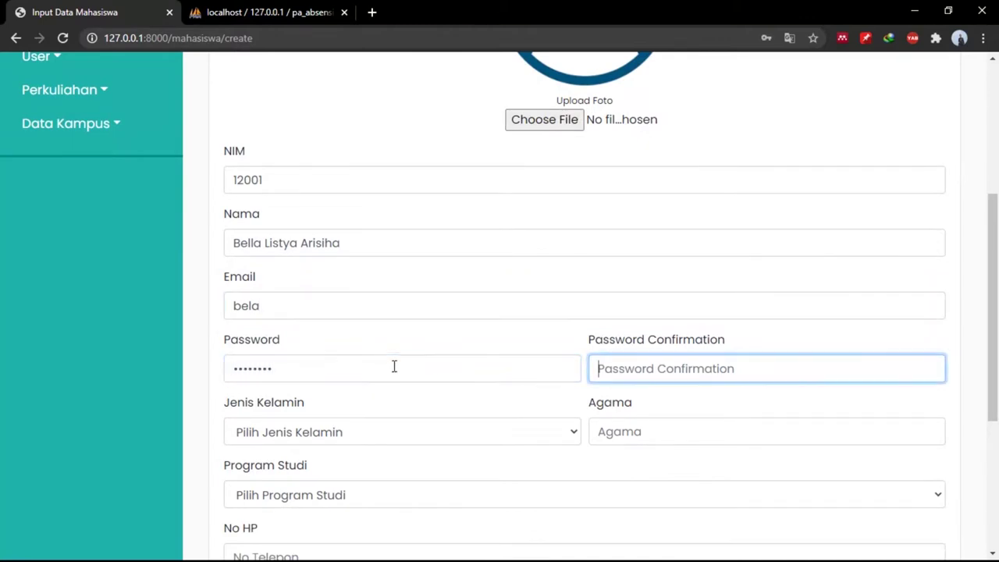
type("123")
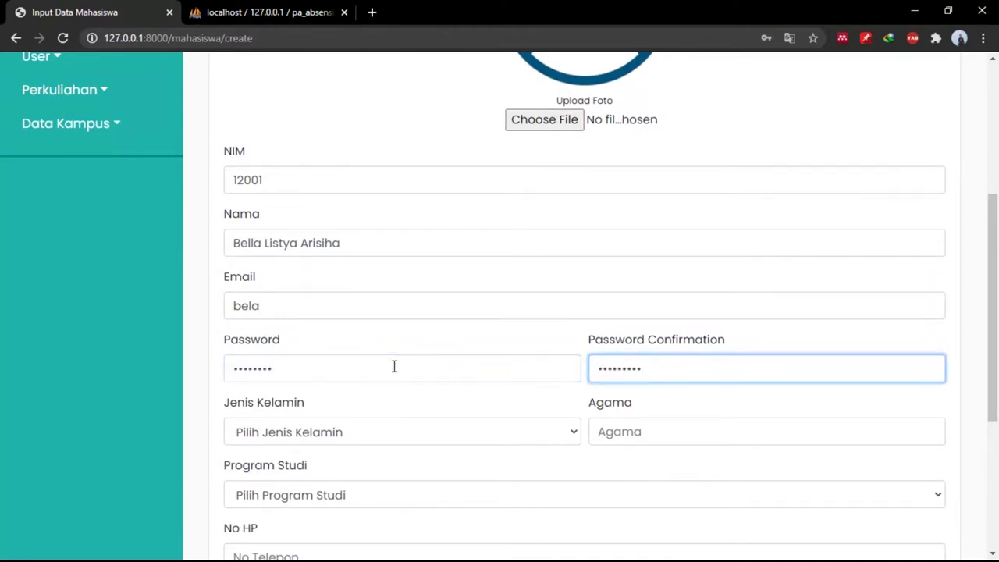
scroll(394, 366, "down", 1)
Set gender Laki-Laki, religion Islam and study program D3 Teknologi Telekomunikasi.
left_click(379, 384)
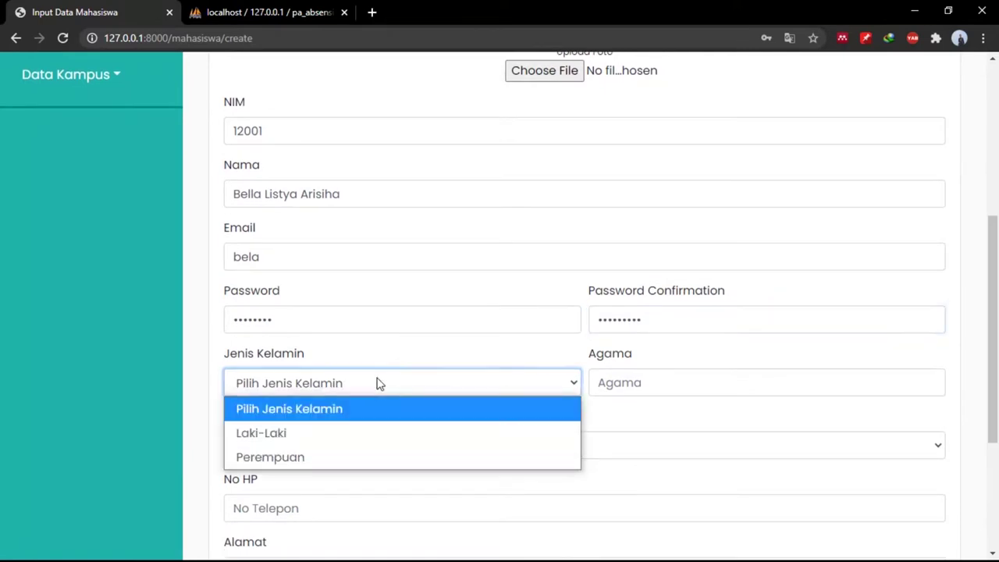
left_click(323, 434)
left_click(616, 393)
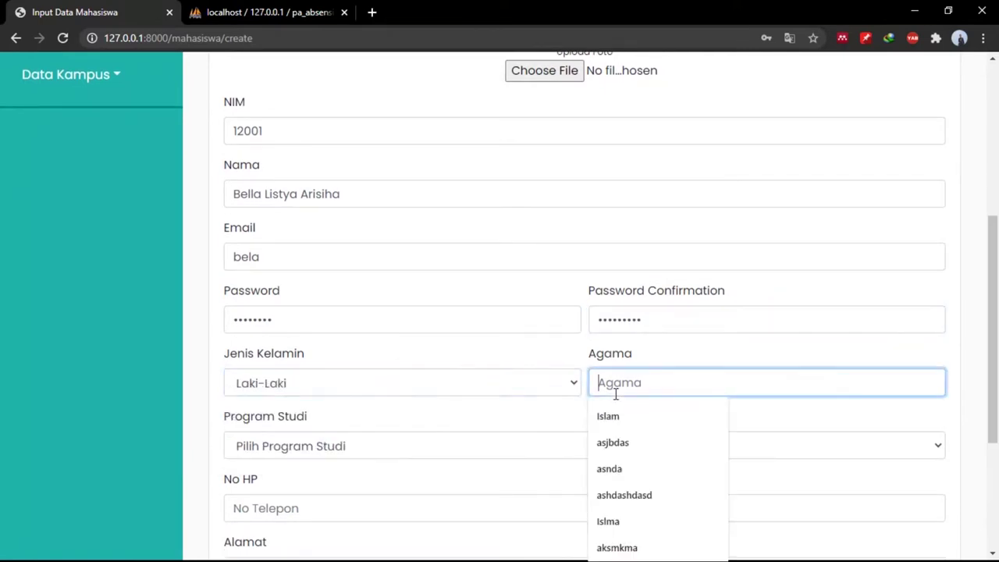
type("Islam")
key("Tab")
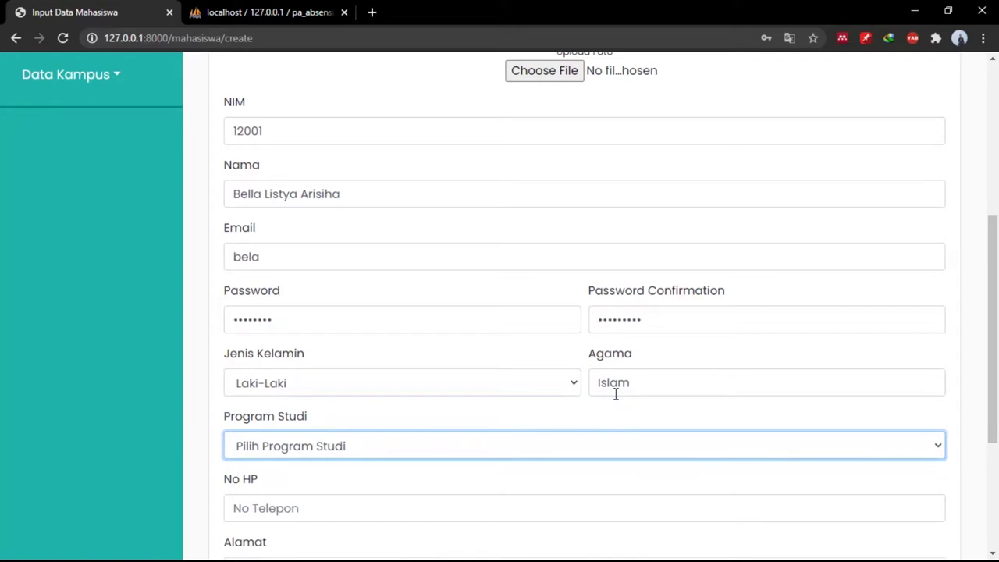
key("Down")
key("Down")
key("Down")
key("Down")
key("Up")
key("Up")
key("Tab")
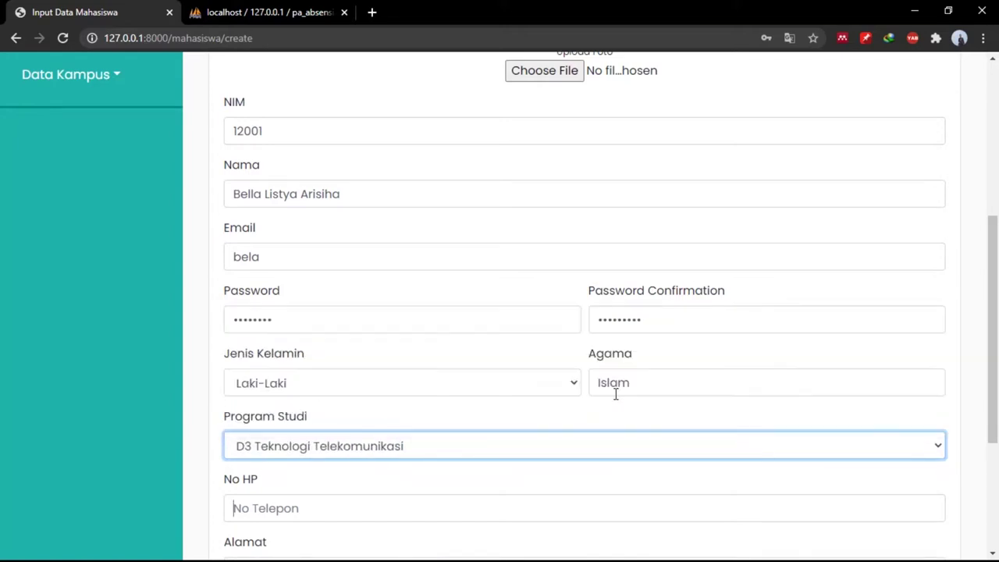
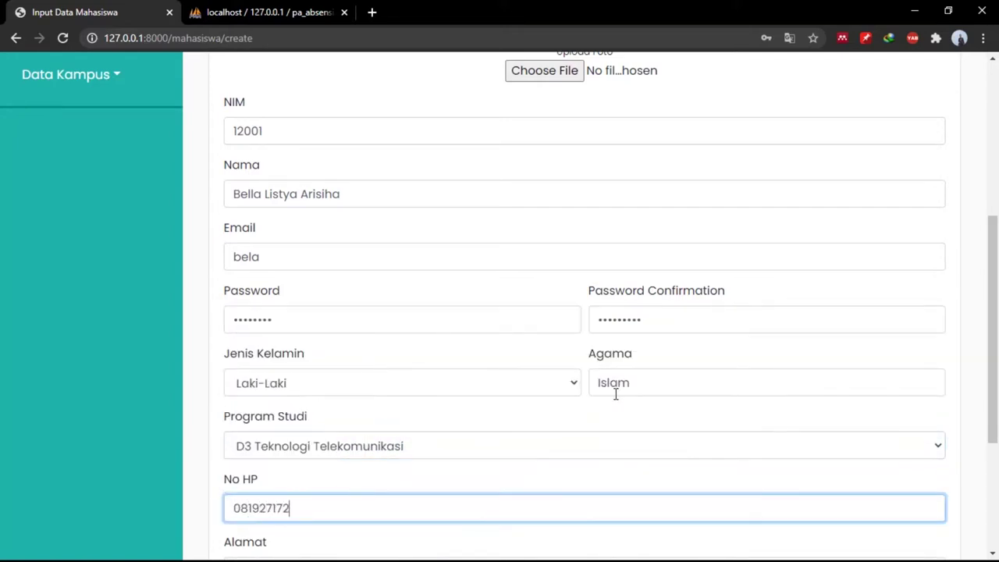
Fill in the student's phone number and address.
scroll(616, 394, "down", 2)
left_click(478, 441)
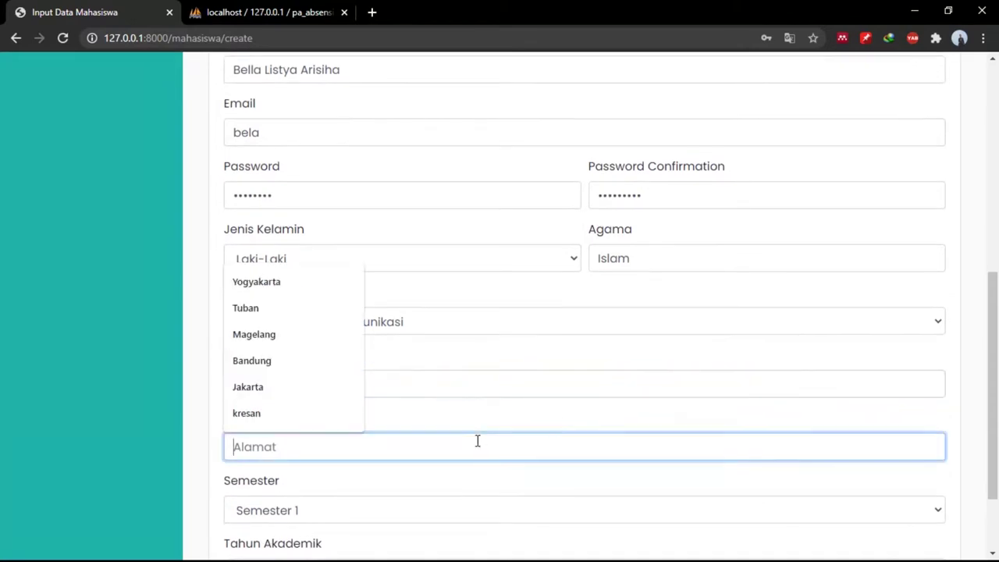
type("B")
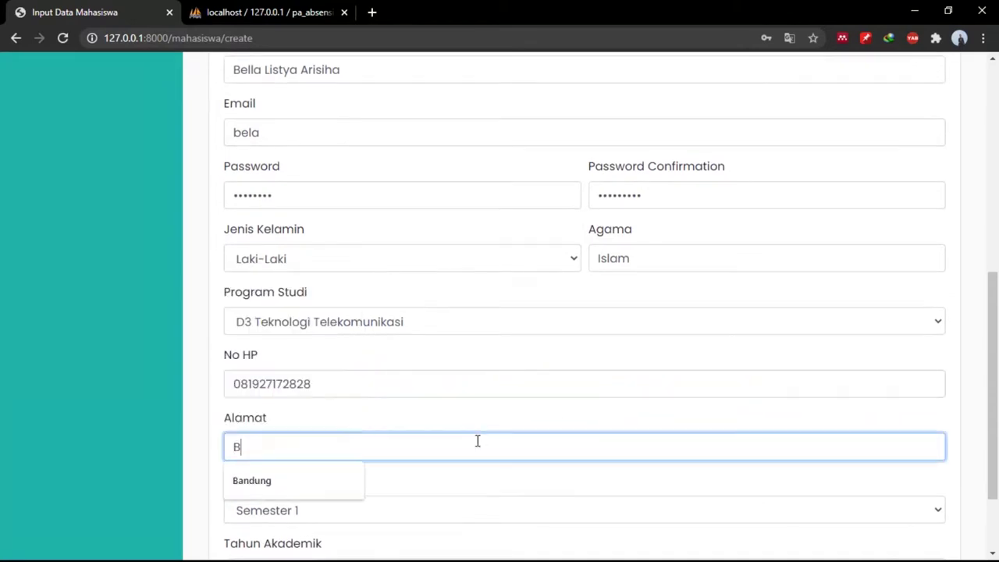
type("andung")
scroll(478, 441, "down", 2)
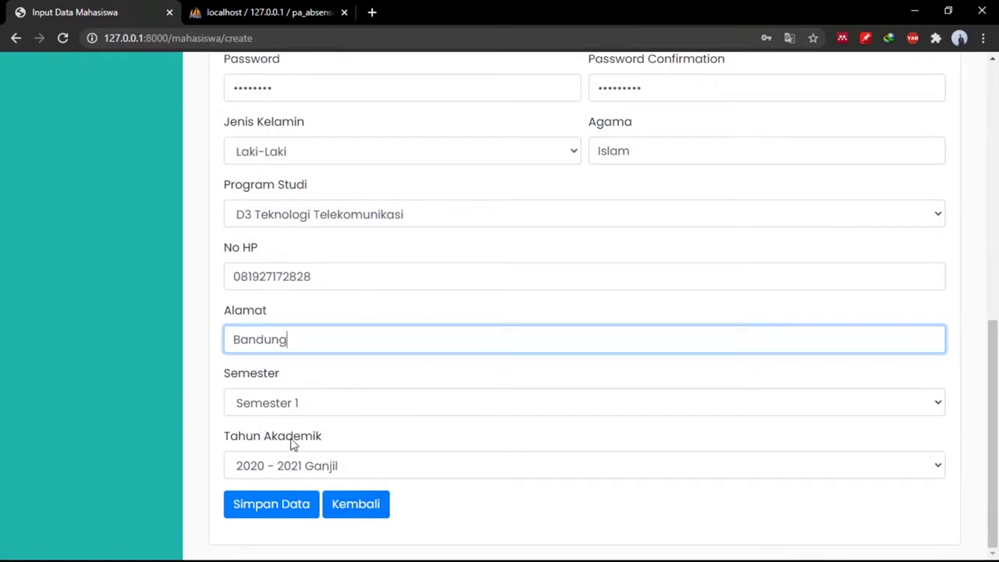
scroll(323, 471, "up", 2)
scroll(322, 470, "down", 2)
Submit the student form, which is blocked because the e-mail lacks an '@'.
left_click(303, 503)
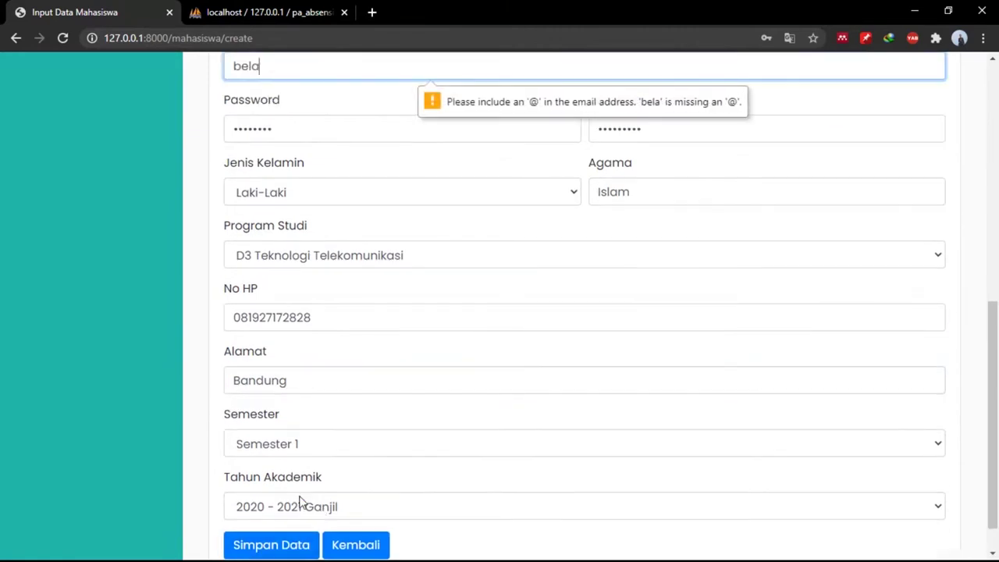
scroll(505, 309, "up", 3)
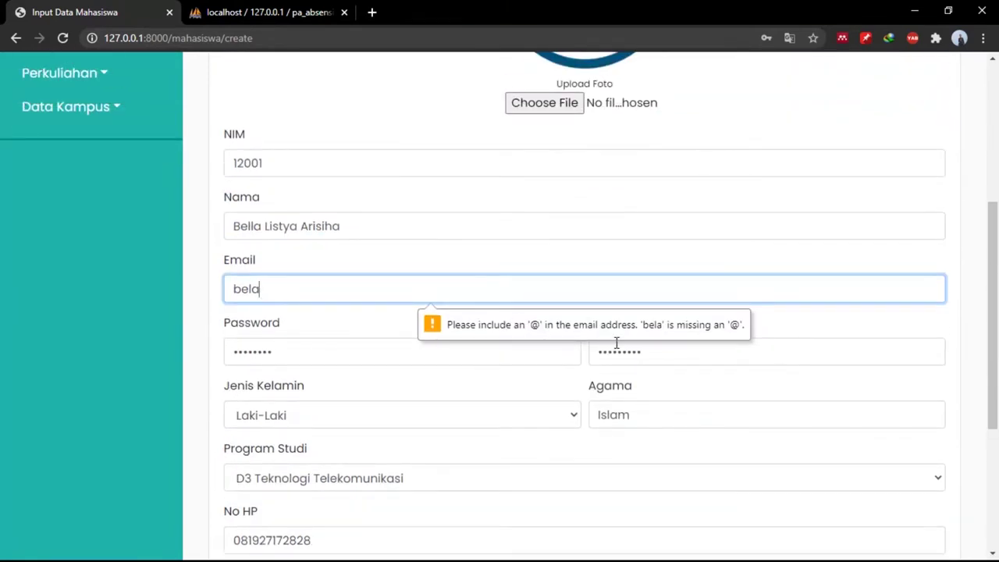
scroll(616, 341, "up", 5)
scroll(616, 348, "down", 3)
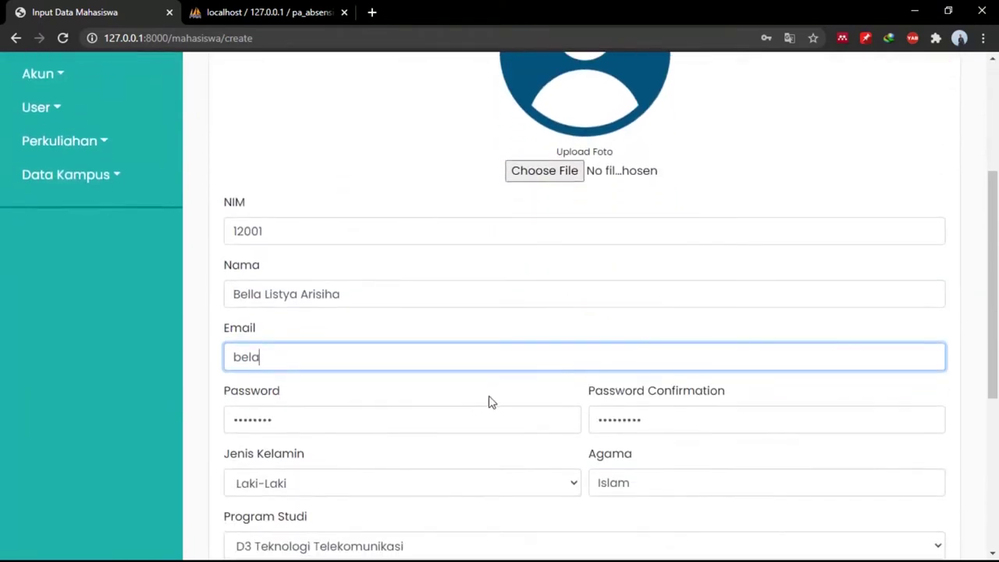
scroll(396, 530, "down", 5)
left_click(264, 504)
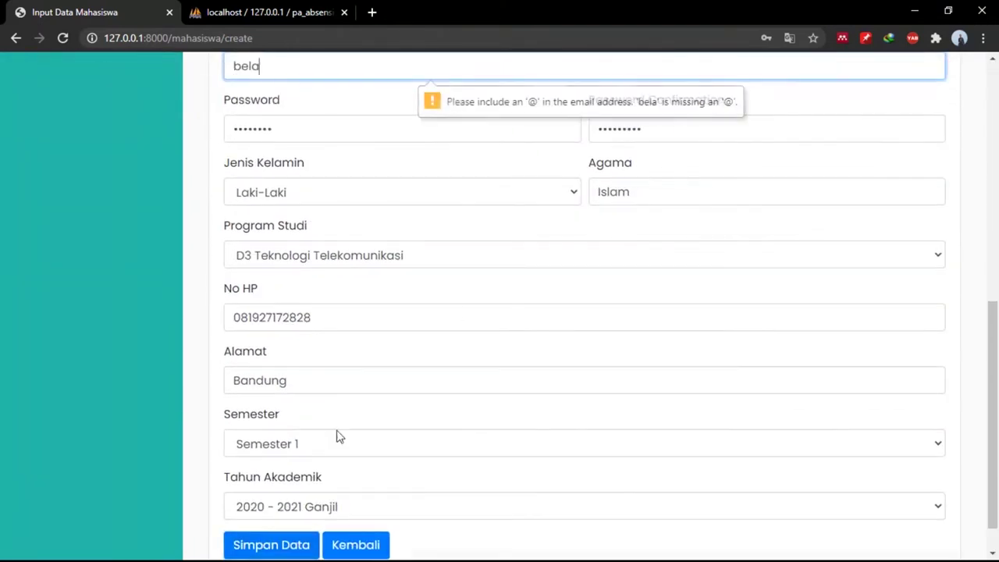
scroll(479, 305, "up", 1)
scroll(480, 305, "up", 1)
Complete the e-mail with its @ domain and resubmit, hitting duplicate-NIM and password-mismatch errors.
left_click(309, 240)
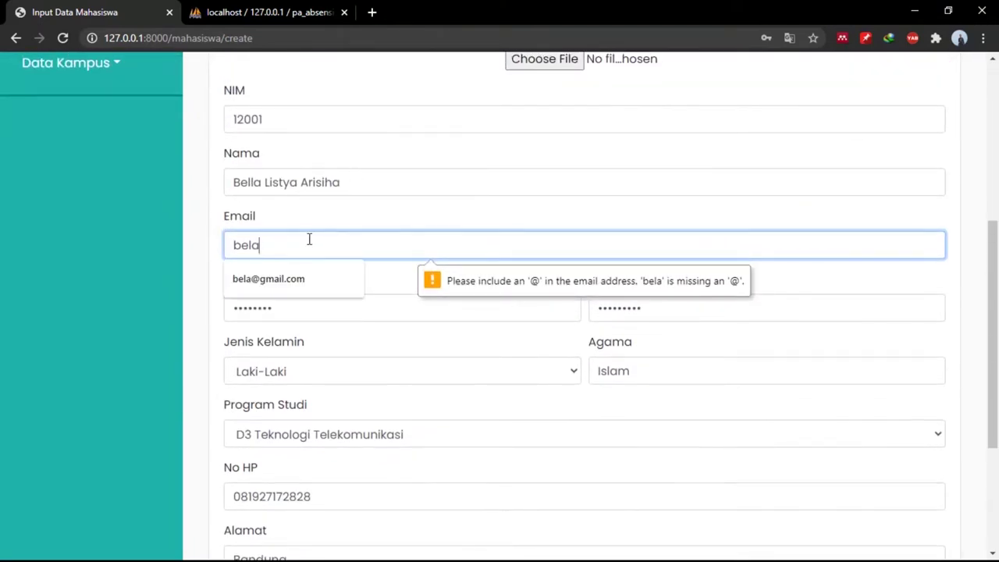
type("@g")
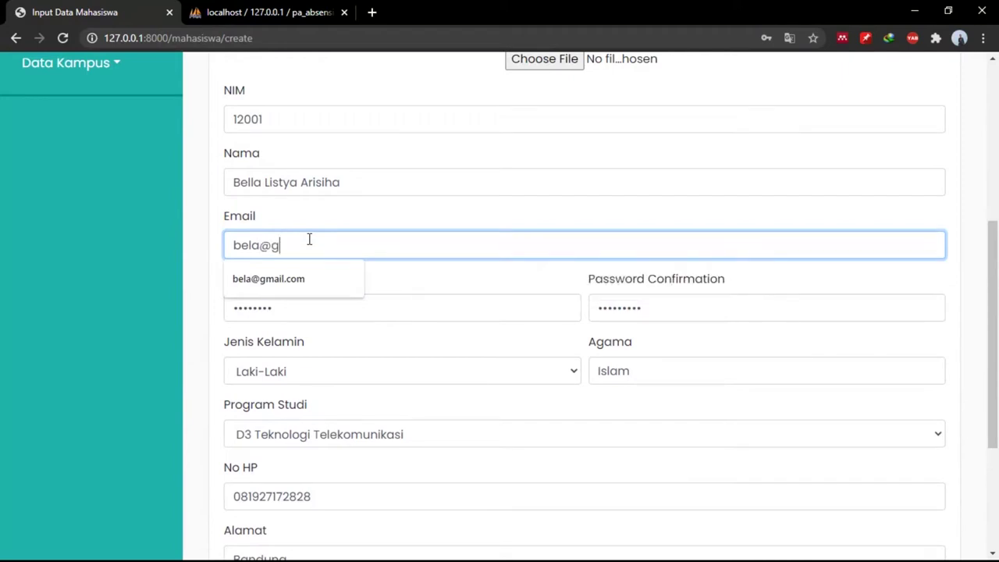
type("mai")
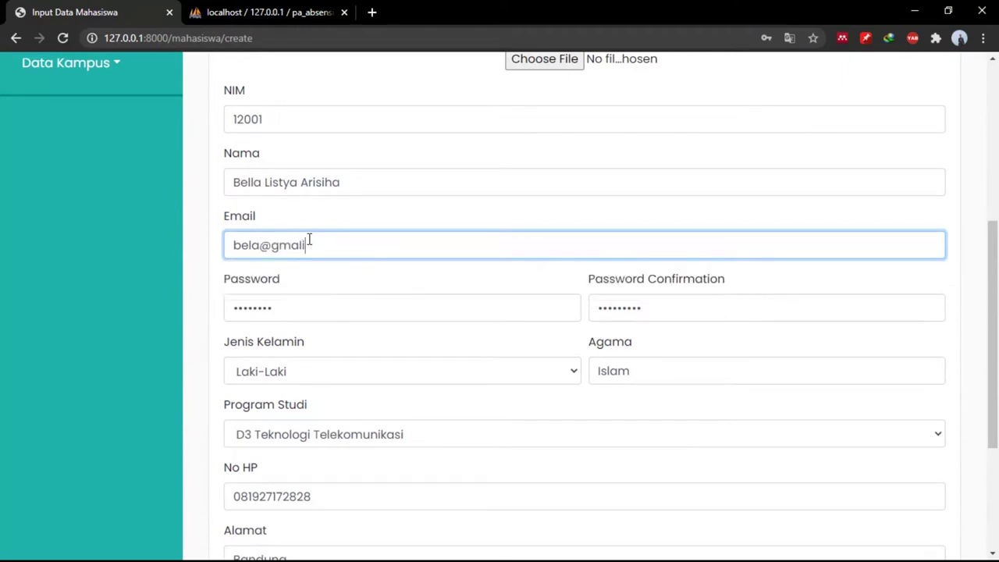
key("BackSpace")
key("BackSpace")
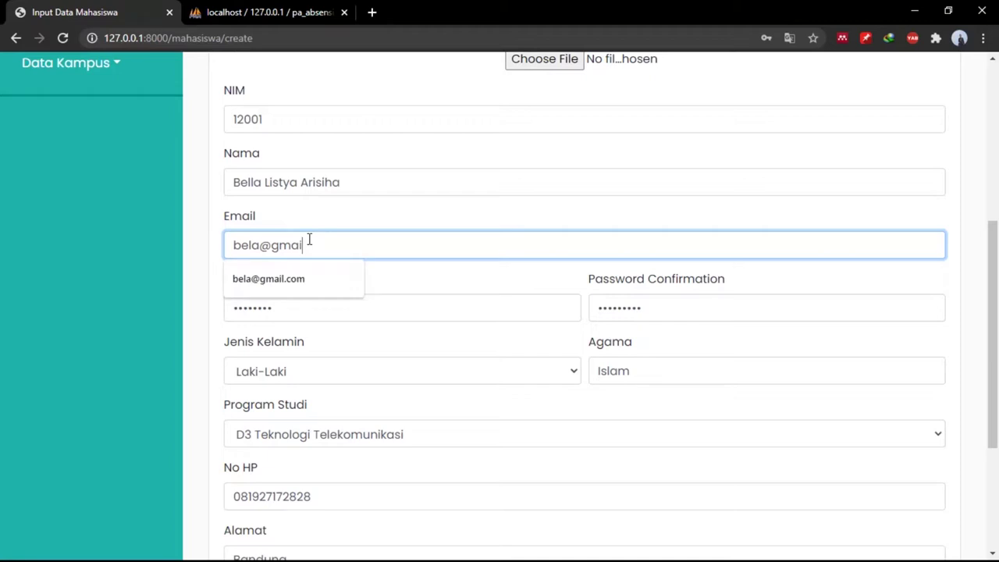
type("il.com")
scroll(308, 239, "down", 3)
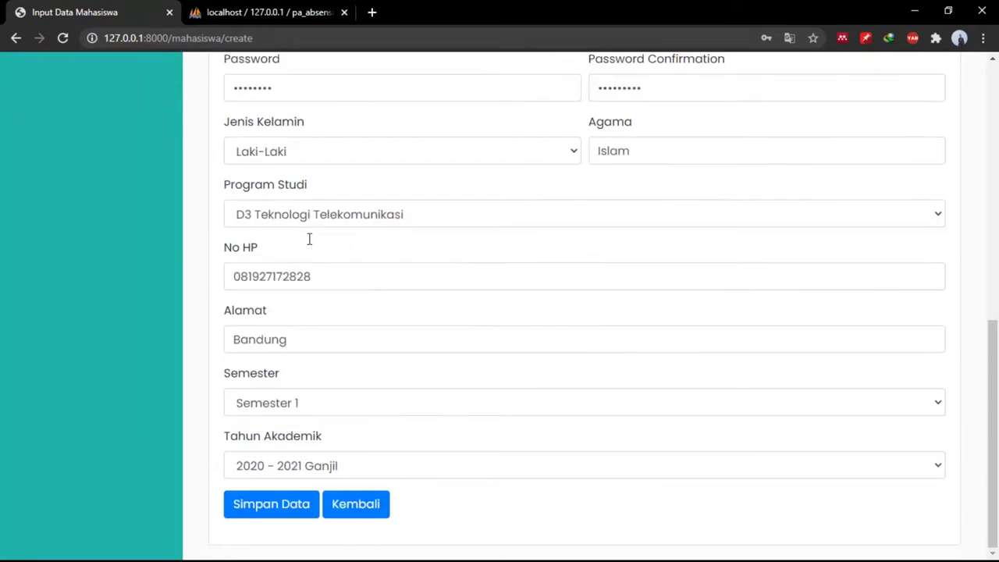
left_click(268, 515)
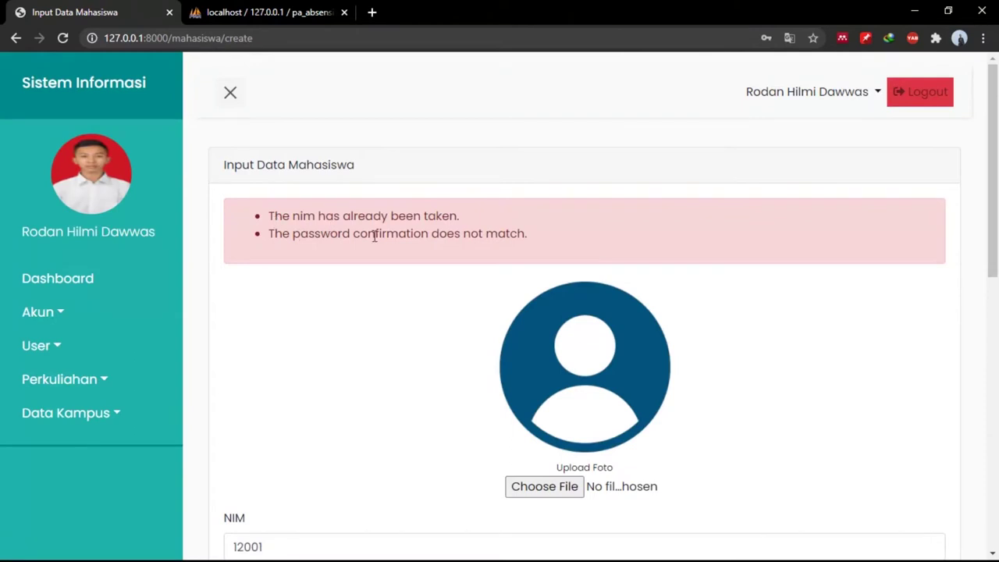
Change the NIM to an unused one, re-enter matching passwords and save the student.
scroll(375, 237, "down", 3)
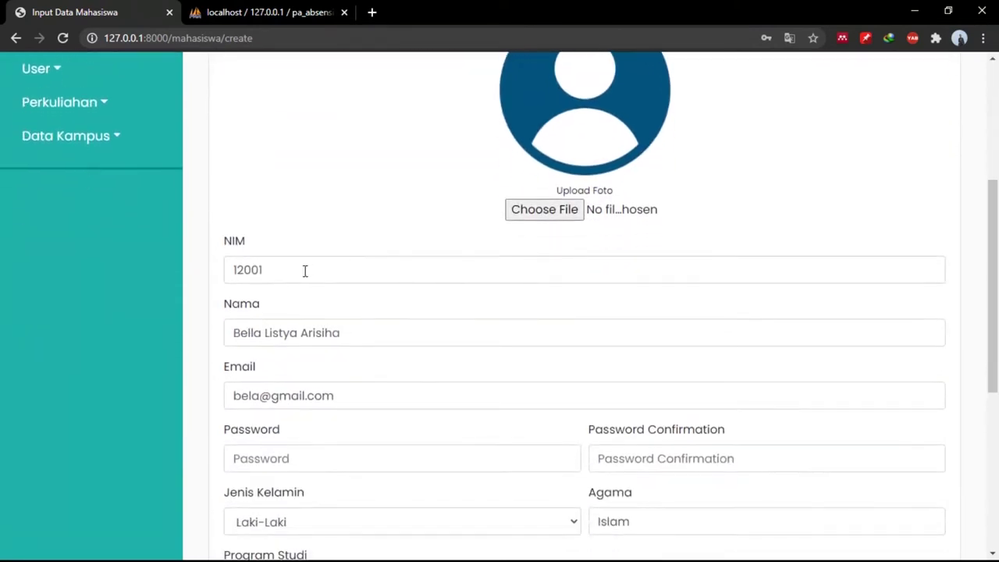
left_click(305, 270)
key("BackSpace")
type("3")
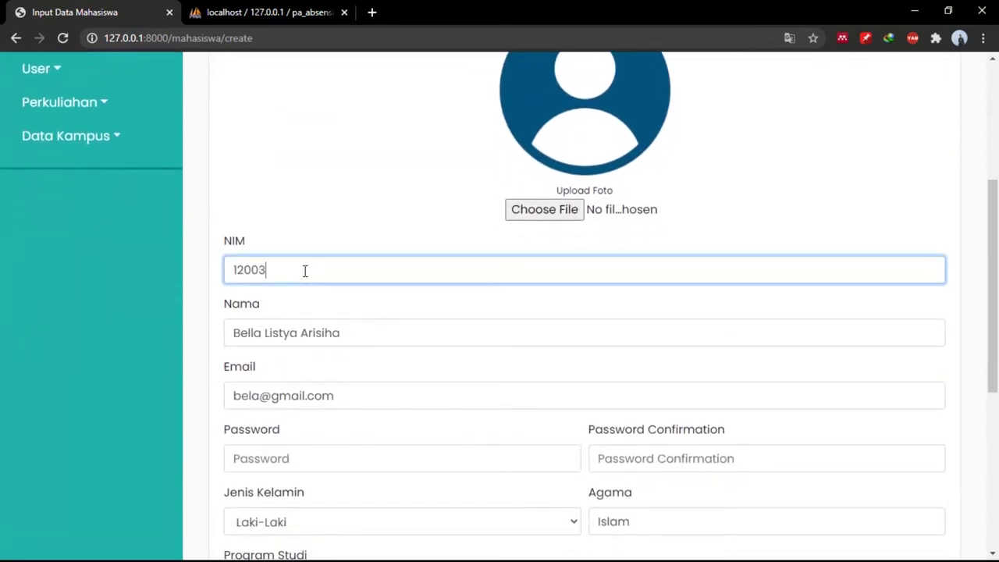
scroll(305, 271, "up", 3)
scroll(412, 276, "down", 5)
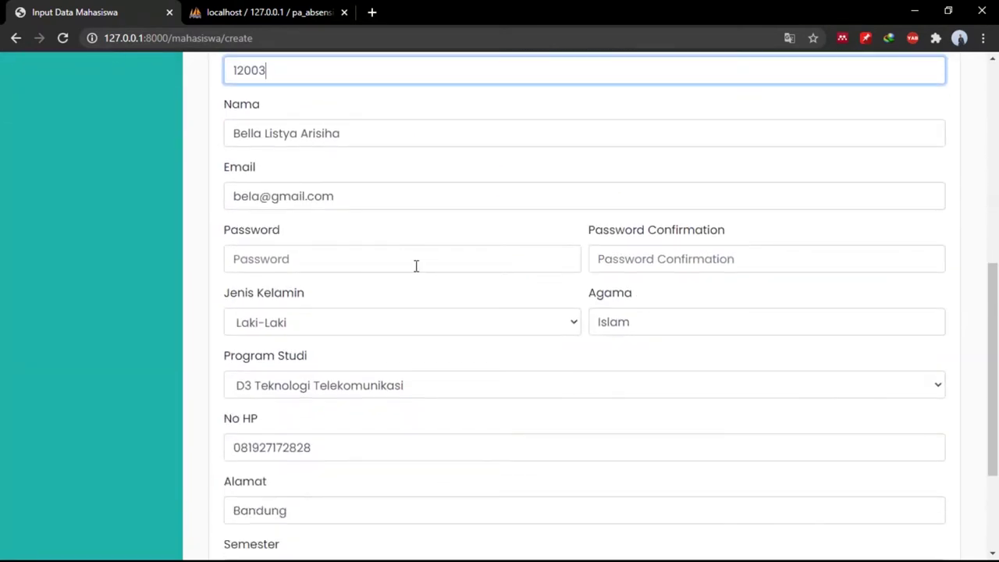
left_click(416, 266)
type("12")
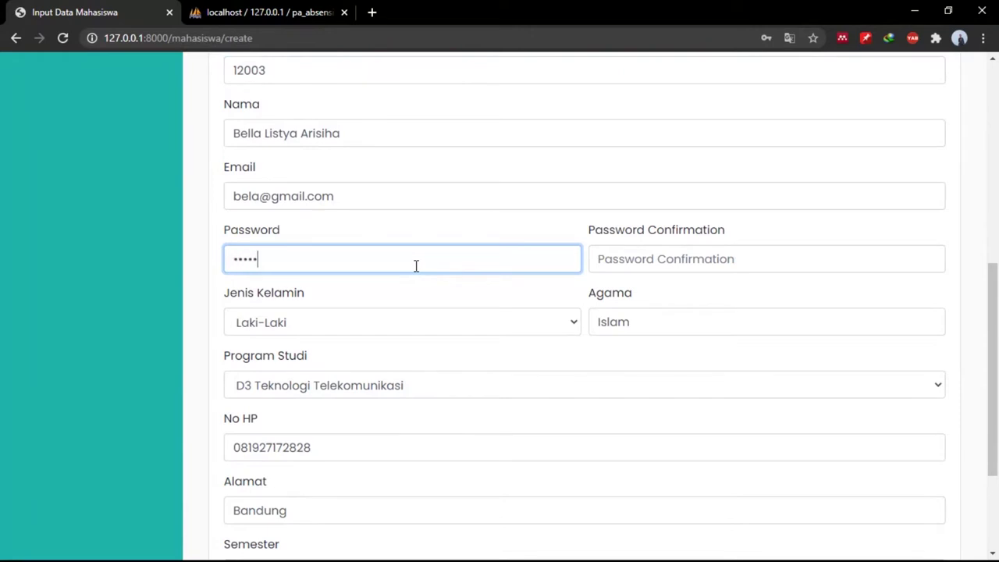
key("Tab")
type("1")
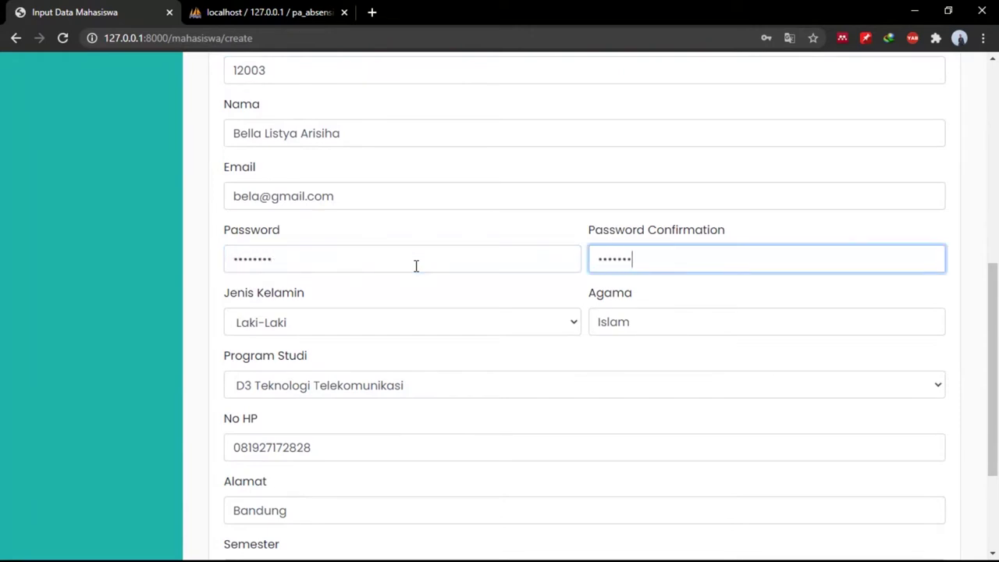
scroll(416, 266, "down", 2)
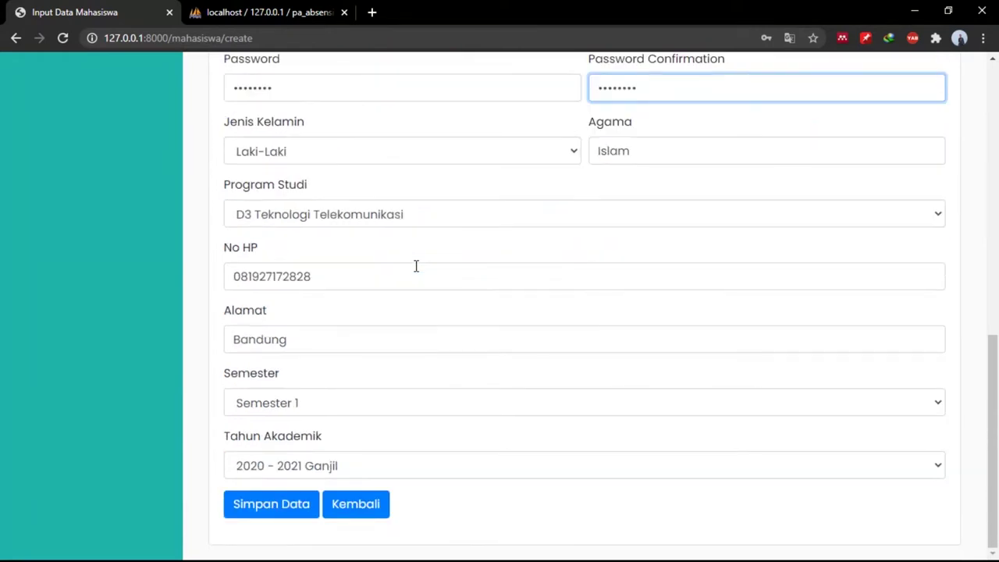
left_click(268, 504)
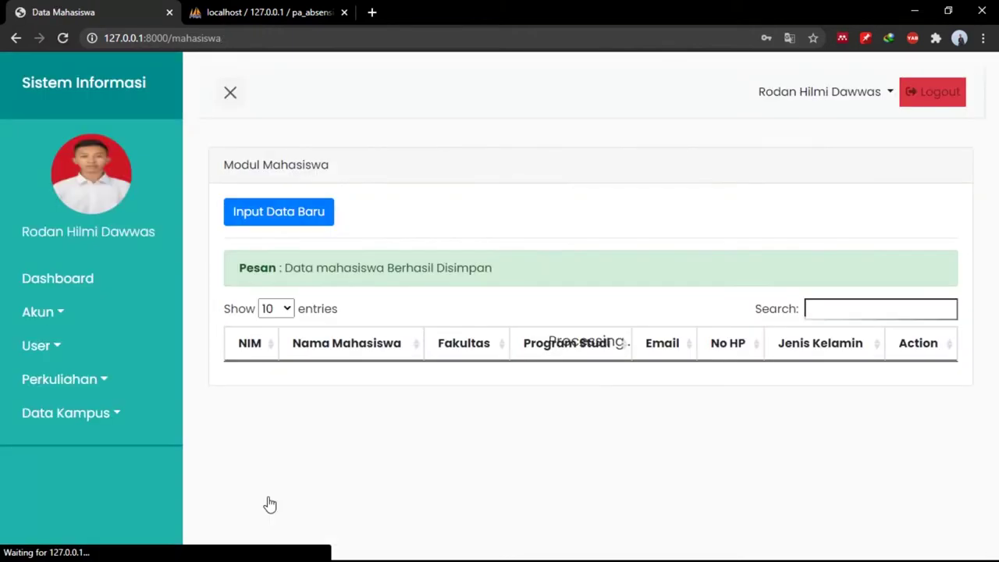
Open the new student's record on the Edit Data Mahasiswa page.
scroll(268, 504, "down", 1)
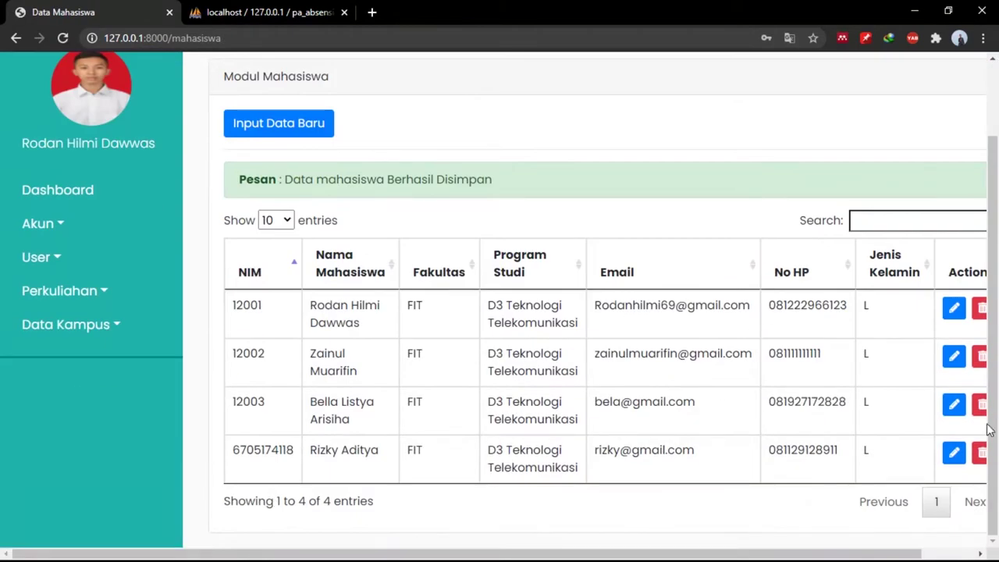
left_click(957, 416)
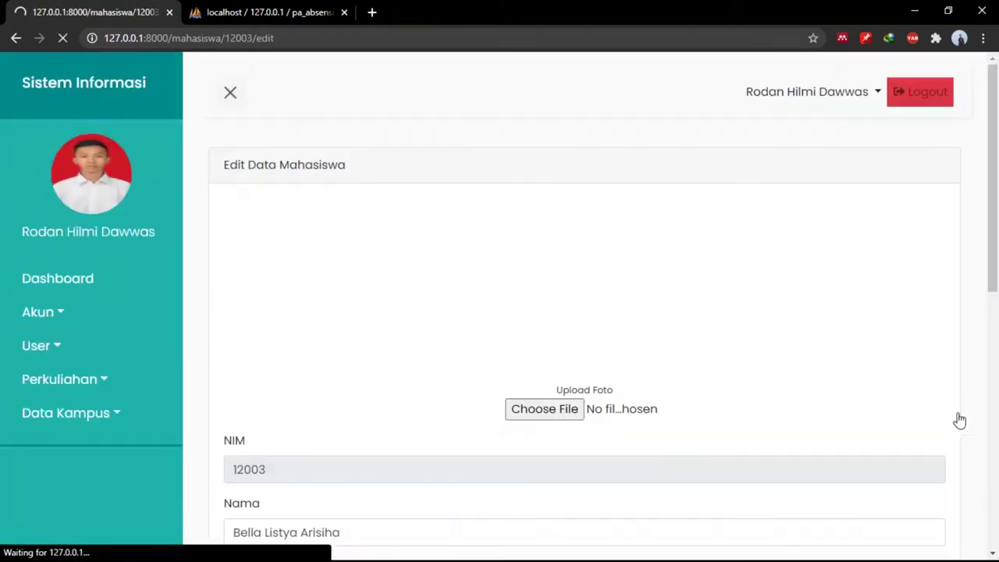
scroll(526, 379, "down", 5)
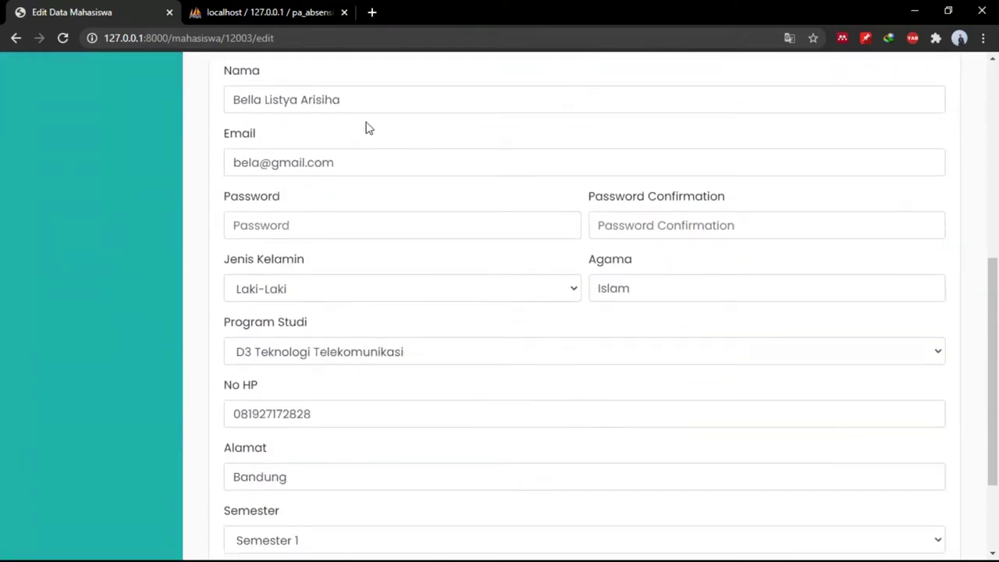
Remove the extra last word from the third student's name and save the record.
left_click_drag(361, 110, 303, 105)
key("BackSpace")
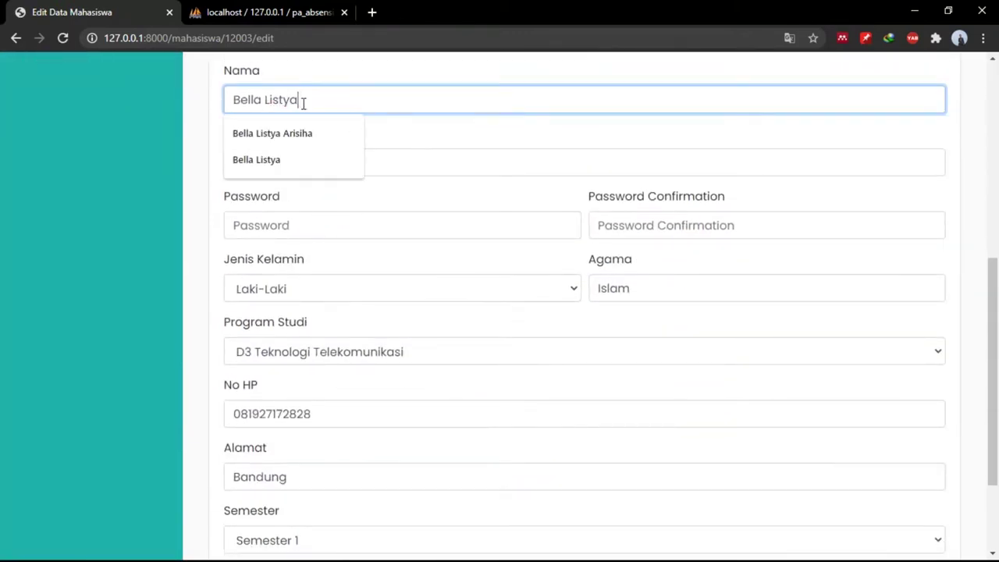
scroll(428, 383, "down", 2)
left_click(290, 505)
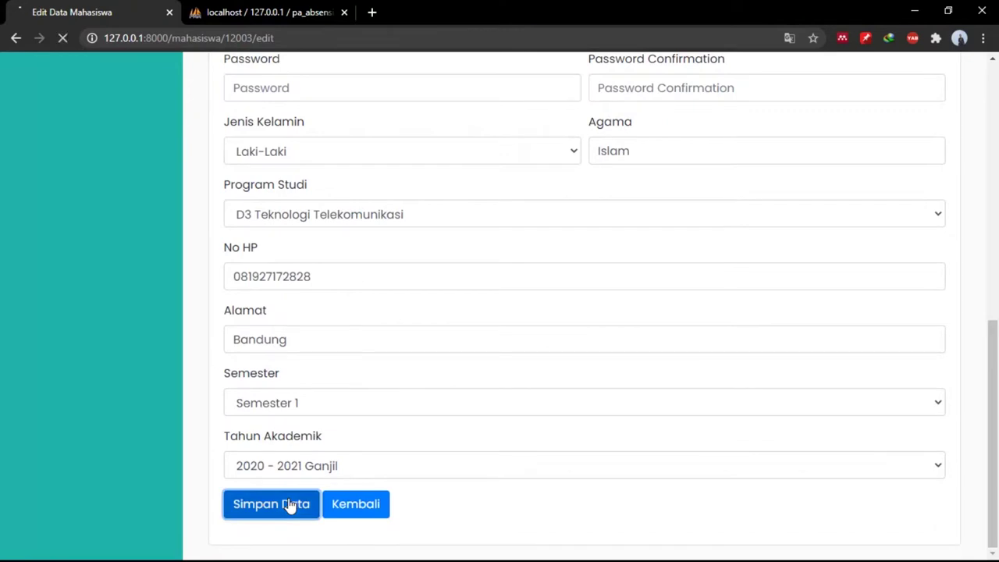
Delete the third student and the last student from Data Mahasiswa, leaving two records.
scroll(618, 475, "down", 1)
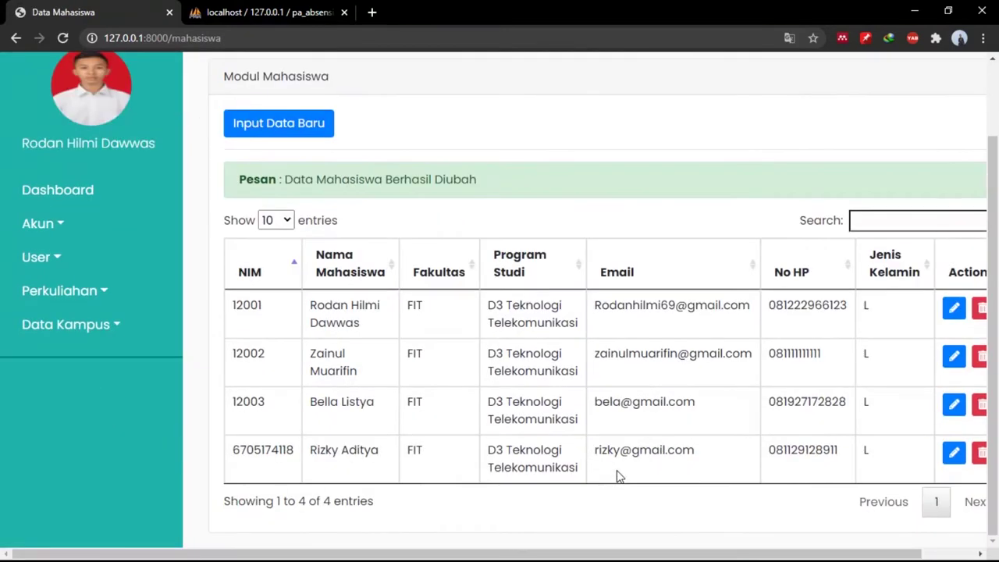
scroll(777, 467, "right", 1)
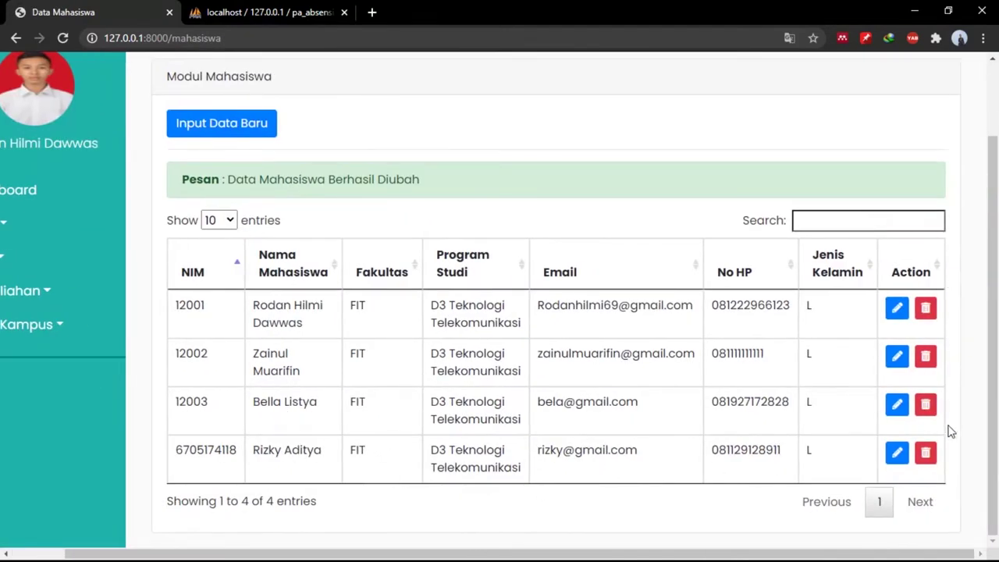
left_click(926, 411)
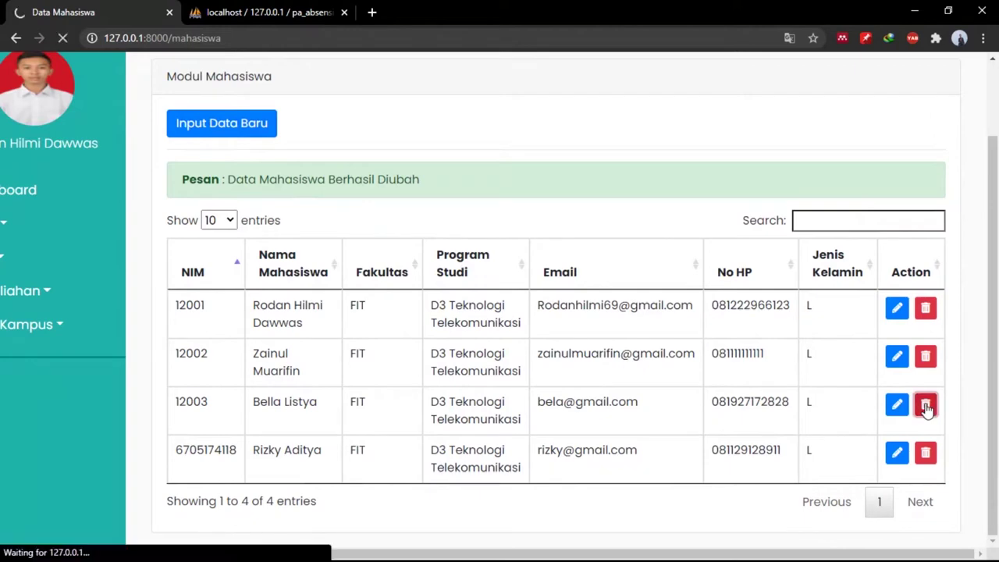
scroll(929, 408, "down", 1)
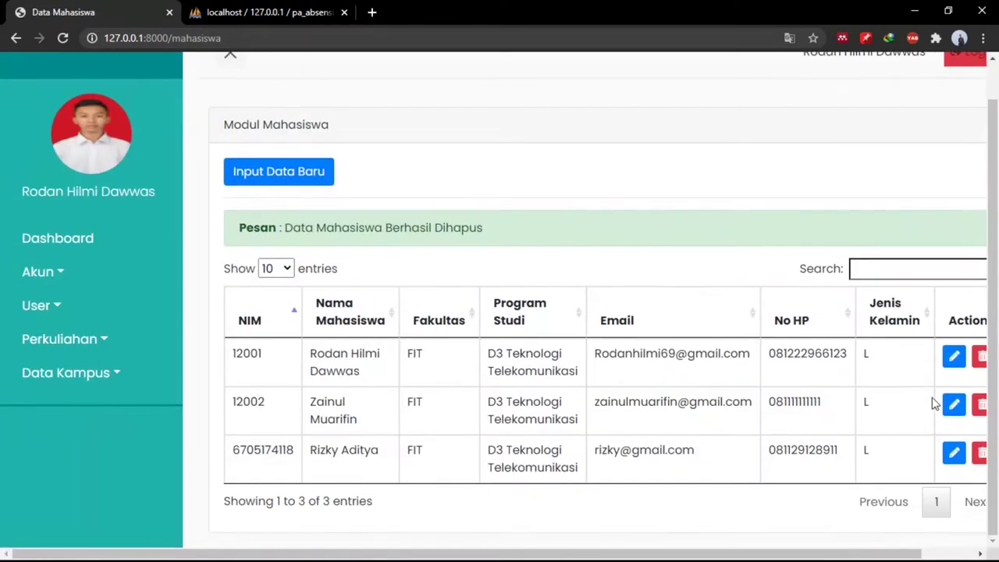
left_click(980, 460)
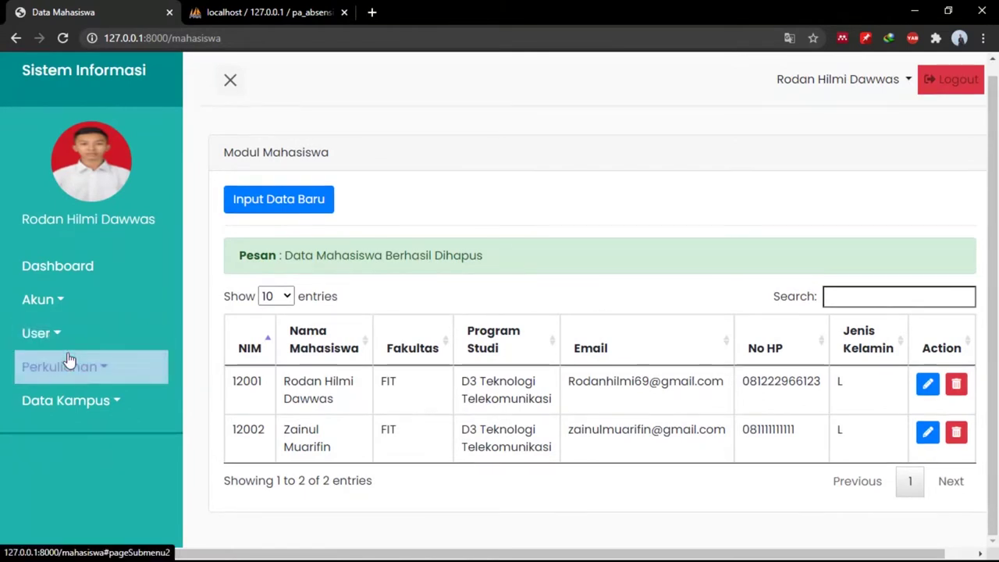
left_click(69, 361)
Start a new Tahun Akademik entry with code 20202.
left_click(86, 398)
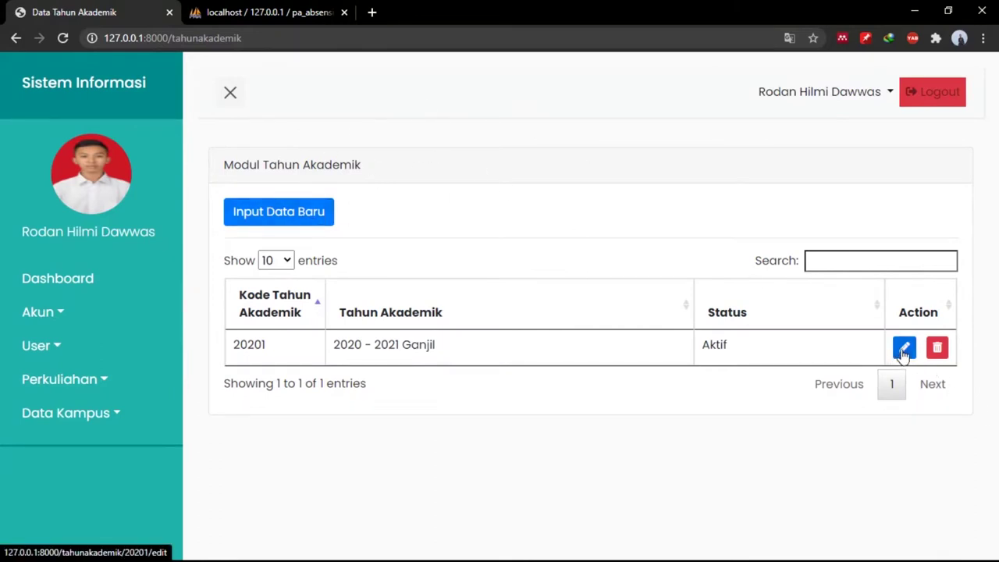
left_click(285, 220)
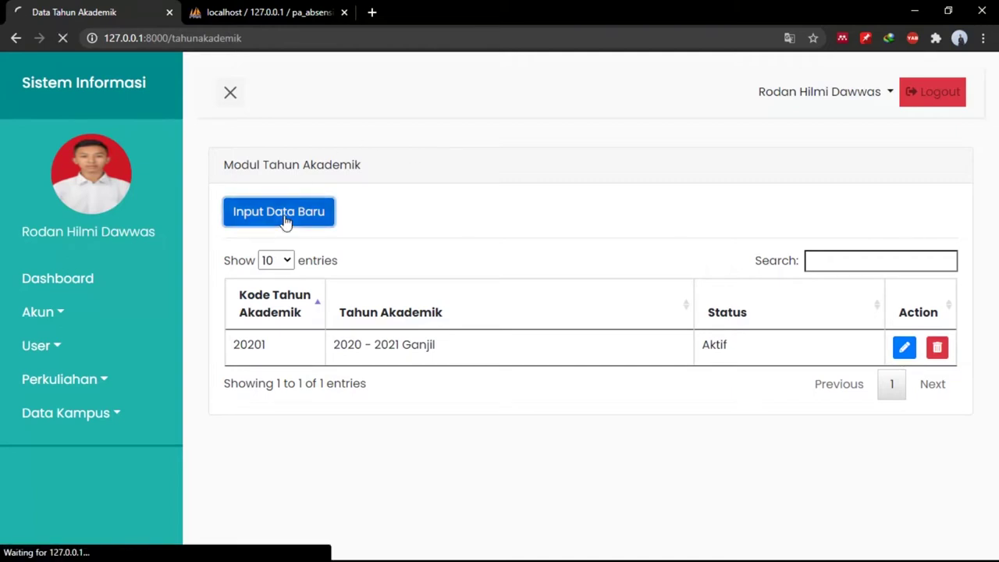
left_click(504, 219)
type("2")
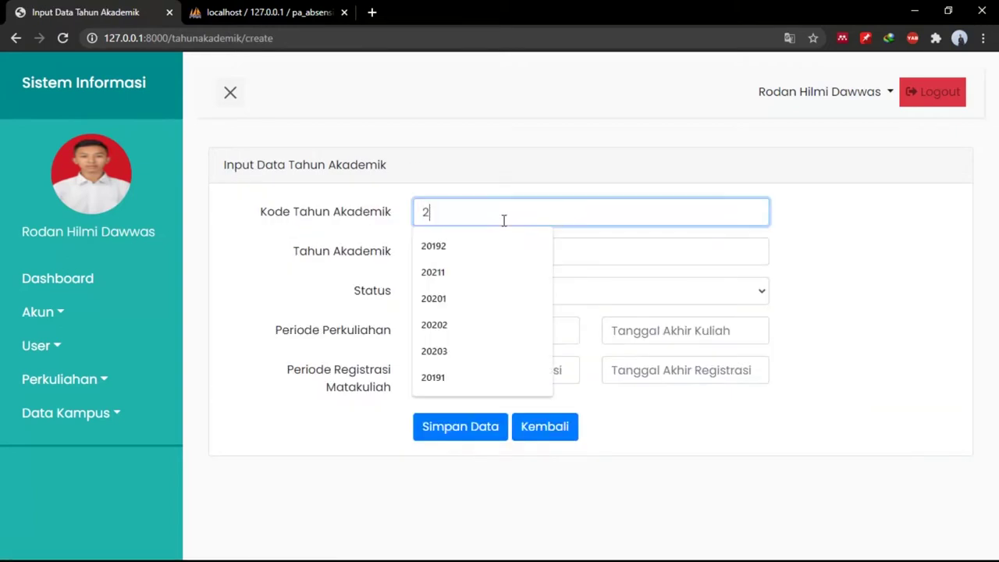
type("0202")
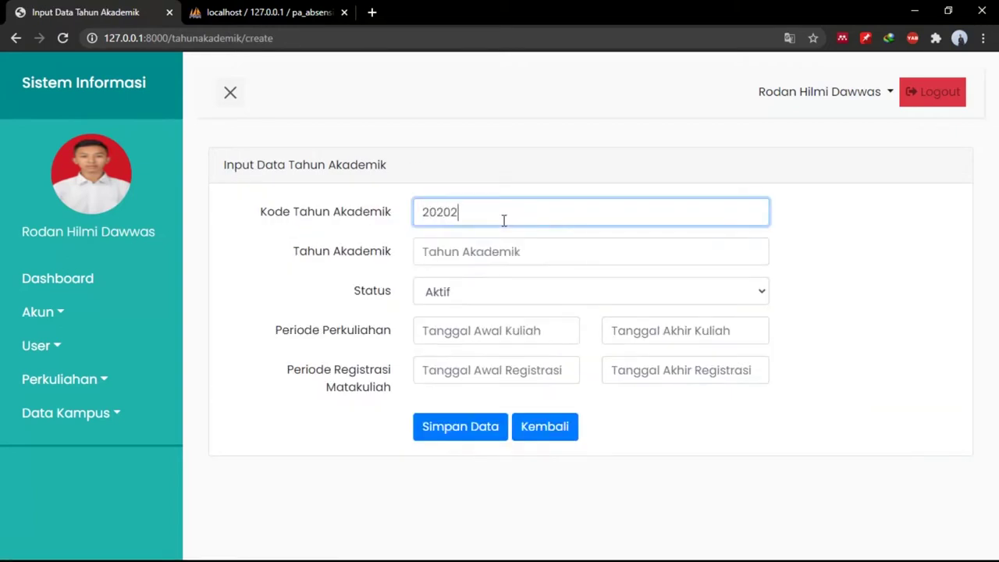
key("Tab")
Name the academic year 2020 - 2021 Genap and set its status to Tidak Aktif.
type("2")
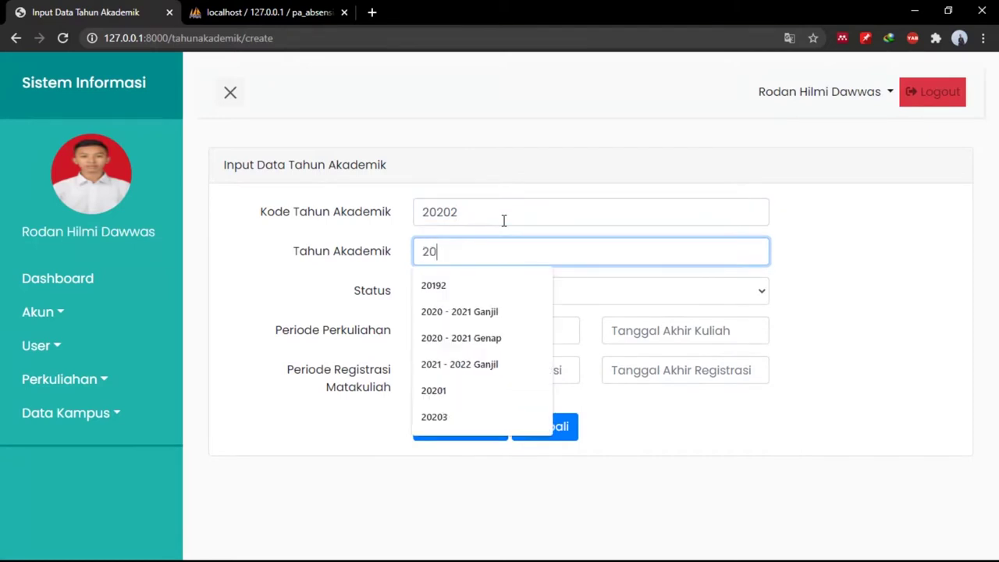
type("020")
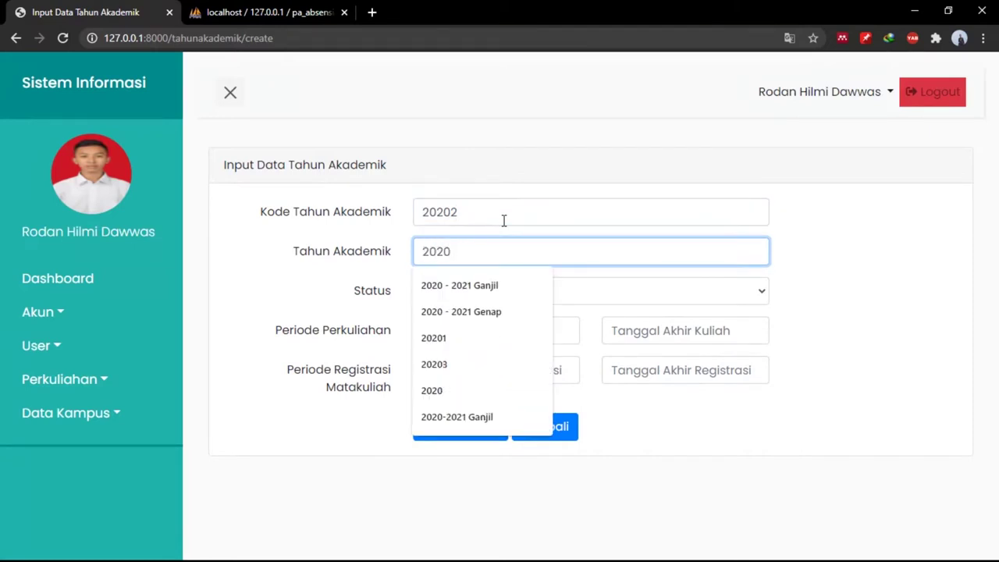
type("-")
key("BackSpace")
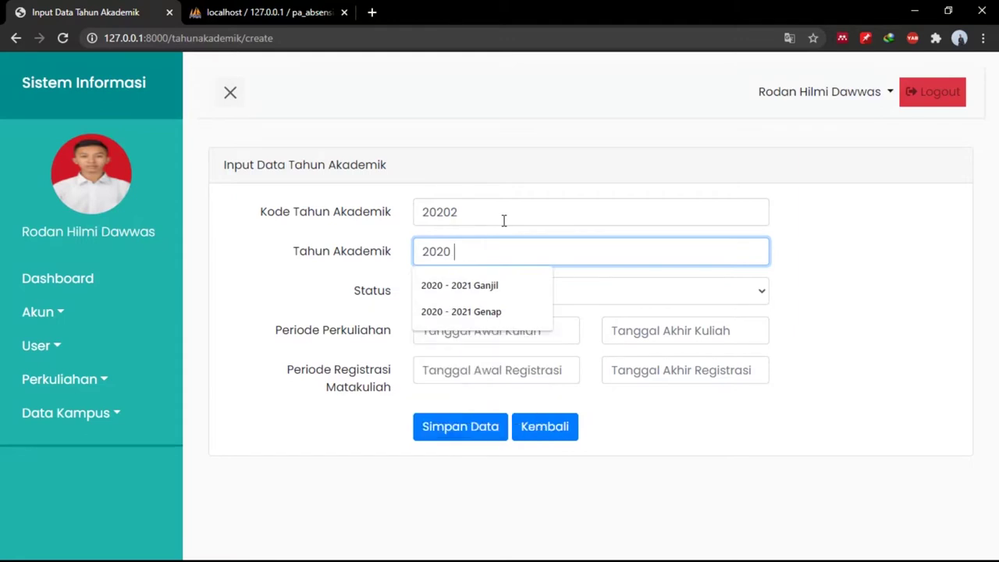
type("- F")
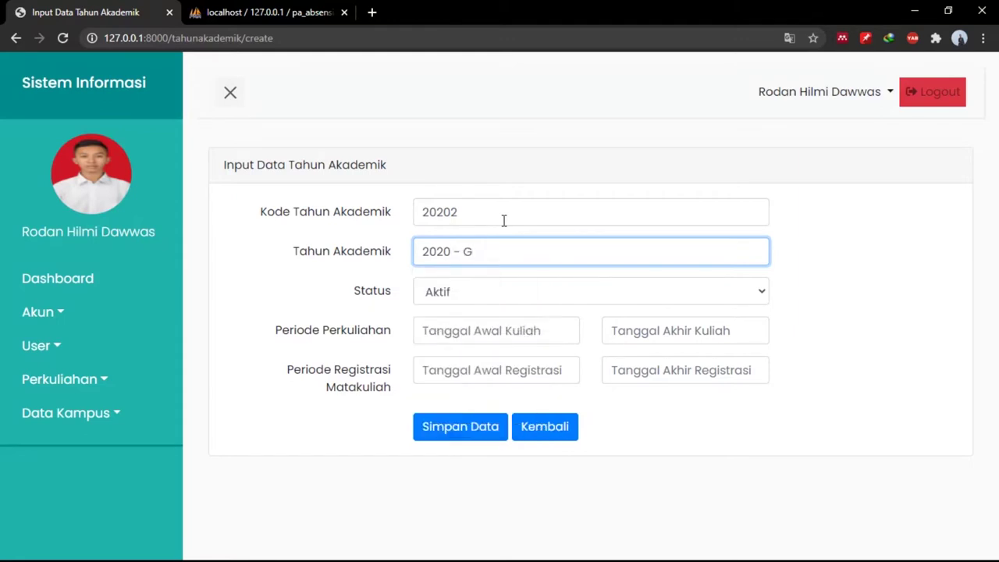
key("BackSpace")
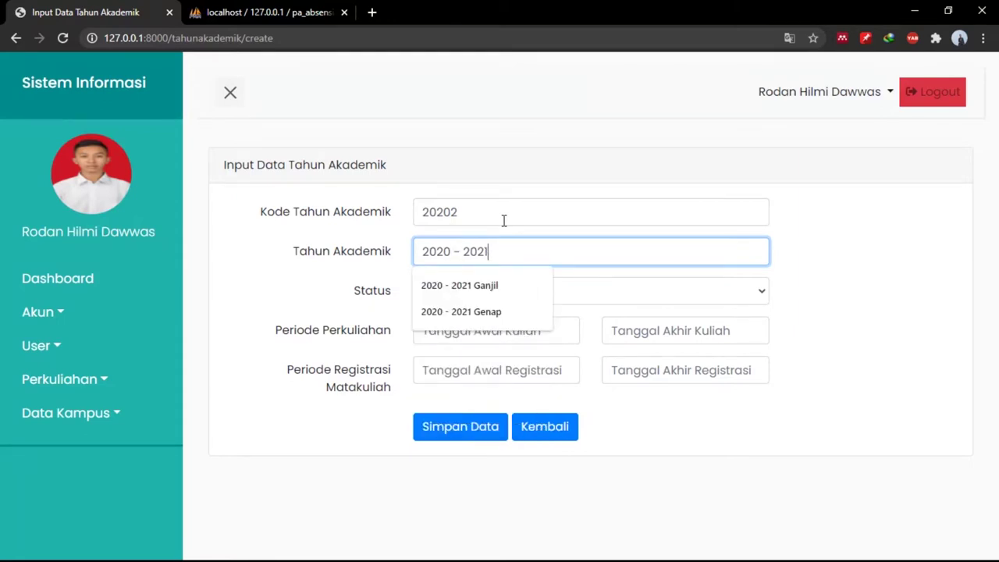
type("2021 Genap")
key("Tab")
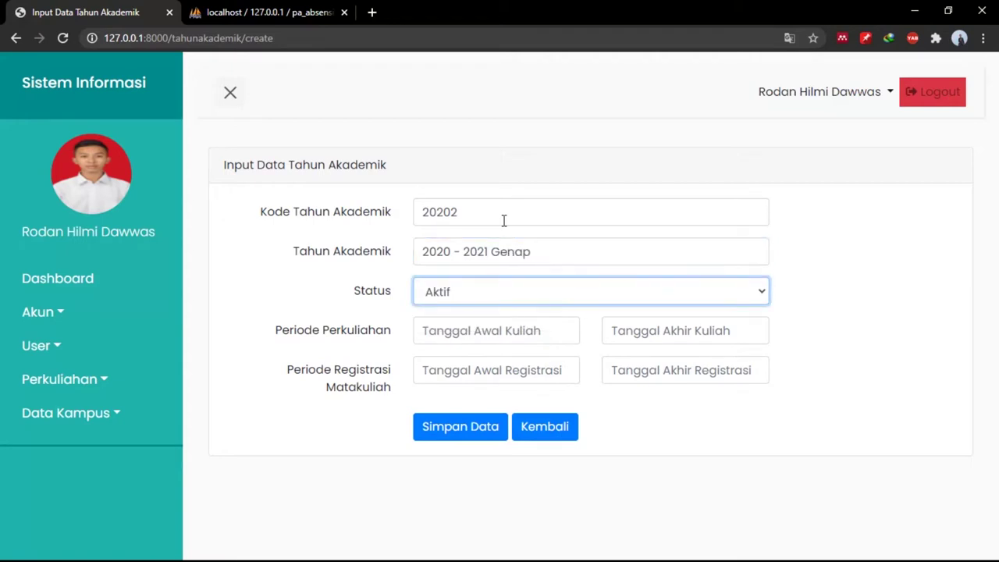
key("space")
key("Down")
key("Return")
Set the lecture period from 20/08/2020 to 30/09/2020.
left_click(522, 331)
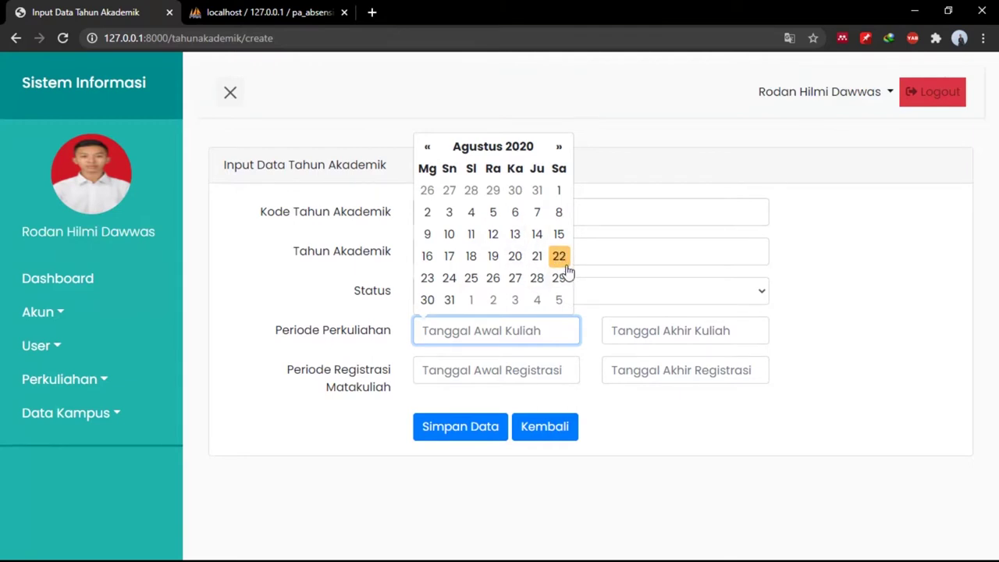
left_click(515, 256)
left_click(675, 331)
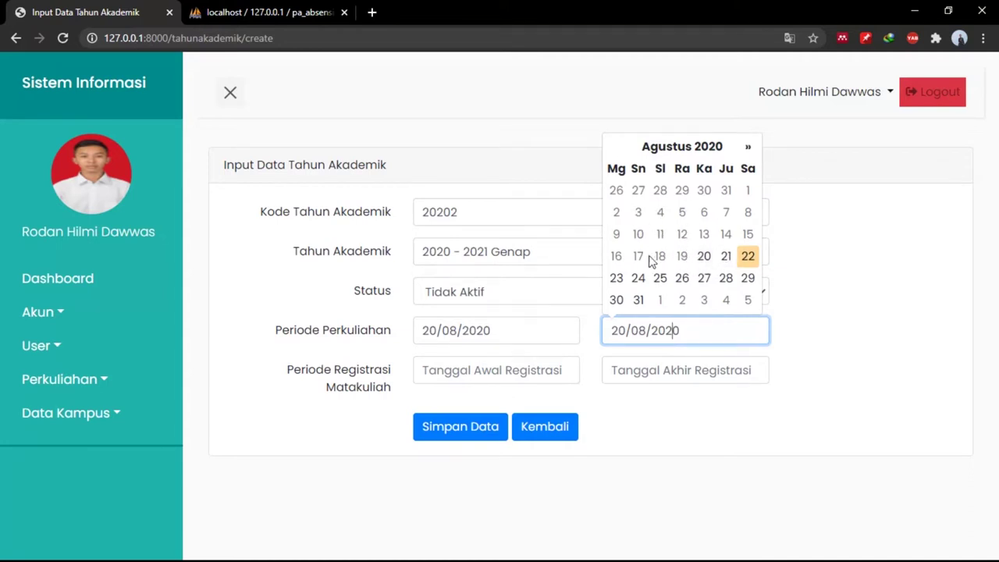
left_click(747, 149)
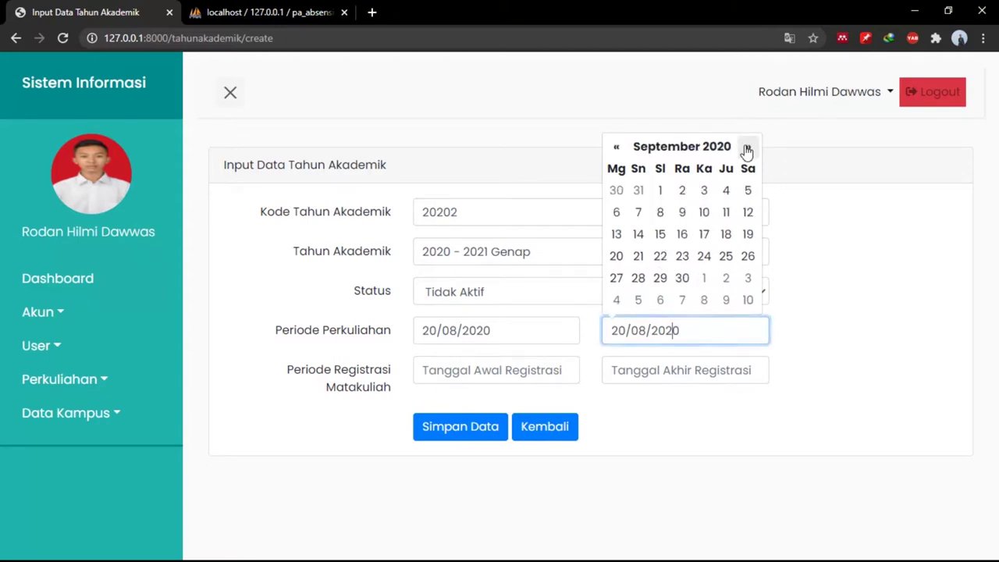
left_click(682, 279)
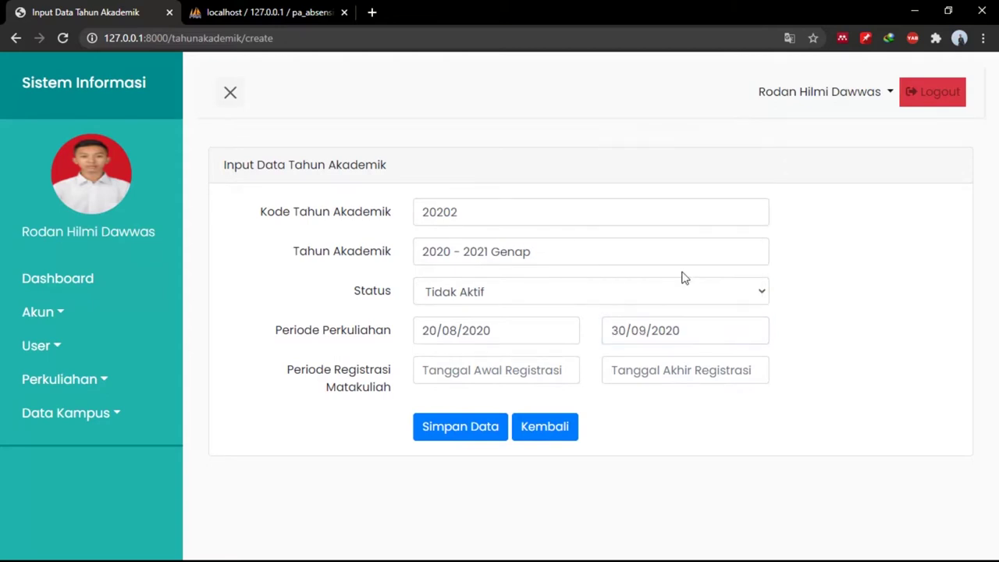
Set registration from 22/08/2020 to 31/08/2020 and save the academic year.
left_click(529, 376)
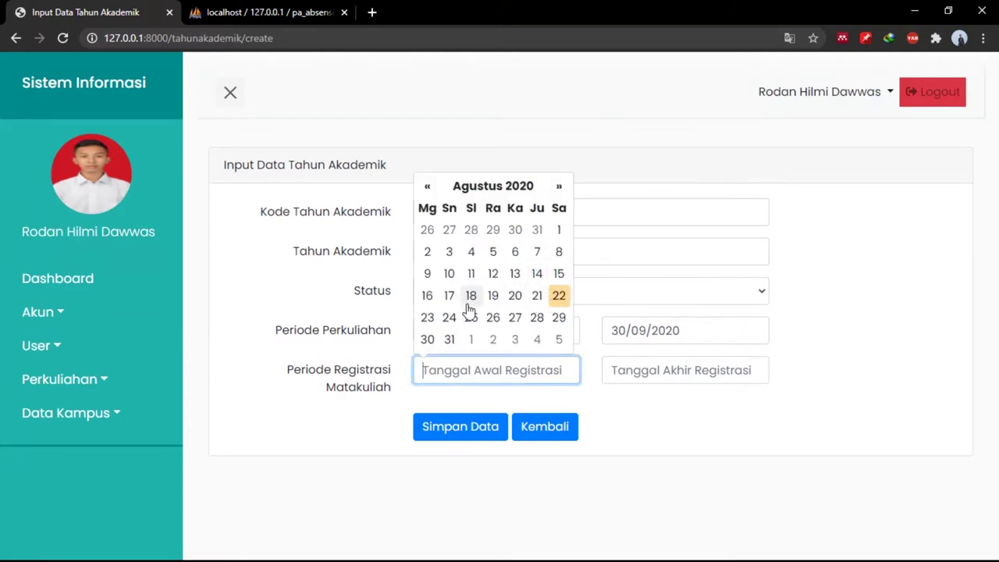
left_click(554, 303)
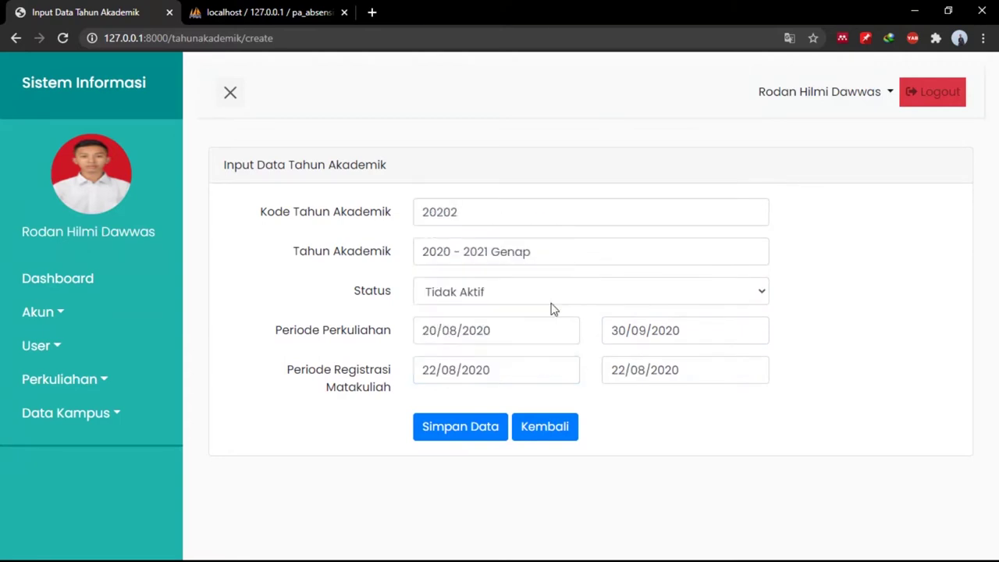
left_click(684, 378)
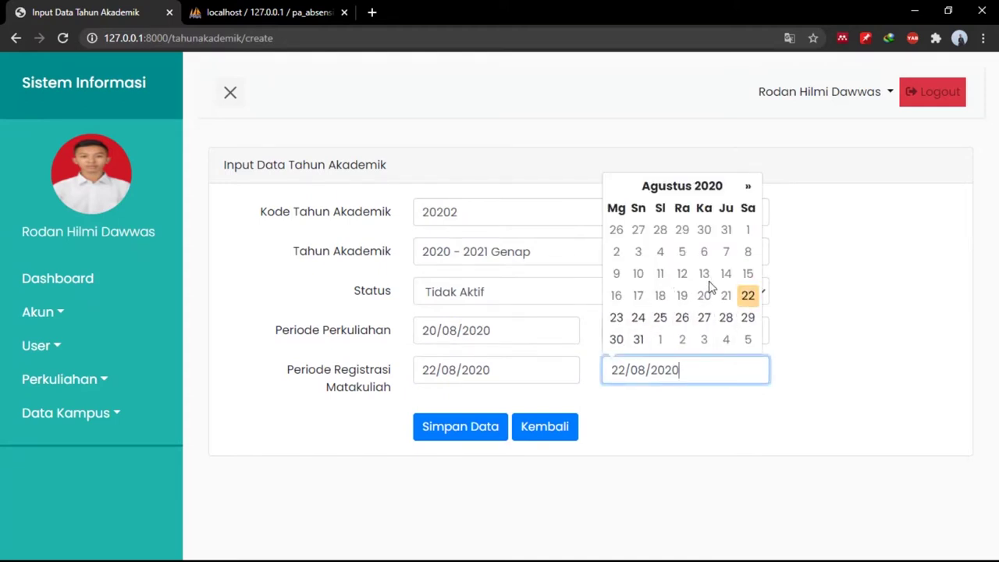
left_click(640, 339)
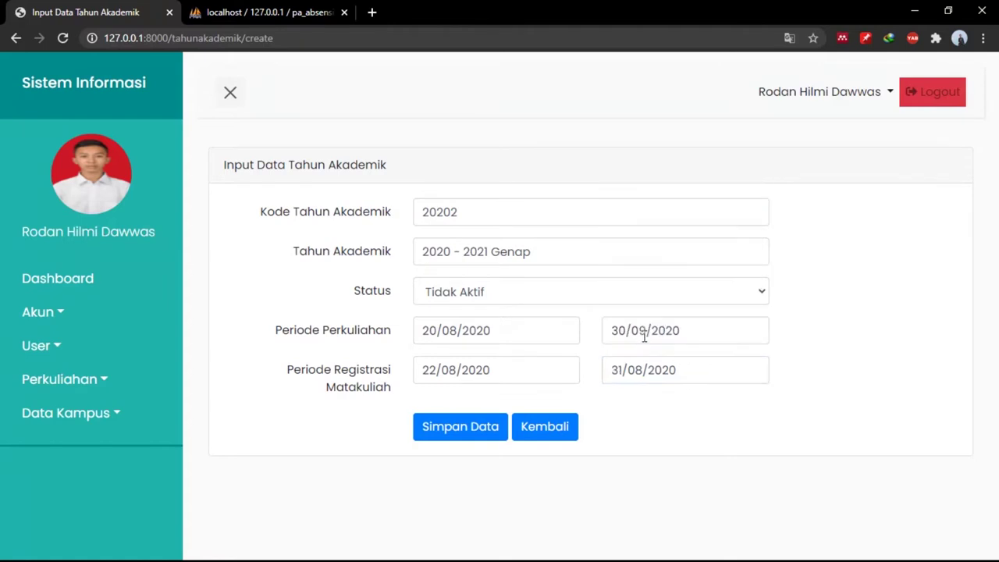
left_click(467, 419)
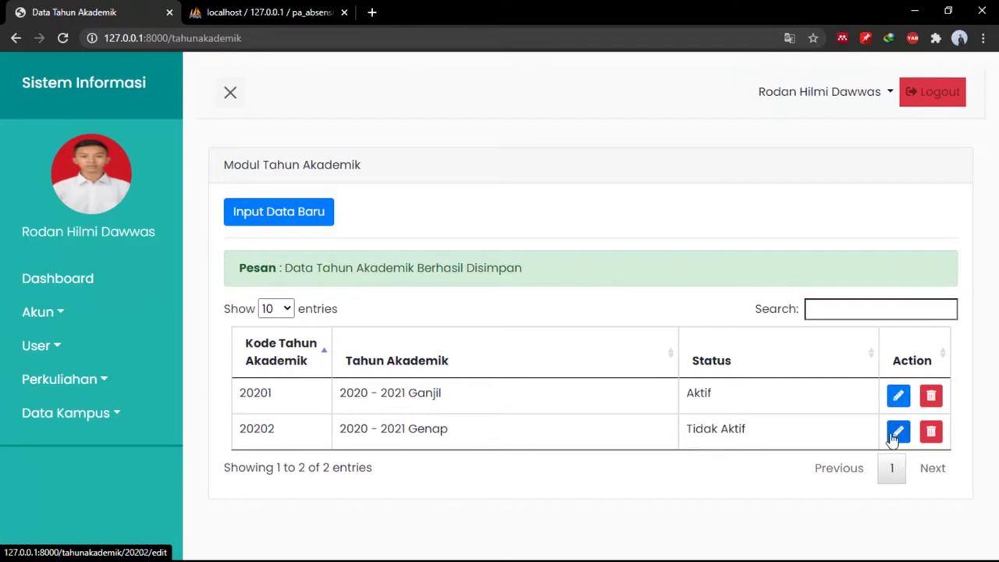
Delete academic year 20202, leaving only 20201, 2020 - 2021 Ganjil.
left_click(896, 397)
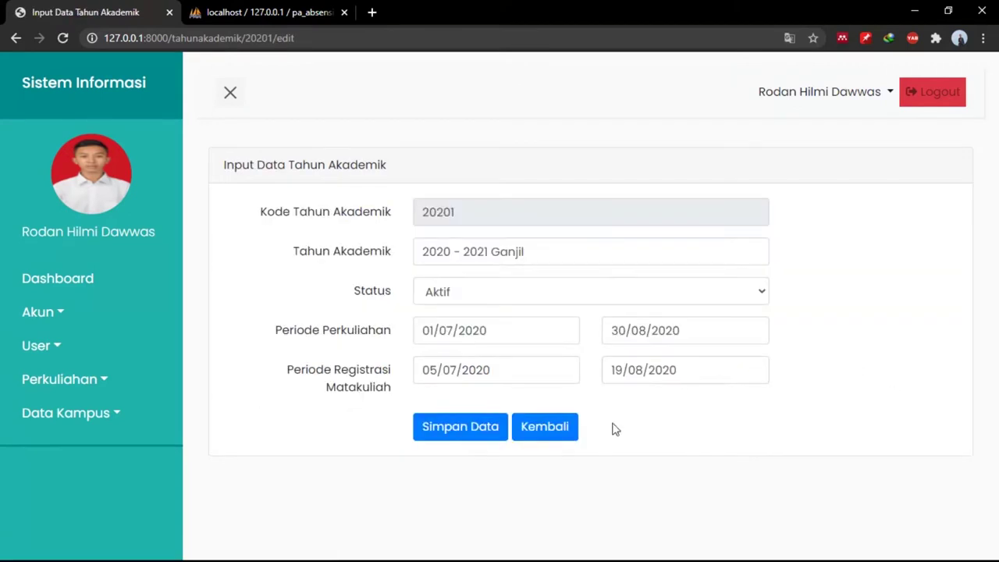
left_click(554, 434)
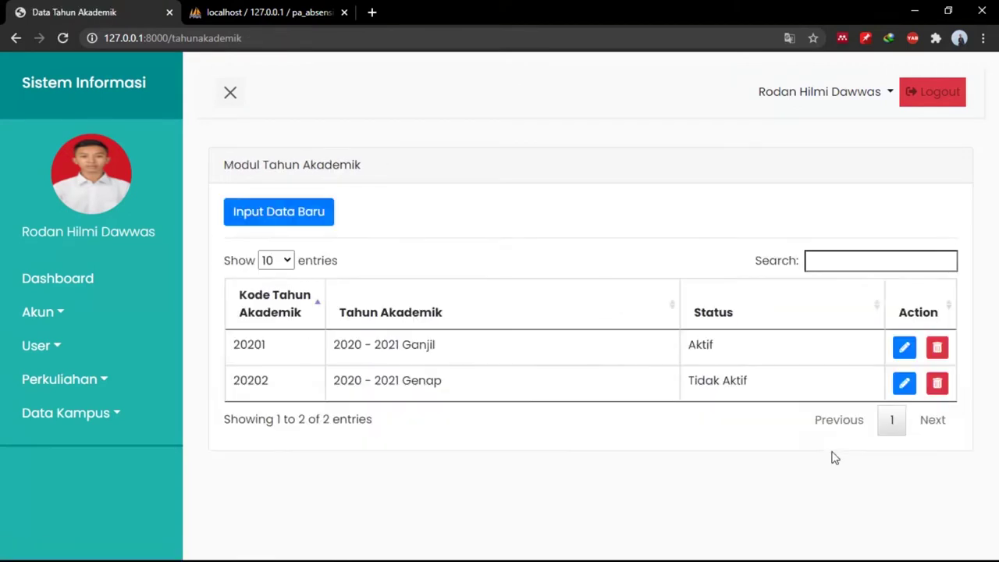
left_click(939, 383)
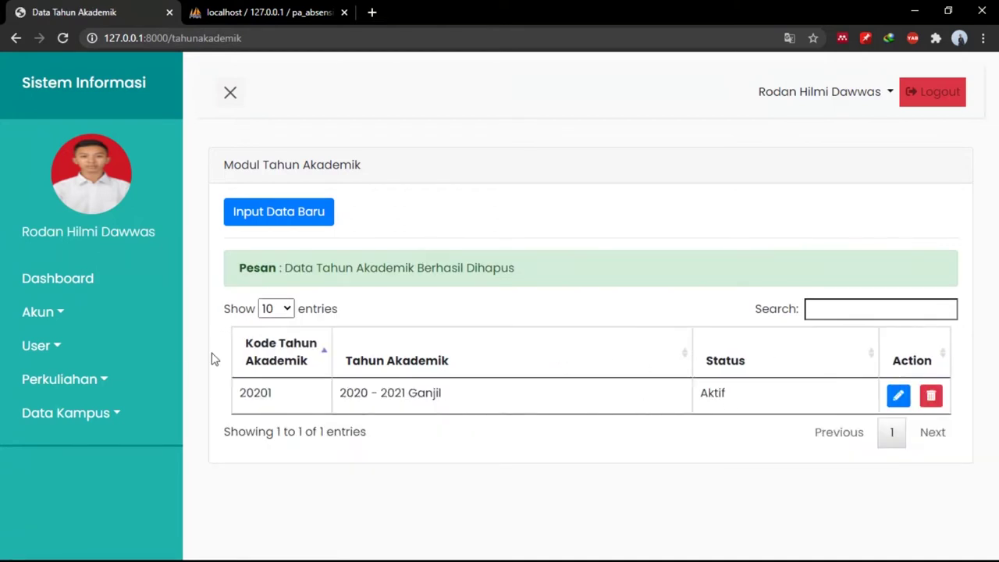
left_click(123, 383)
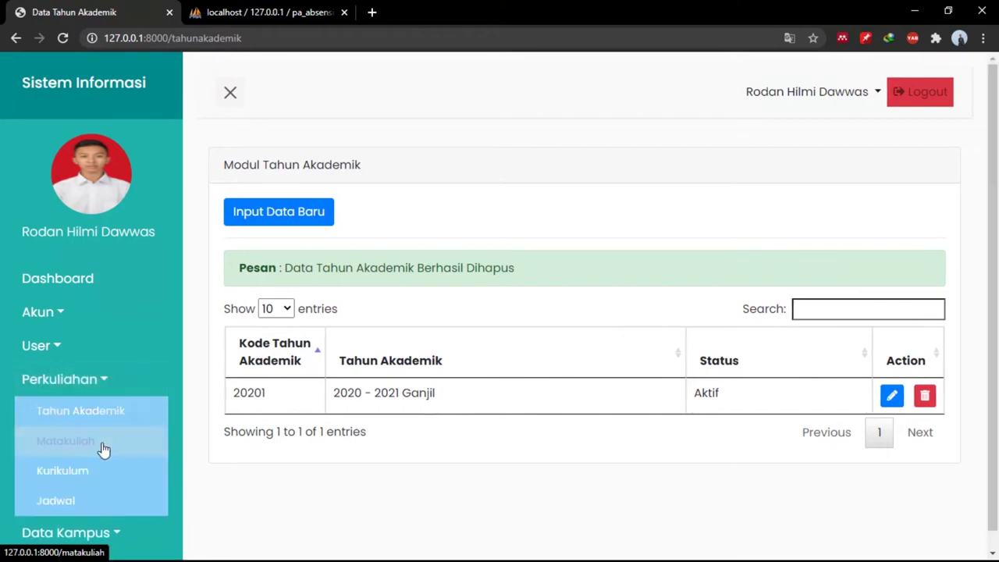
Open a new Matakuliah entry form and try saving it empty.
left_click(105, 450)
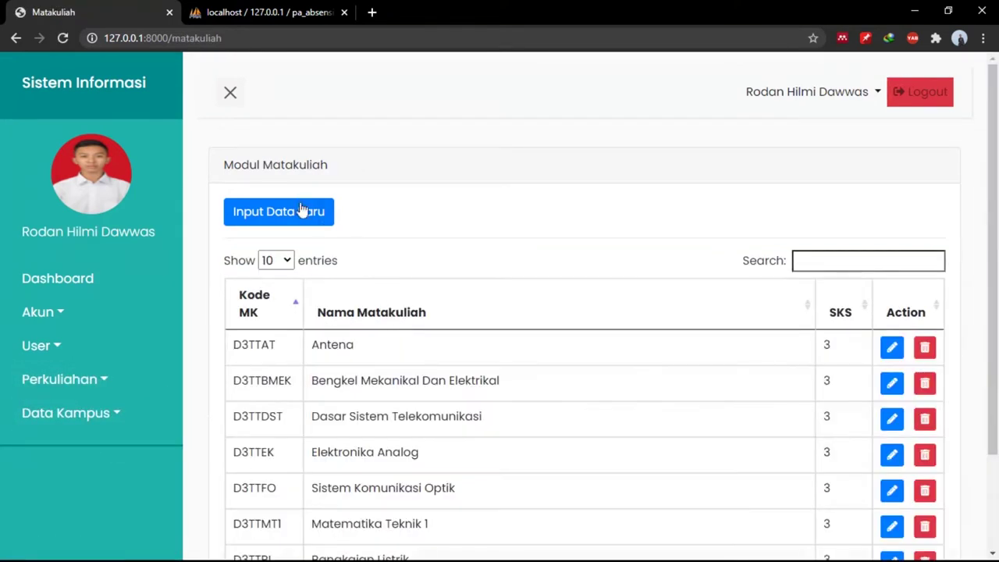
left_click(304, 212)
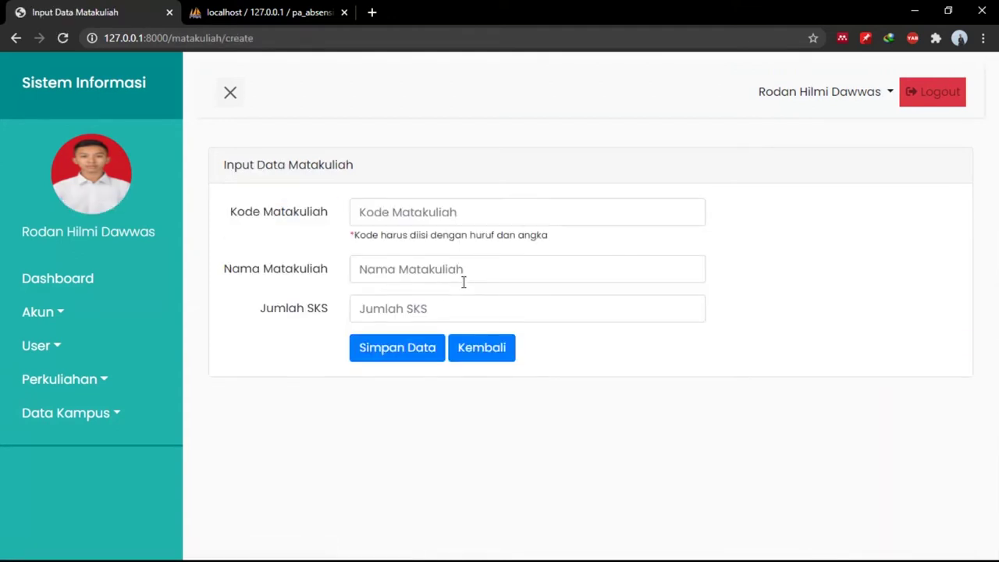
left_click(421, 349)
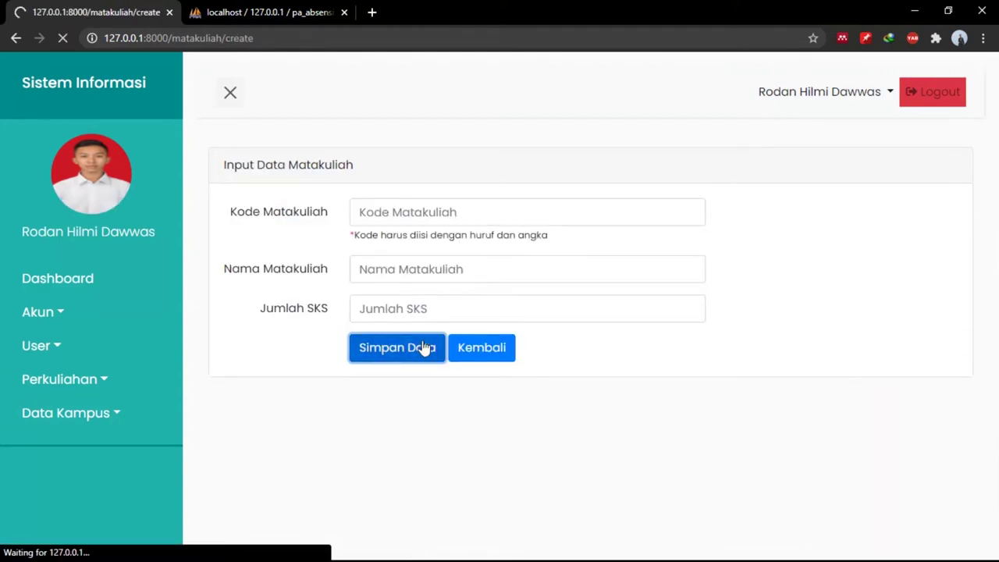
left_click(413, 308)
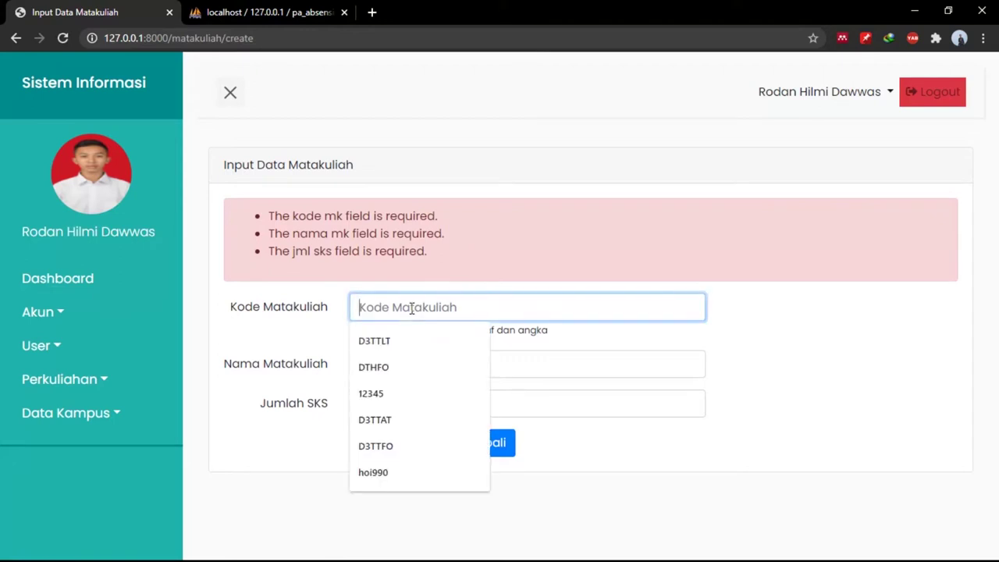
left_click(538, 361)
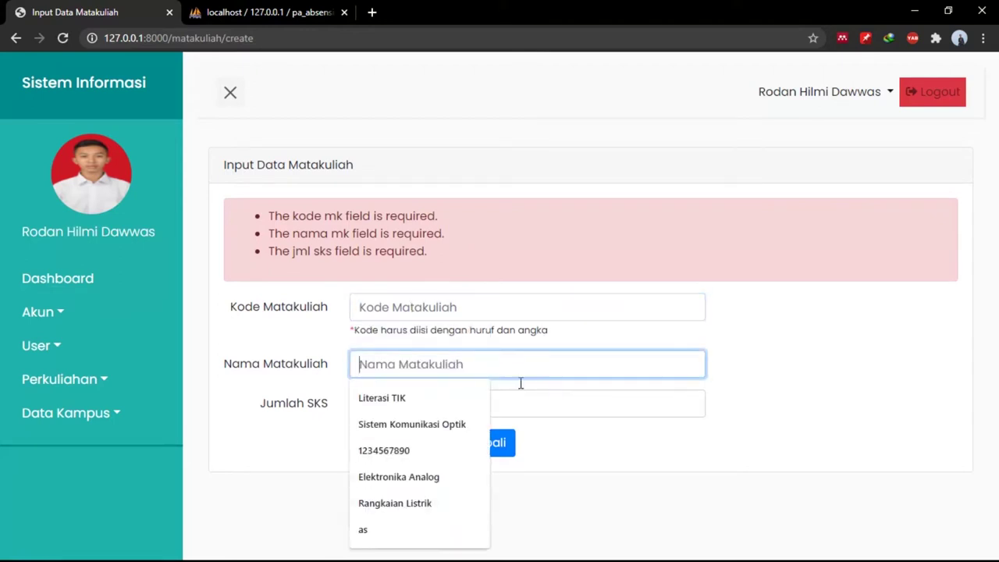
left_click(525, 306)
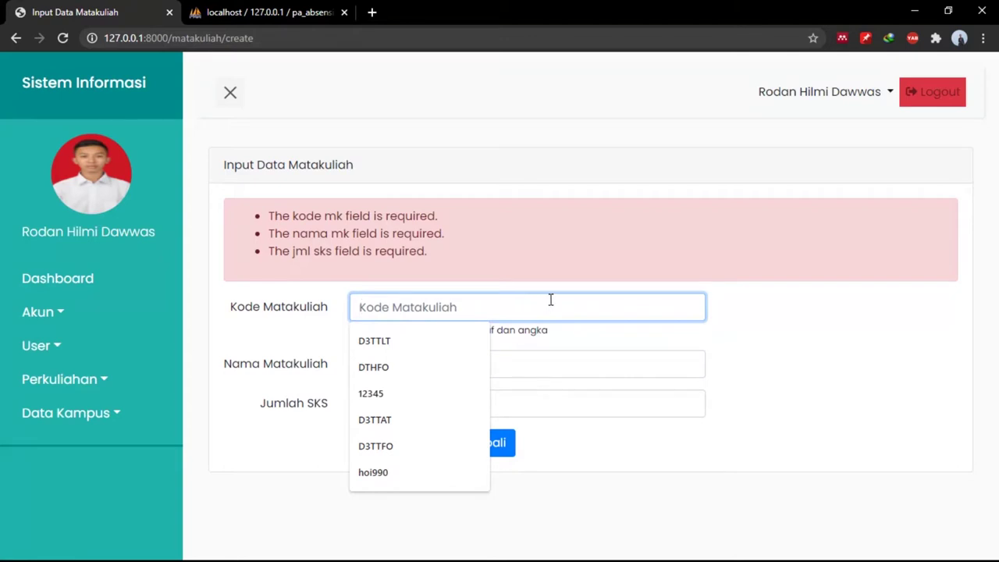
Enter the course code DTTT.
type("d")
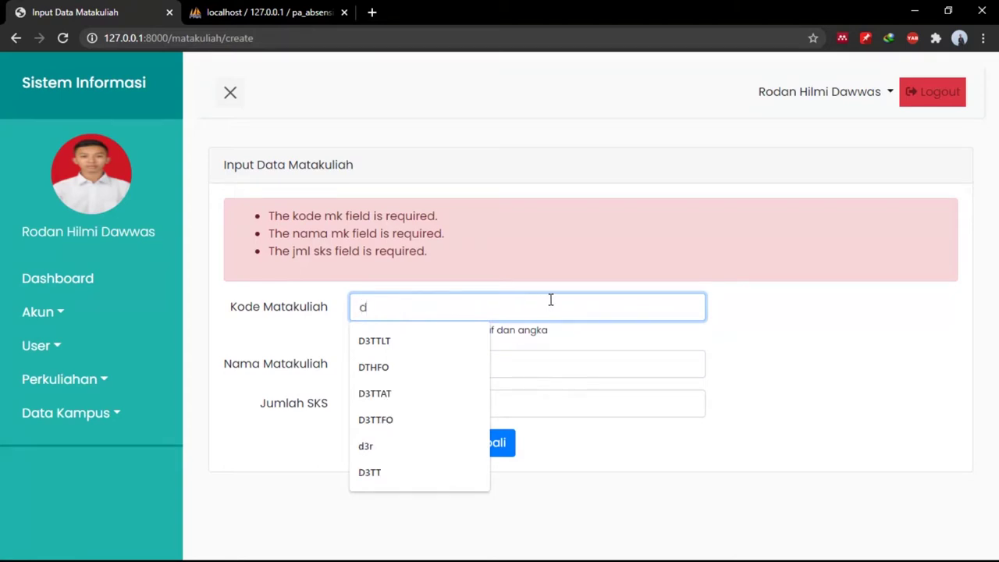
type("a")
key("BackSpace")
key("BackSpace")
type("DE")
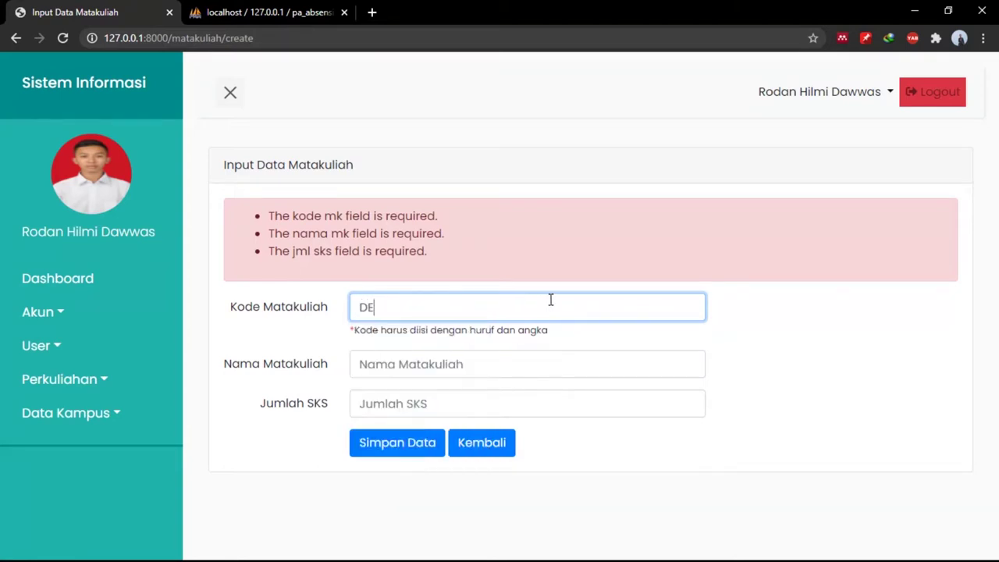
key("BackSpace")
type("3")
key("BackSpace")
type("TTT")
key("Tab")
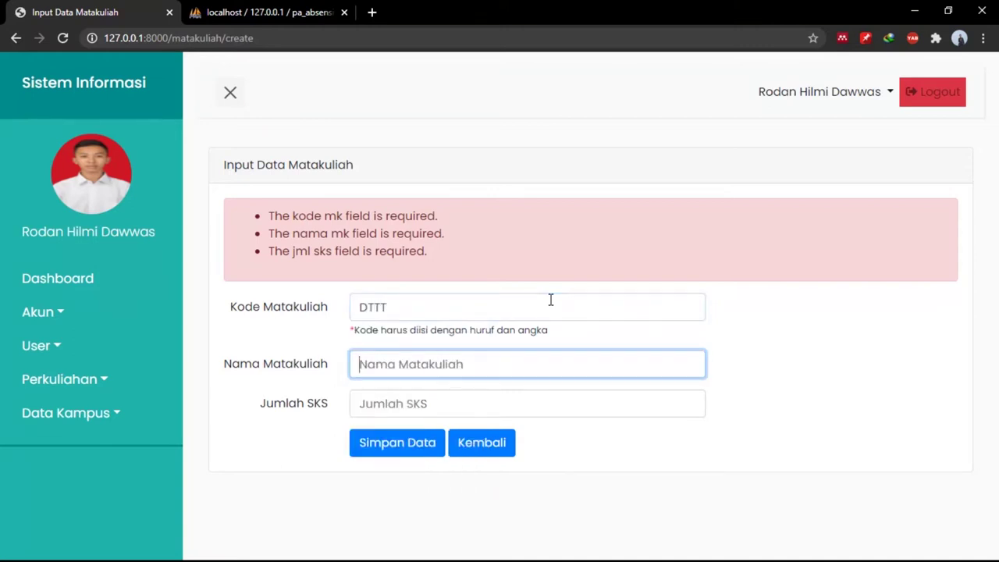
Enter the name Teknik Switching and 3 SKS, then save.
type("S")
type("w")
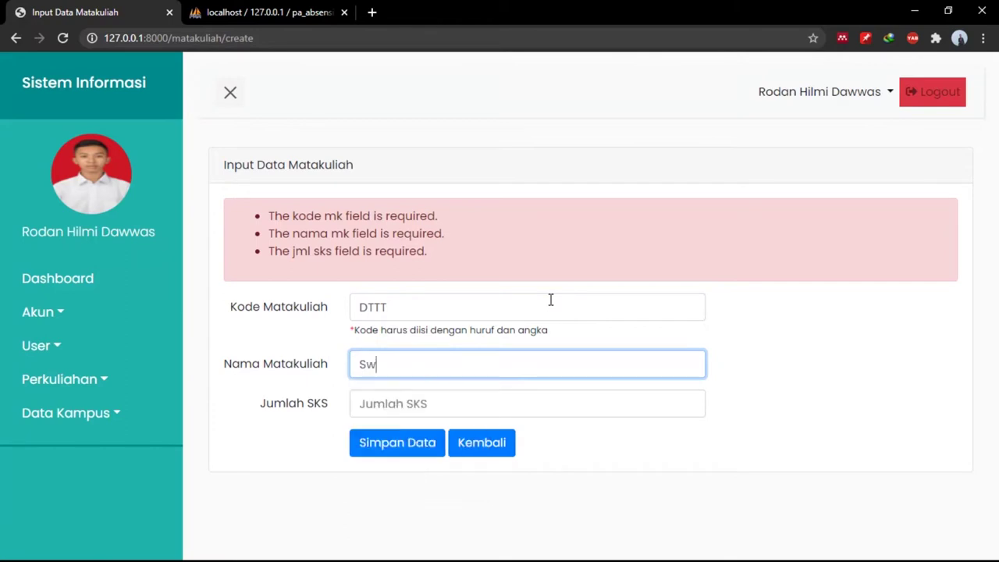
type("i")
key("BackSpace")
key("BackSpace")
key("BackSpace")
type("Tek")
key("Down")
key("Return")
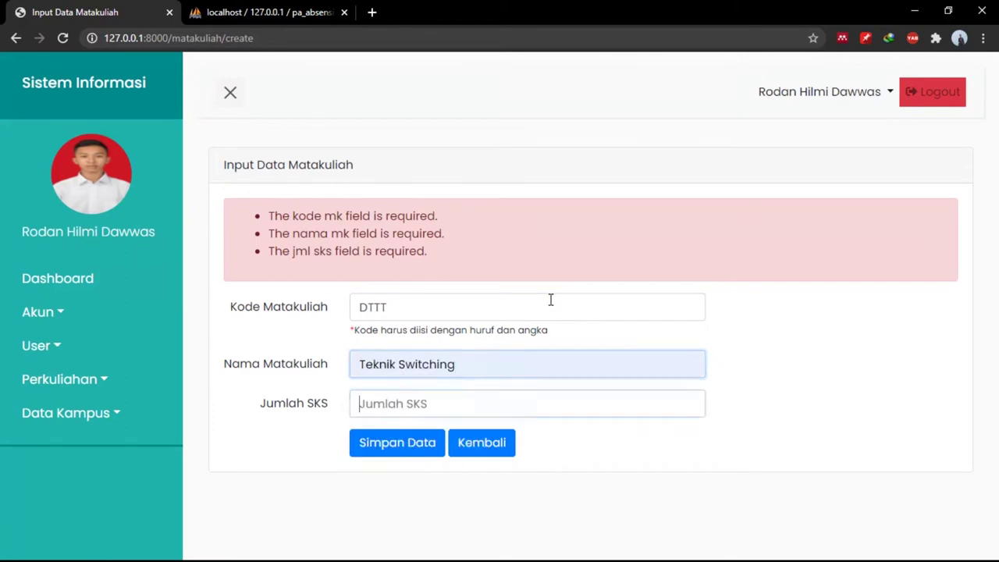
key("Tab")
type("3")
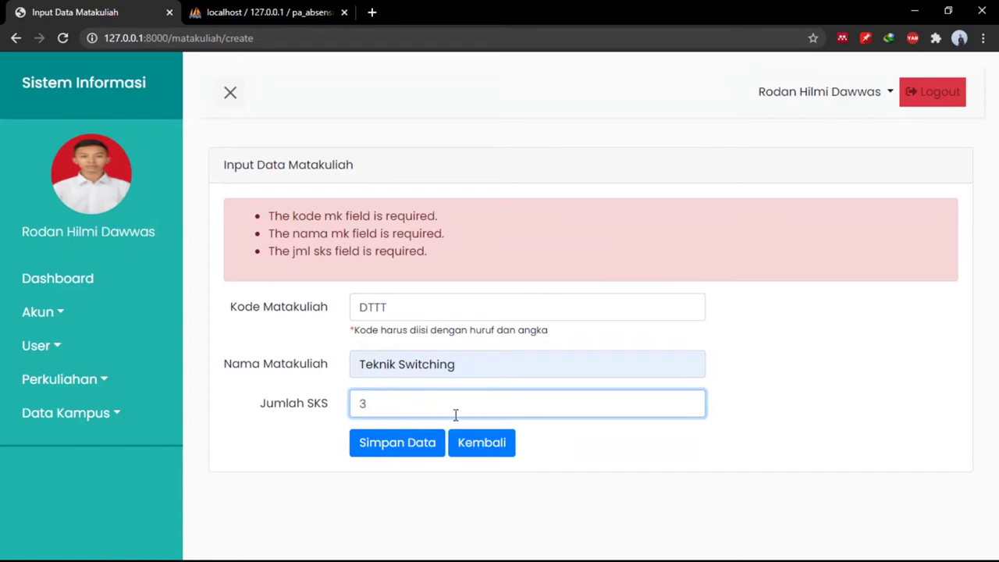
left_click(410, 456)
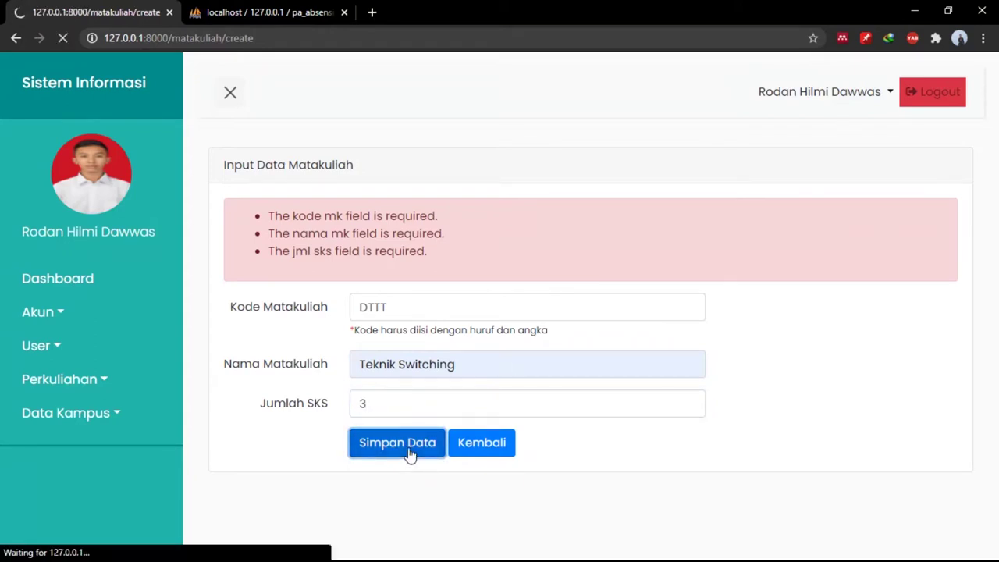
Correct the rejected code to DTT3SWC and save the course.
double_click(437, 270)
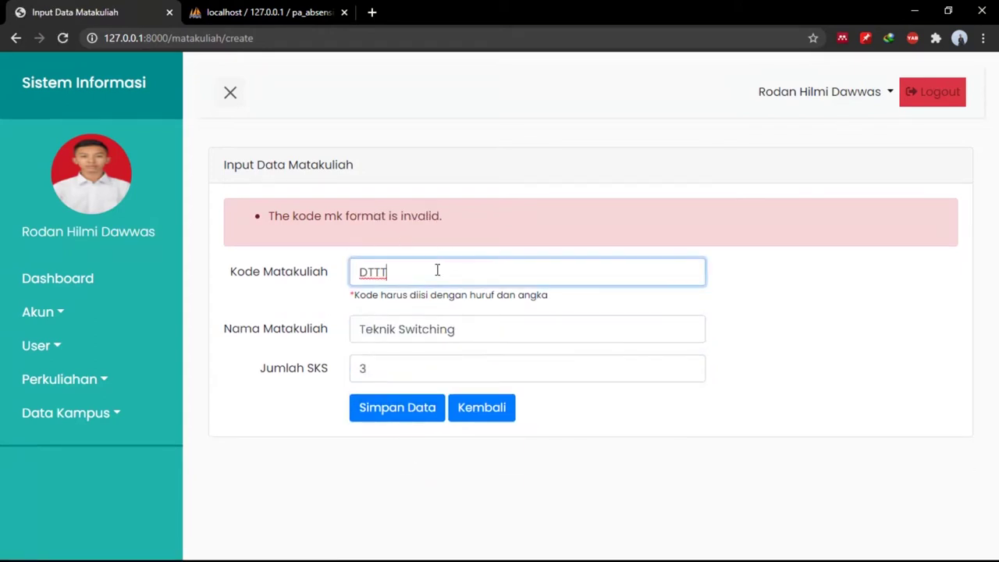
type("DTt")
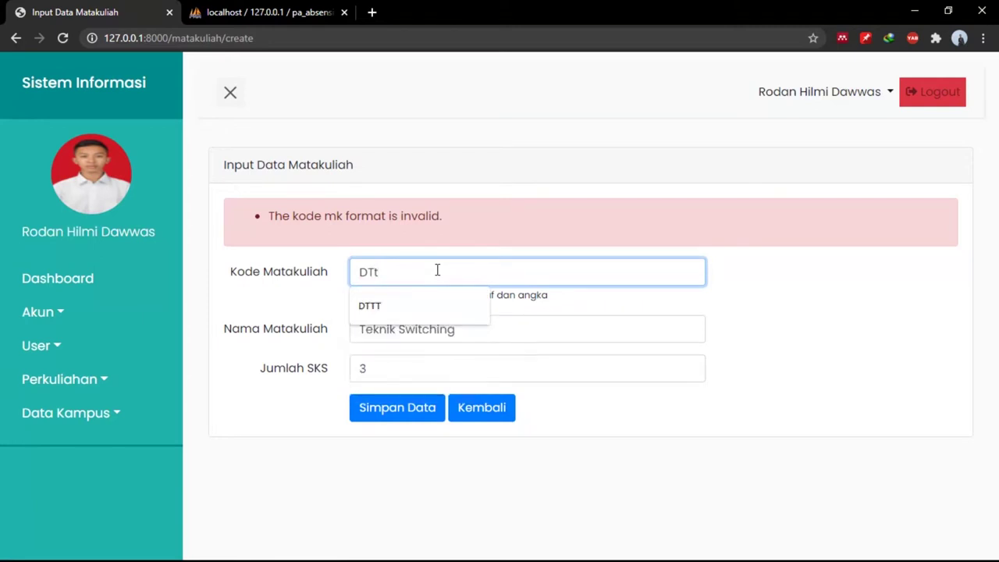
key("BackSpace")
type("T3SWC")
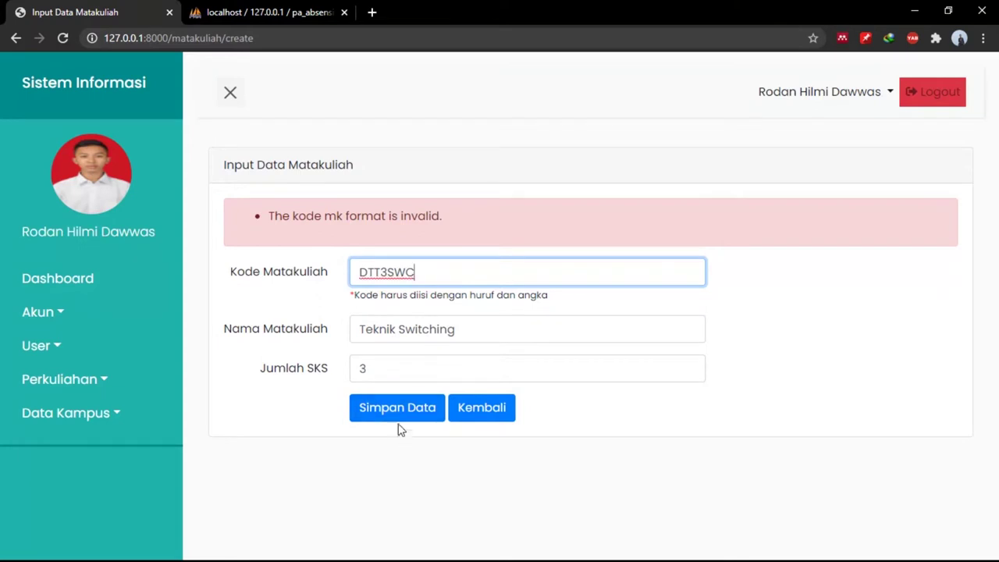
left_click(396, 417)
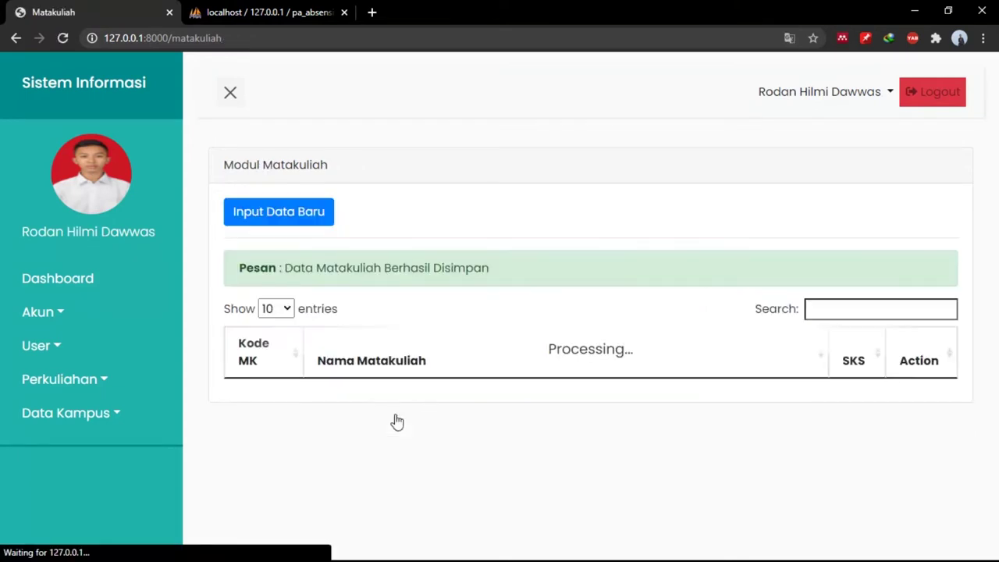
Rename course DTT3SWC from Teknik Switching to Teknik and save.
scroll(599, 411, "down", 3)
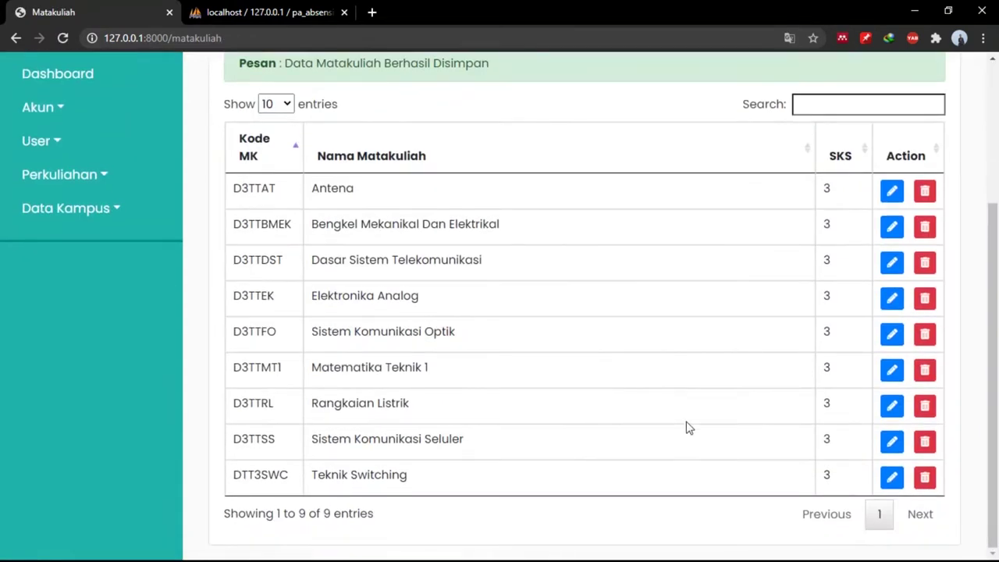
left_click(891, 476)
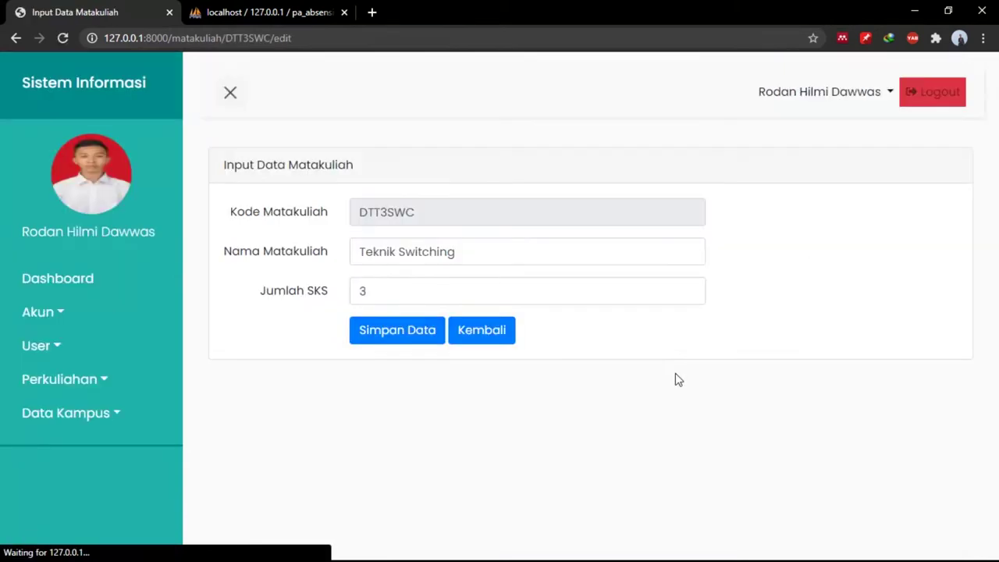
left_click_drag(454, 251, 397, 251)
key("BackSpace")
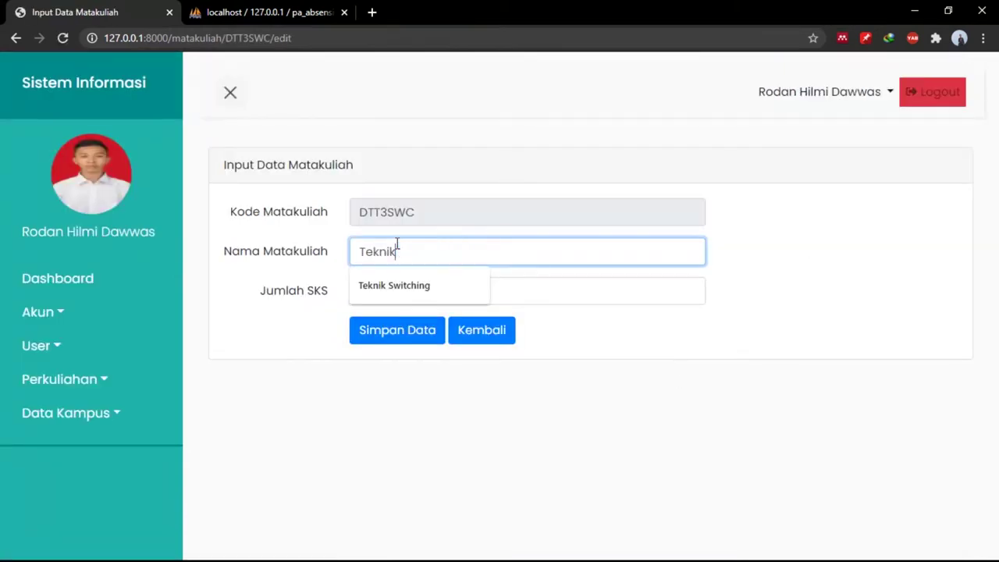
left_click(408, 335)
Delete course DTT3SWC, leaving eight courses.
scroll(695, 508, "down", 1)
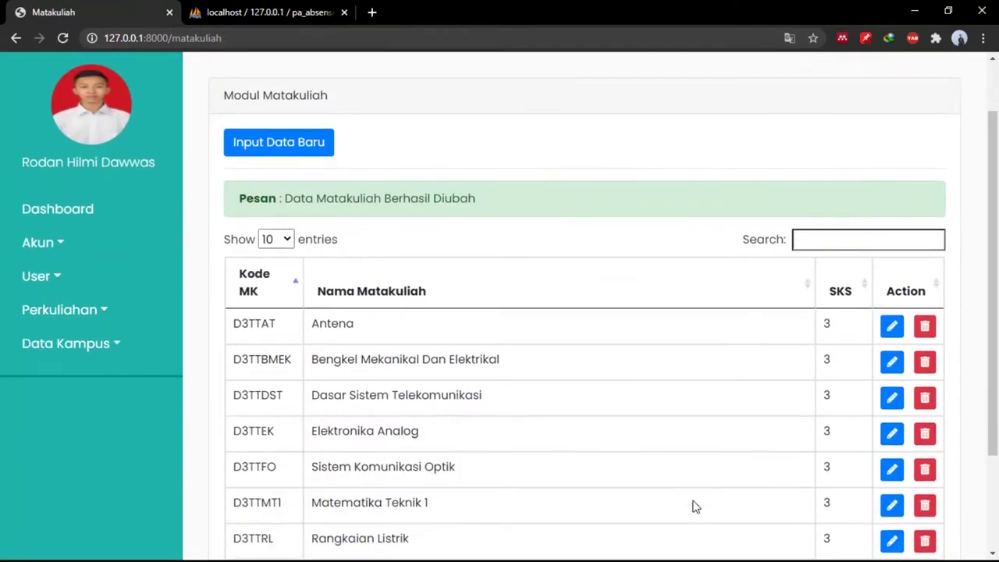
scroll(695, 507, "down", 2)
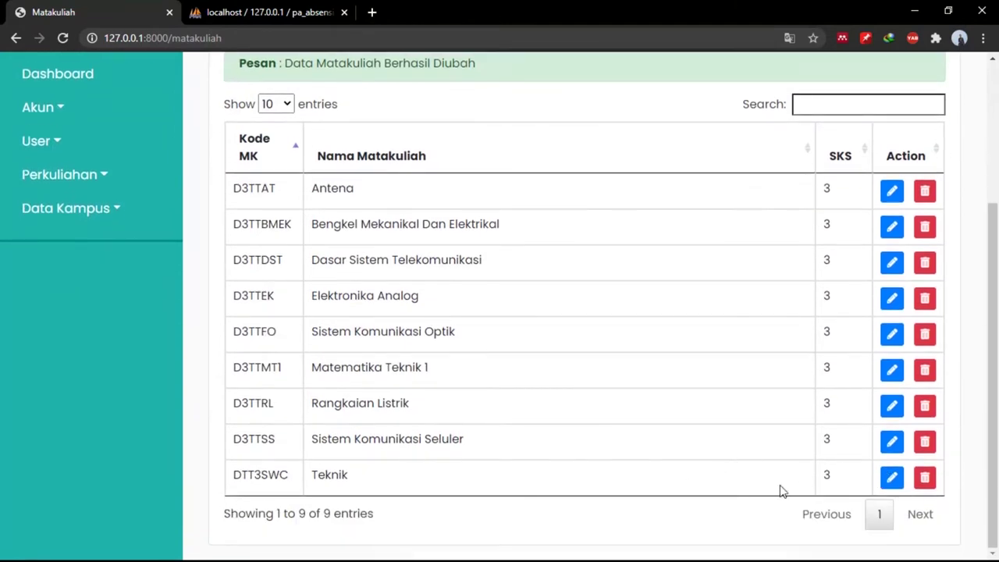
left_click(926, 478)
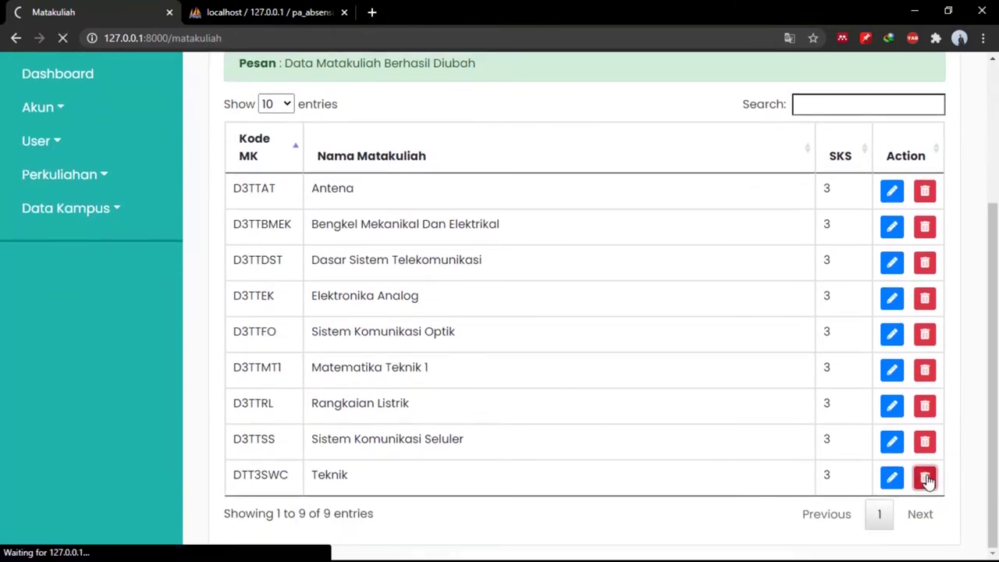
scroll(375, 373, "down", 3)
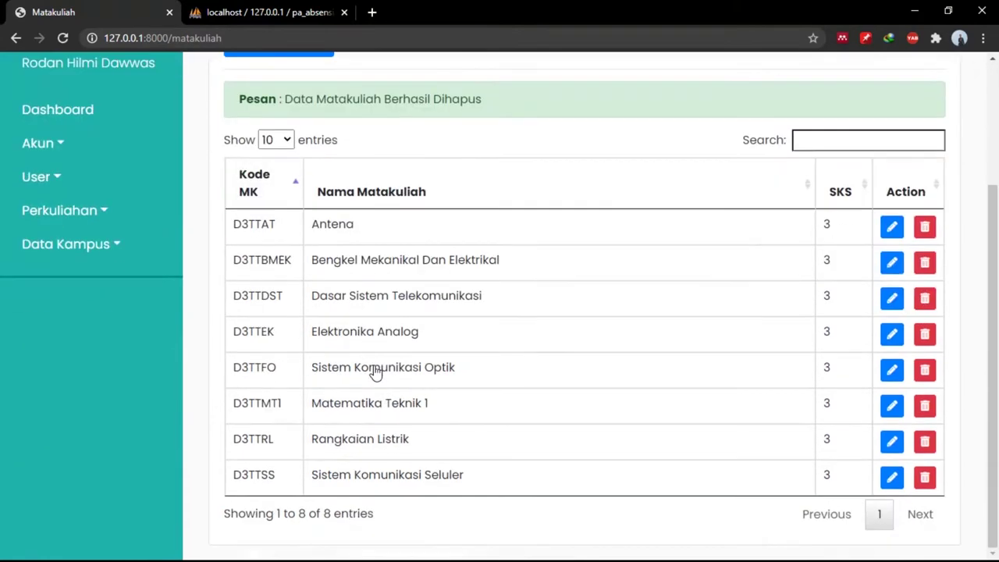
left_click(100, 212)
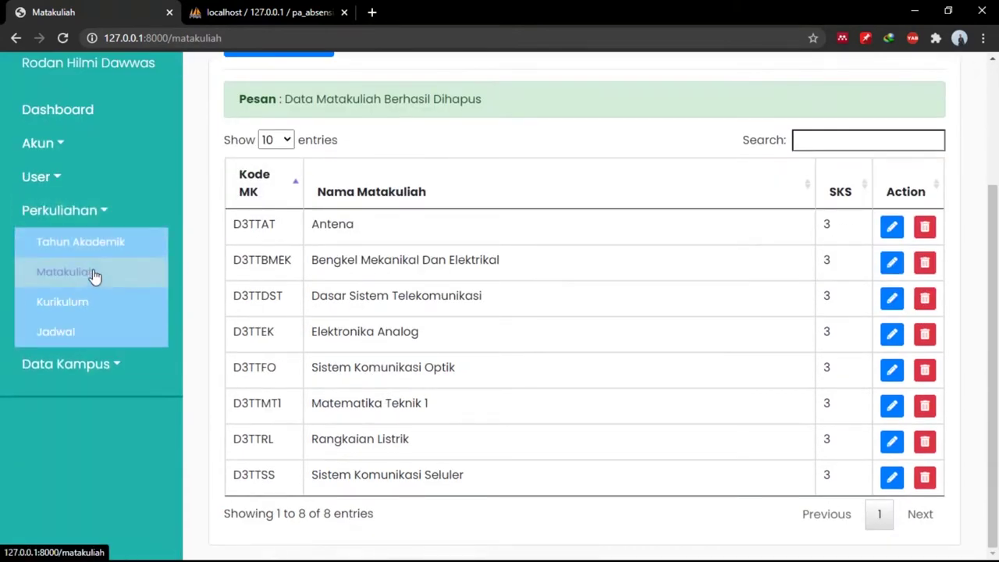
Display the D3 Teknologi Telekomunikasi curriculum on the Kurikulum page.
left_click(75, 303)
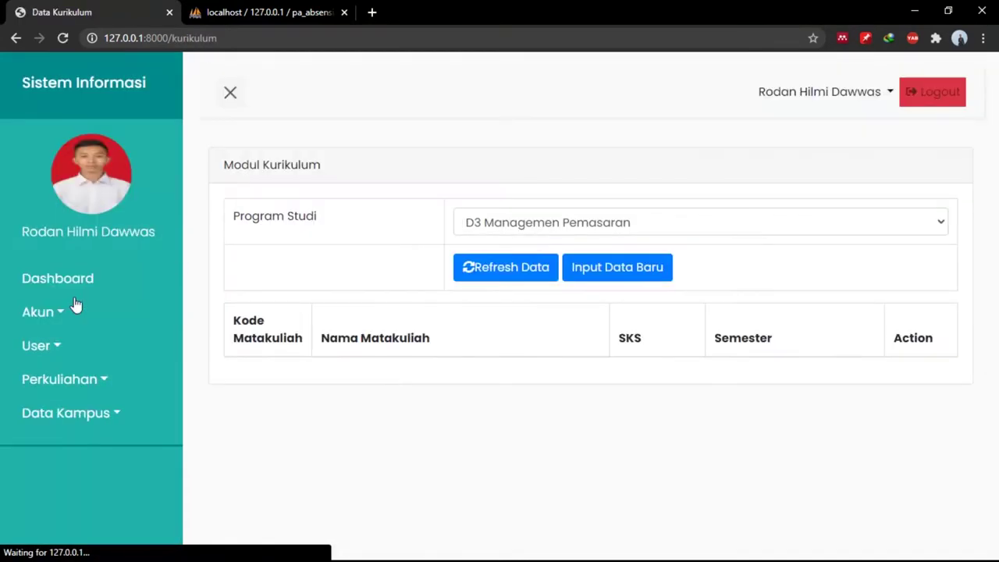
left_click(555, 224)
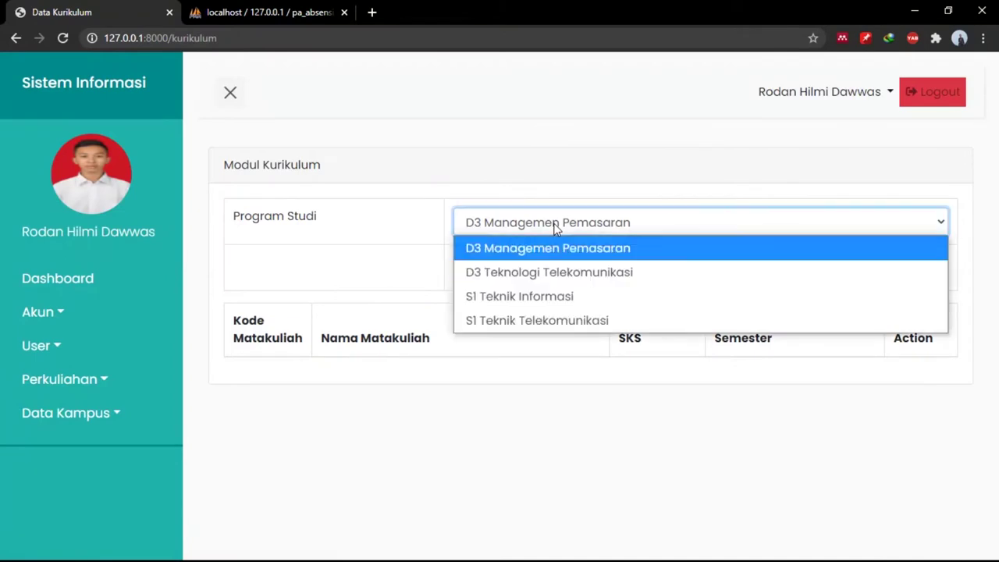
left_click(541, 266)
left_click(516, 269)
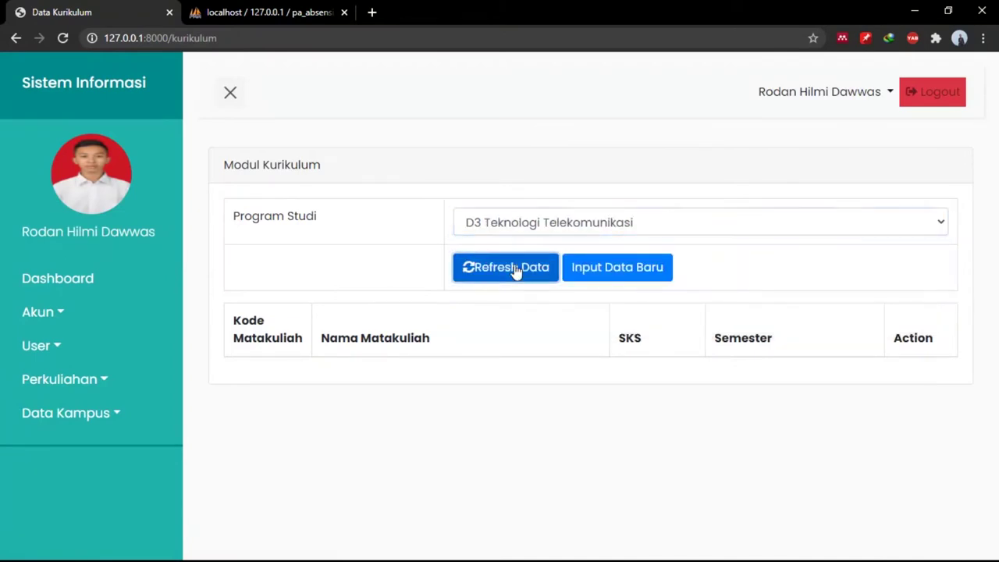
scroll(553, 343, "down", 3)
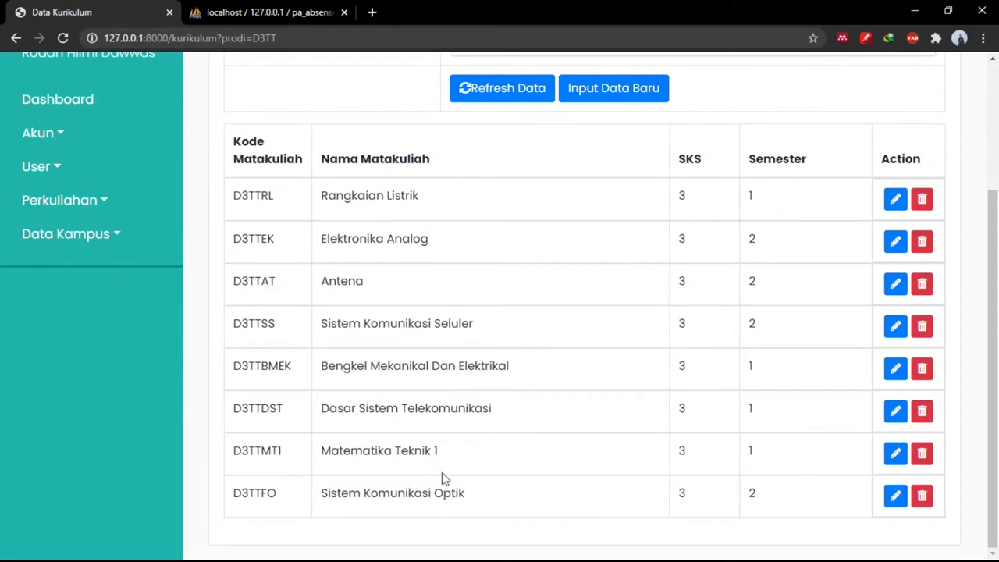
scroll(468, 258, "up", 2)
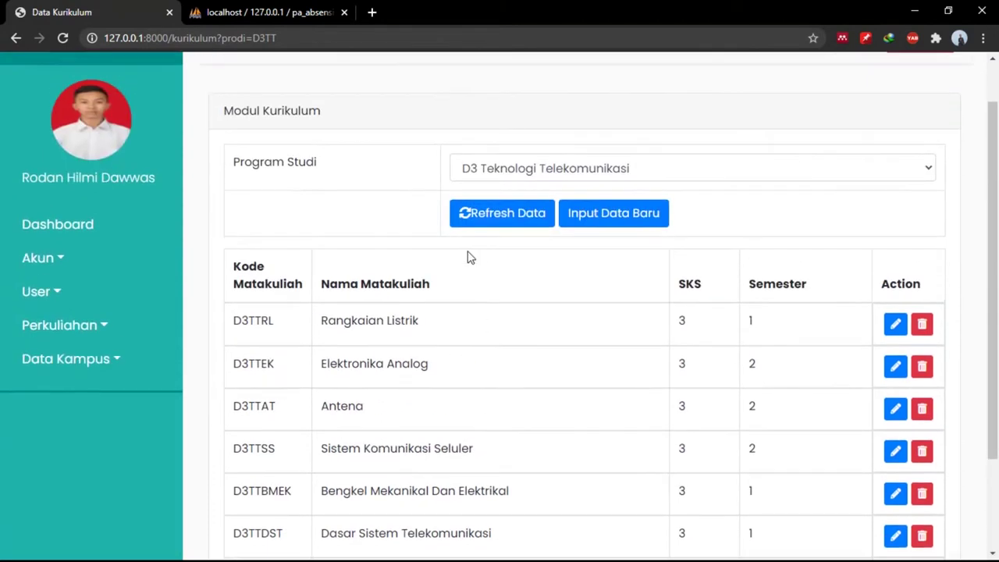
scroll(524, 445, "down", 2)
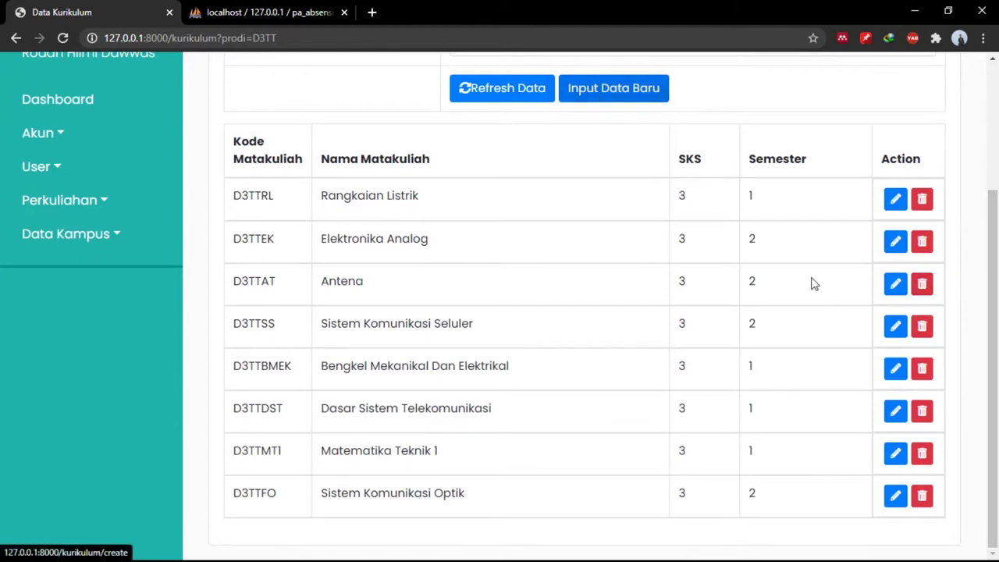
Delete Antena (D3TTAT) and reload the D3 Teknologi Telekomunikasi curriculum list.
left_click(921, 288)
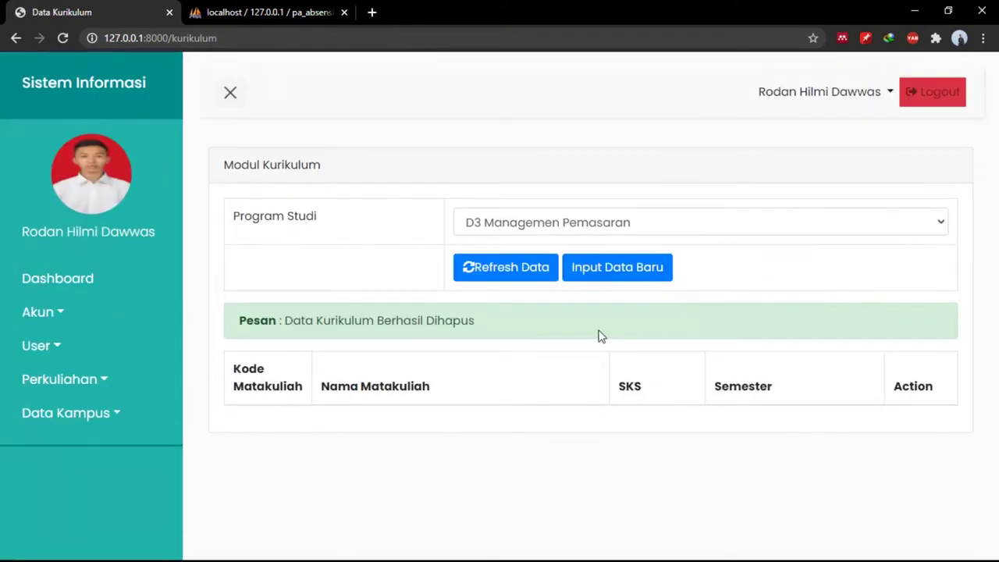
left_click(555, 230)
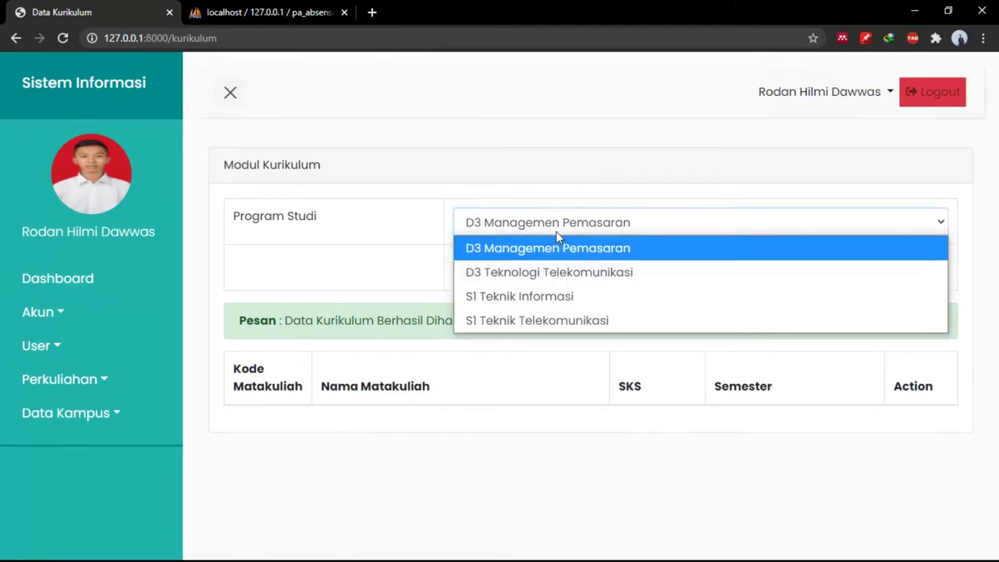
left_click(547, 262)
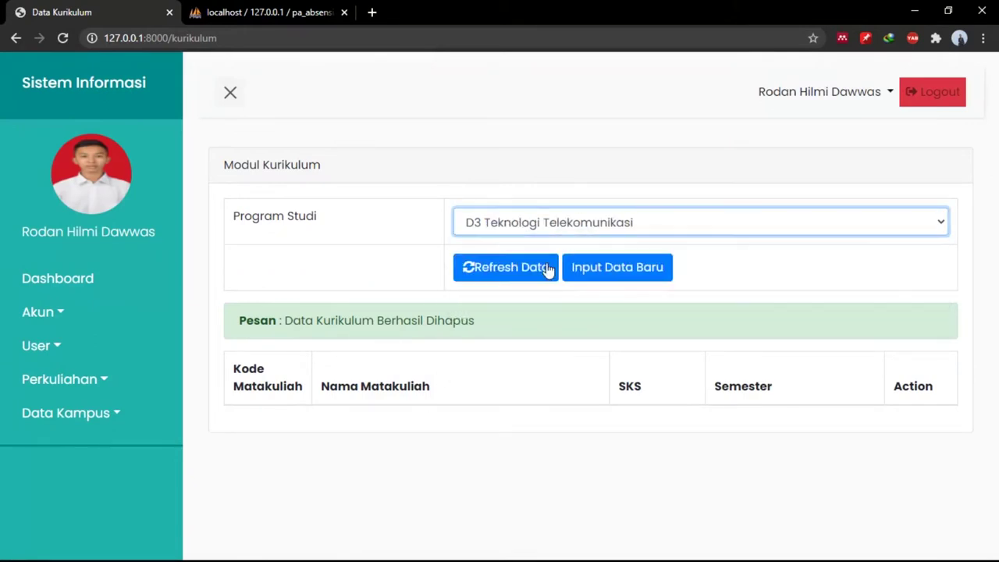
left_click(509, 272)
scroll(541, 460, "down", 2)
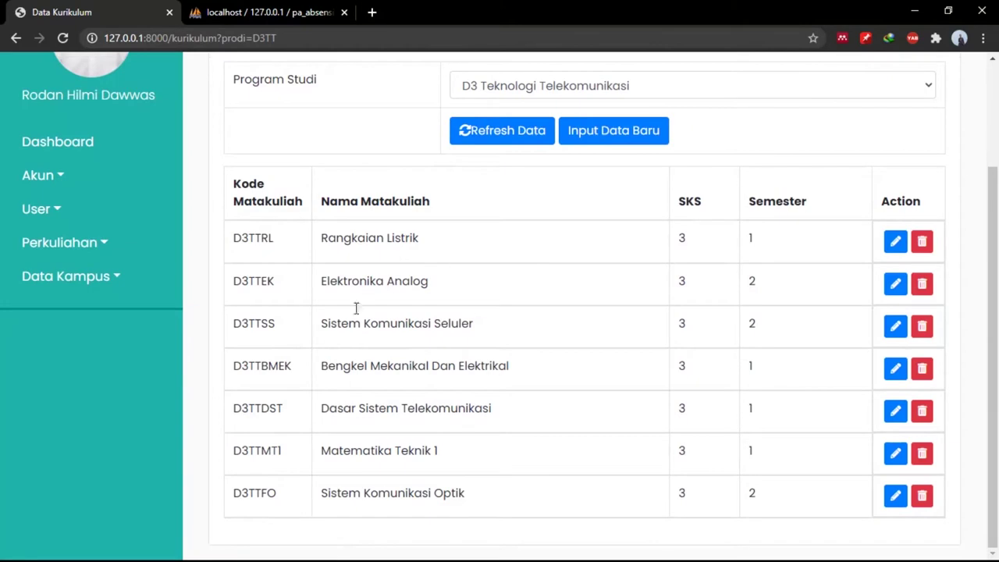
left_click(625, 131)
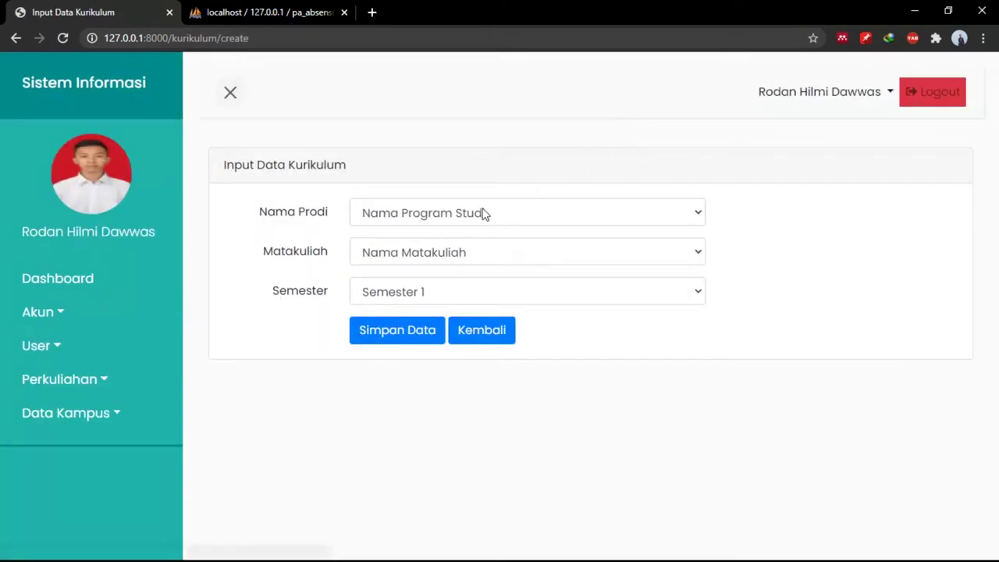
Add Antena to the D3 Teknologi Telekomunikasi curriculum for Semester 2.
left_click(481, 212)
left_click(478, 286)
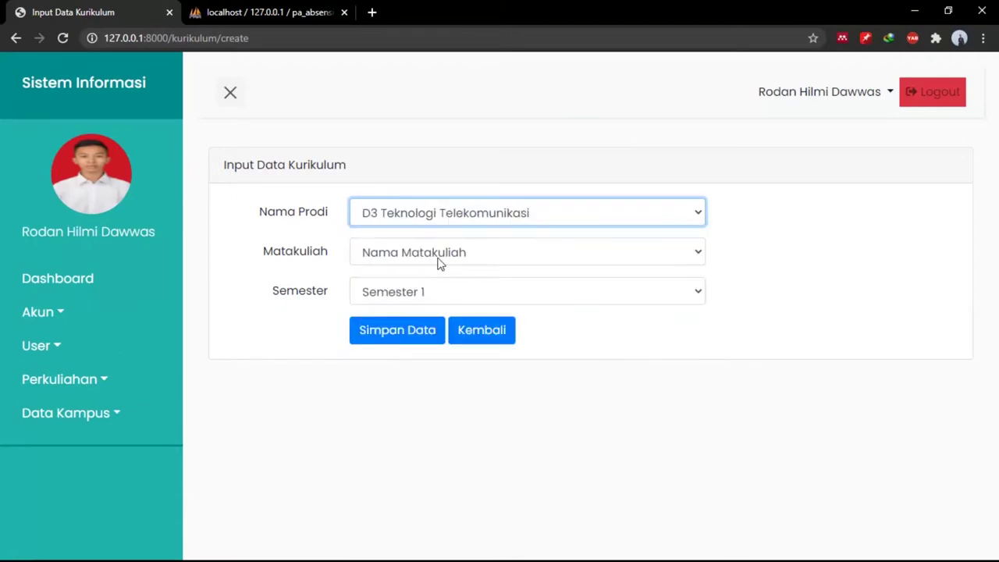
left_click(439, 255)
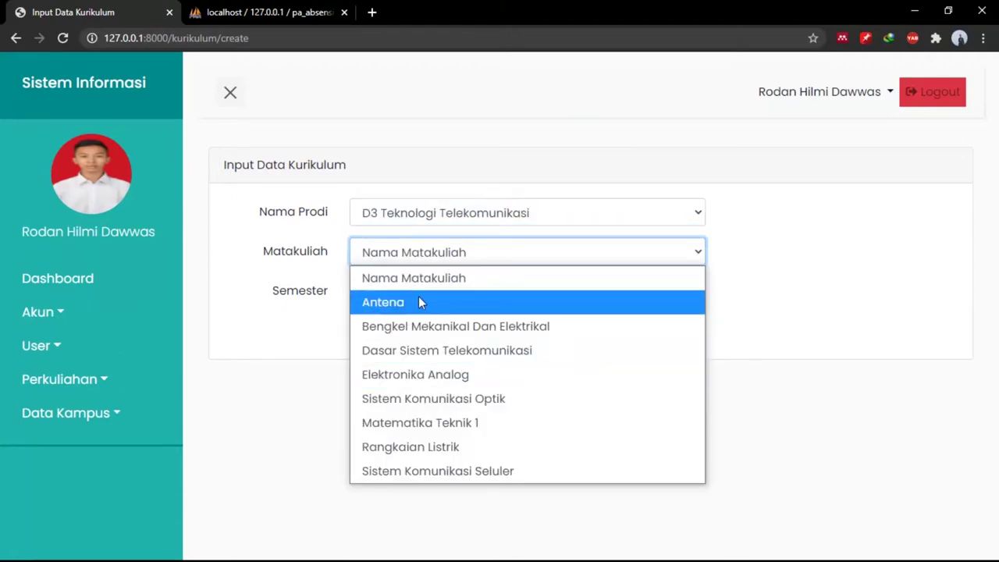
left_click(419, 302)
left_click(419, 301)
left_click(419, 296)
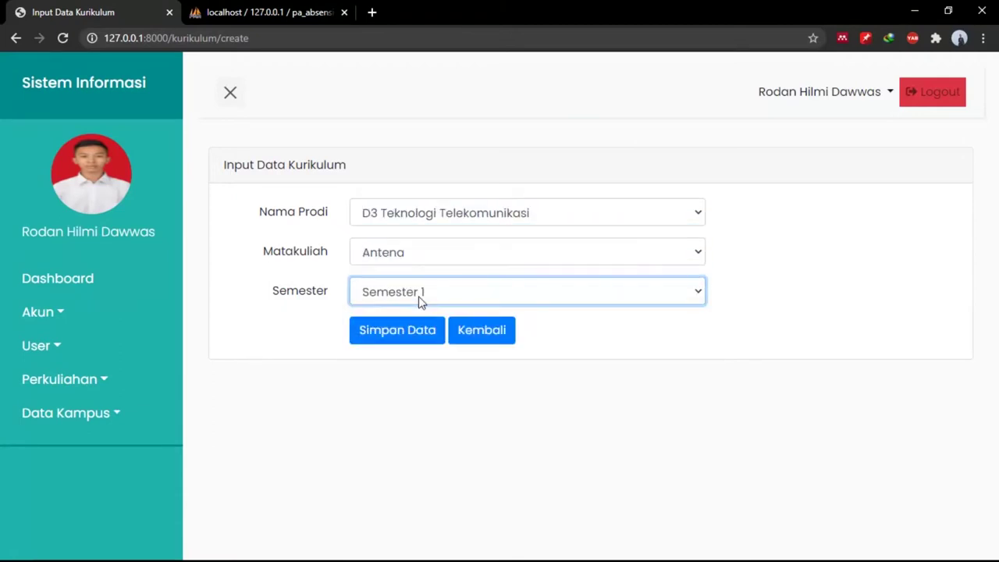
left_click(426, 290)
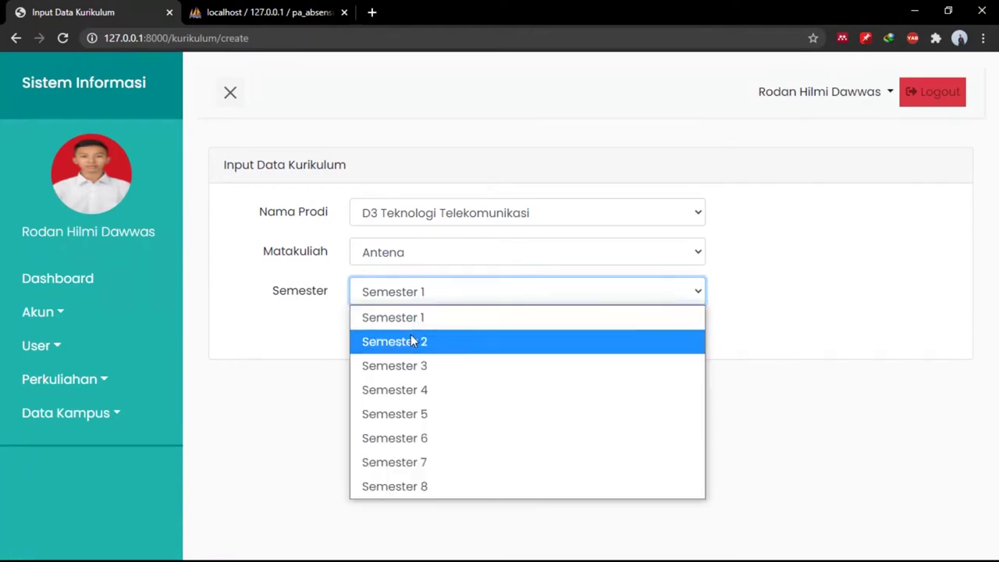
left_click(411, 339)
left_click(413, 341)
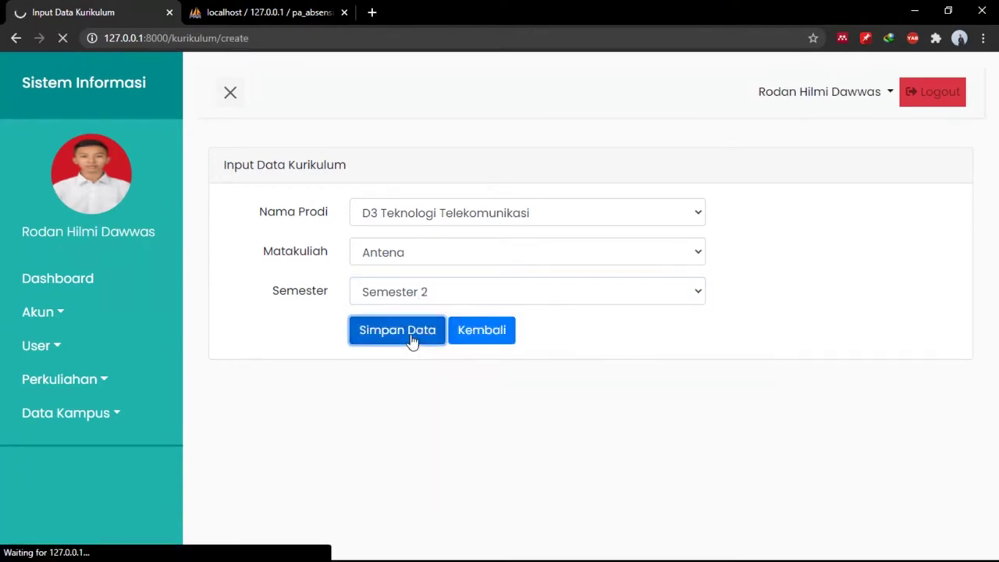
Reload the D3 Teknologi Telekomunikasi curriculum and resave the Antena entry unchanged at Semester 2.
left_click(543, 230)
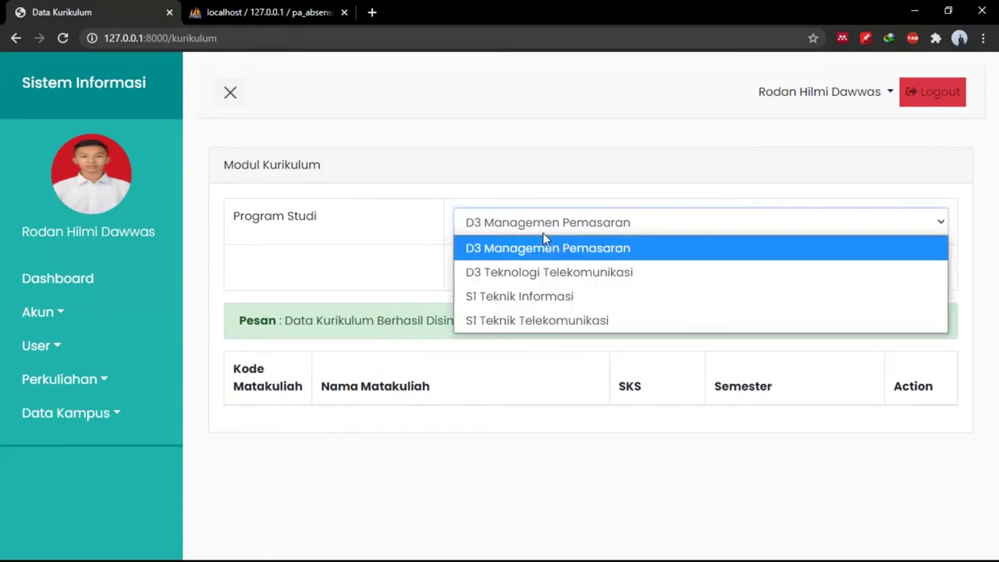
left_click(542, 264)
left_click(513, 267)
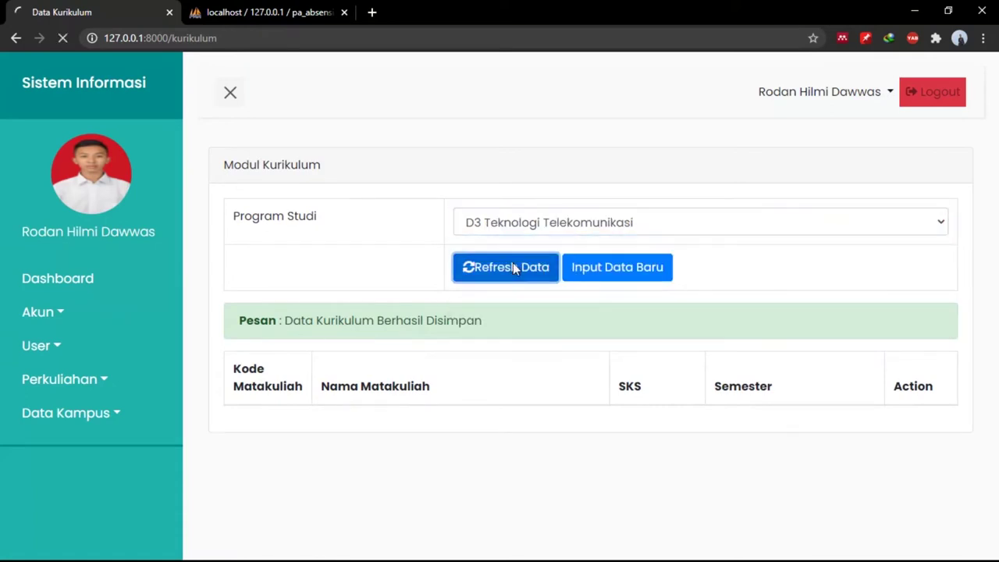
scroll(595, 413, "down", 3)
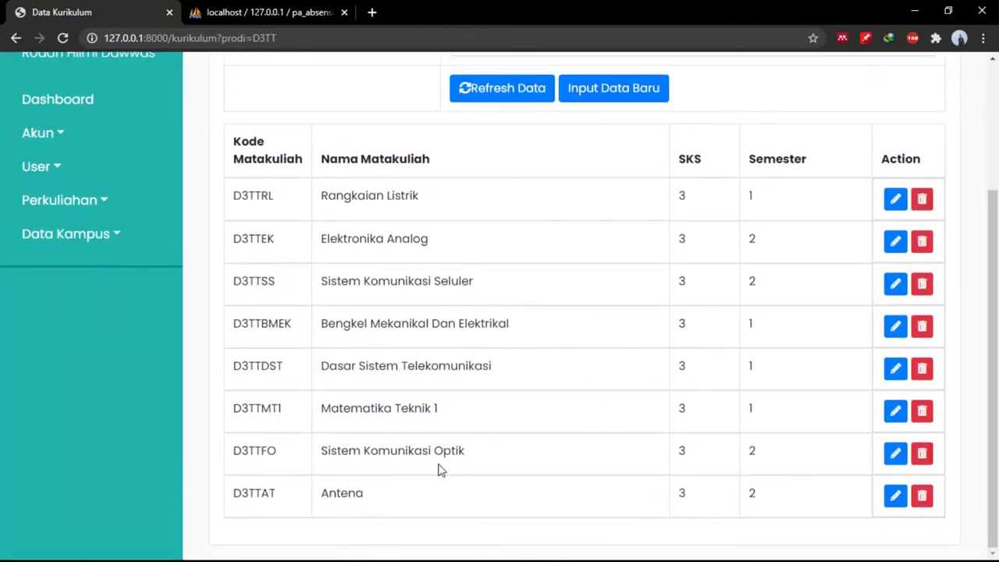
left_click(893, 497)
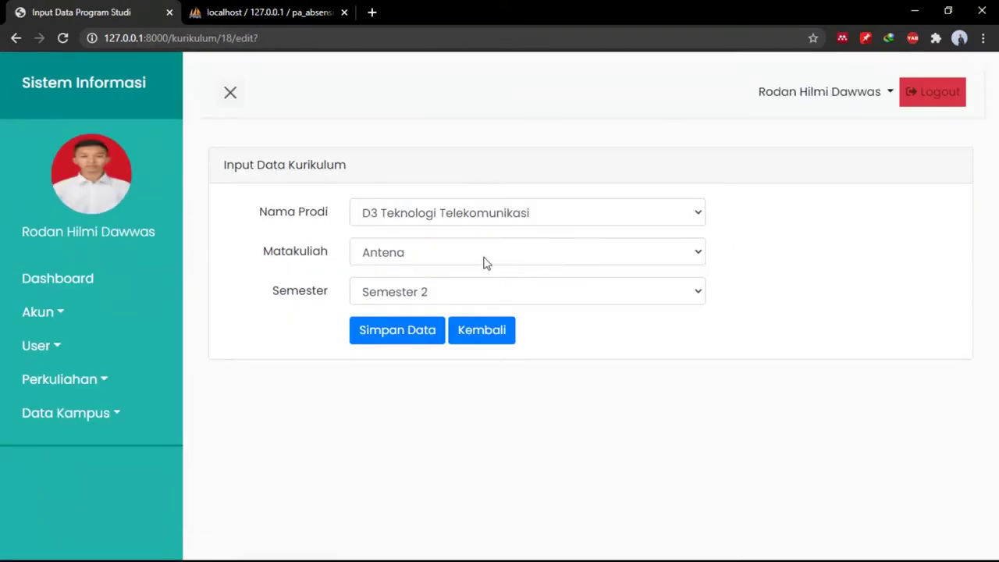
left_click(477, 298)
left_click(474, 295)
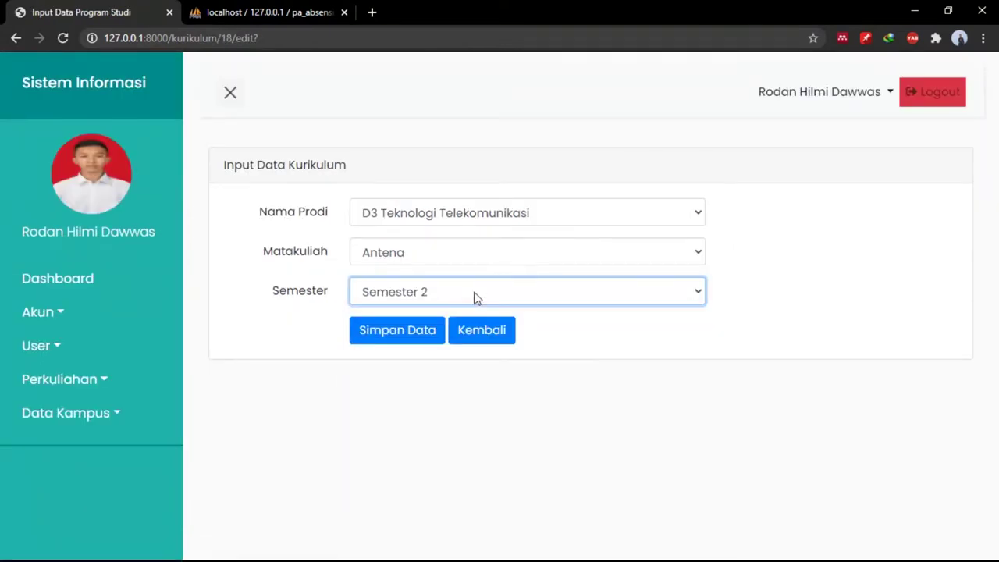
left_click(428, 332)
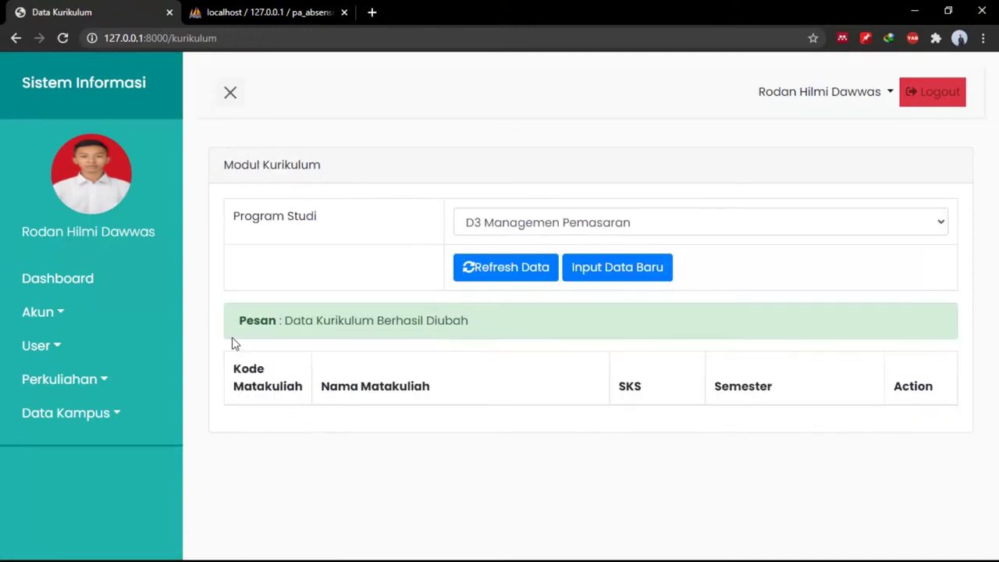
Show the class schedule filtered to D3 Teknologi Telekomunikasi.
left_click(141, 360)
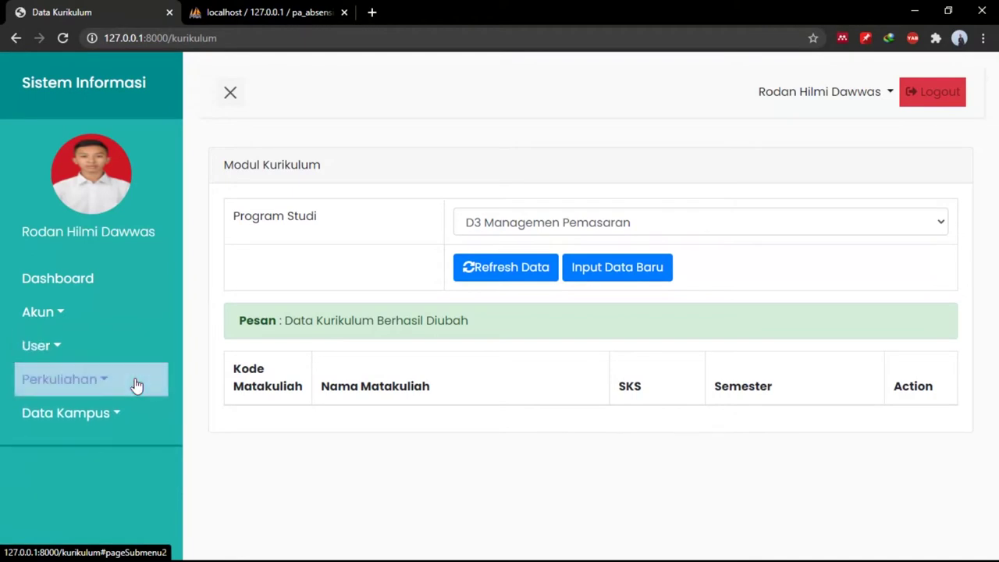
left_click(133, 383)
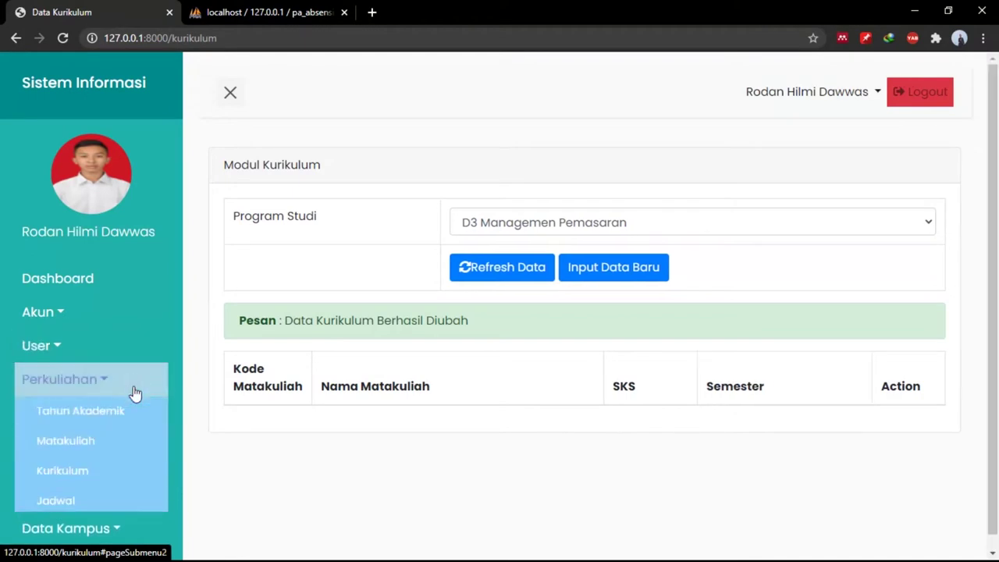
left_click(96, 498)
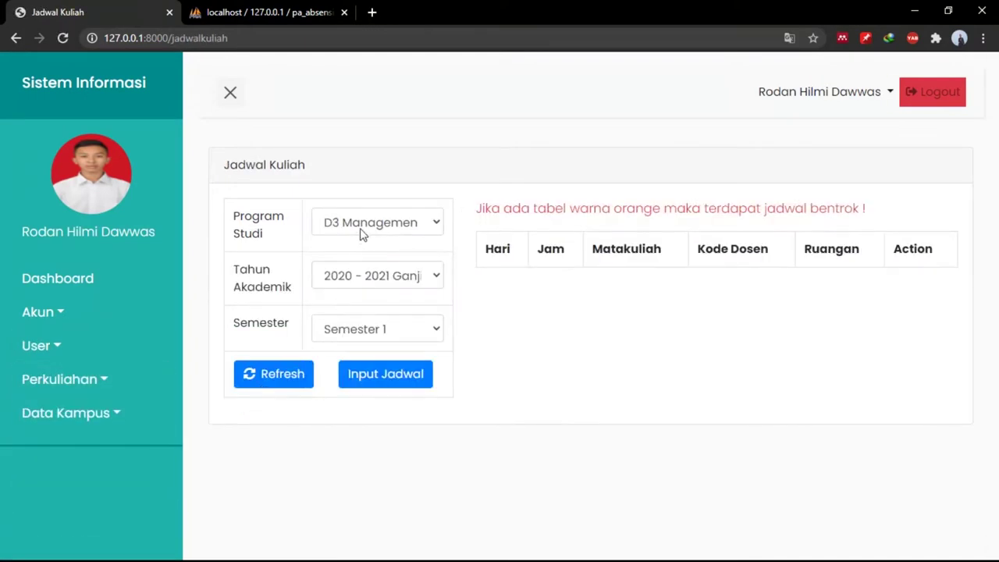
left_click(360, 229)
left_click(360, 228)
left_click(359, 232)
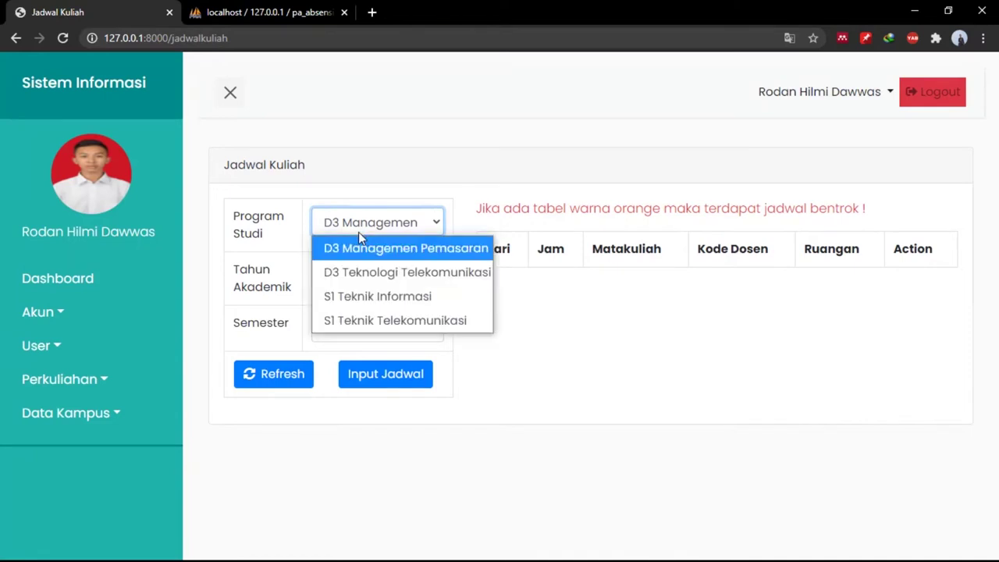
left_click(367, 272)
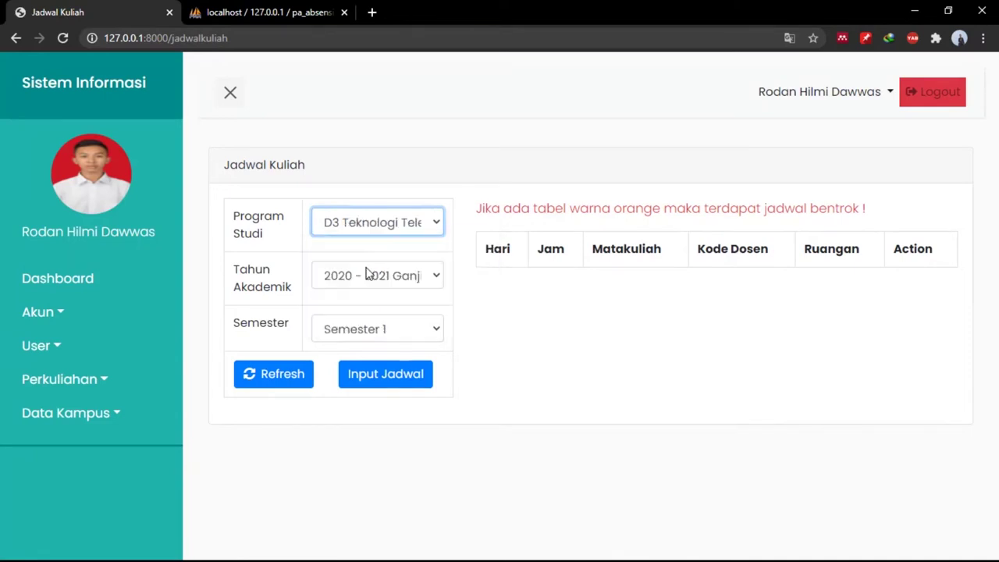
left_click(281, 375)
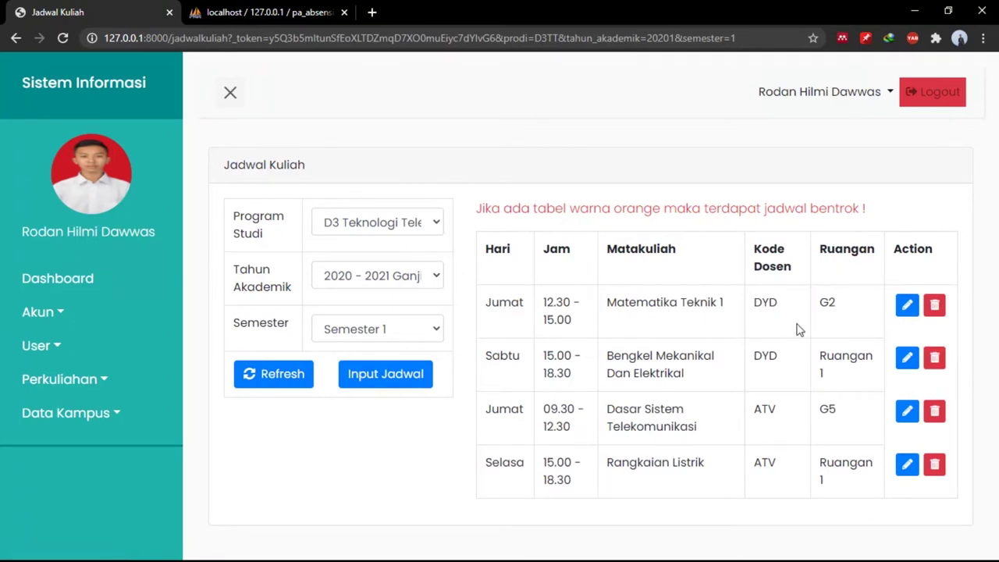
Change Matematika Teknik 1 to 09.30 - 12.30 and reload the filtered schedule.
left_click(908, 306)
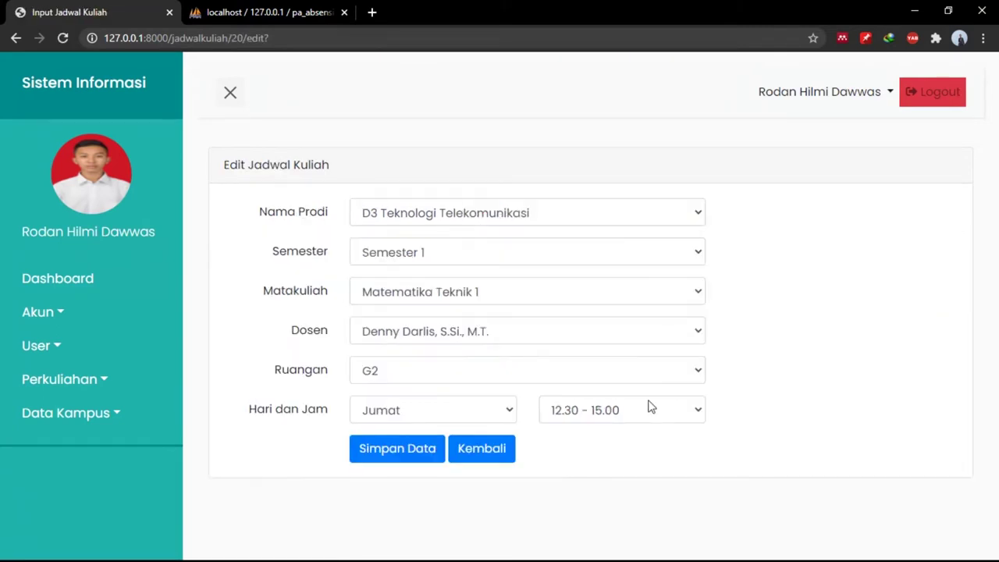
left_click(636, 409)
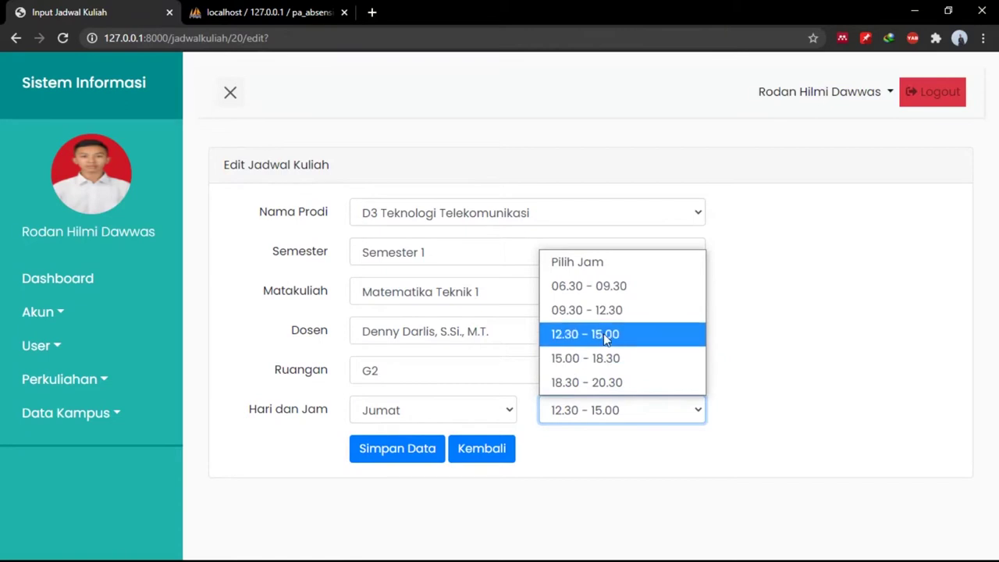
left_click(598, 310)
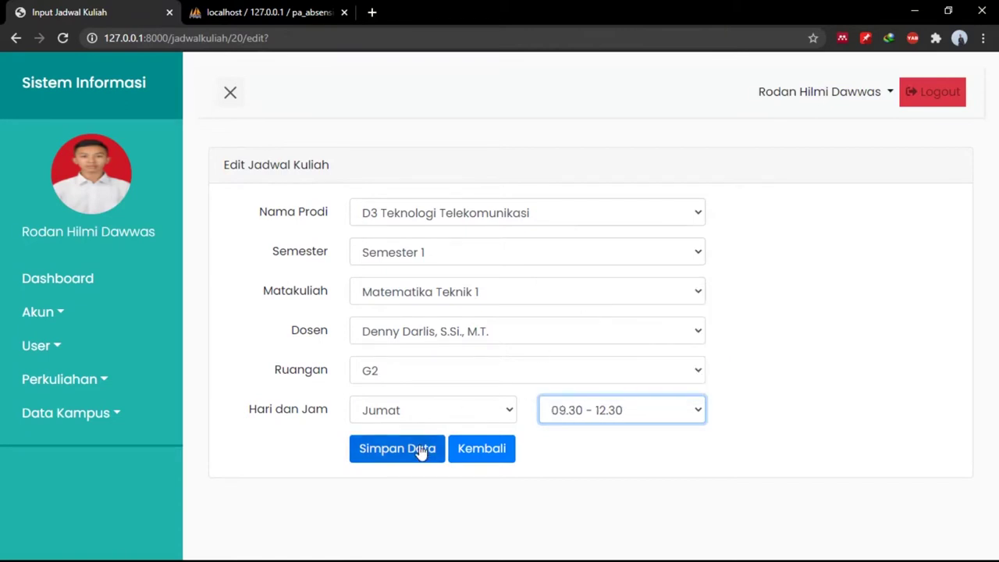
left_click(418, 449)
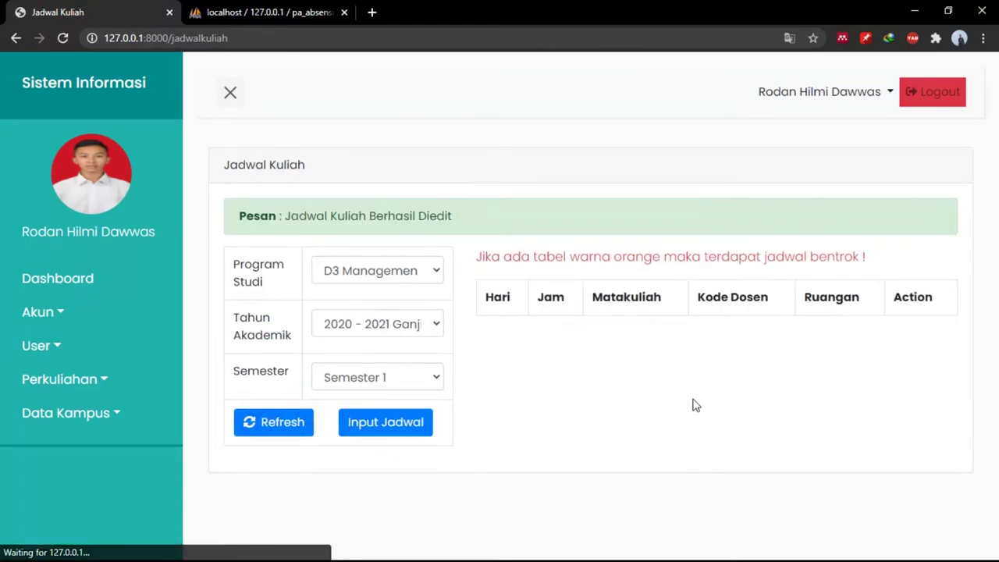
left_click(374, 281)
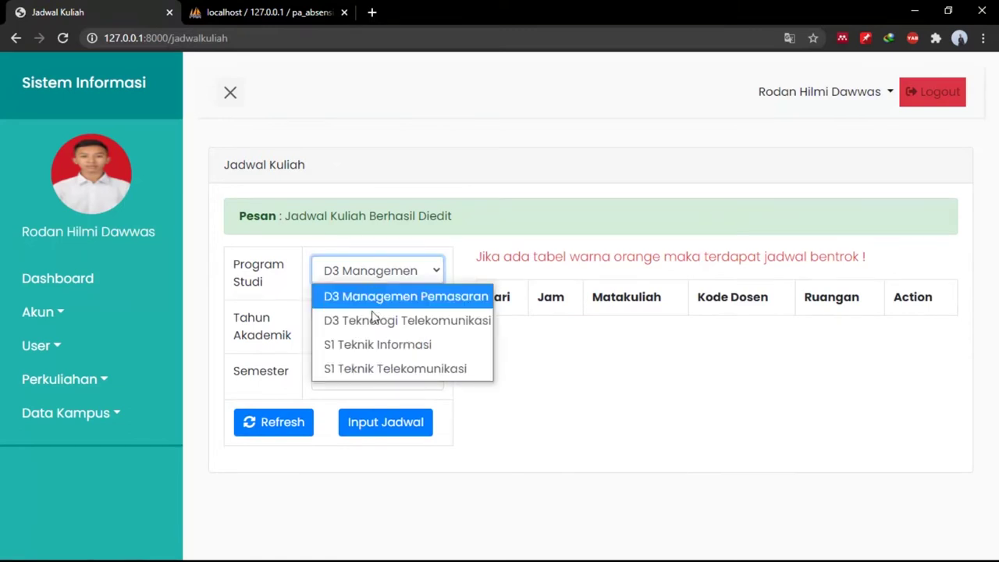
left_click(372, 311)
left_click(296, 423)
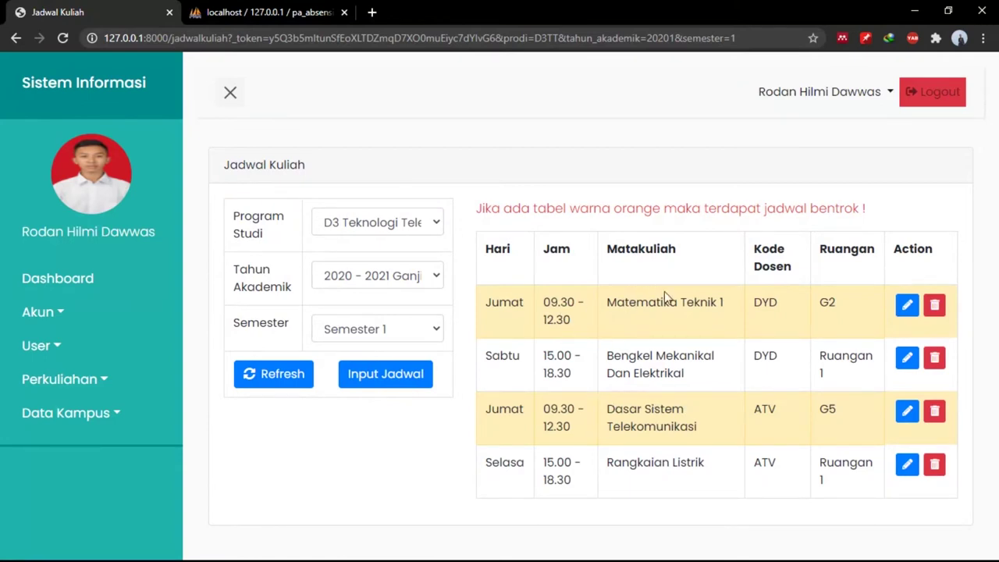
Move Matematika Teknik 1 to 12.30 - 15.00 and reload to confirm no clashes.
left_click(906, 306)
left_click(638, 417)
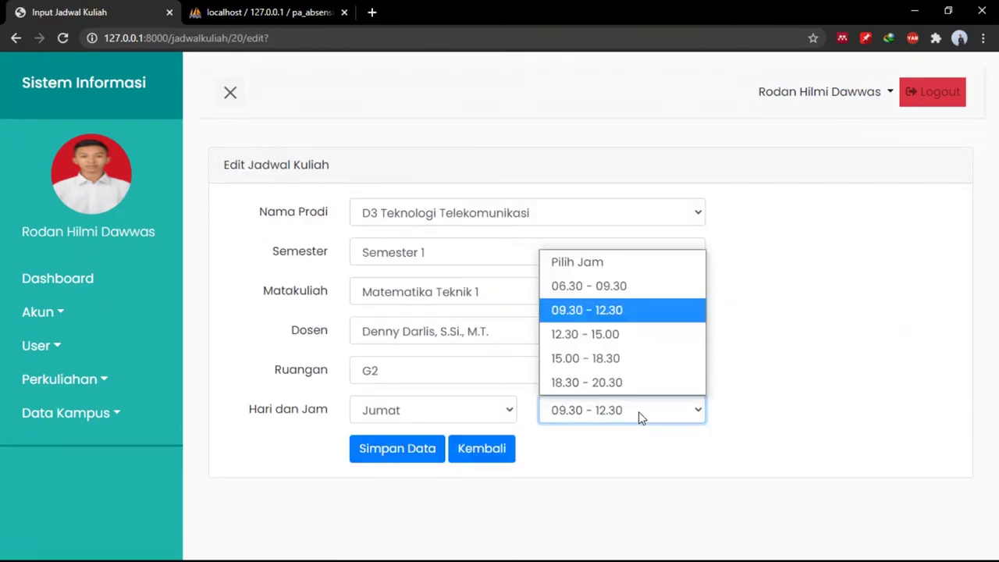
left_click(591, 341)
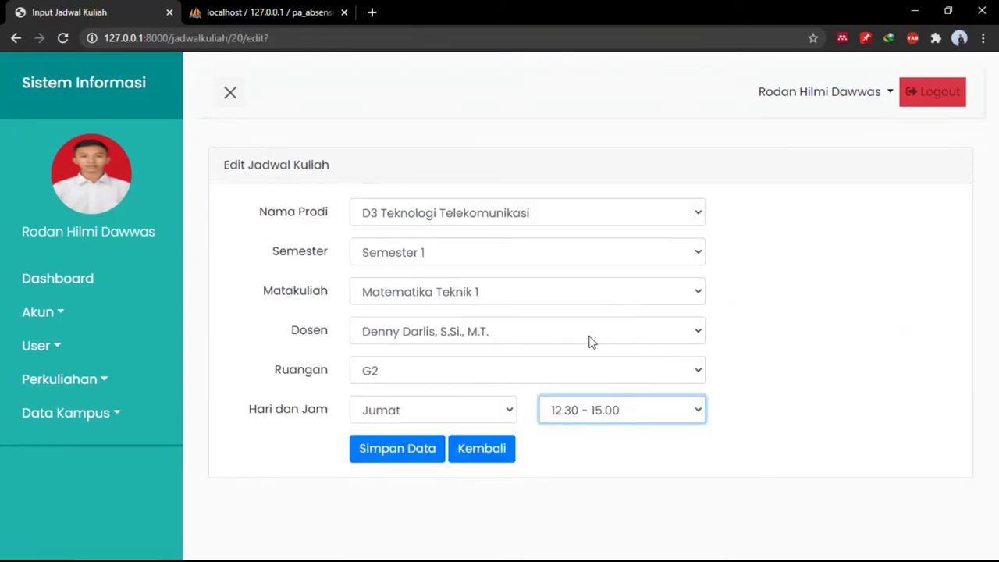
left_click(399, 459)
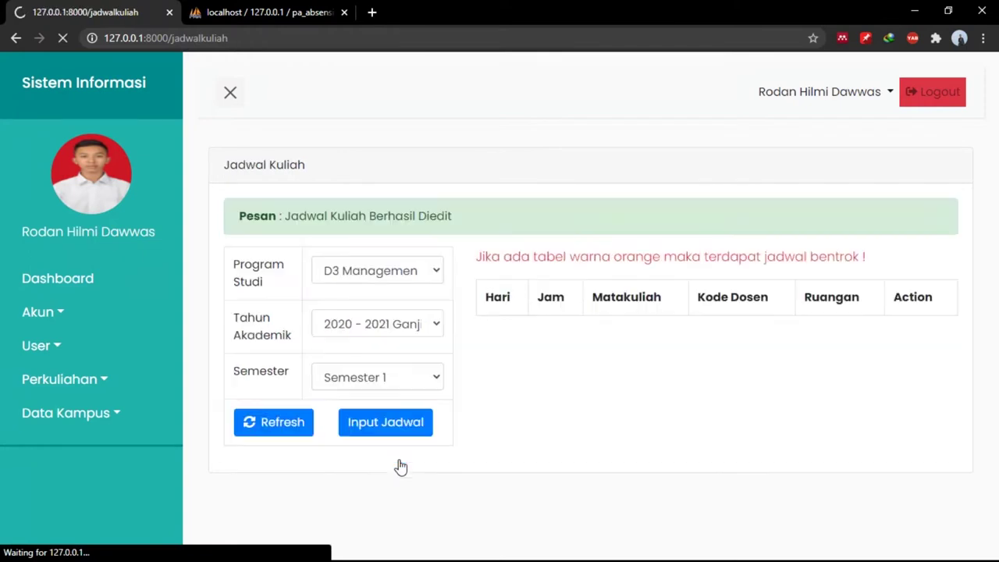
left_click(400, 271)
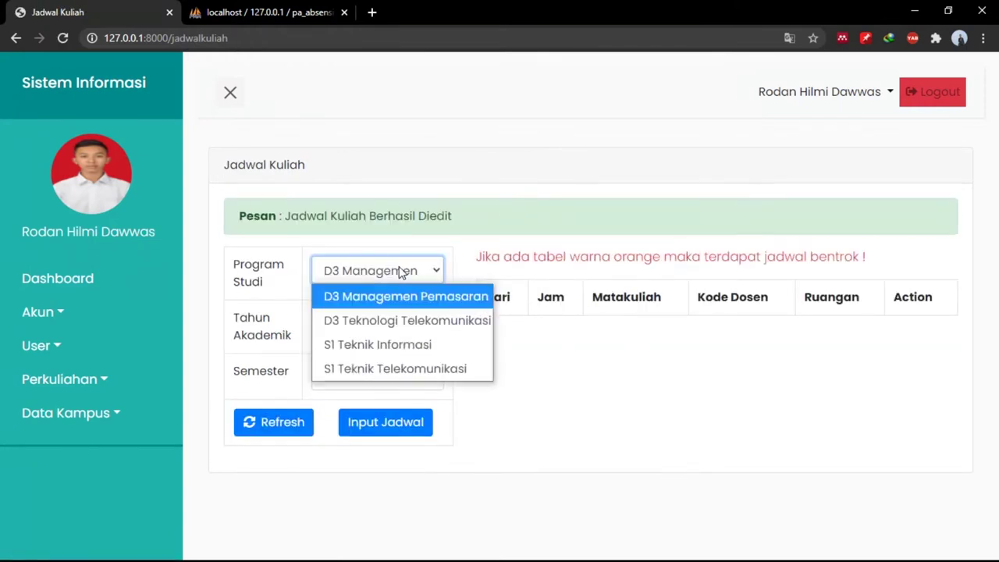
left_click(367, 317)
left_click(309, 412)
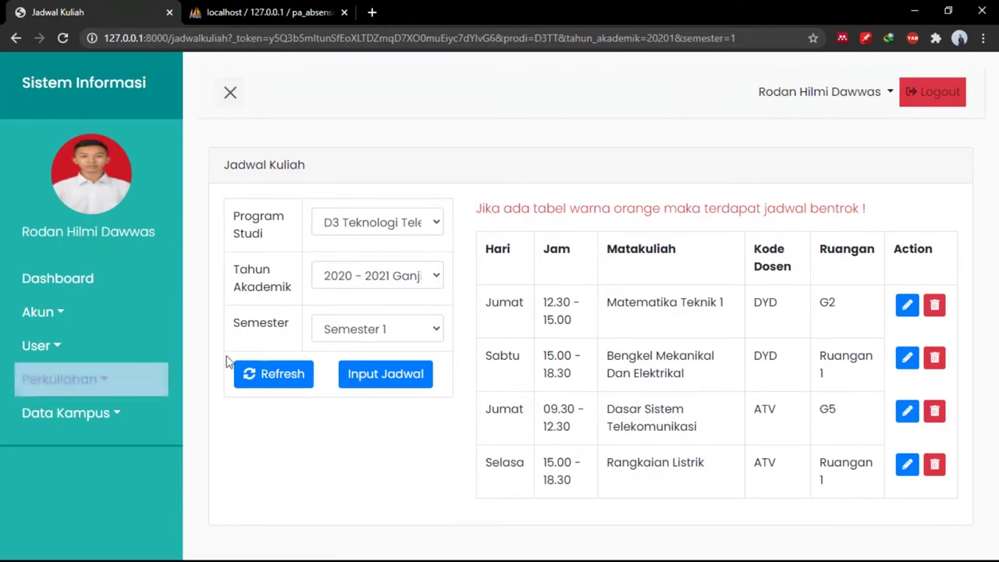
Go to Data Kampus > Fakultas, open the new-faculty form, then cancel back to the list.
left_click(132, 374)
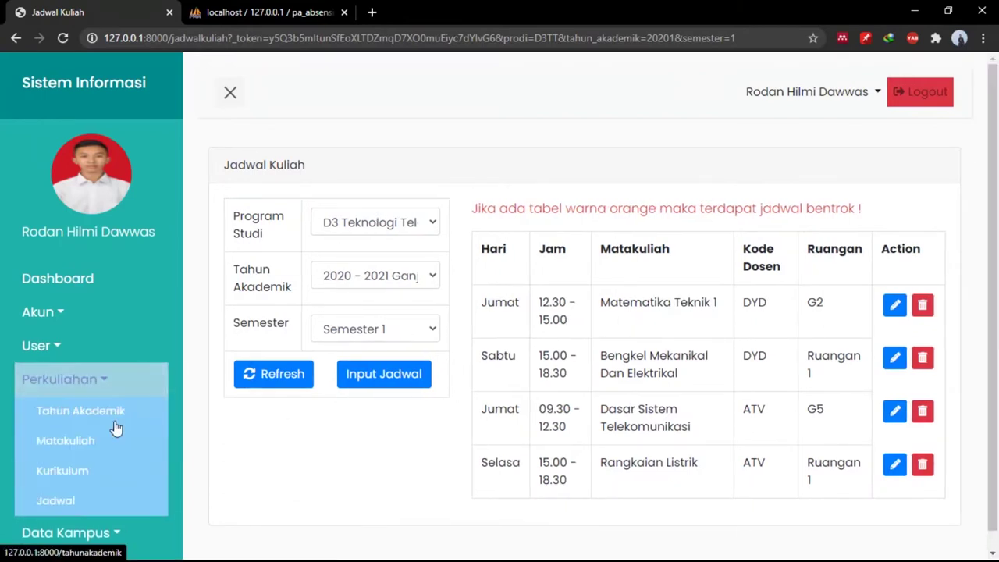
left_click(101, 378)
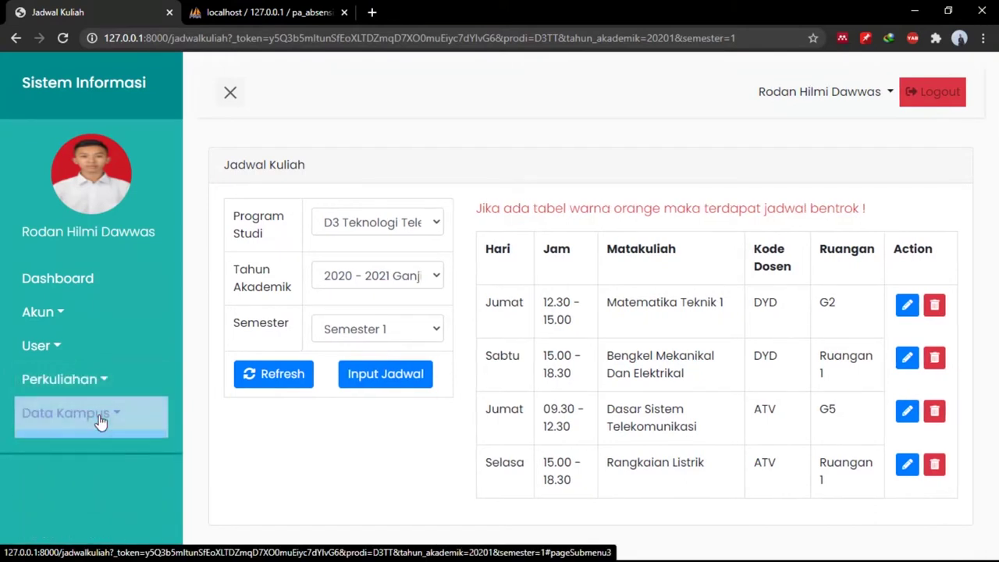
left_click(100, 420)
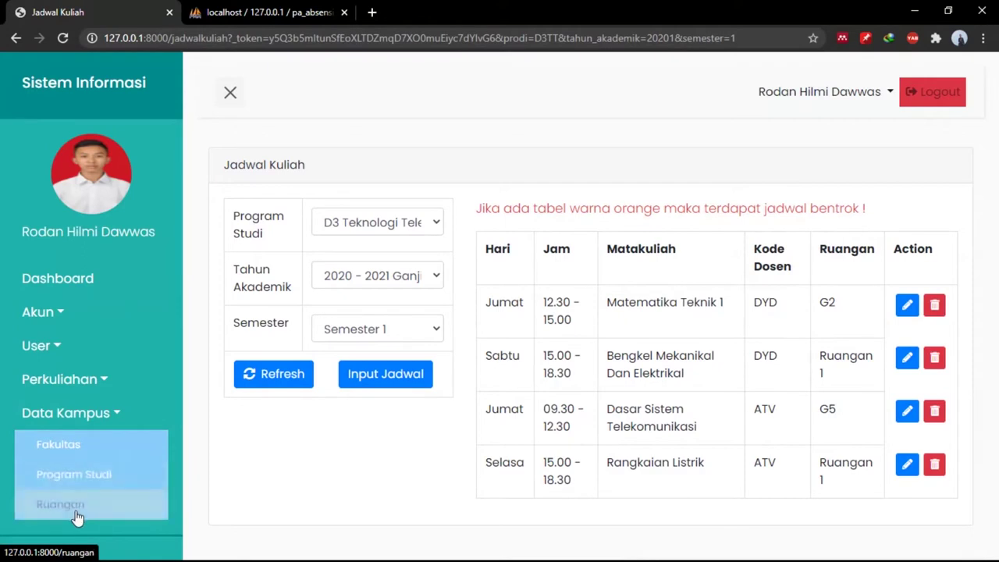
left_click(70, 451)
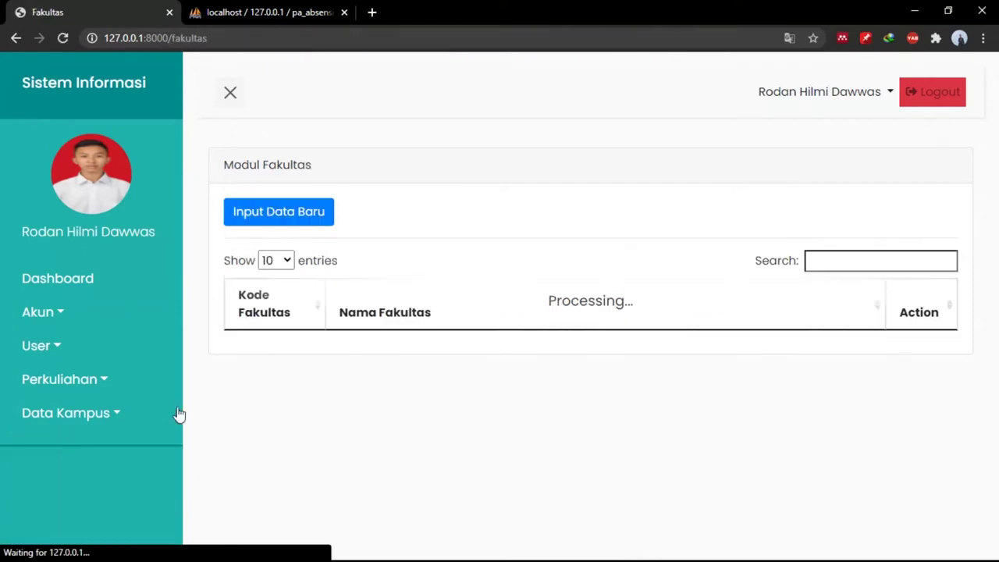
left_click(318, 226)
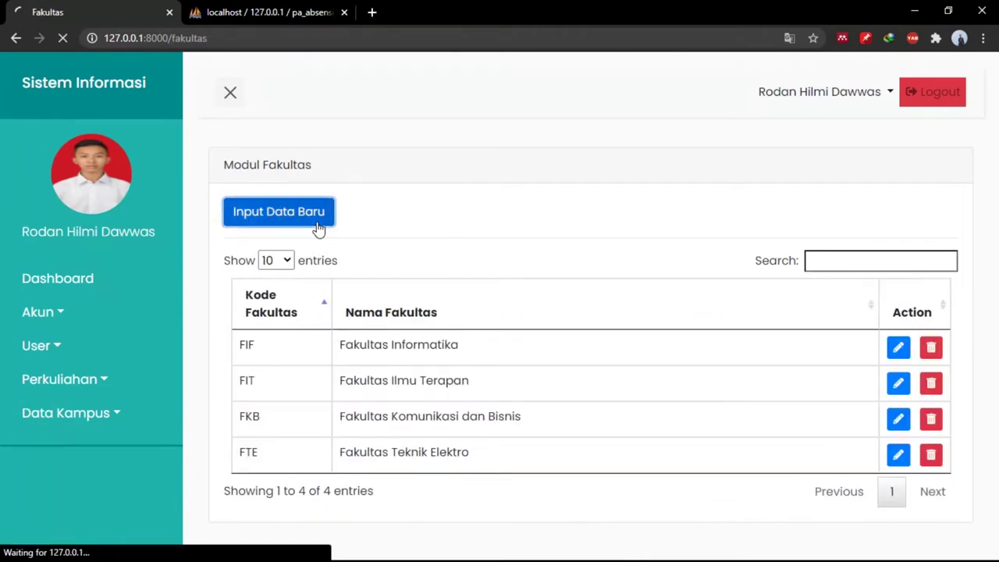
left_click(479, 305)
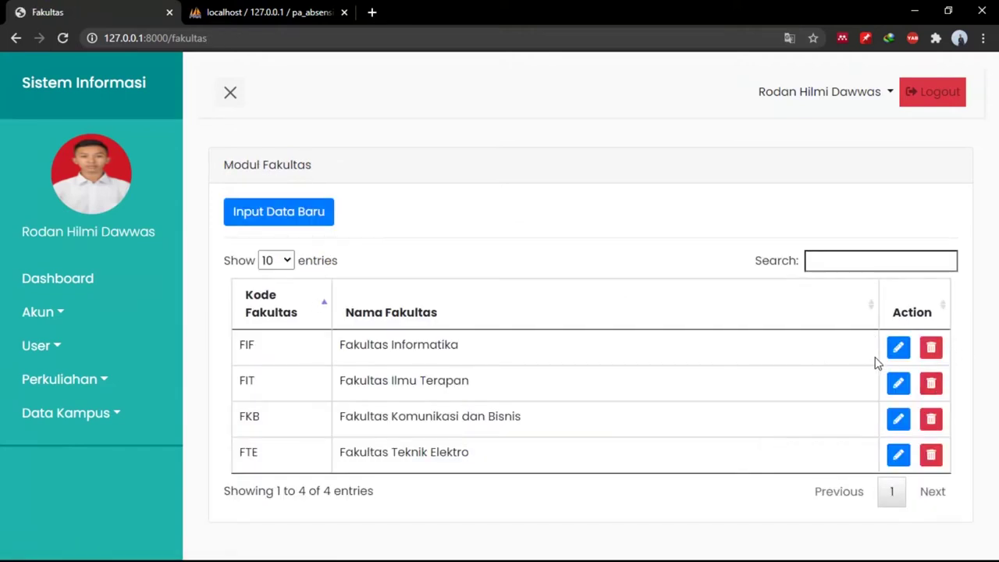
Add faculty FRI, Fakultas Rekayasa Industri, save it, then delete the FRI row.
left_click(313, 224)
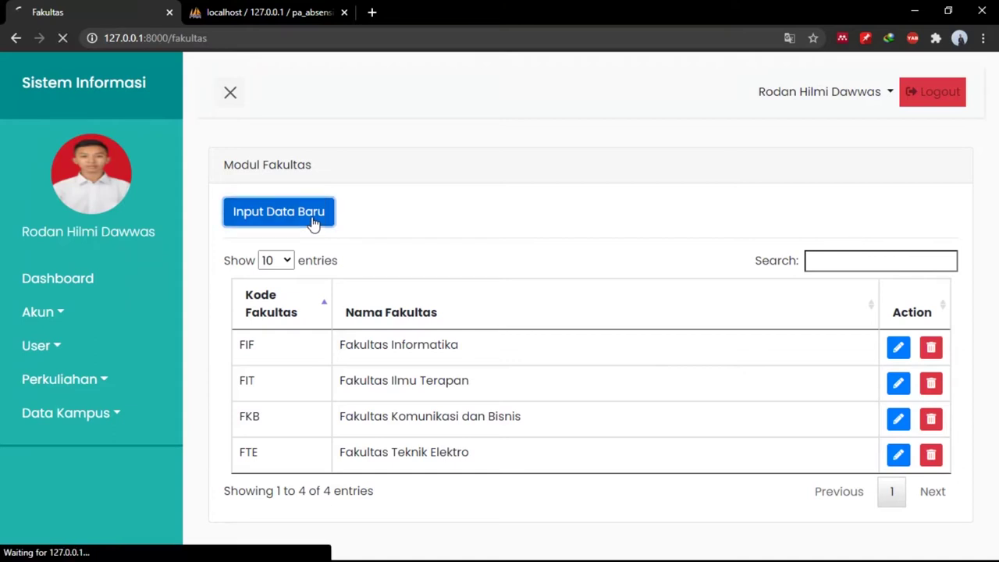
left_click(368, 216)
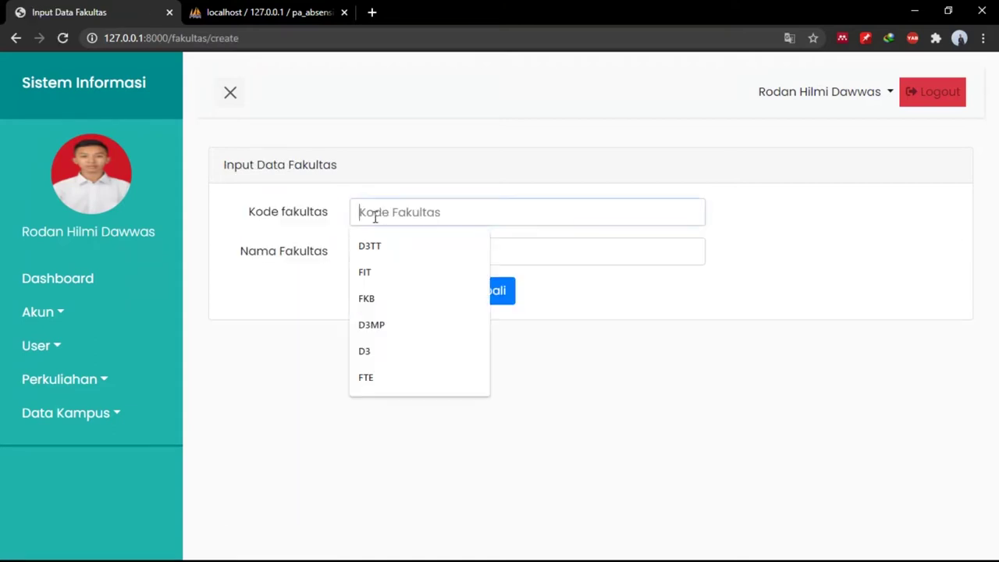
type("FRI")
key("Tab")
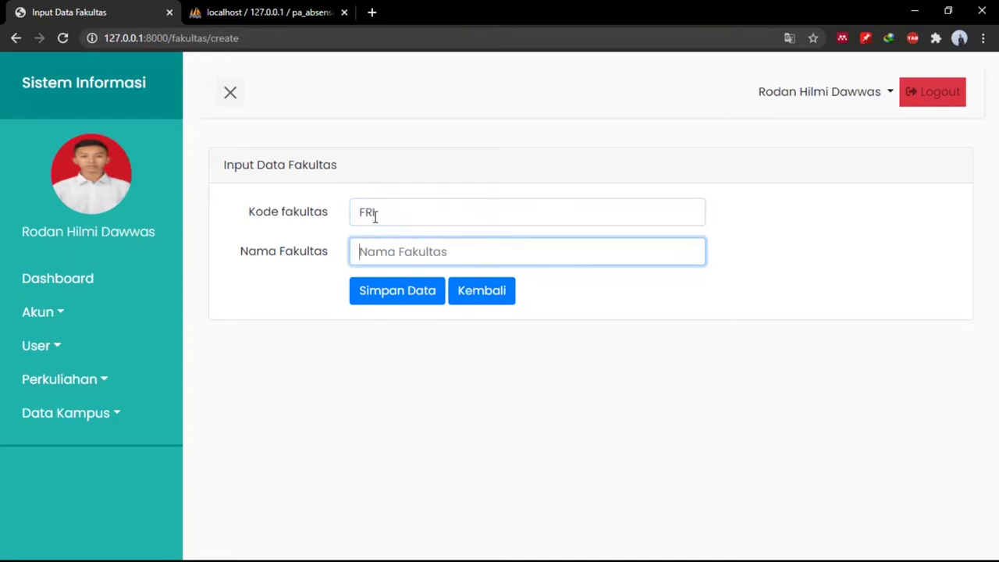
type("FAkultas")
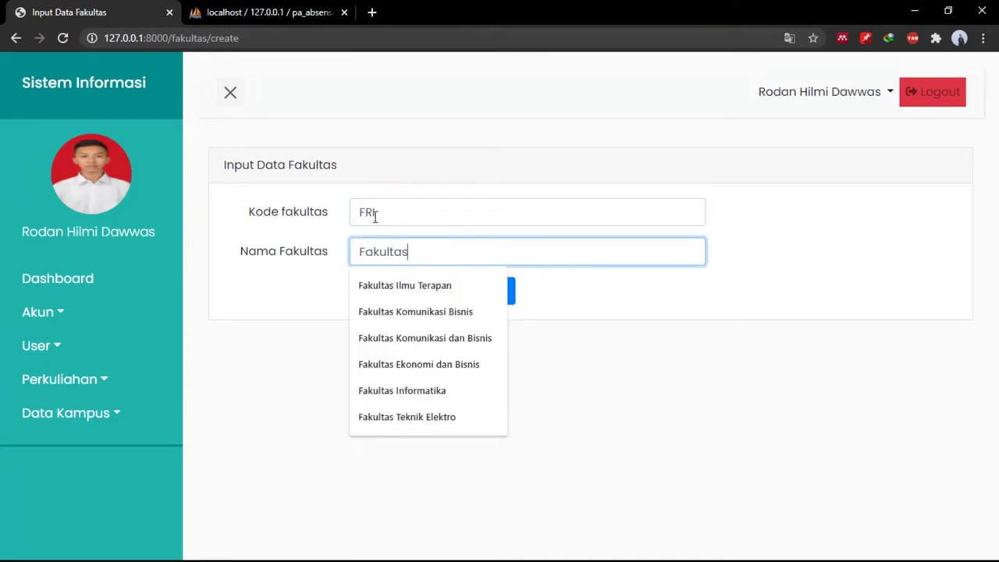
type(" Rekayasa Industri")
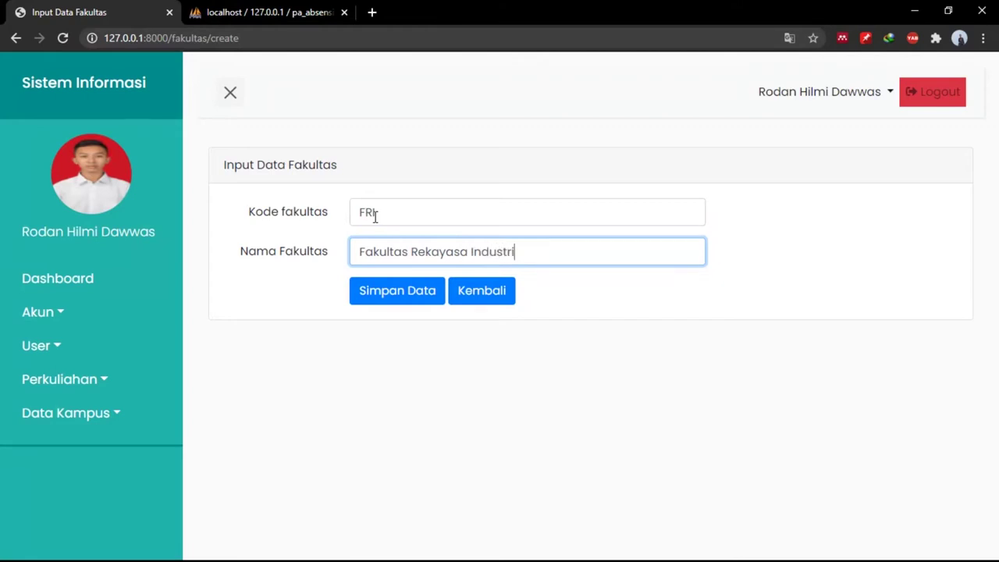
left_click(415, 288)
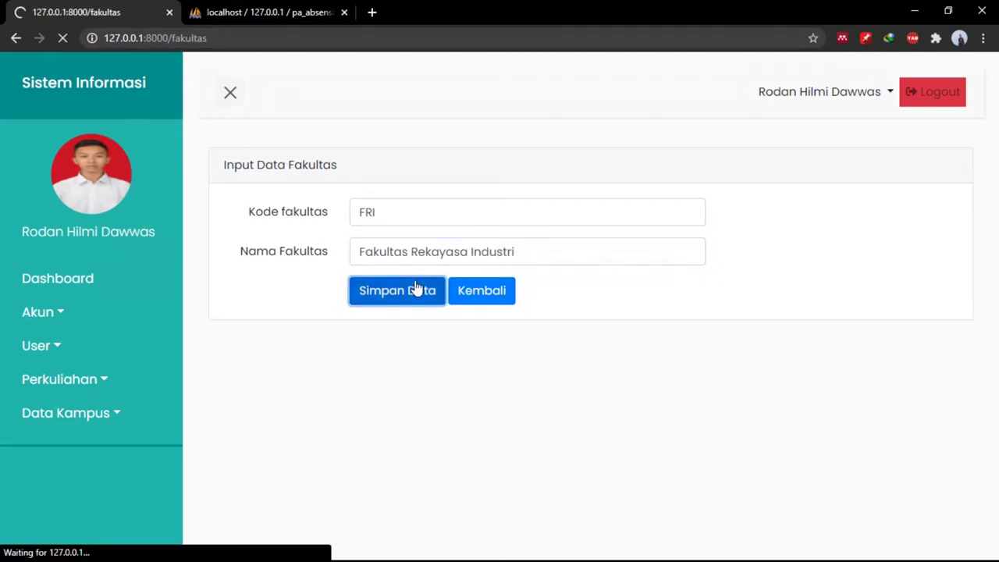
scroll(655, 390, "down", 2)
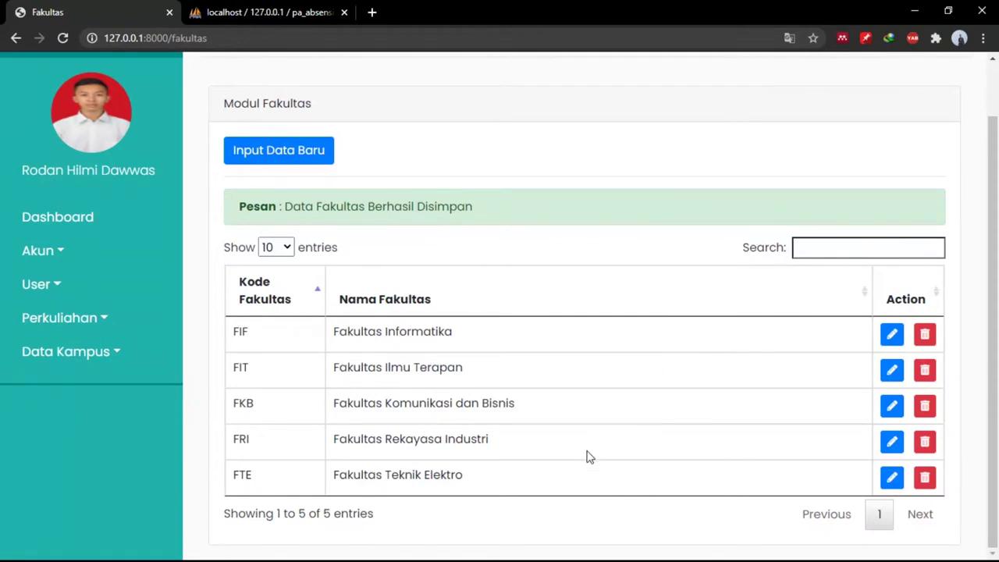
left_click(927, 444)
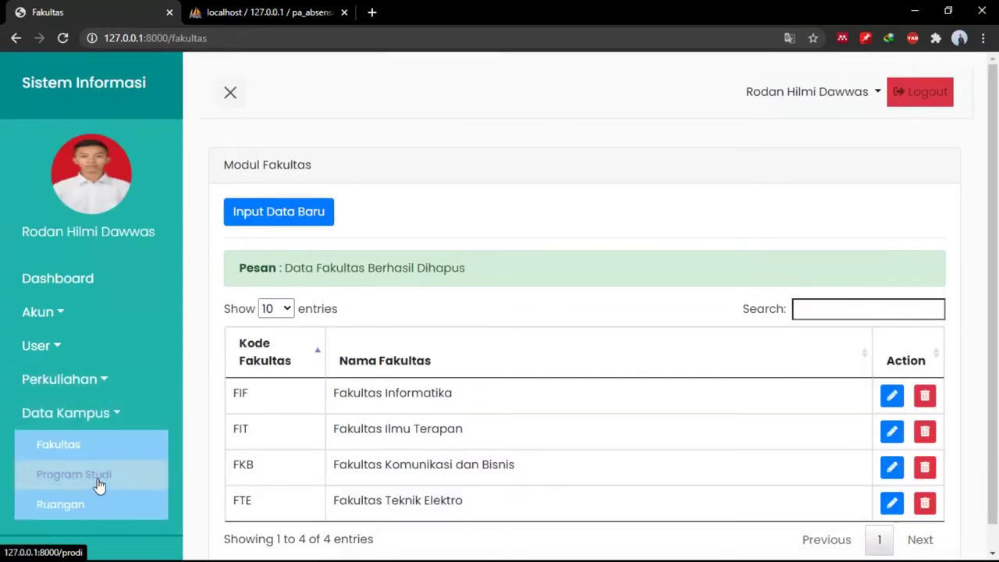
Start a new Program Studi entry, leaving Fakultas Informatika as the faculty.
left_click(98, 472)
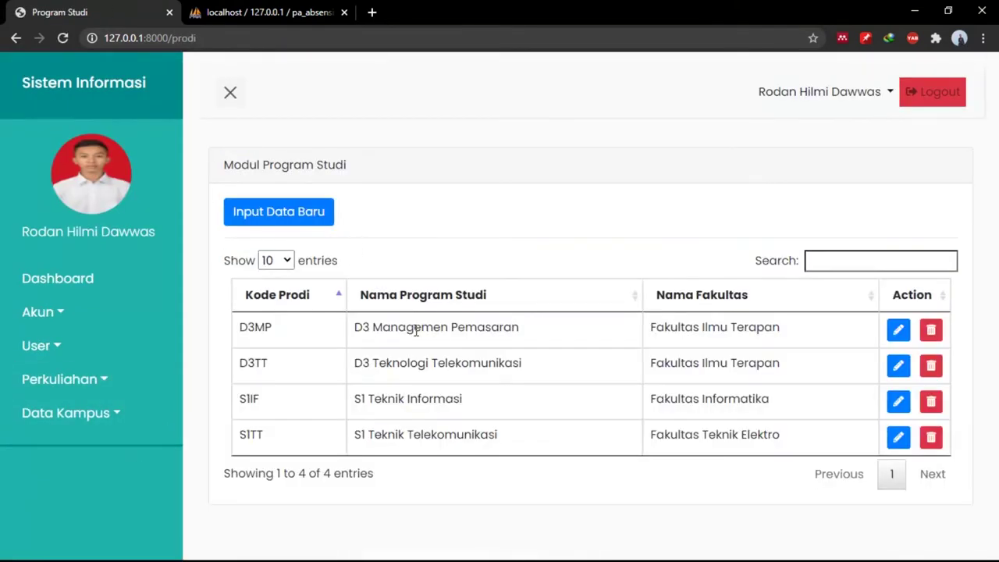
left_click(313, 216)
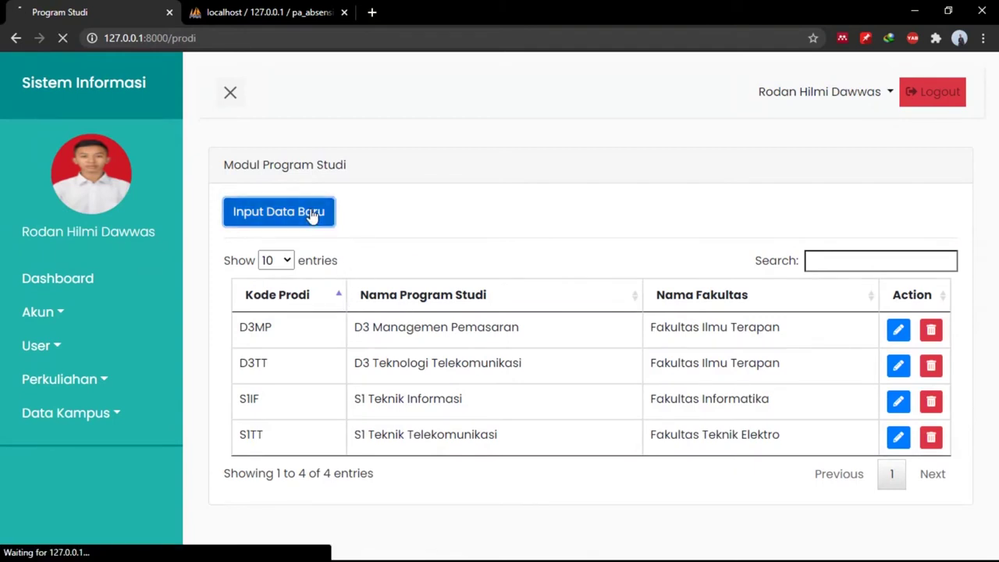
left_click(419, 211)
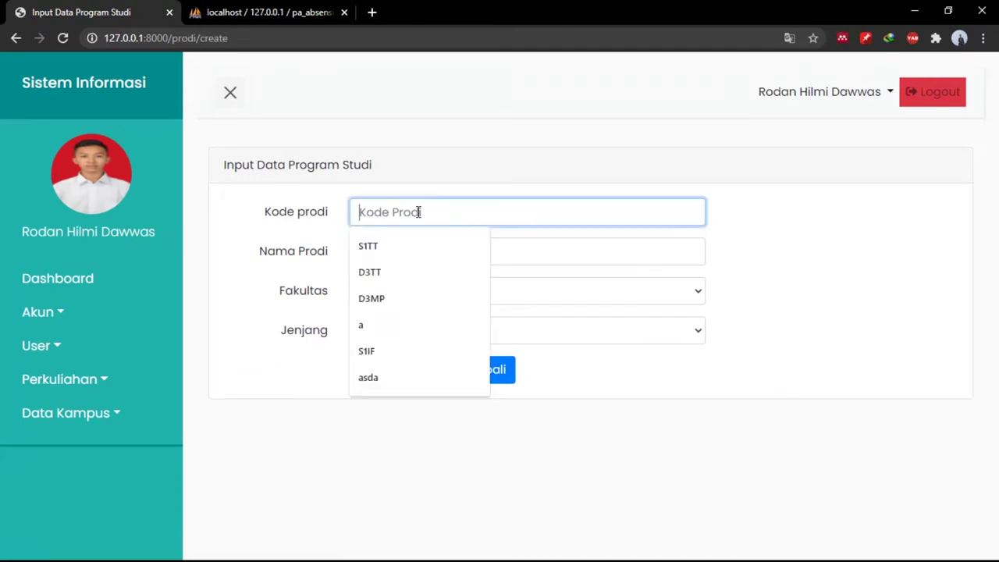
left_click(519, 249)
left_click(547, 294)
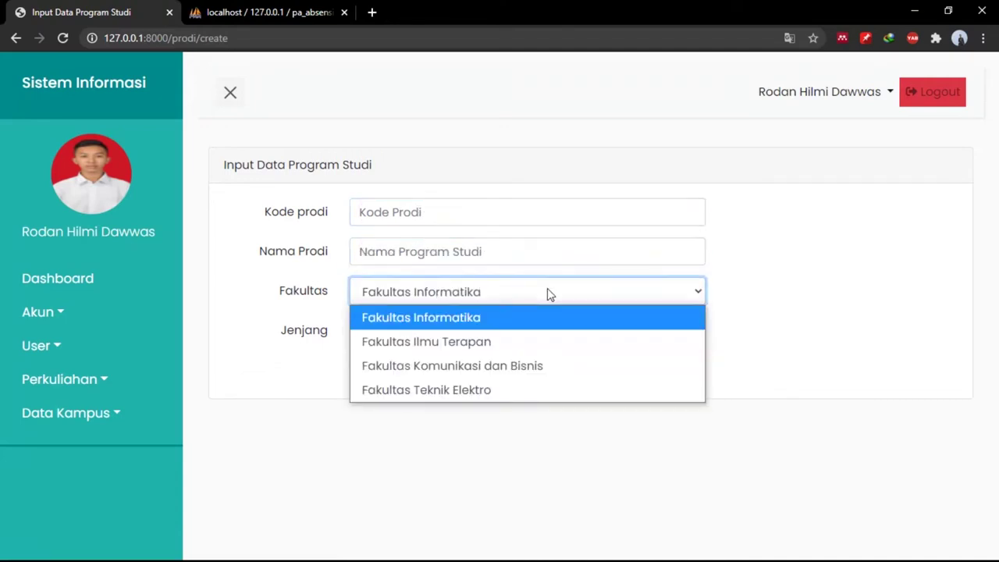
left_click(765, 285)
left_click(661, 302)
left_click(767, 476)
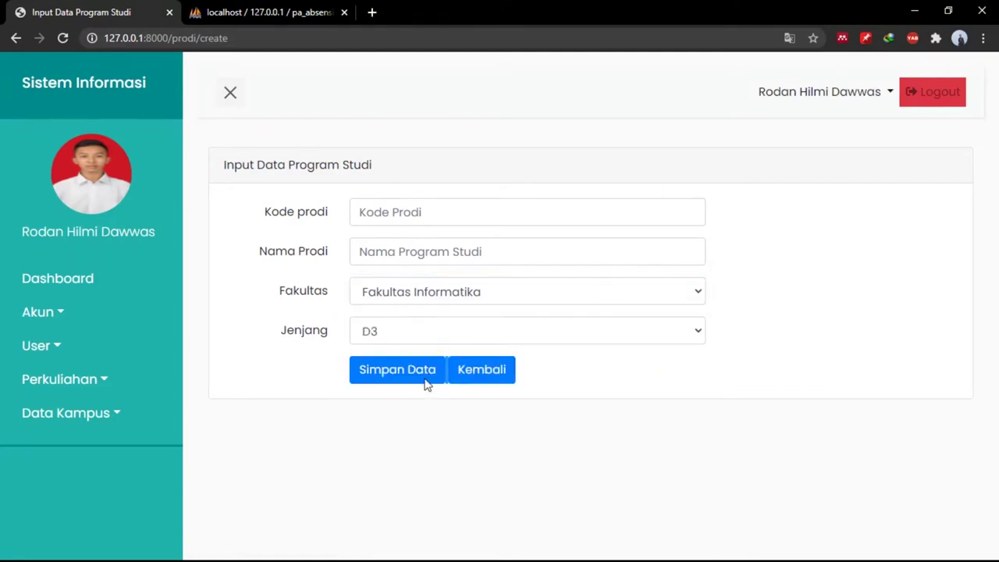
Keep level D3, abandon the form, and open D3MP for editing without saving.
left_click(403, 341)
left_click(400, 338)
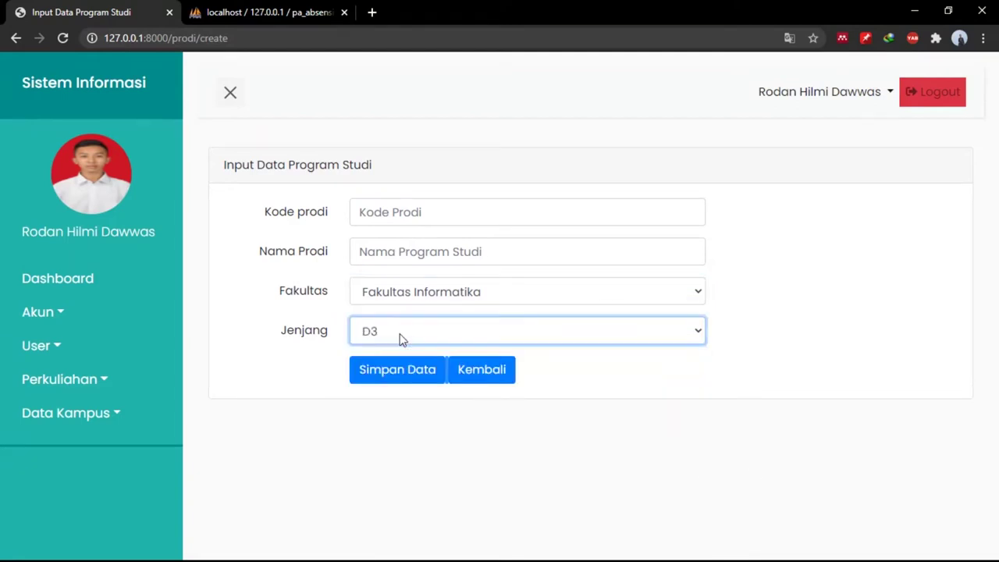
left_click(401, 339)
left_click(401, 339)
left_click(461, 373)
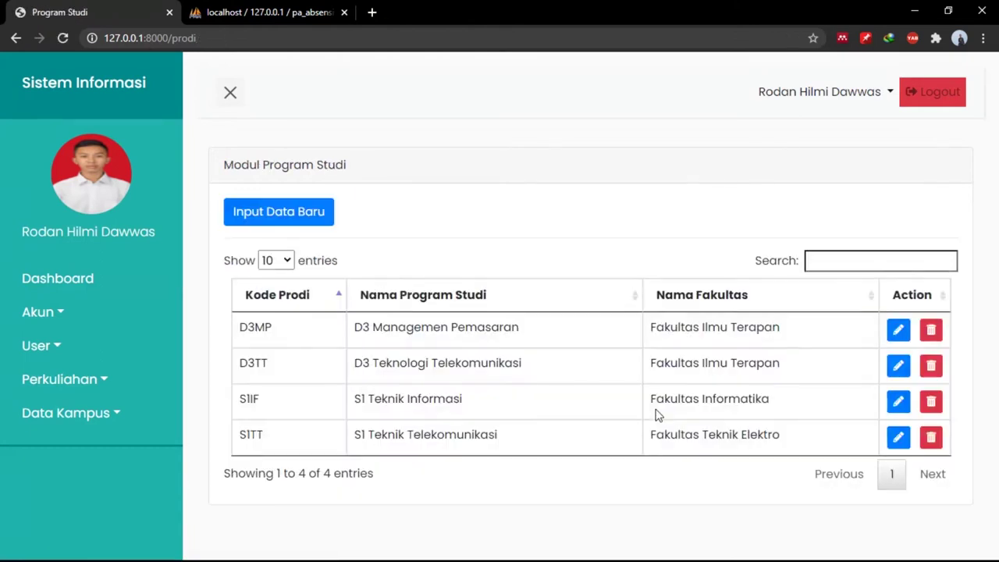
left_click(895, 331)
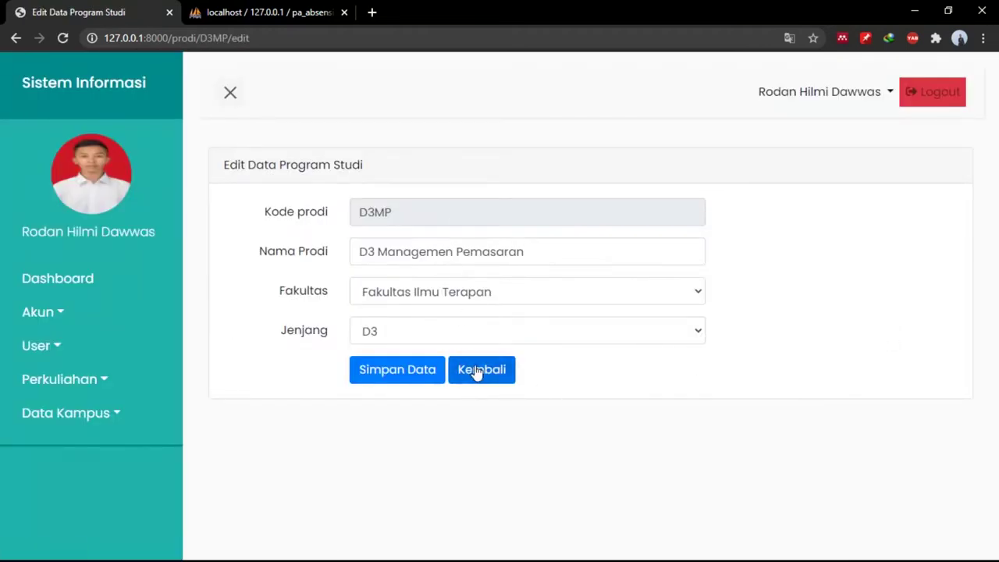
left_click(490, 374)
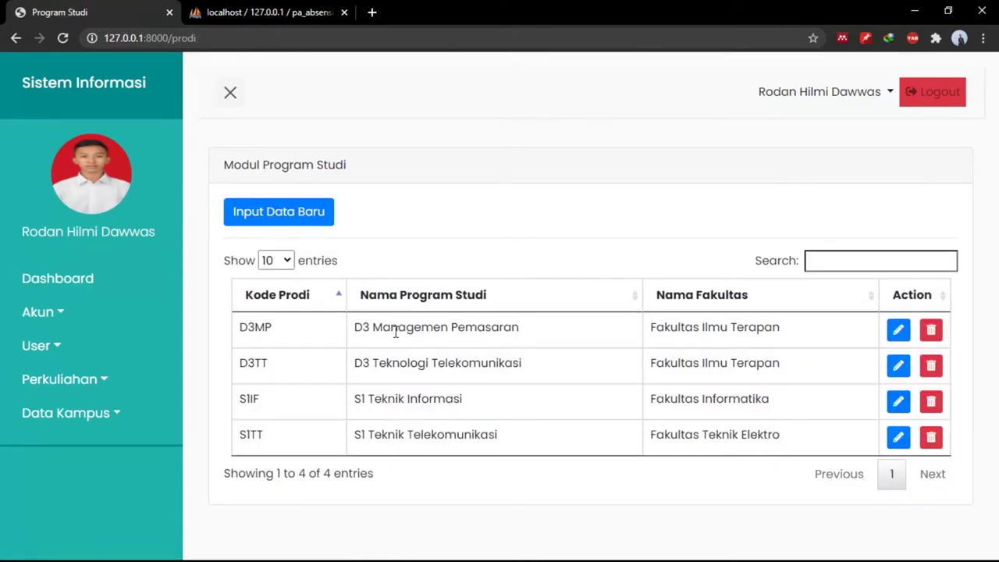
Add program studi D3IF, D3 Informatika, under Fakultas Ilmu Terapan.
left_click(297, 224)
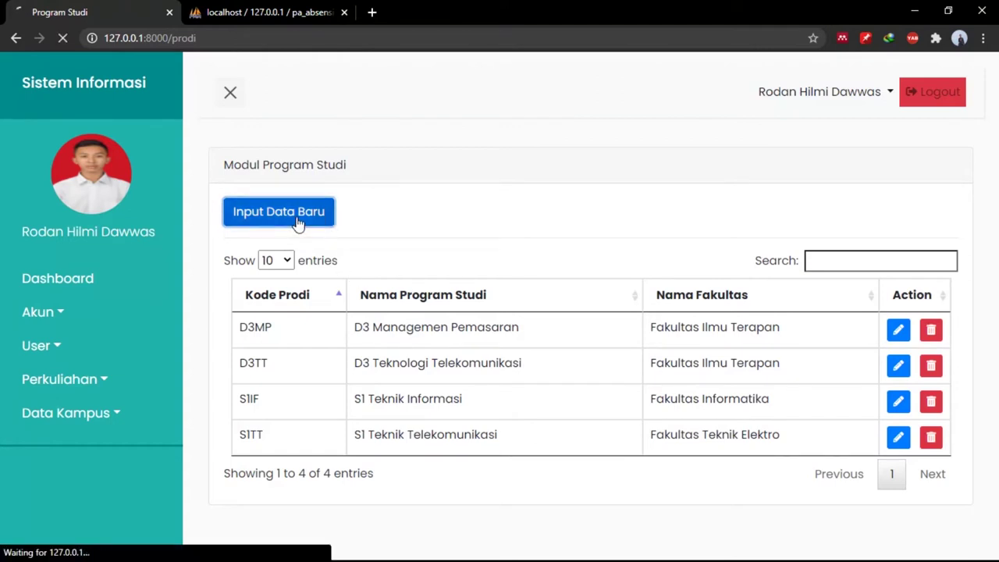
left_click(378, 205)
type("D")
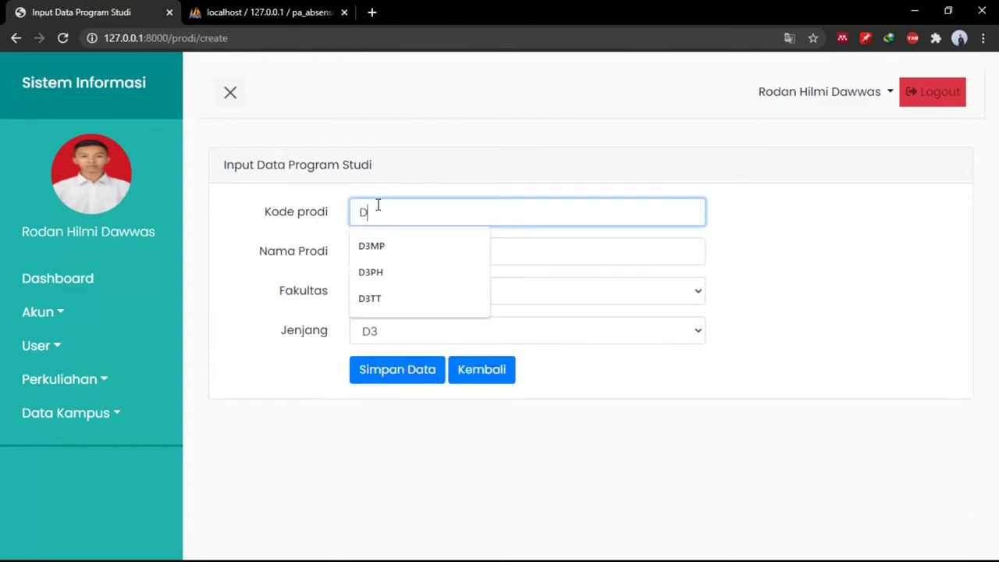
type("3IF")
key("Tab")
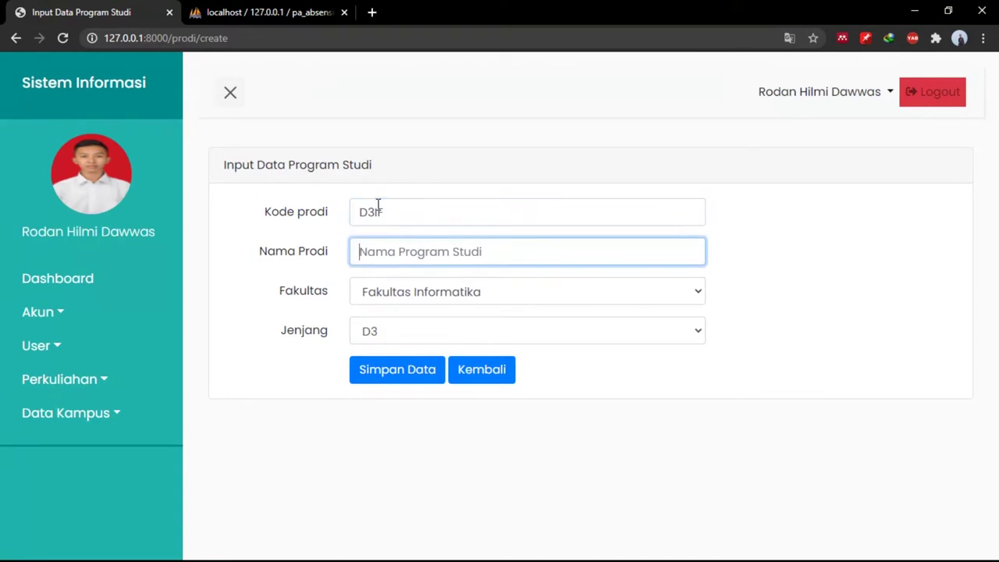
type("D")
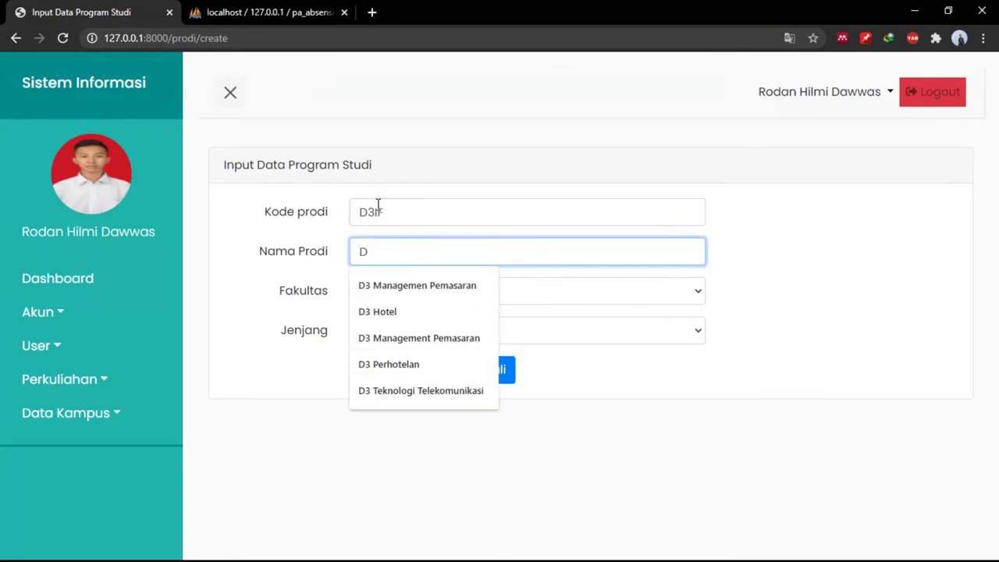
type("3 Informatika")
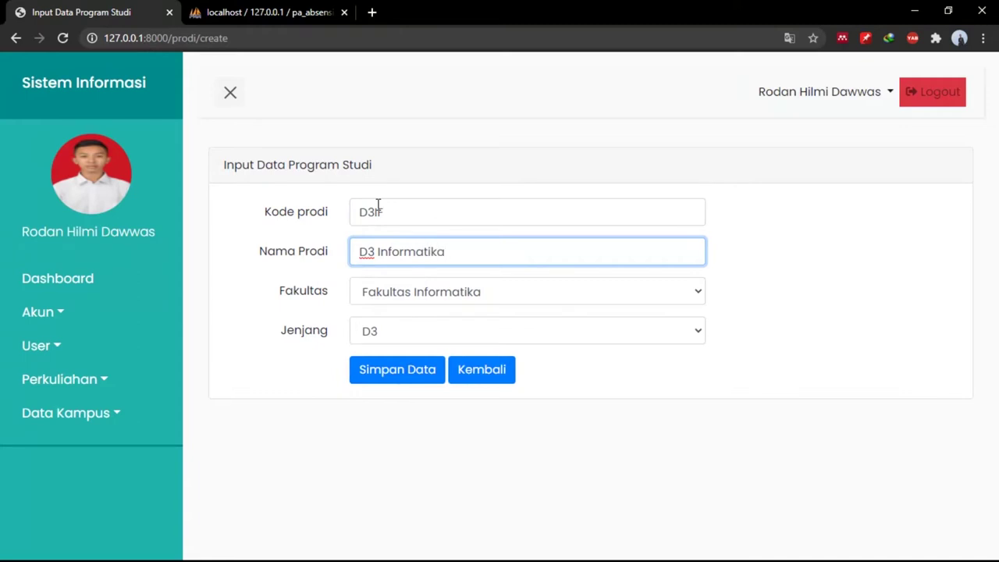
left_click(487, 302)
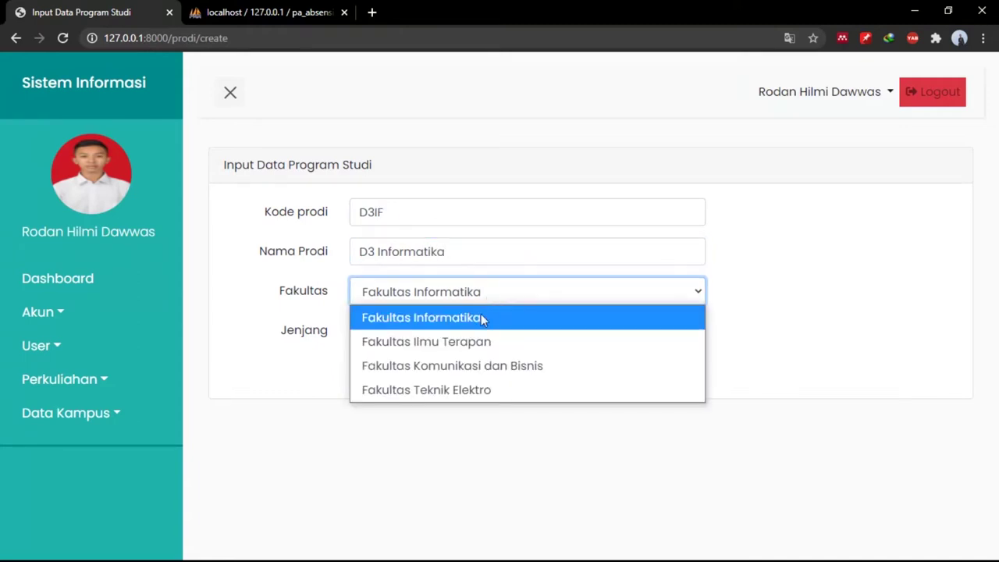
left_click(472, 344)
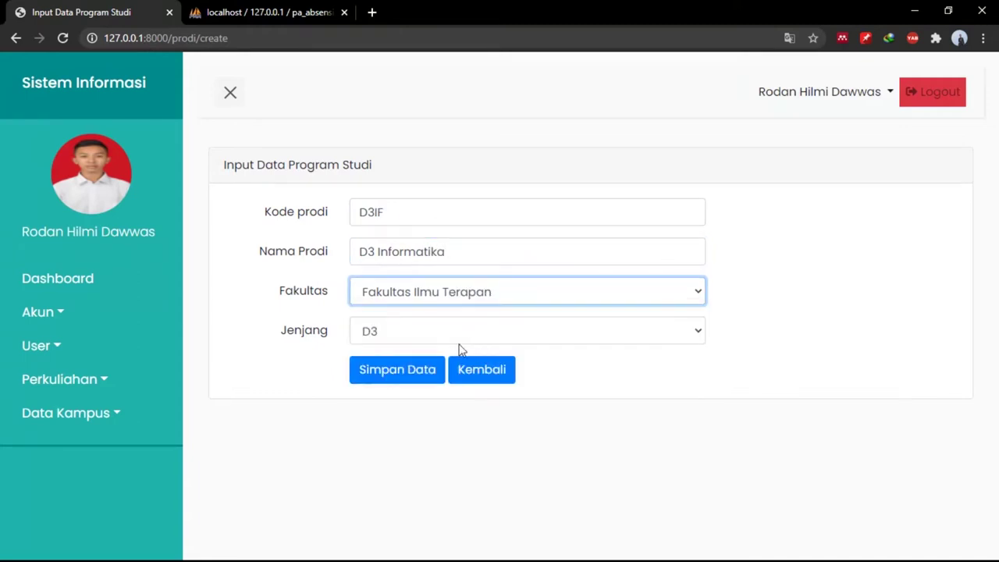
left_click(416, 371)
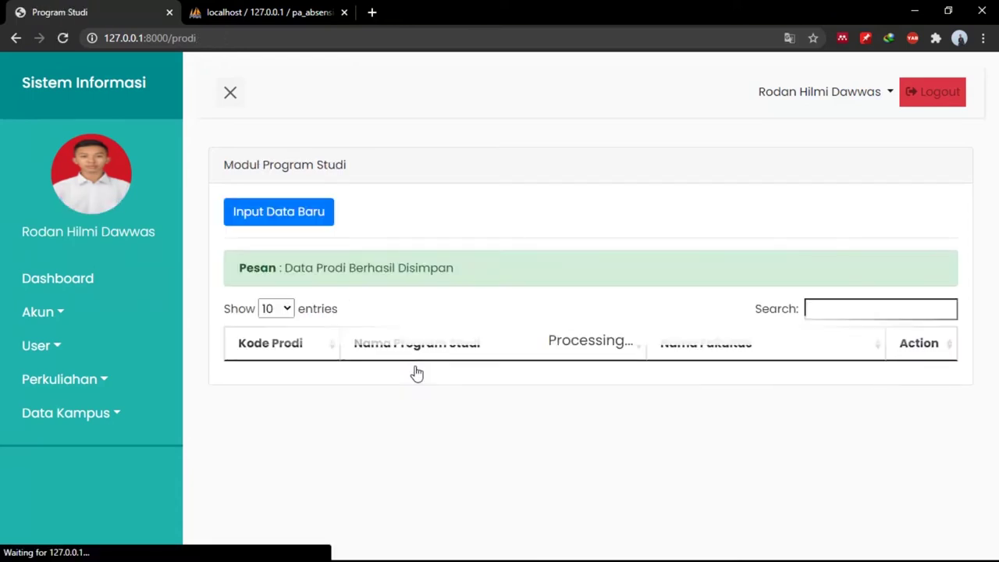
Rename D3IF to D3 Teknik Informatika, save, then delete it.
scroll(604, 428, "down", 1)
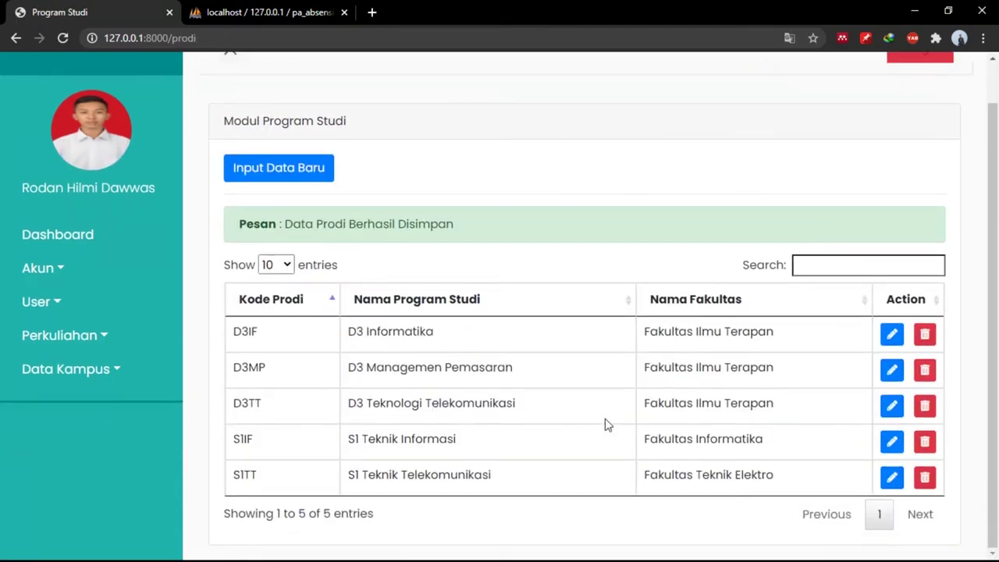
left_click(892, 333)
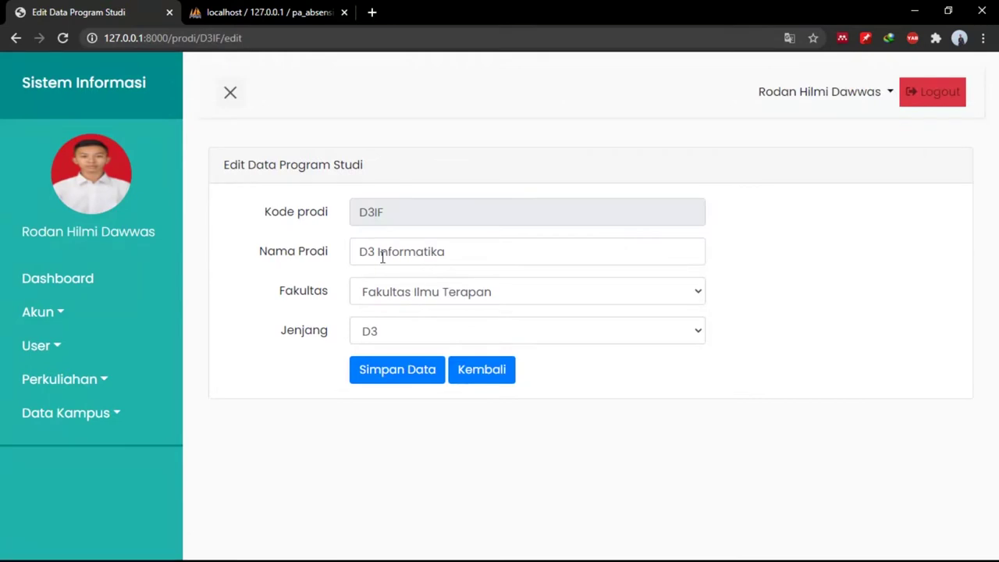
left_click(380, 258)
type("Tekno")
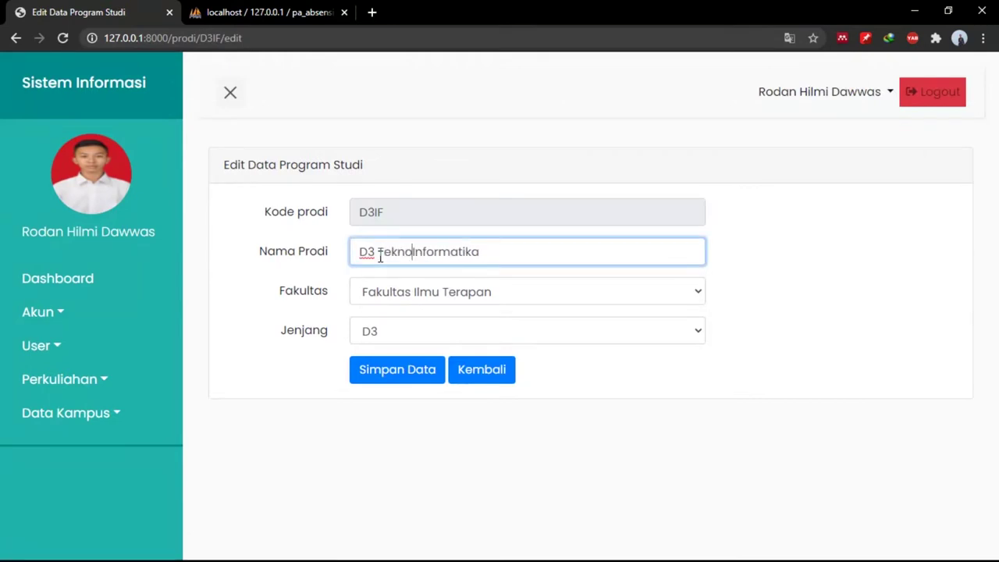
key("BackSpace")
type("ik")
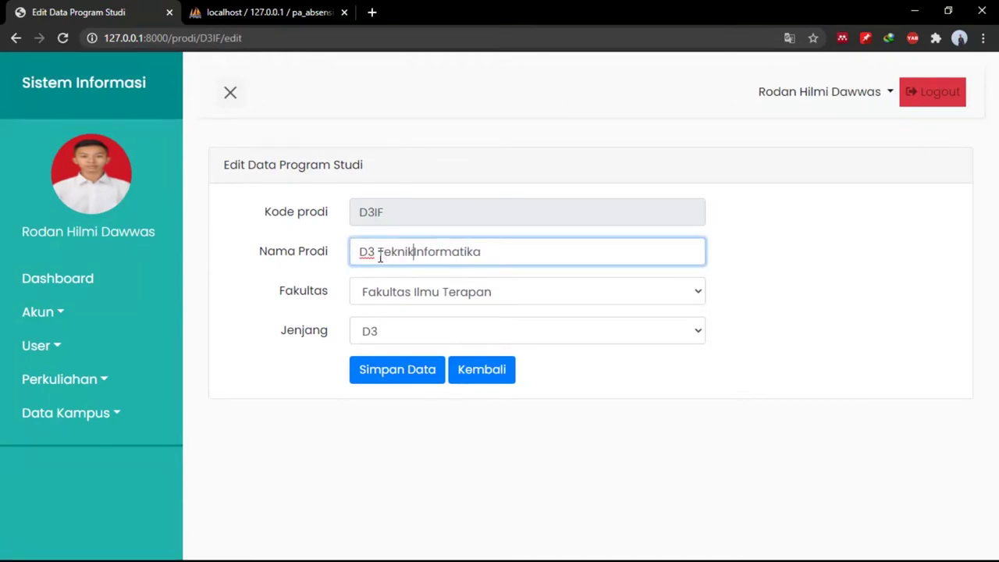
left_click(391, 376)
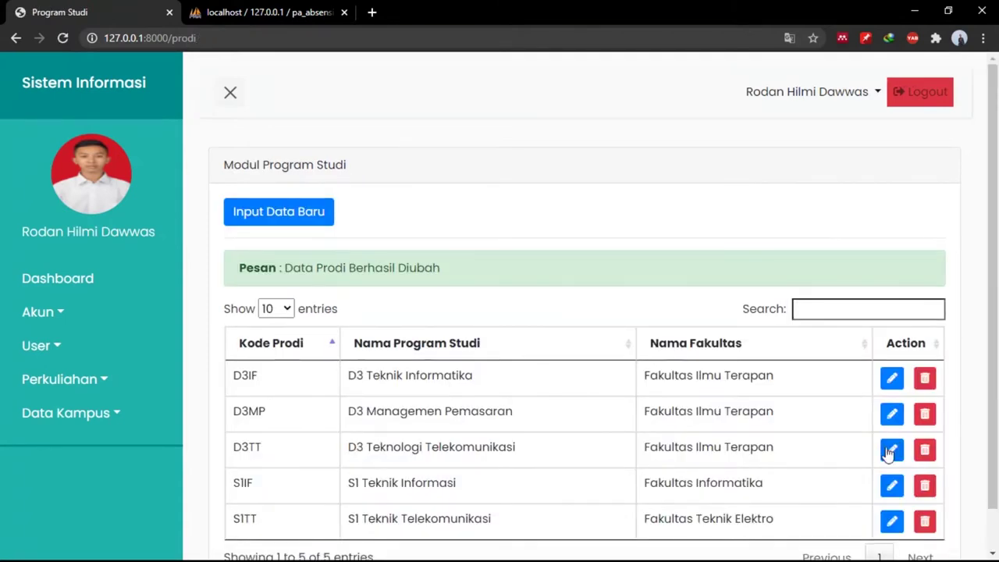
left_click(925, 379)
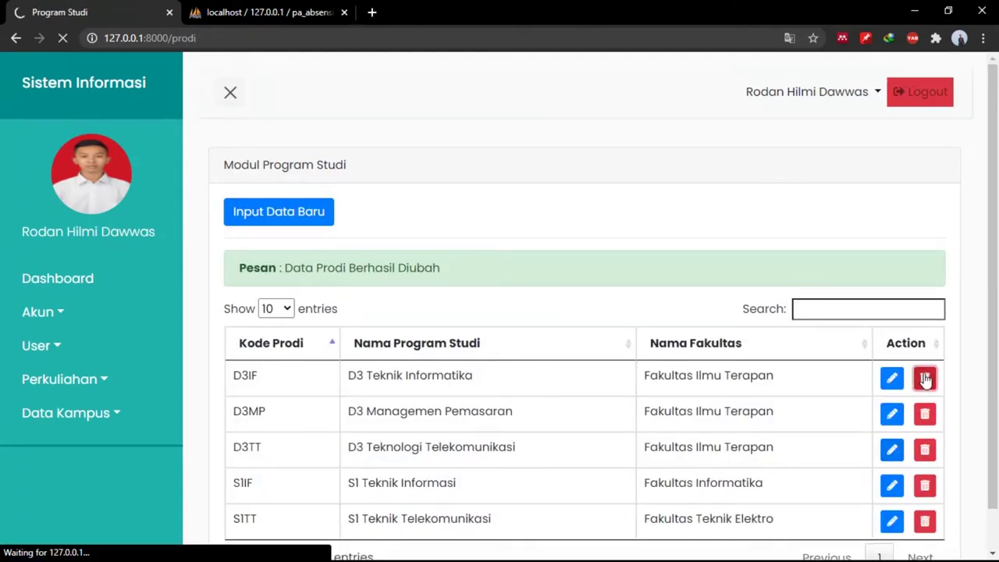
left_click(115, 414)
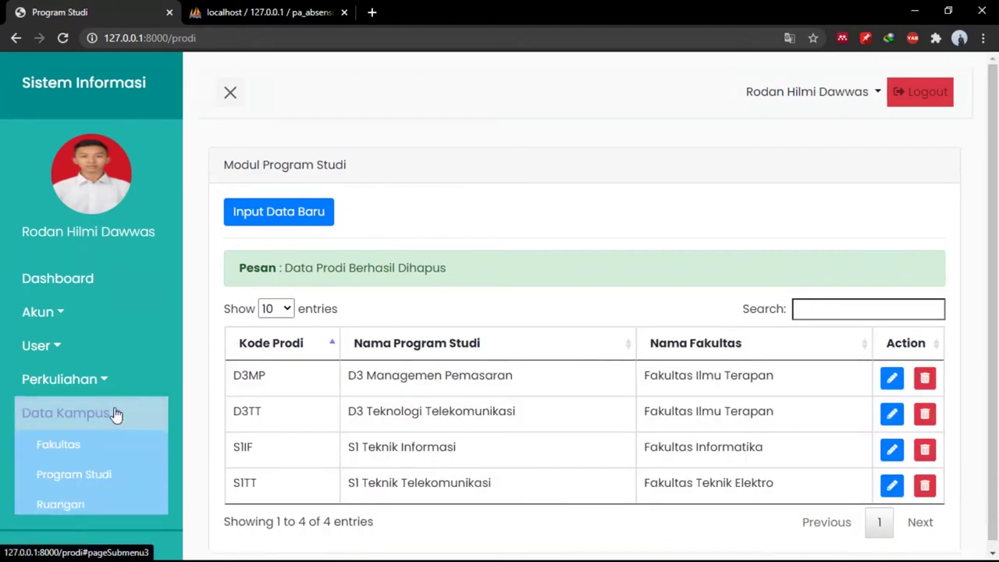
Open the Ruangan room list and begin a new room entry, then cancel it.
left_click(78, 505)
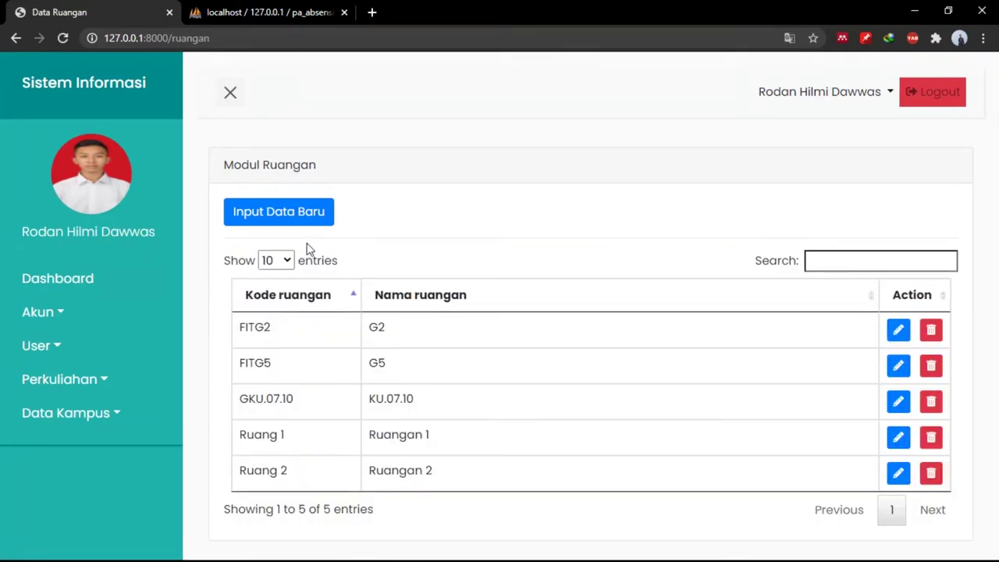
left_click(293, 220)
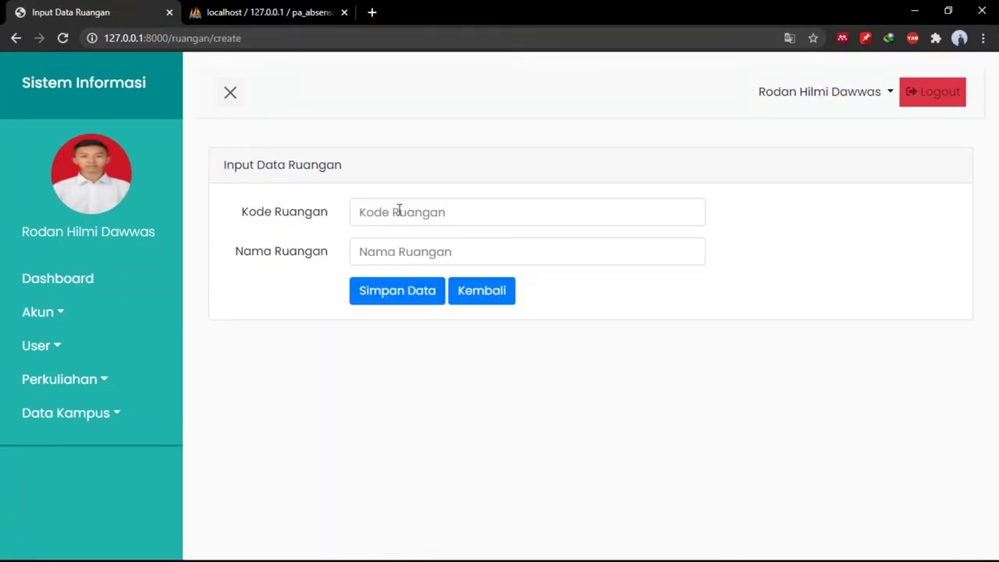
left_click(399, 209)
left_click(528, 258)
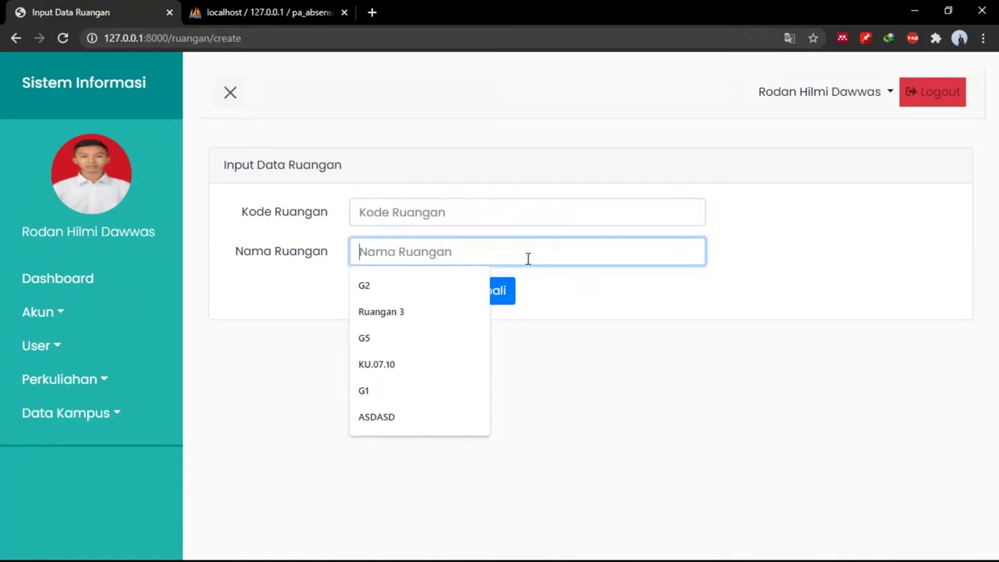
left_click(512, 299)
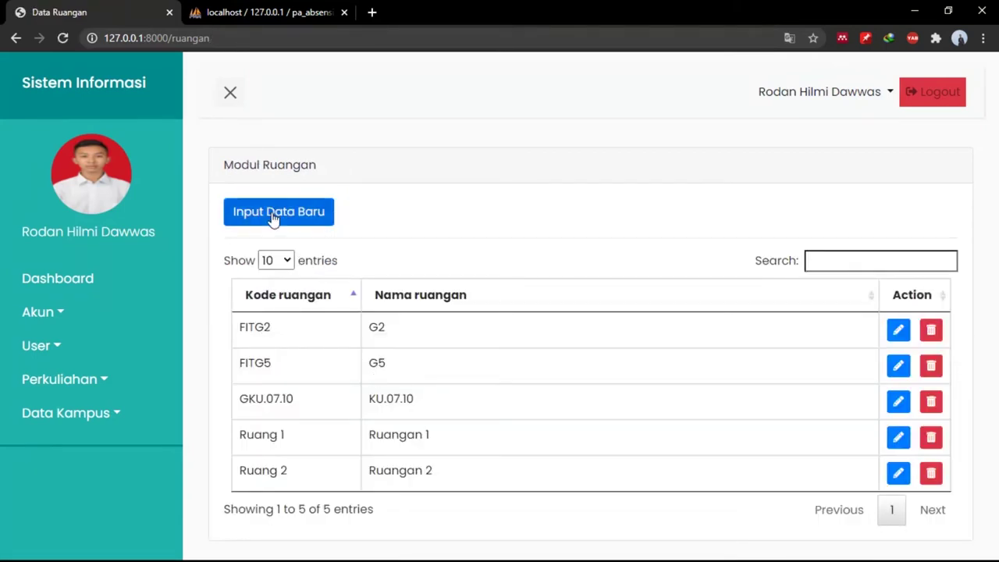
Add a room with code Ruang 3 and name Ruangan 3.
left_click(272, 214)
left_click(384, 208)
type("R")
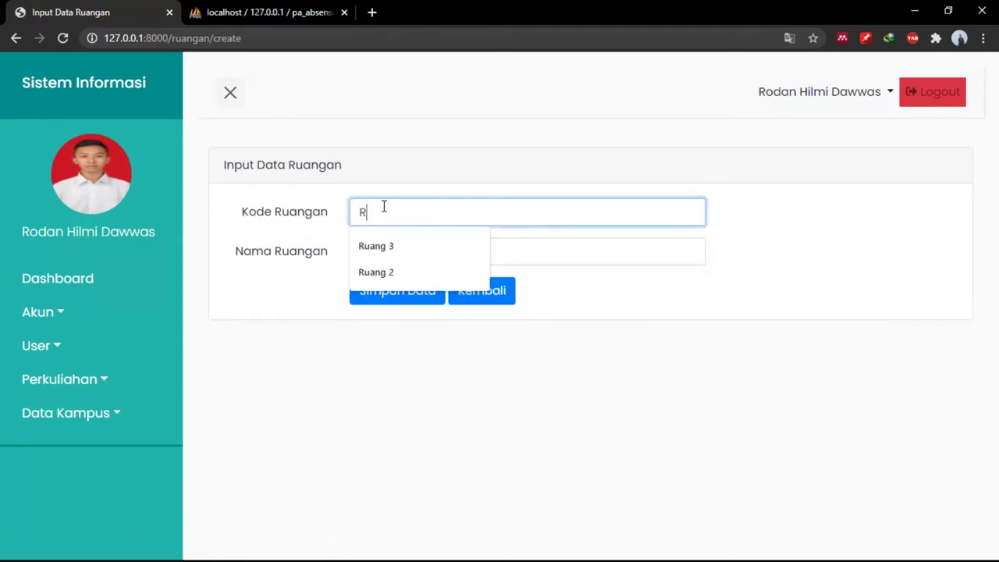
type("uangan 3")
key("Tab")
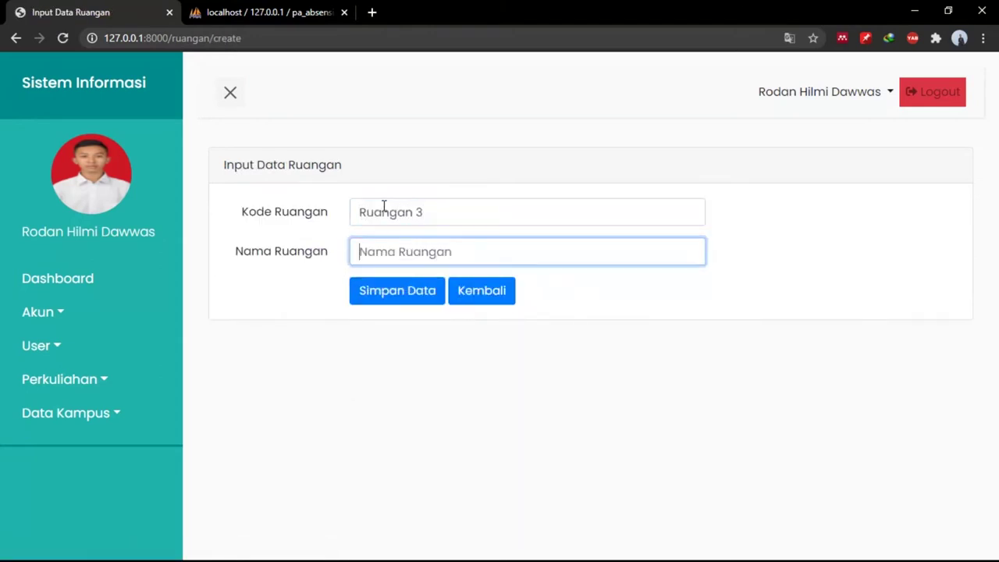
type("Ruangan")
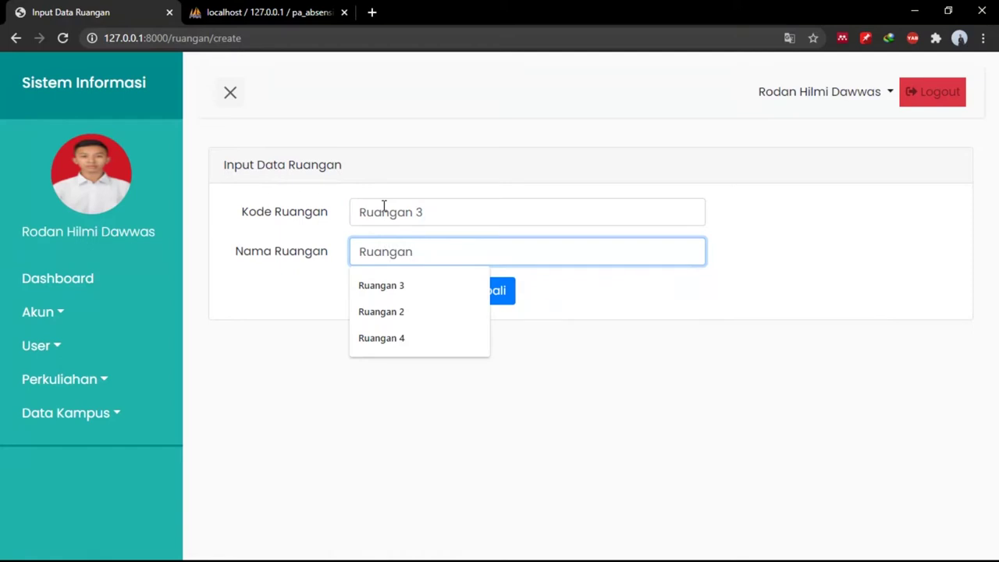
type(" 3")
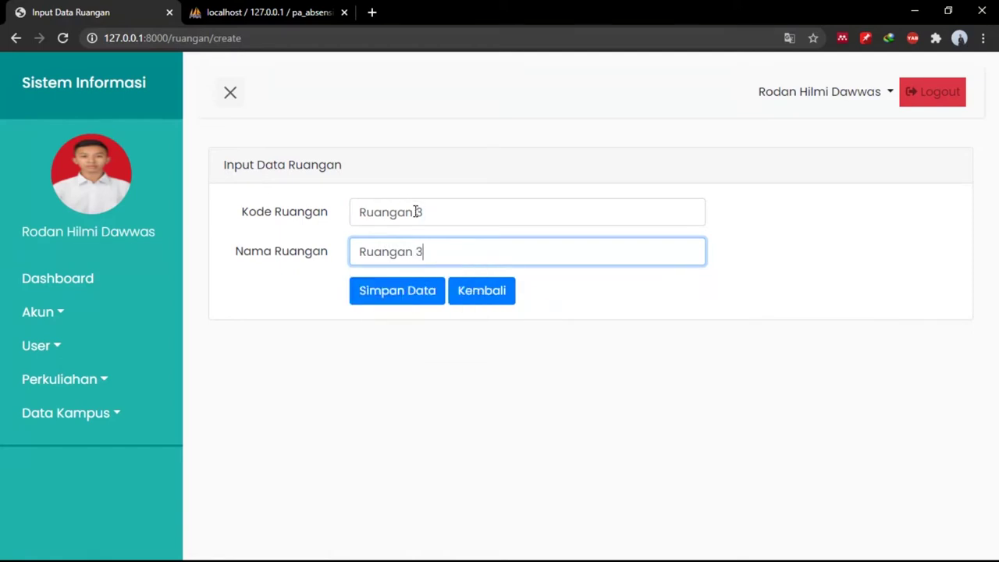
left_click(416, 212)
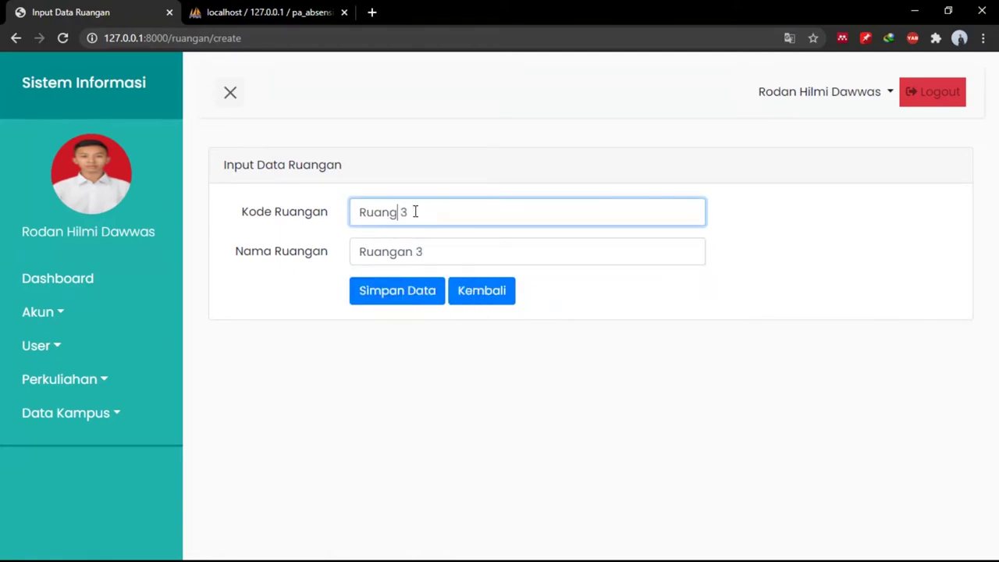
left_click(404, 289)
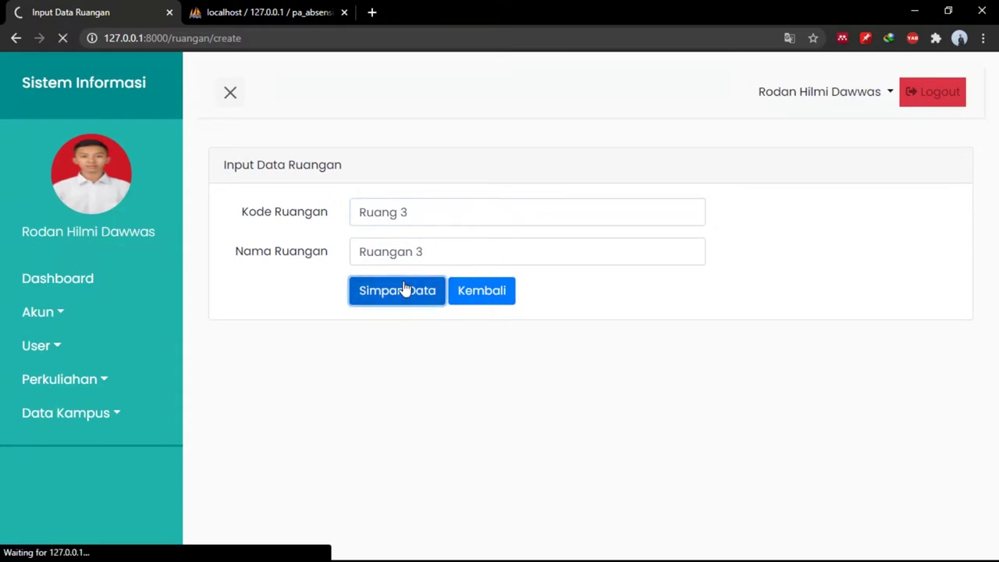
scroll(512, 445, "down", 2)
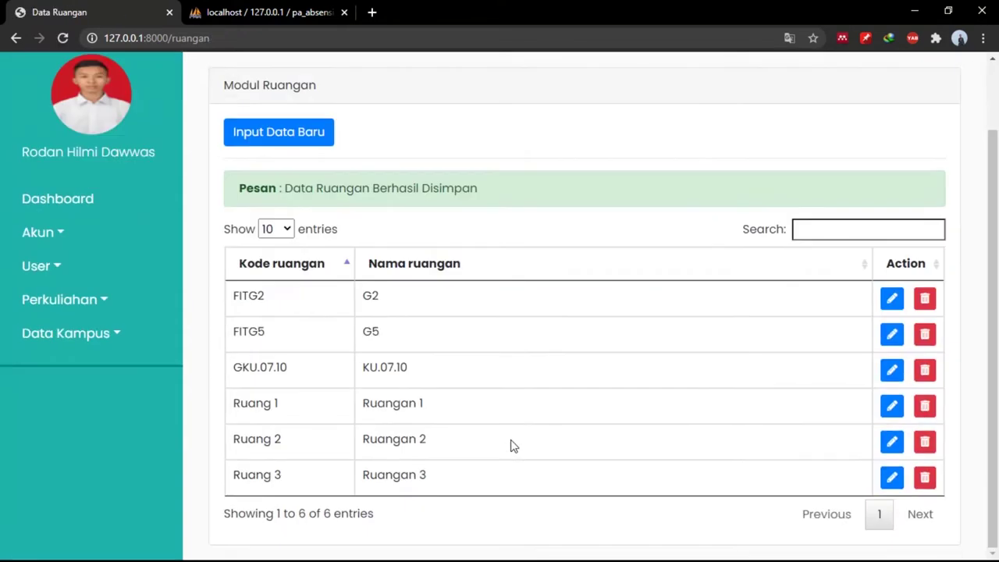
Rename the room to Ruang 3, save it, then delete that room.
left_click(892, 477)
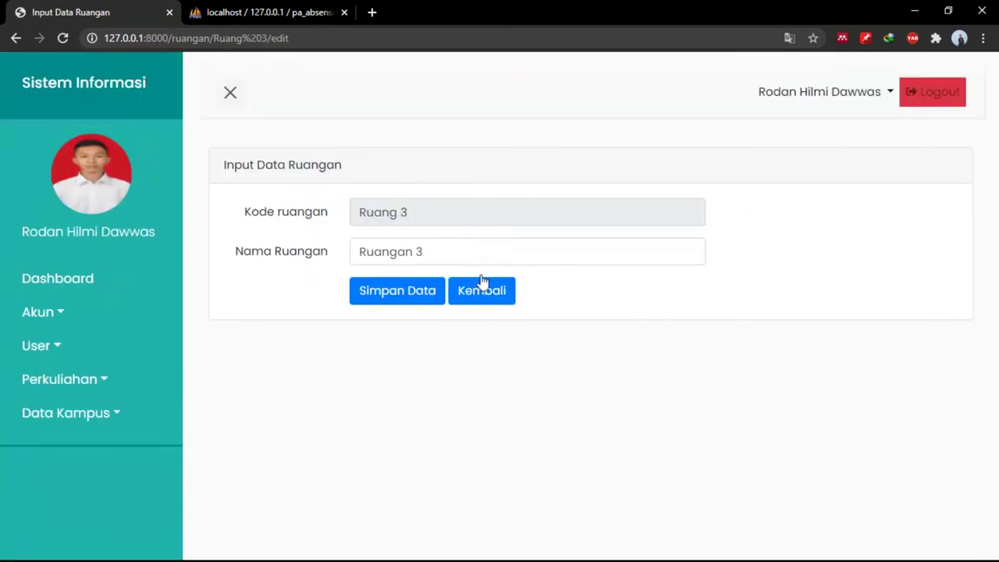
left_click(432, 252)
key("BackSpace")
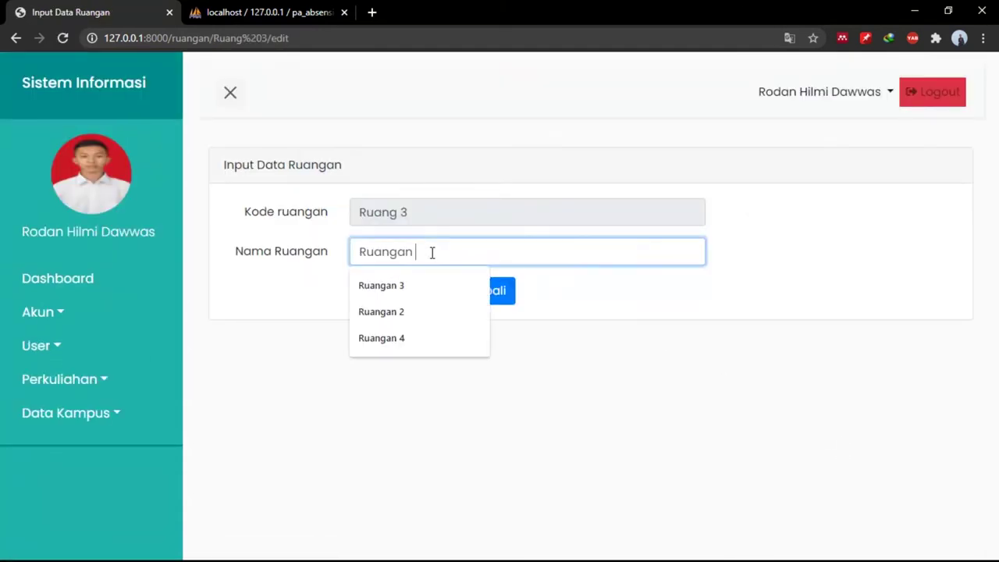
key("BackSpace")
key("BackSpace")
type("3")
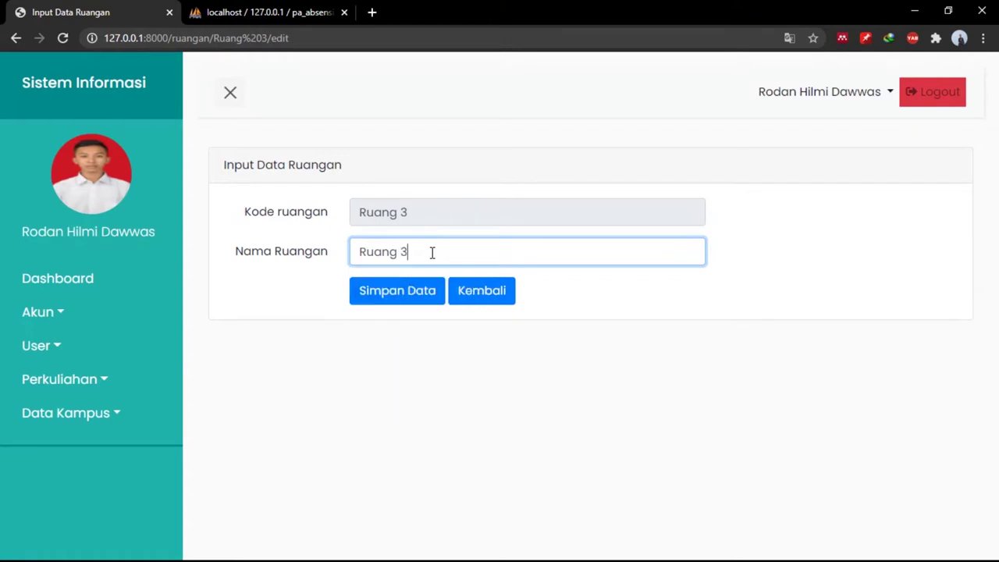
left_click(406, 295)
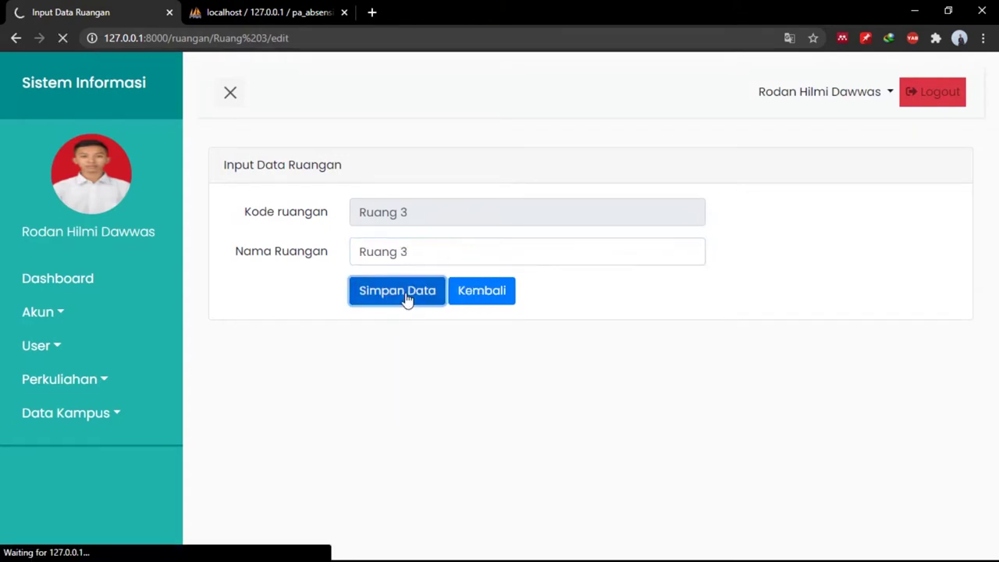
scroll(598, 455, "down", 1)
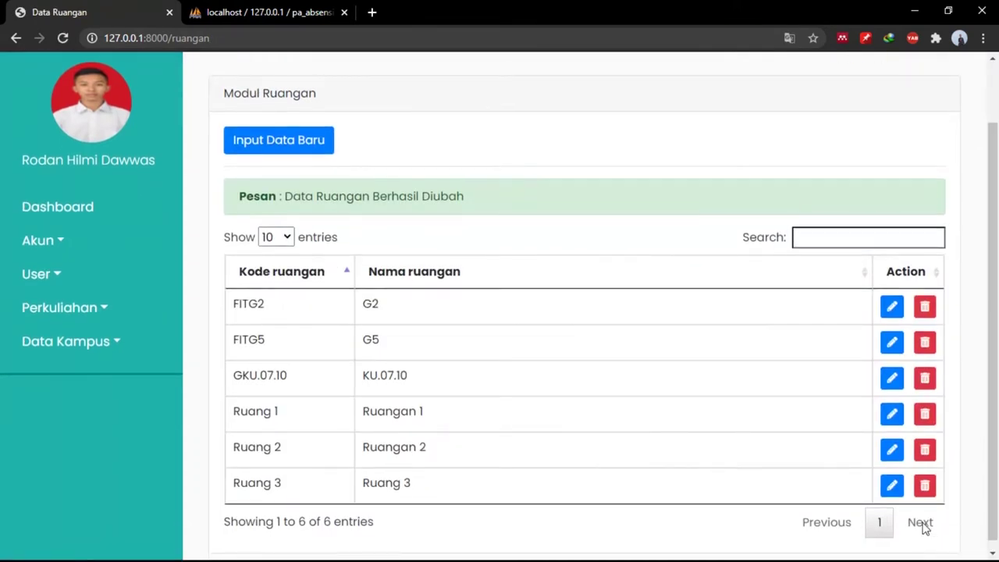
left_click(924, 487)
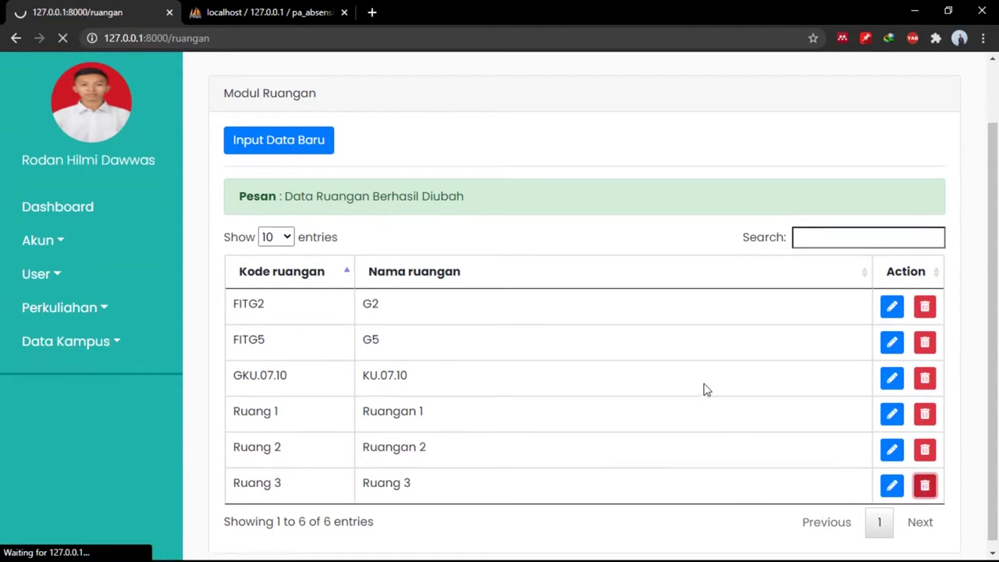
scroll(527, 423, "down", 1)
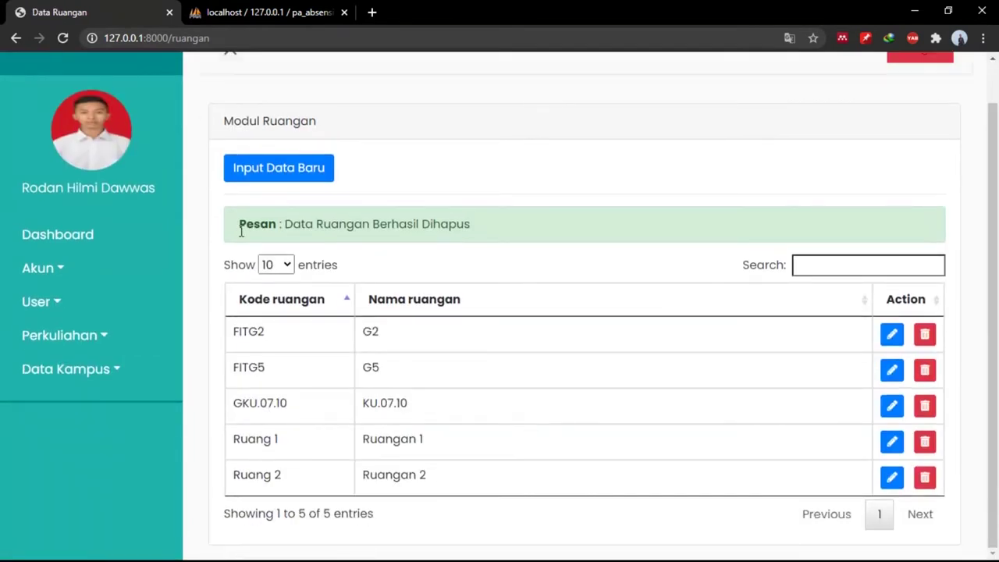
scroll(241, 232, "up", 1)
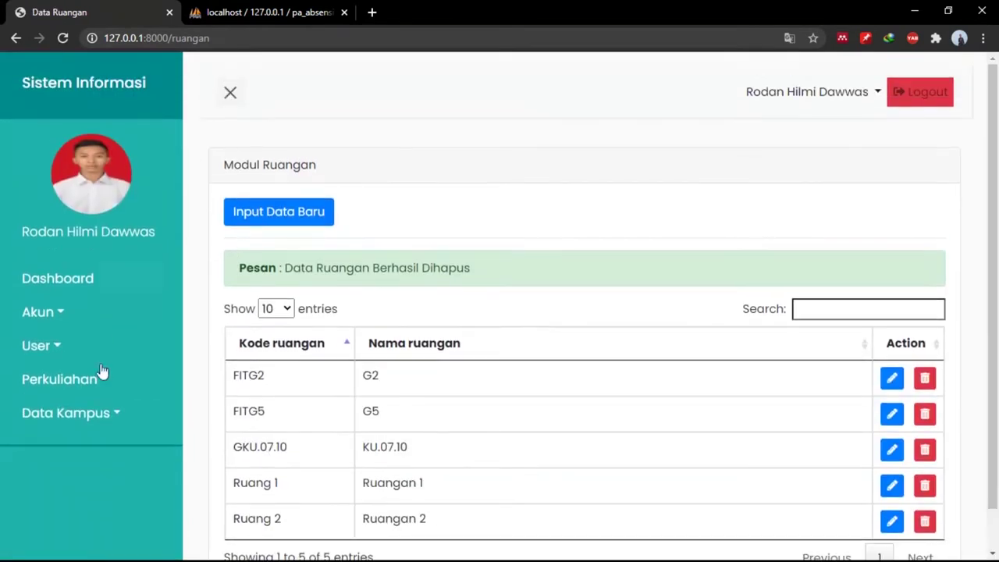
Log out of admin and attempt a Mahasiswa login with a saved email and password.
left_click(949, 102)
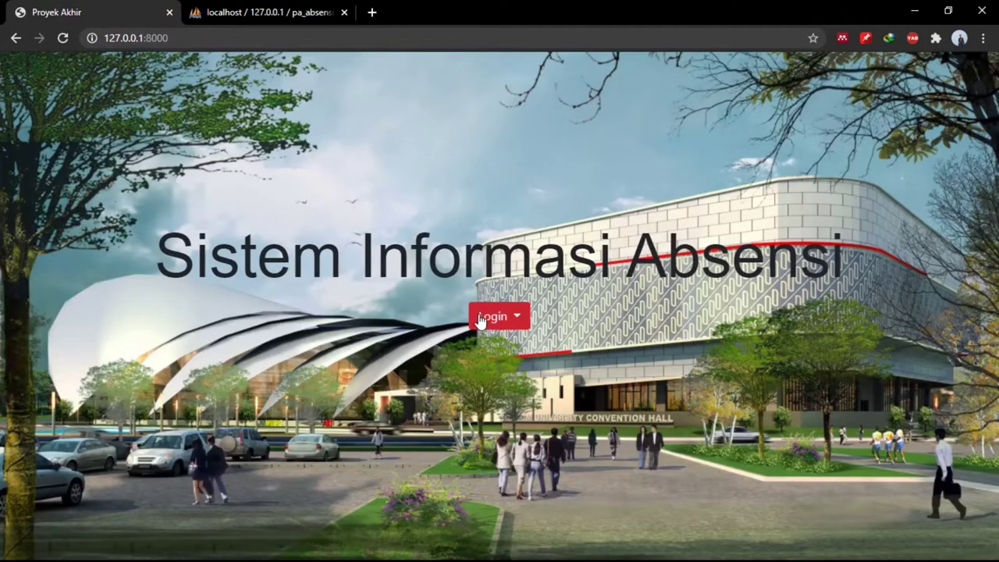
left_click(480, 318)
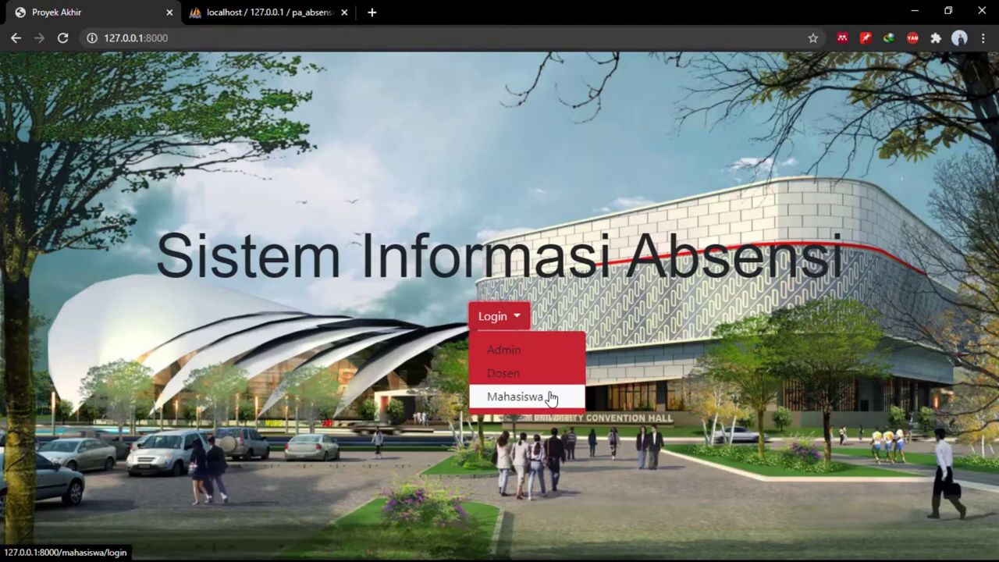
left_click(515, 397)
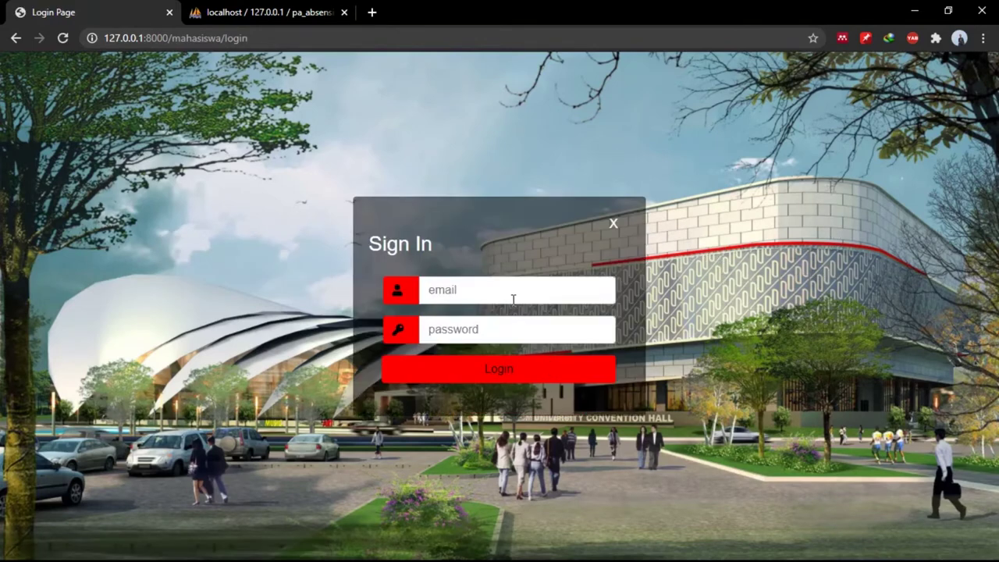
left_click(502, 285)
left_click(496, 321)
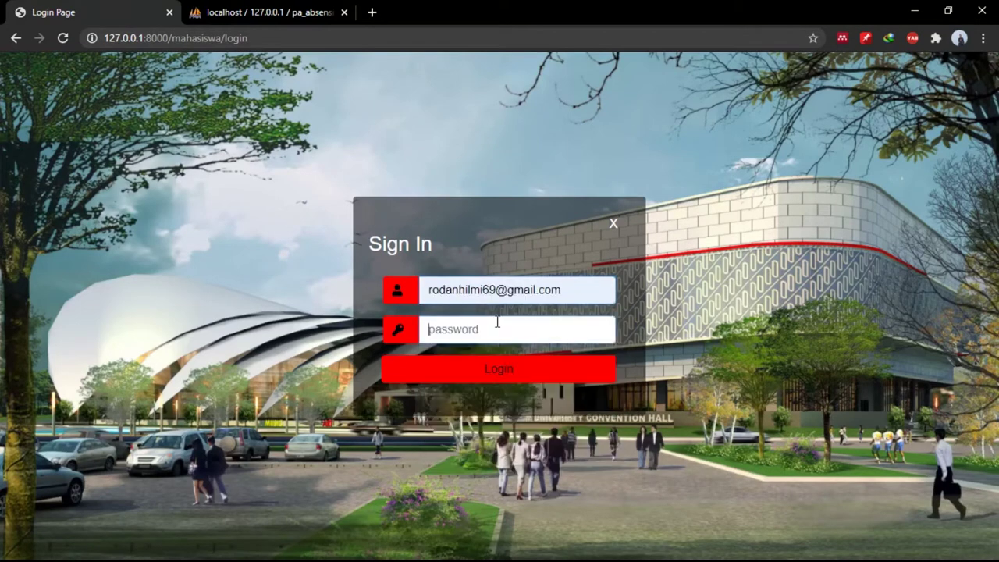
left_click(497, 322)
type("a")
left_click(492, 373)
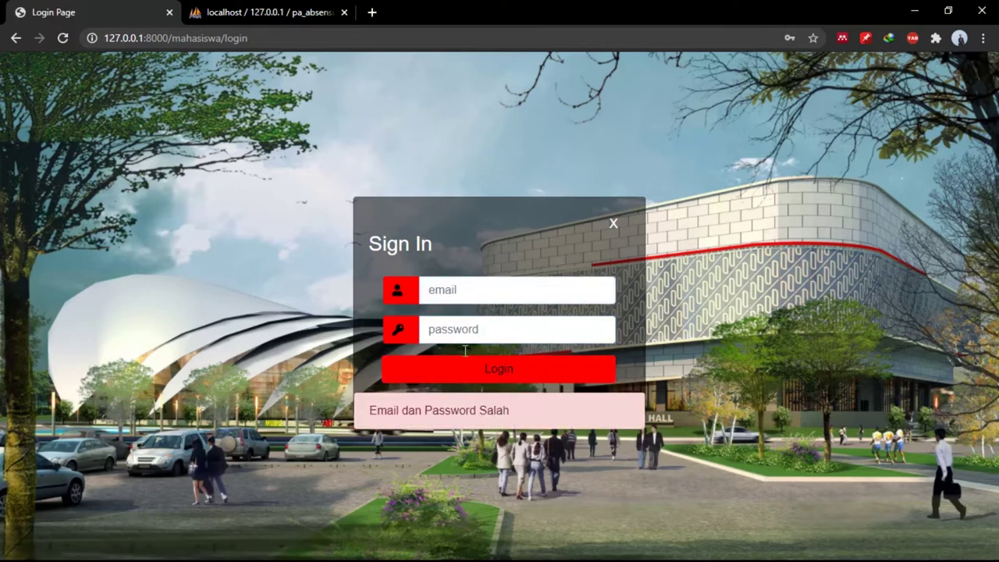
Re-enter the saved student email and the password, and submit the login again.
left_click(470, 296)
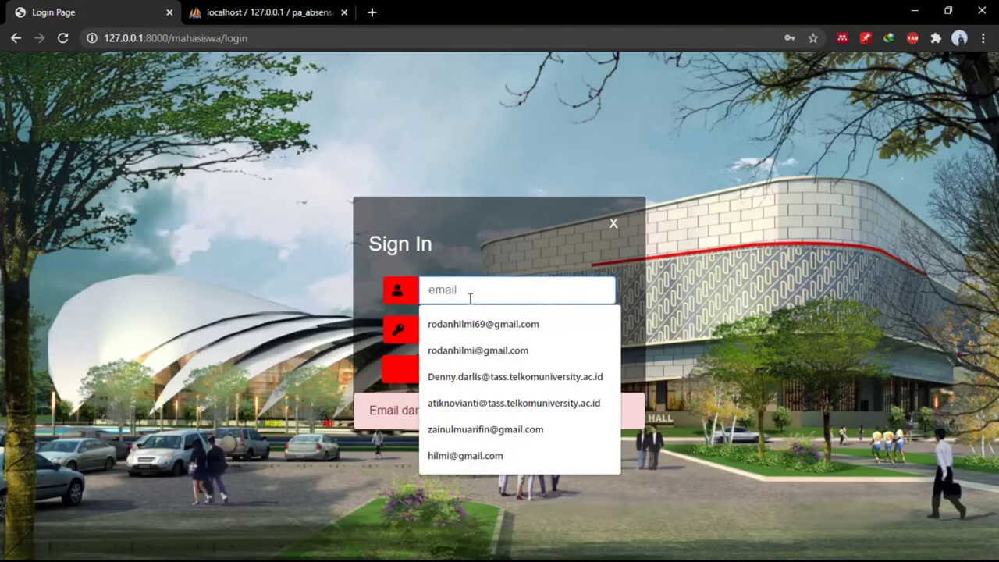
key("Down")
key("Return")
key("Tab")
type("123")
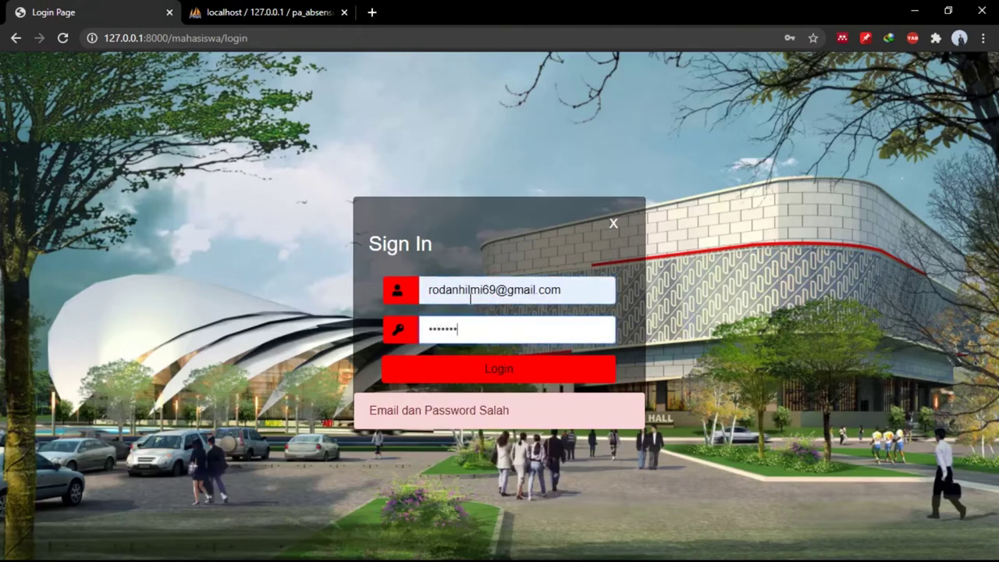
type("8")
key("Return")
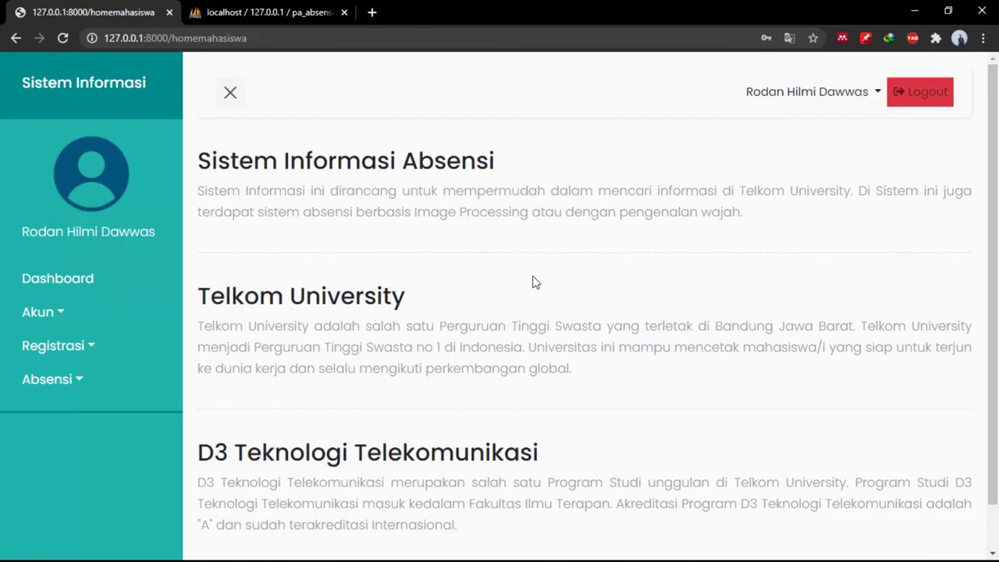
View the student's Akun > Edit Profil page and return without saving.
scroll(411, 324, "down", 1)
scroll(410, 324, "up", 1)
left_click(86, 311)
left_click(92, 336)
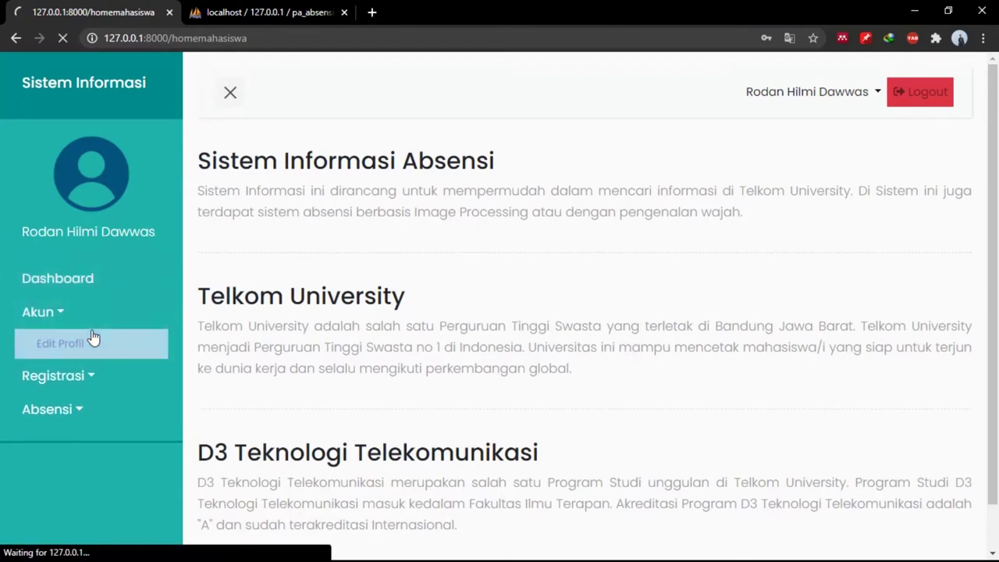
scroll(349, 354, "down", 4)
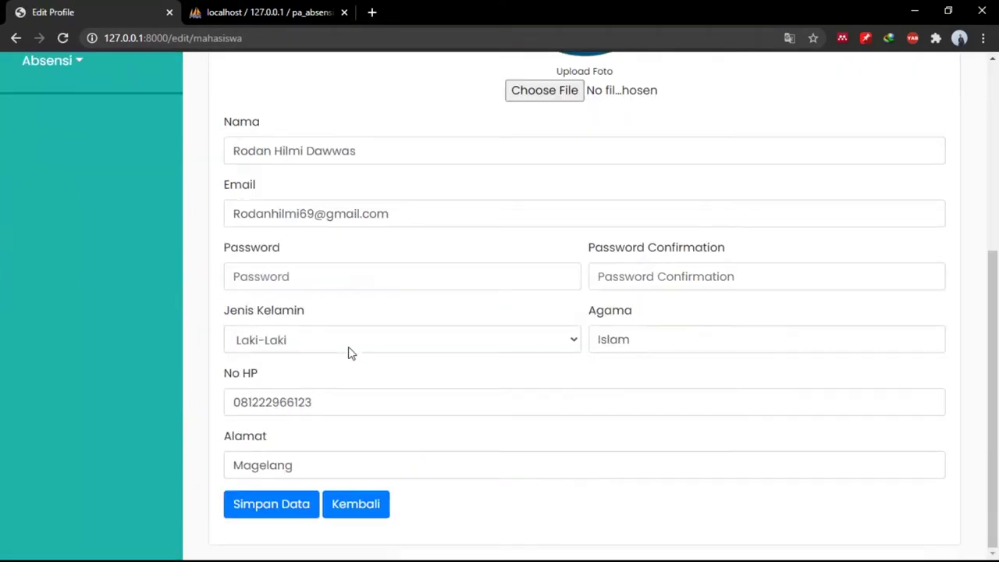
left_click(357, 506)
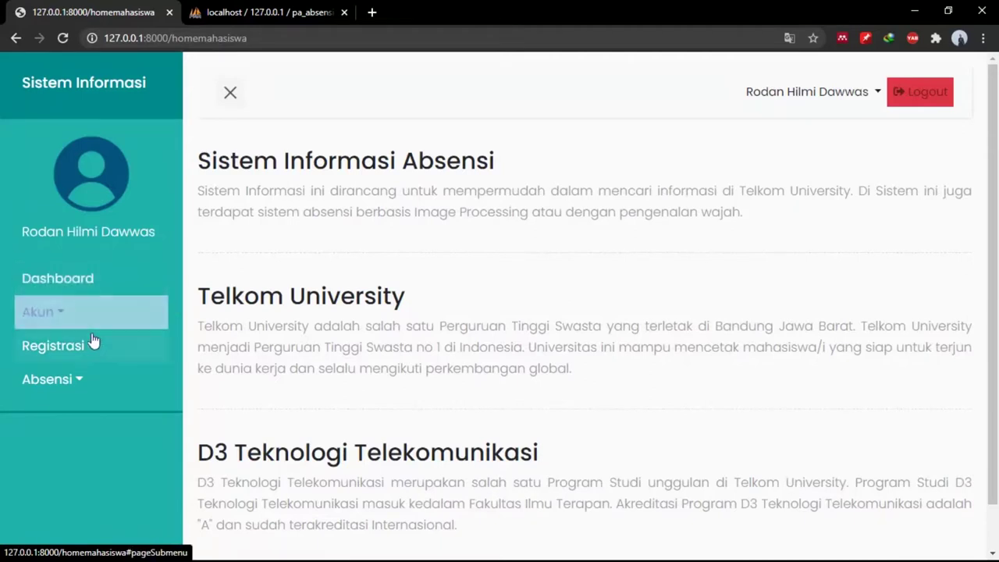
Go to Registrasi > Matakuliah in the sidebar.
left_click(92, 343)
scroll(92, 340, "down", 1)
left_click(81, 330)
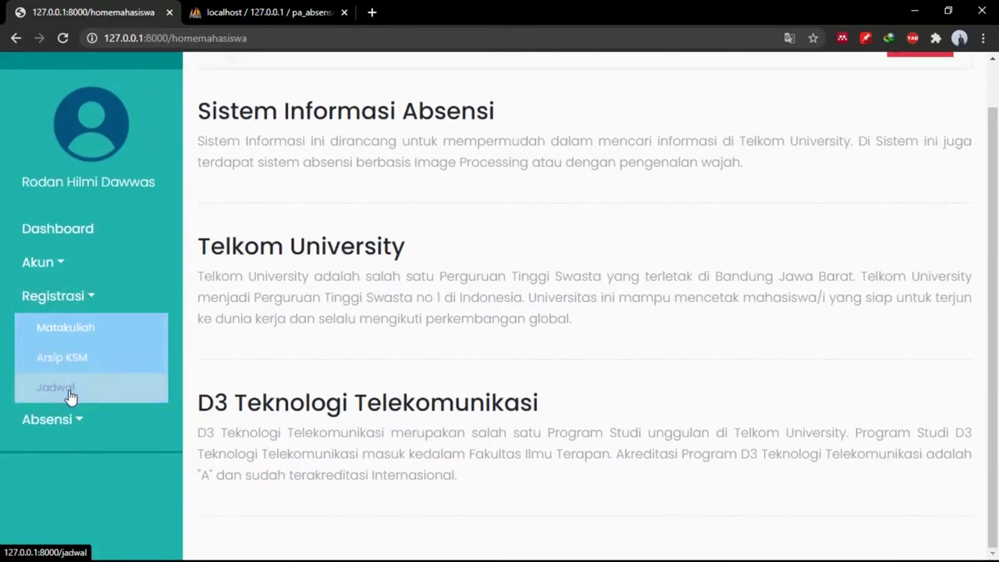
left_click(70, 345)
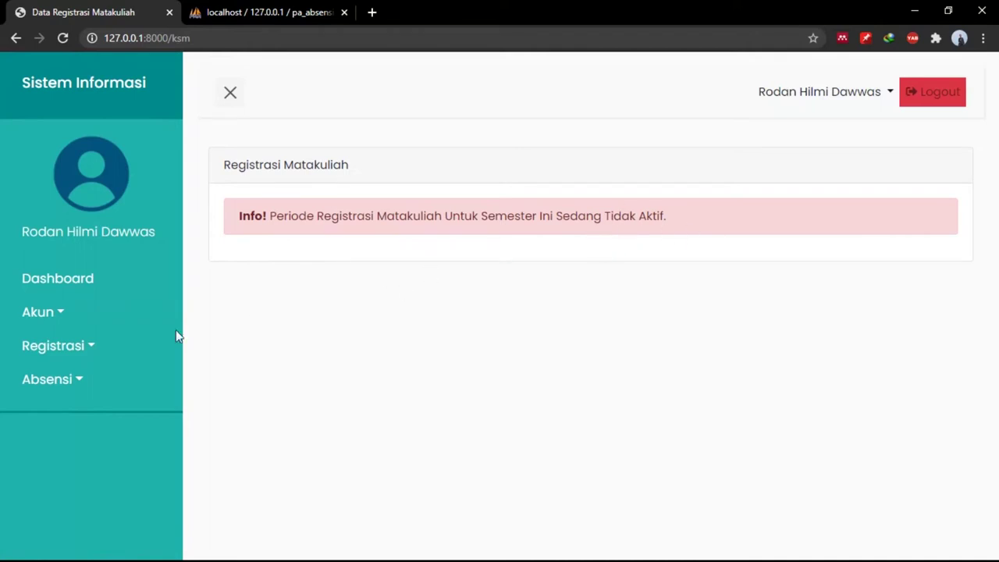
View Registrasi > Arsip KSM and Registrasi > Jadwal, then open Absensi > Kehadiran.
left_click(117, 348)
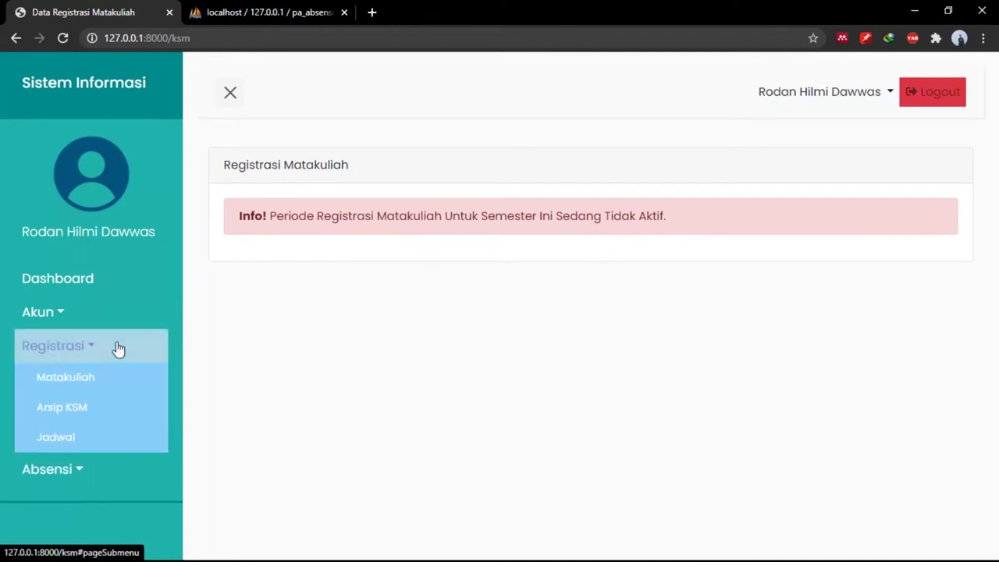
left_click(95, 408)
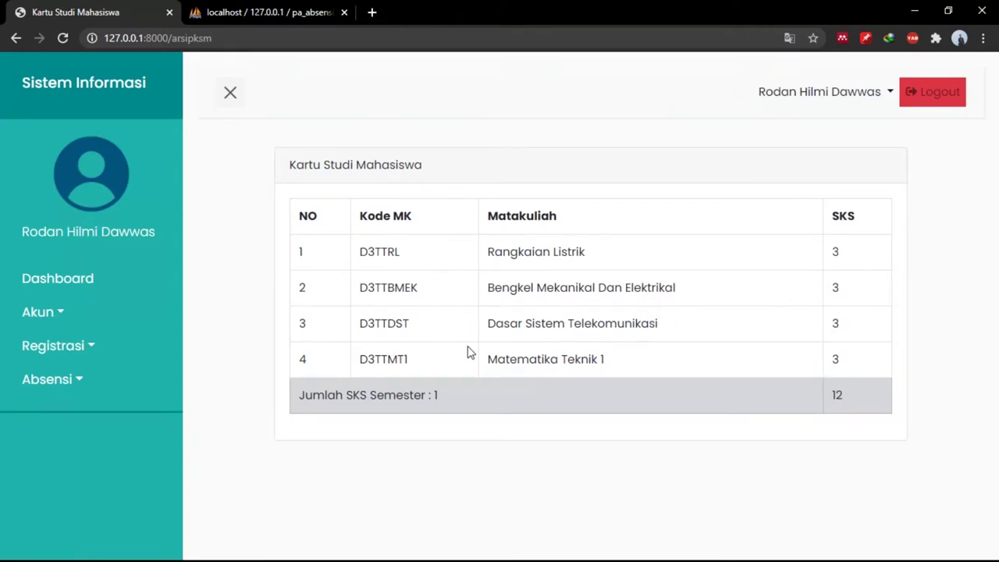
left_click(123, 357)
left_click(85, 434)
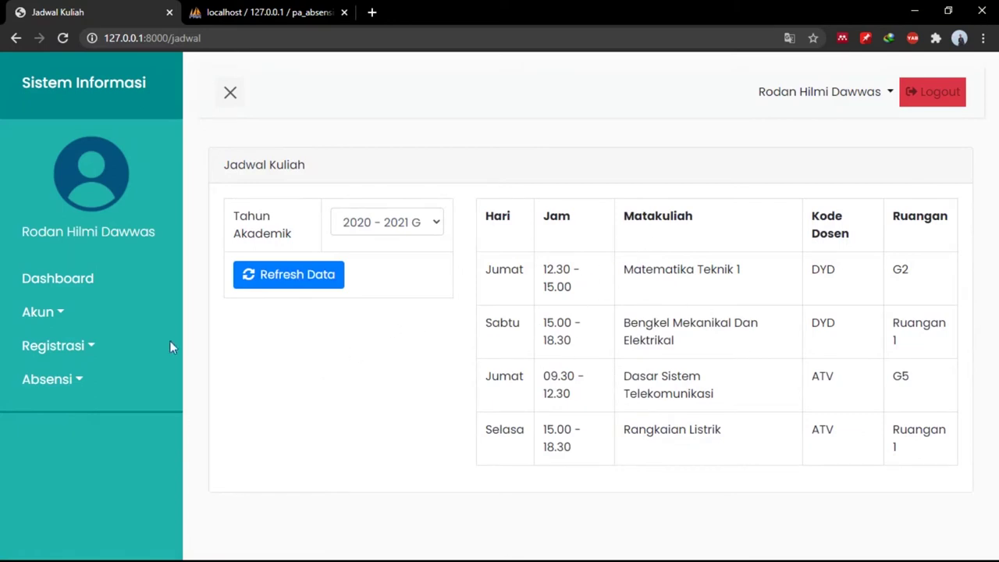
left_click(63, 381)
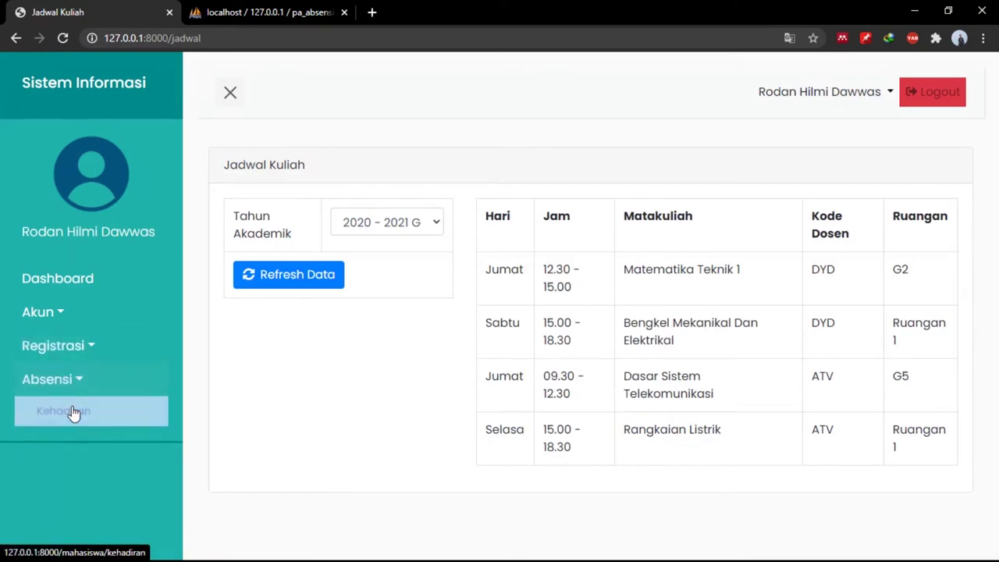
left_click(72, 413)
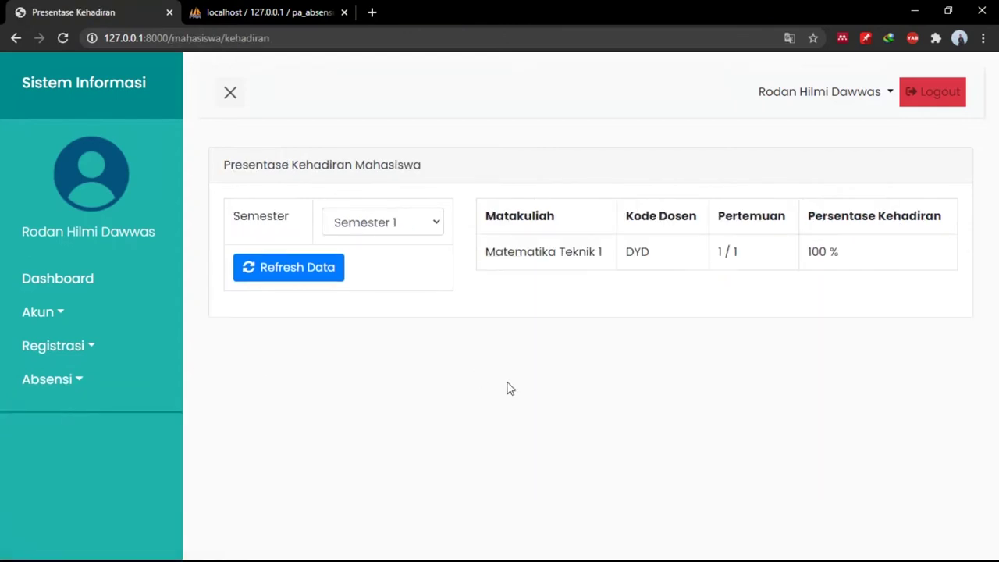
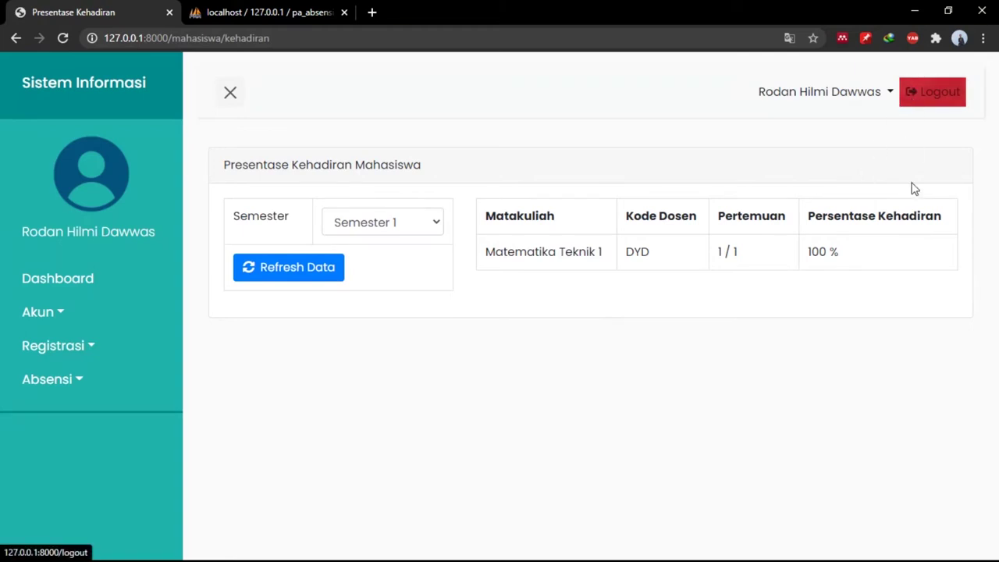
Log out of the student account and sign in as Dosen with the saved lecturer email and password.
left_click(910, 86)
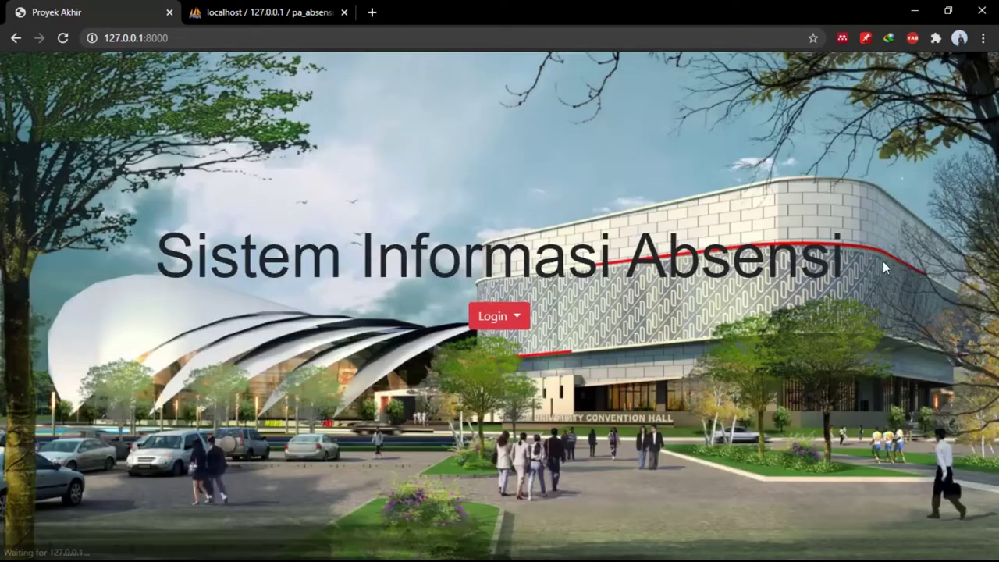
left_click(491, 322)
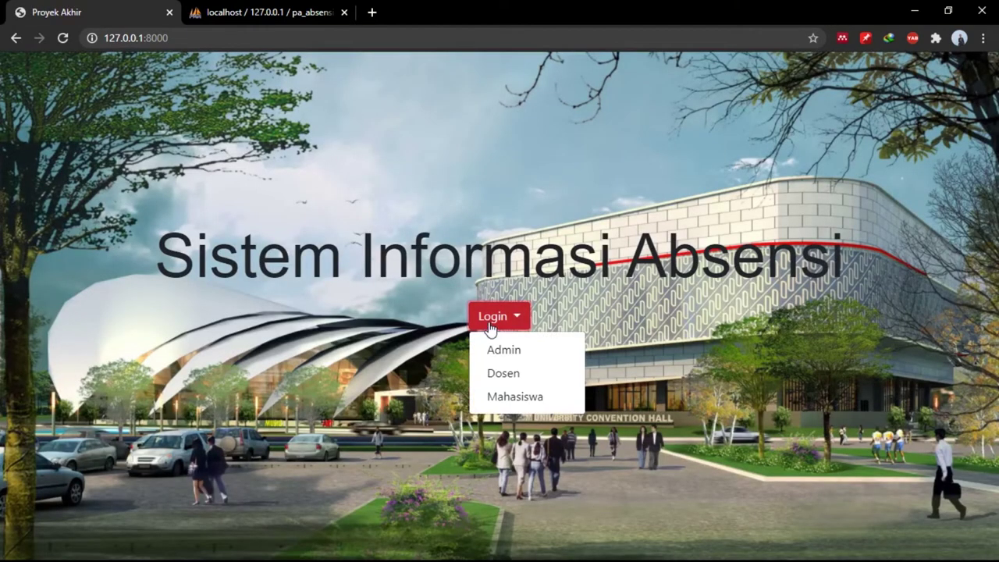
left_click(513, 379)
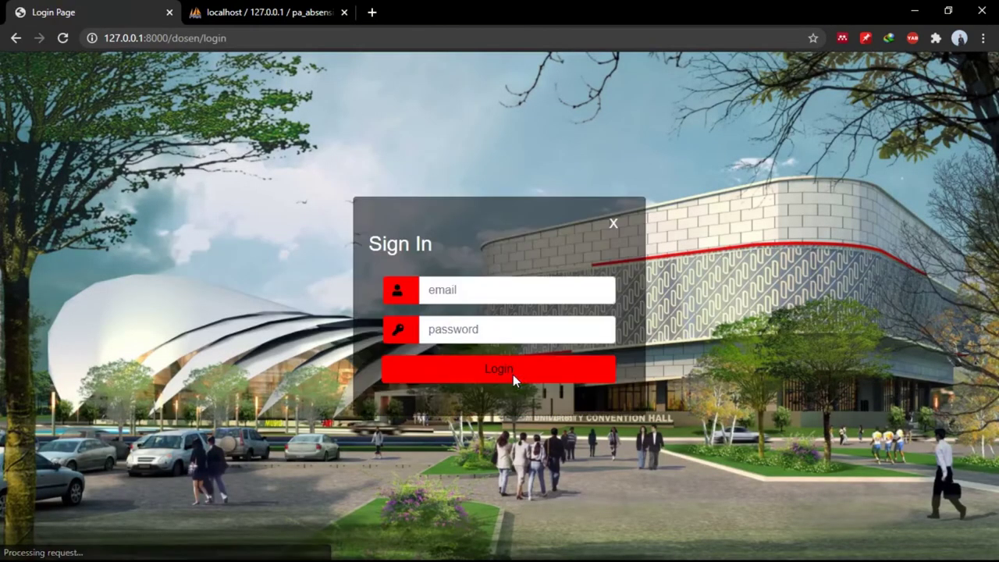
left_click(450, 281)
key("Down")
key("Down")
key("Down")
key("Return")
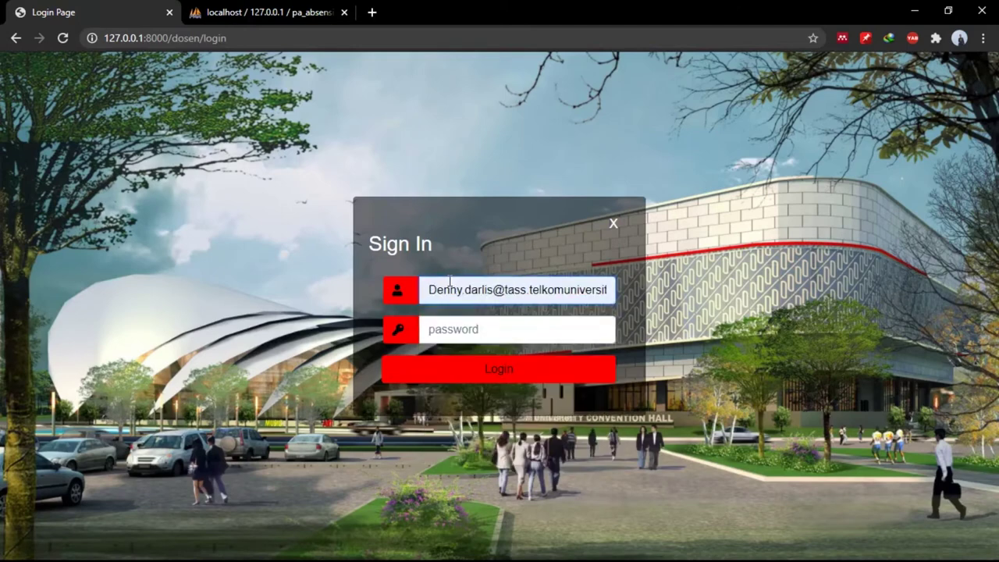
type("12345678")
key("Return")
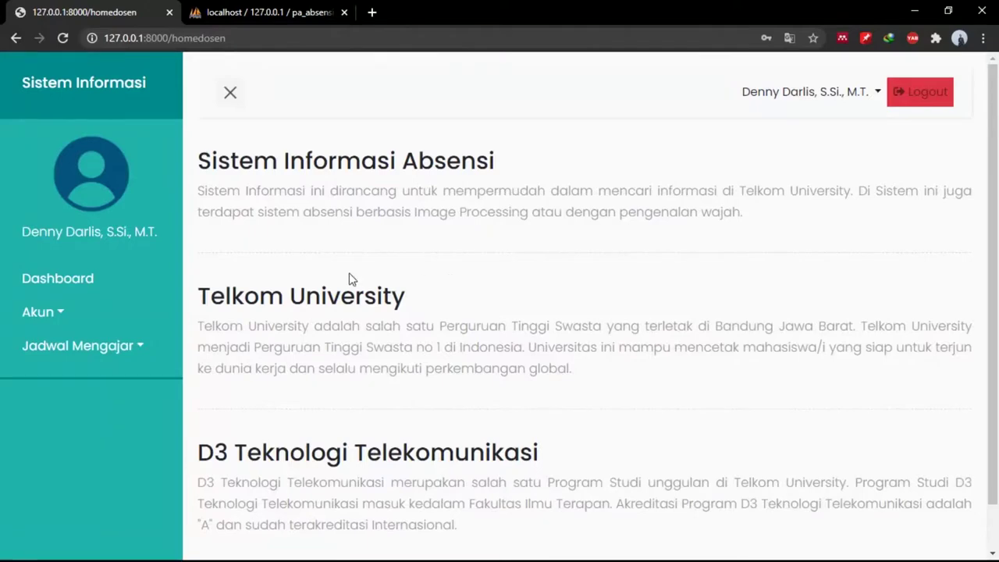
Look at the lecturer's Edit Profil form without saving, then open Jadwal Mengajar > Absensi.
left_click(77, 320)
left_click(78, 345)
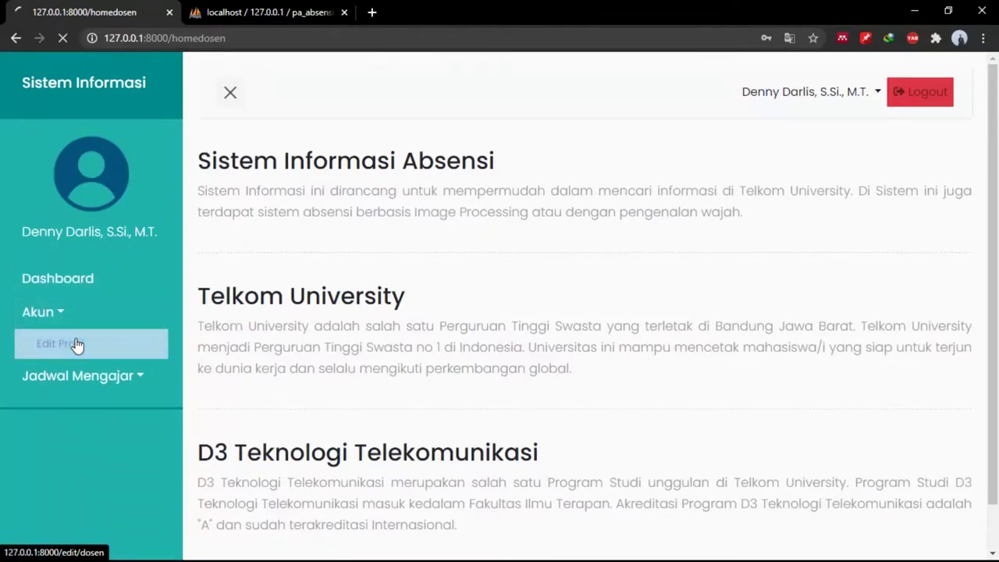
scroll(82, 346, "down", 3)
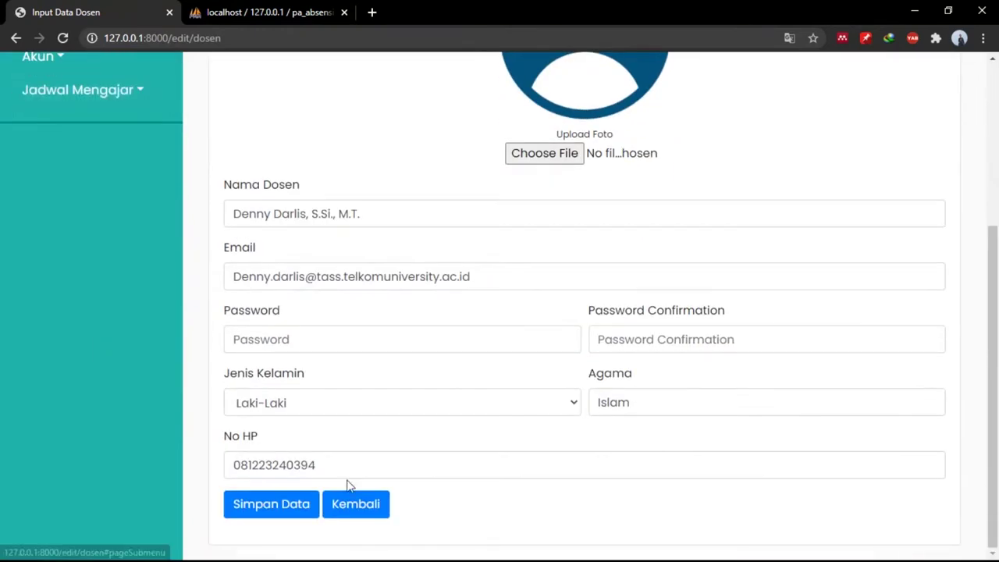
left_click(363, 504)
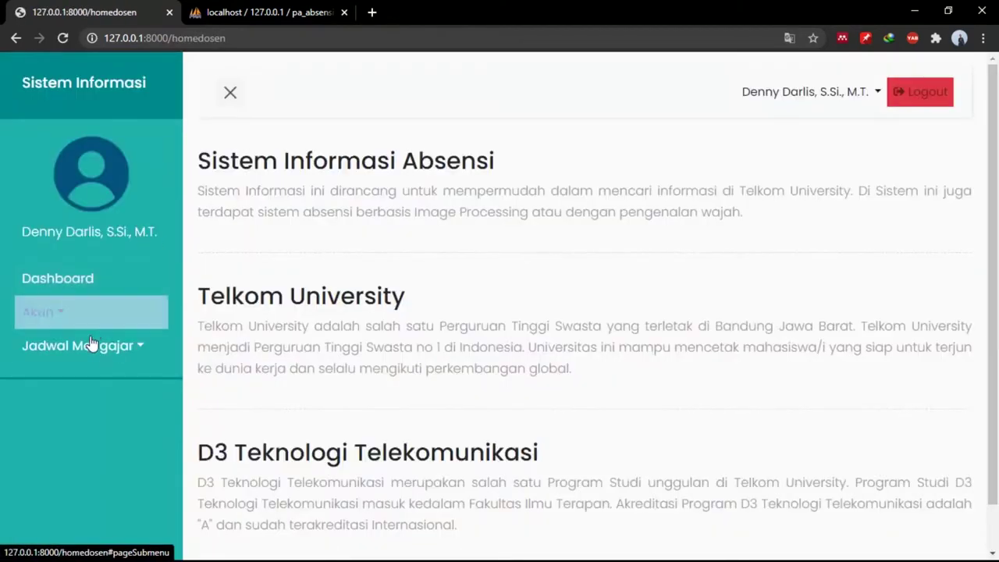
left_click(91, 344)
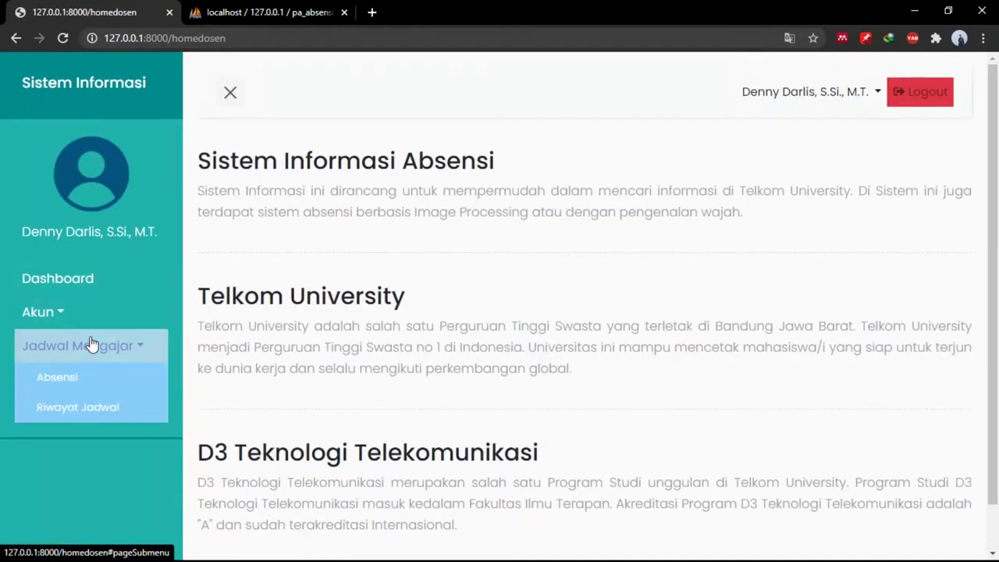
left_click(95, 380)
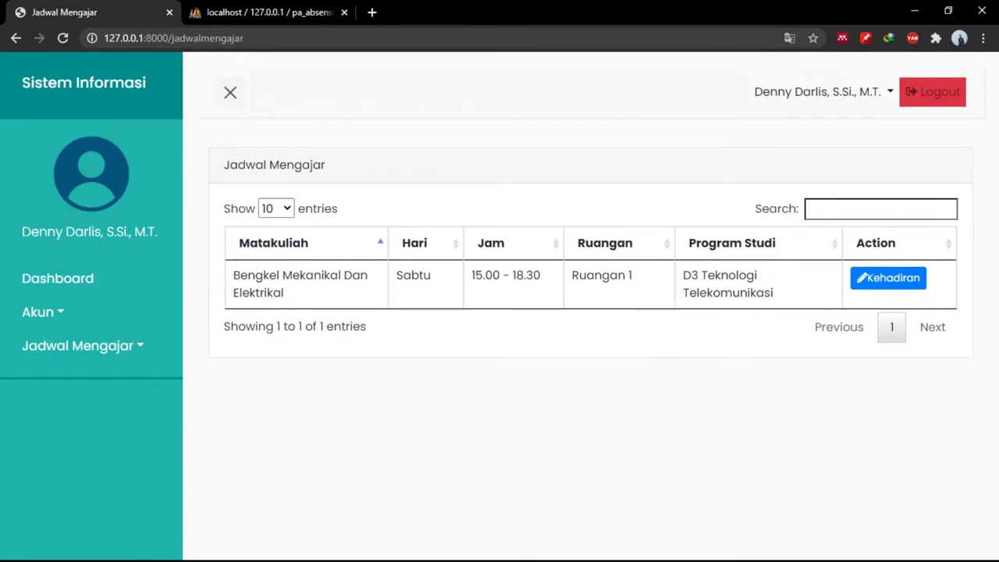
Check today's date in the Windows calendar, then re-expand the Jadwal Mengajar section.
key("super")
key("super")
key("super")
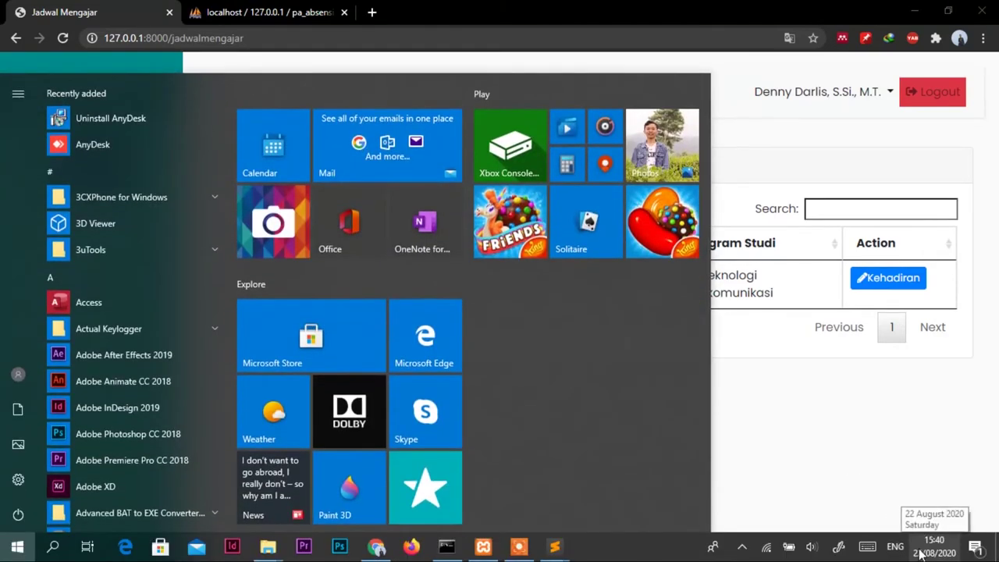
key("super")
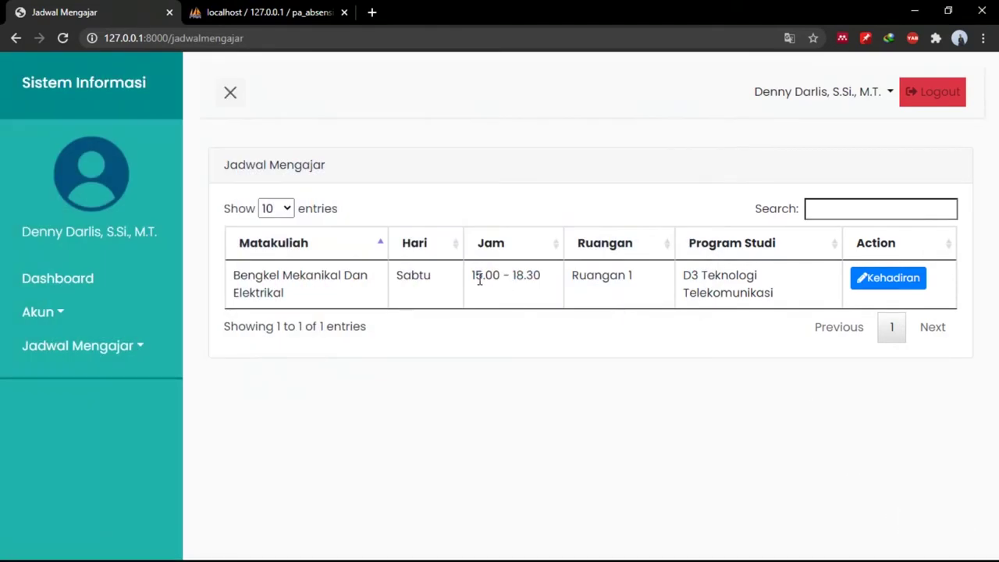
key("super")
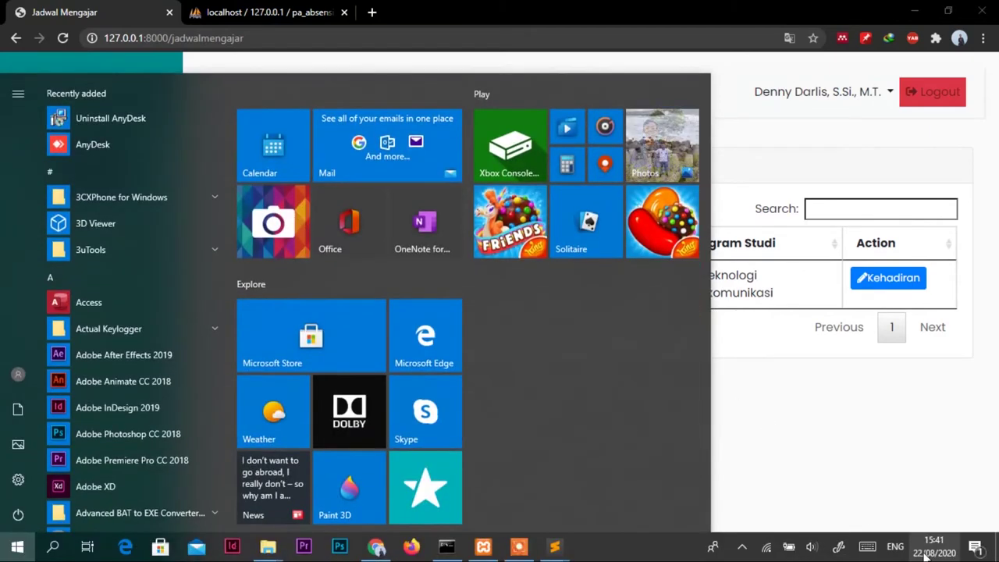
left_click(927, 552)
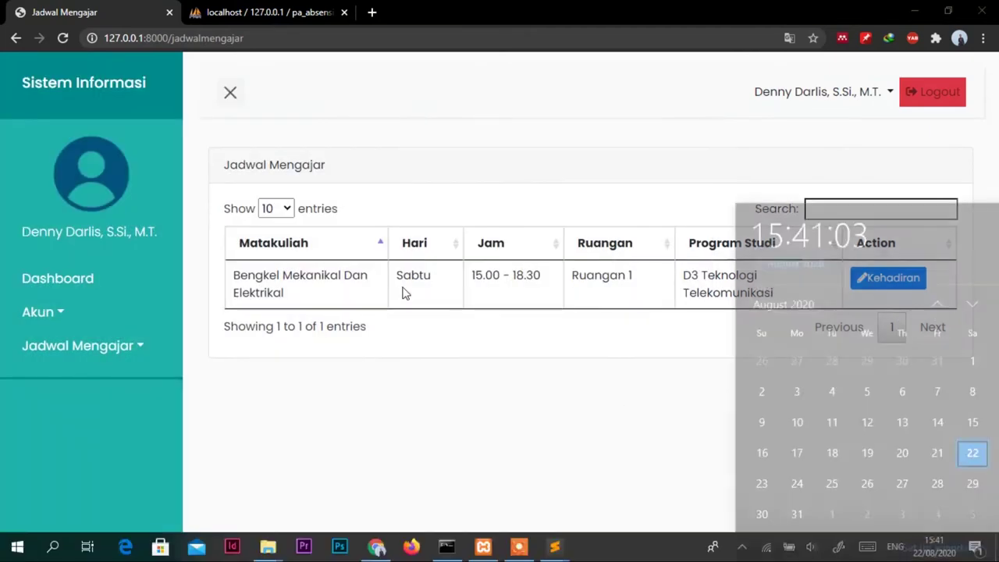
left_click(587, 357)
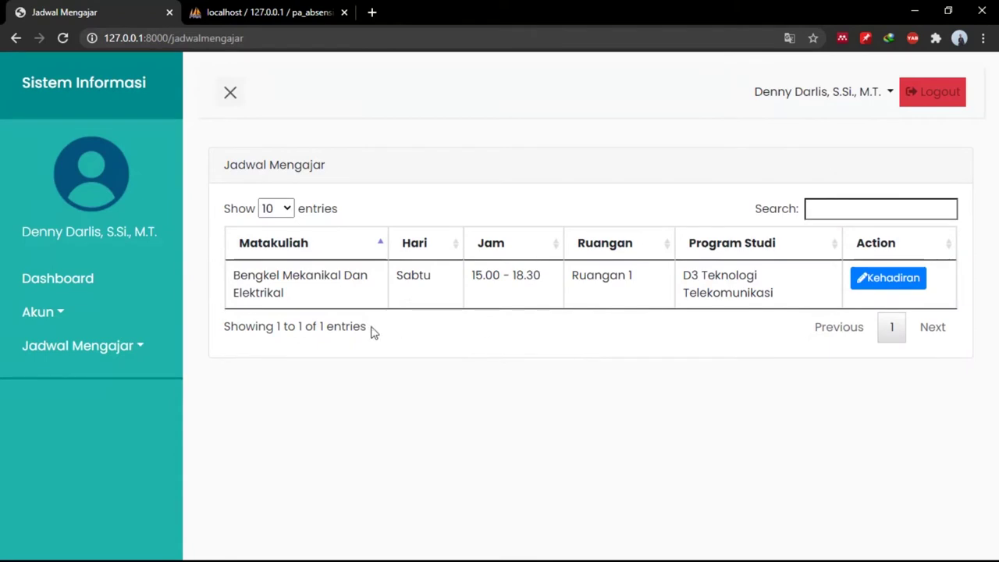
left_click(111, 346)
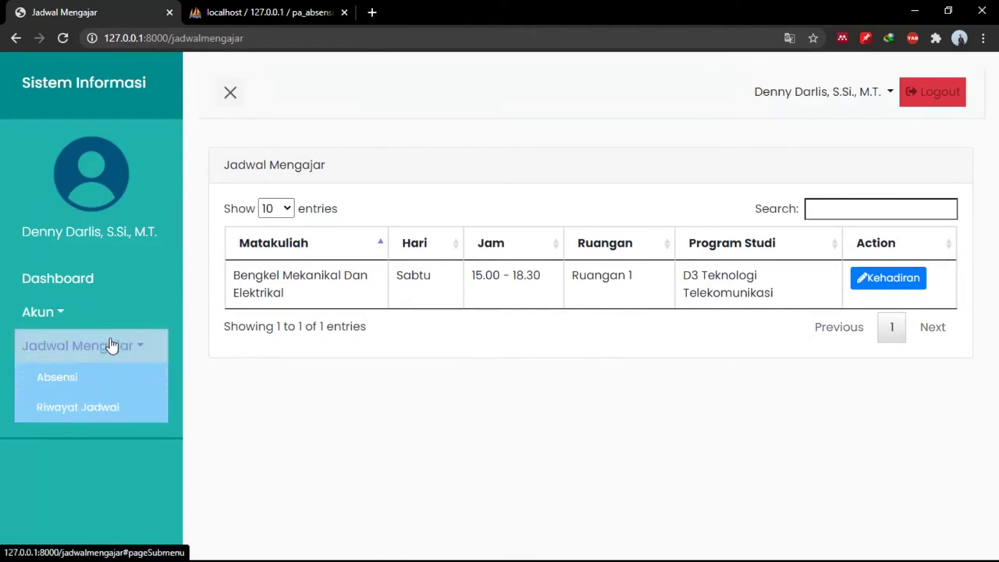
left_click(108, 413)
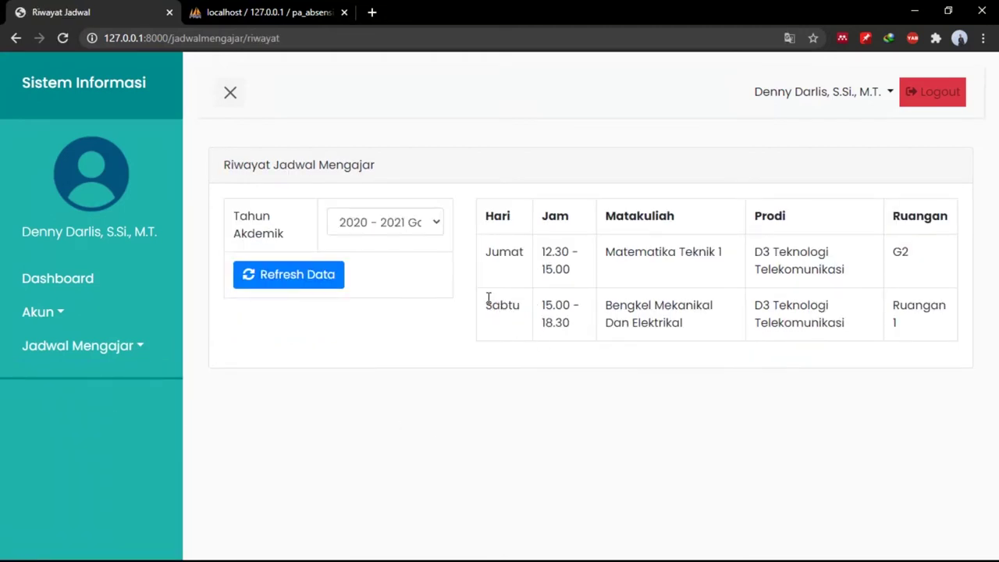
left_click_drag(488, 297, 723, 323)
left_click(724, 324)
left_click(148, 352)
left_click(105, 391)
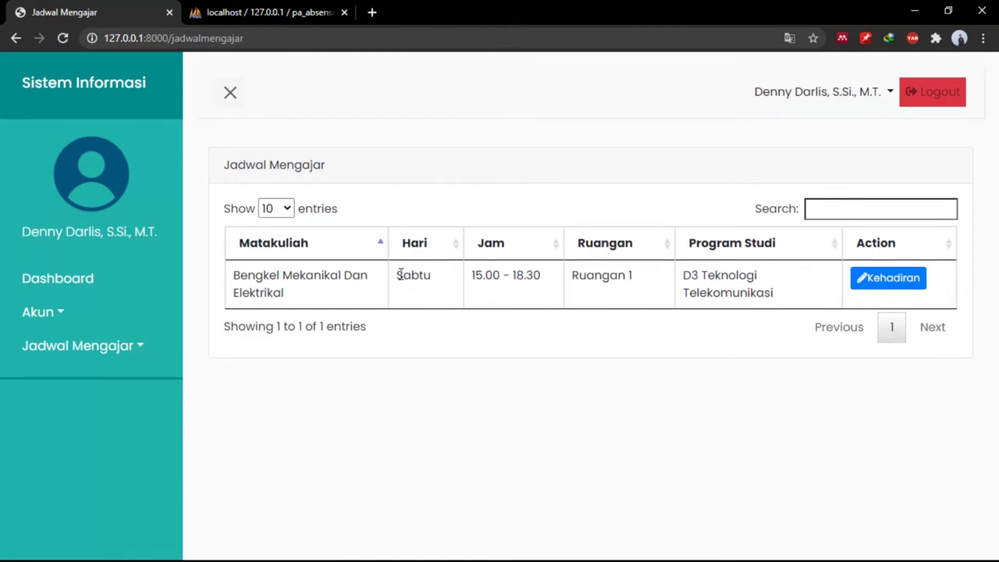
left_click_drag(397, 273, 432, 268)
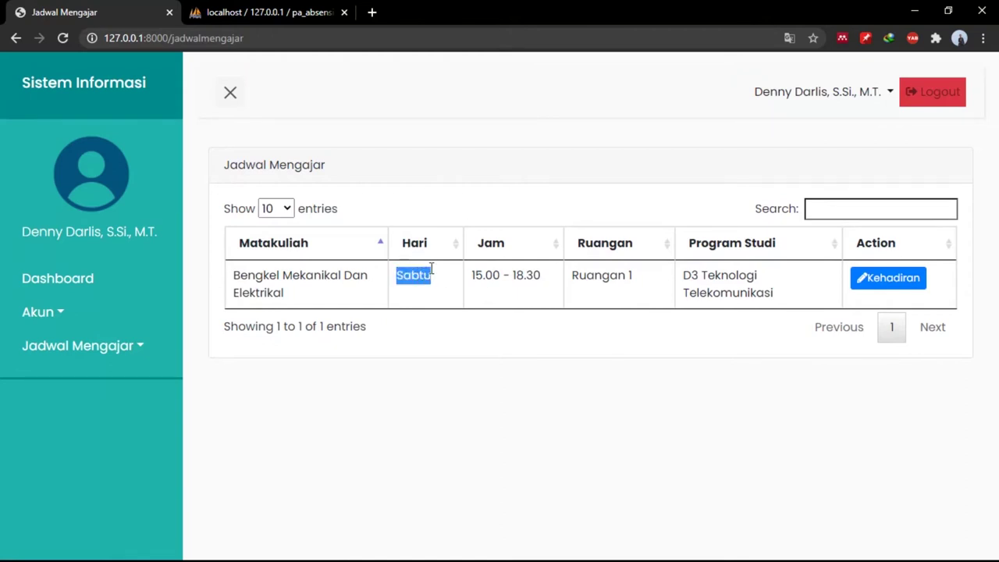
left_click(502, 272)
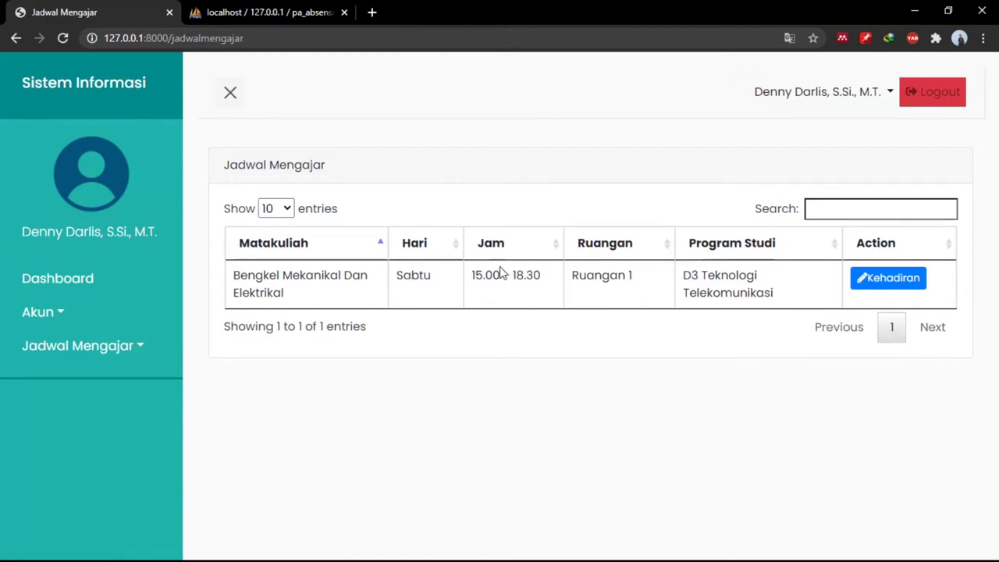
Open Kehadiran for Bengkel Mekanikal Dan Elektrikal and start Input Kehadiran for meeting 1.
left_click(889, 281)
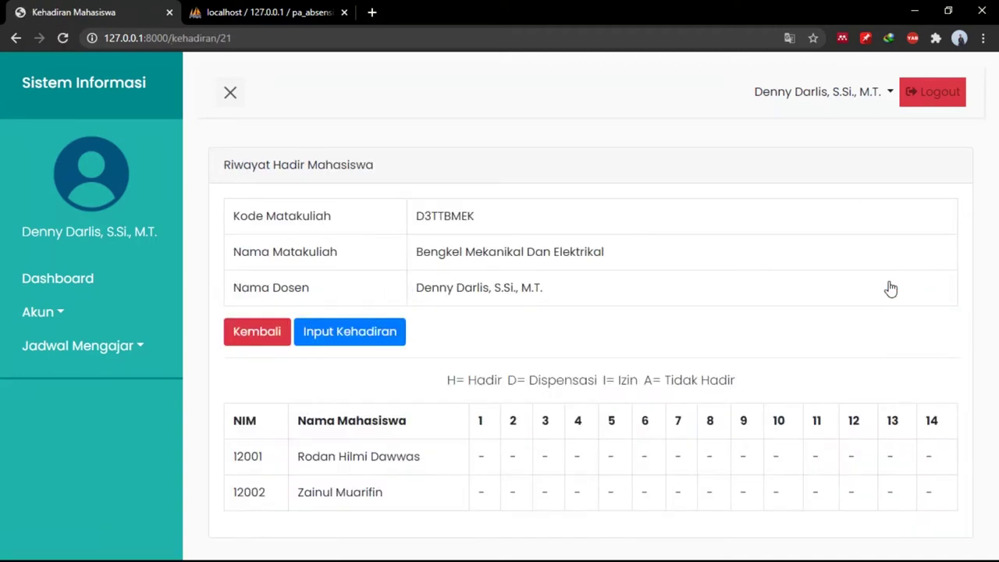
left_click(379, 336)
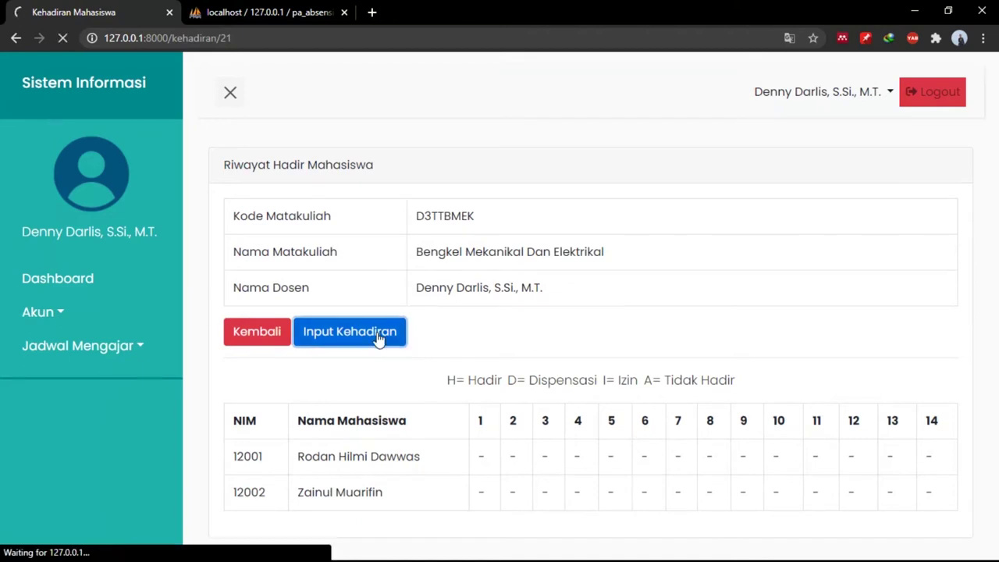
scroll(455, 405, "down", 2)
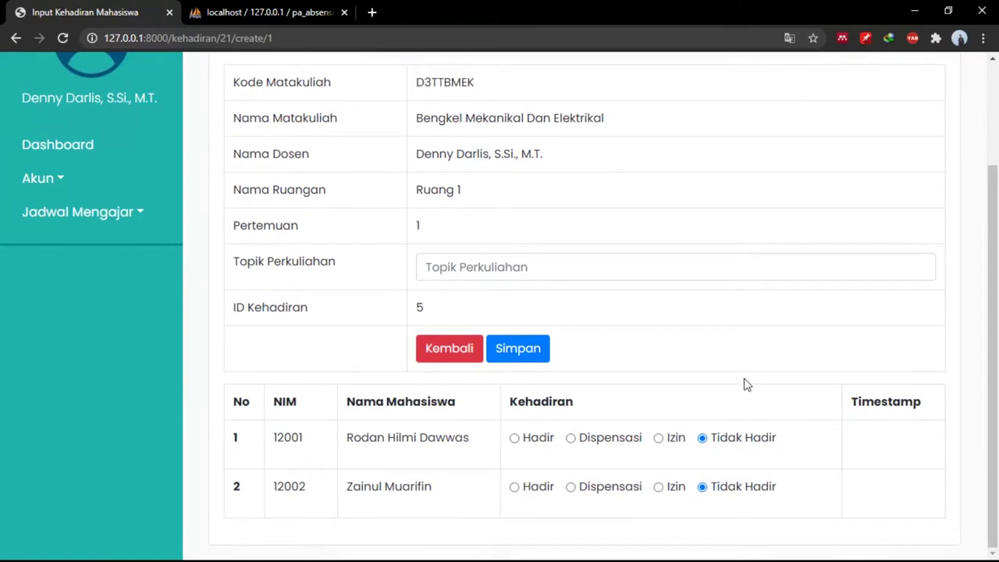
scroll(744, 383, "up", 1)
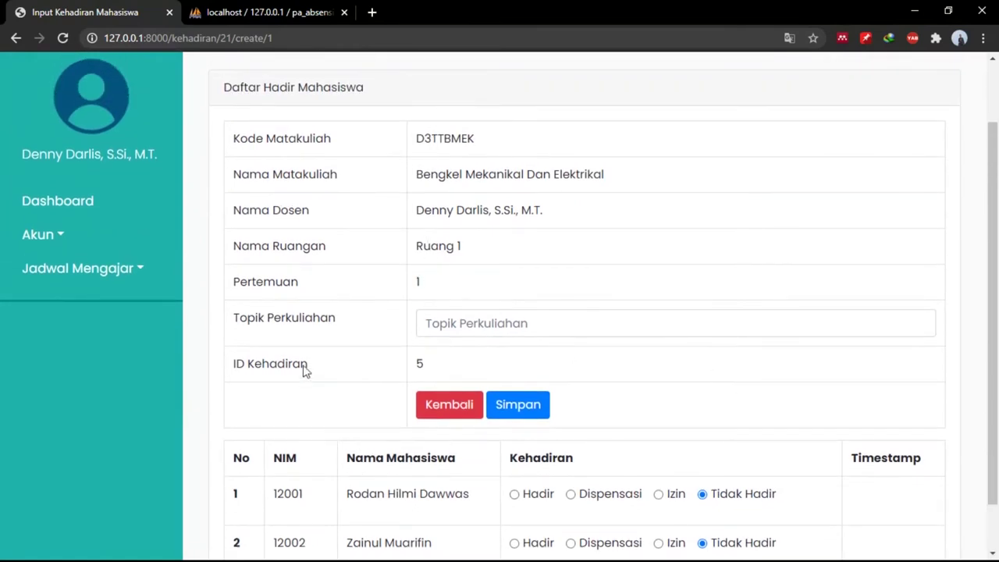
Highlight the attendance ID 5 and the meeting number 1 on the form.
left_click_drag(434, 366, 380, 377)
left_click(468, 373)
left_click_drag(455, 373, 412, 374)
left_click_drag(439, 289, 377, 295)
Try the Hadir and Dispensasi options for the first student, then leave via Kembali without saving.
scroll(624, 419, "down", 1)
left_click(558, 279)
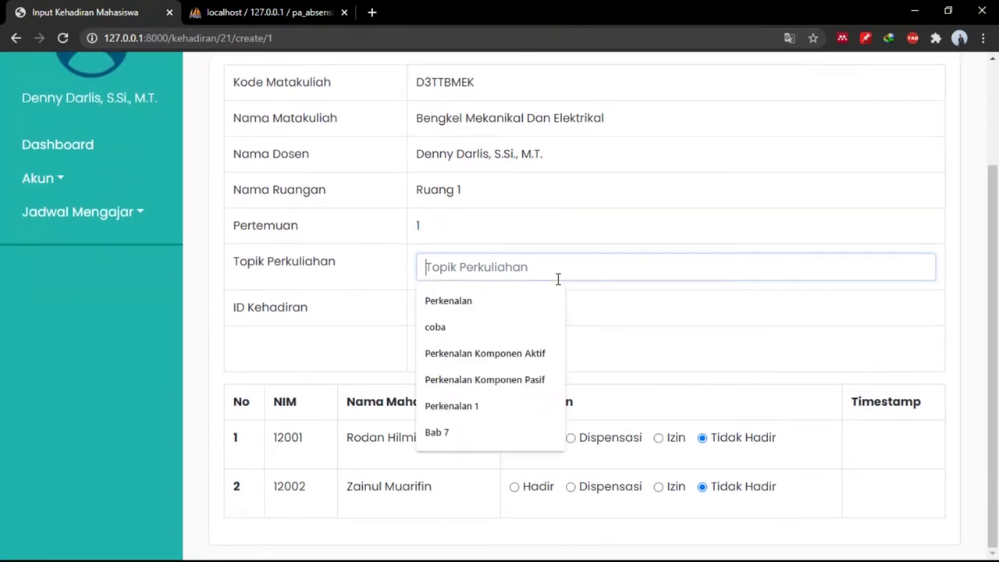
left_click(728, 351)
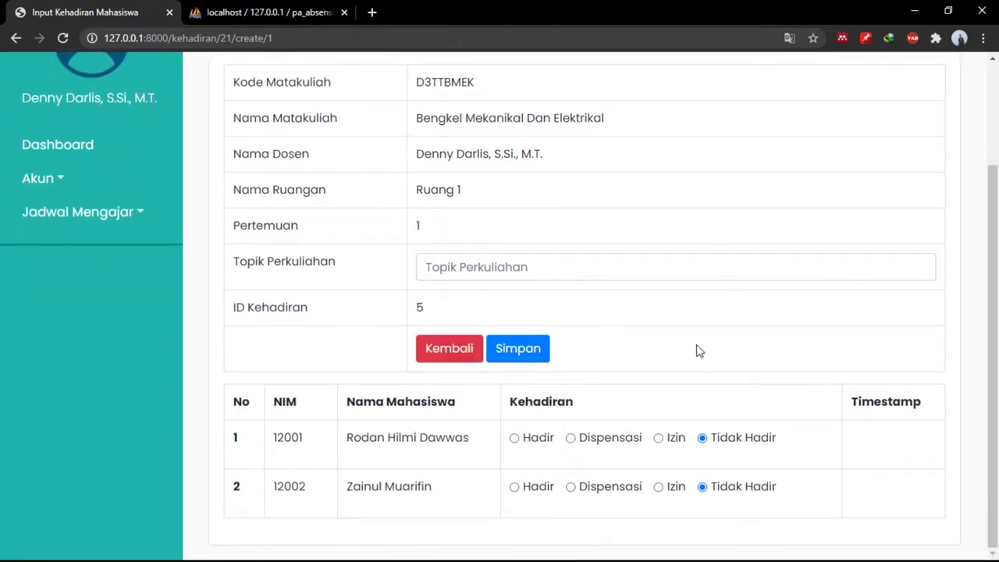
left_click(518, 440)
left_click(571, 439)
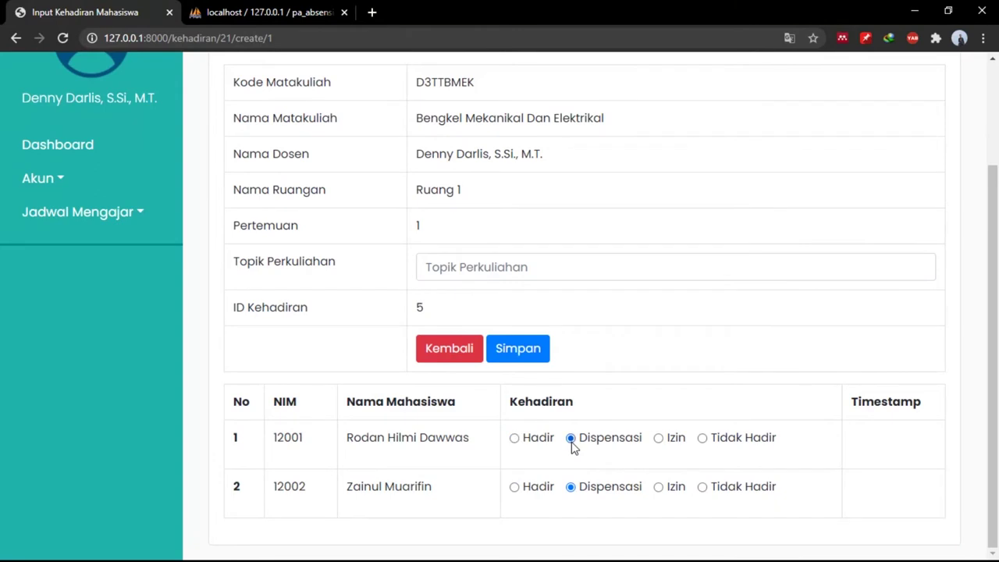
left_click(472, 353)
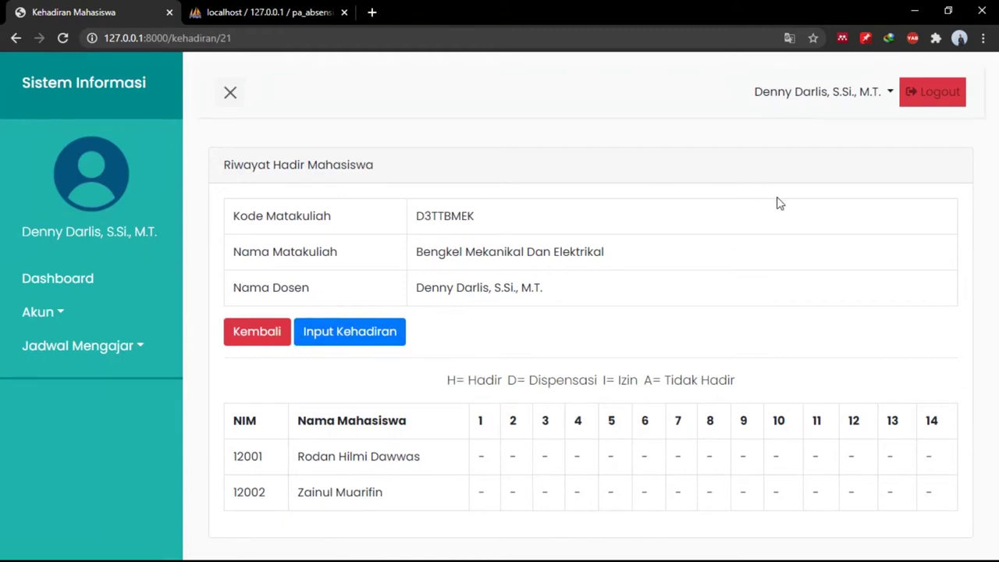
Log out of the lecturer account with the top-right Logout button.
left_click(916, 95)
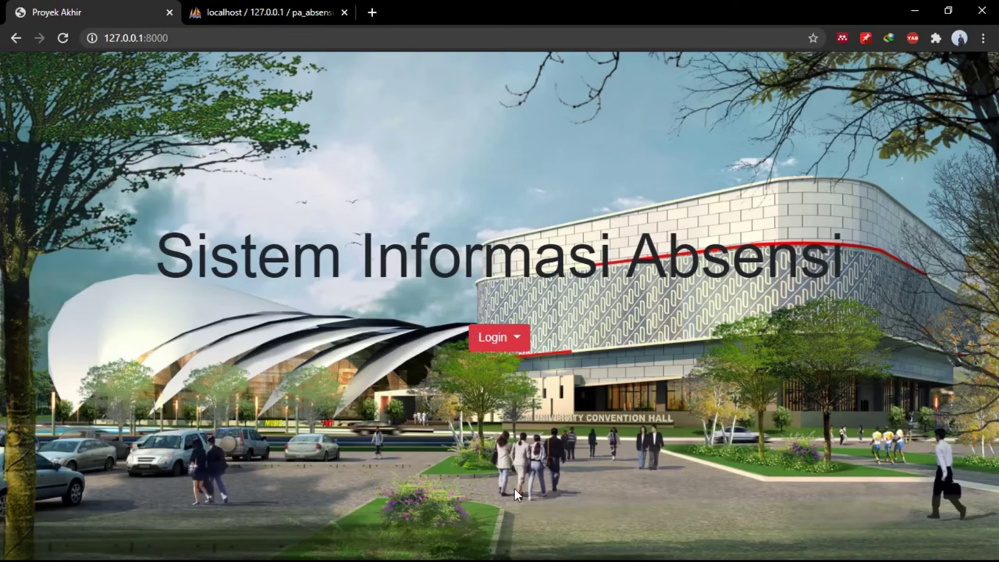
Sign in as Admin with the saved e-mail and password, then open User > Mahasiswa.
left_click(498, 337)
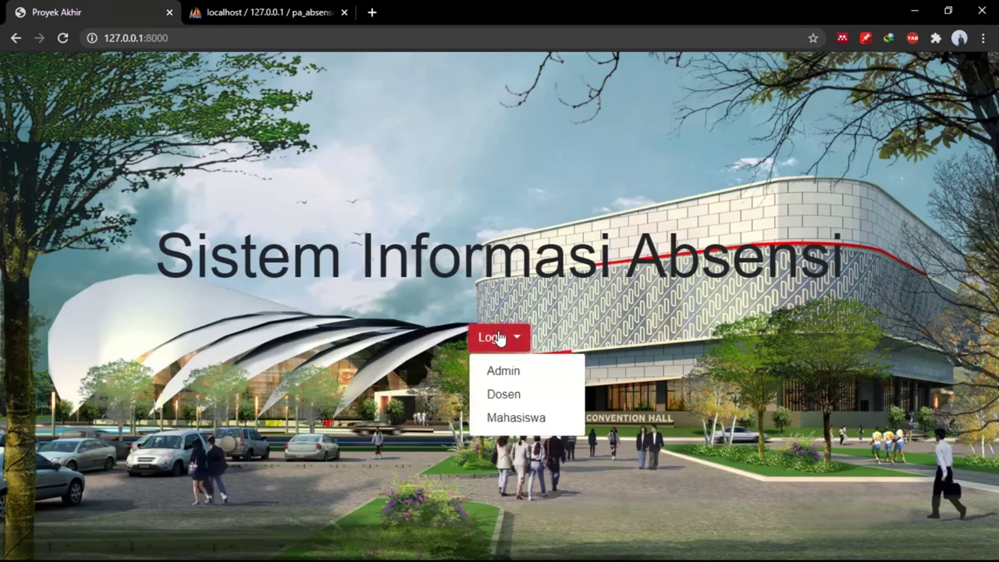
left_click(514, 379)
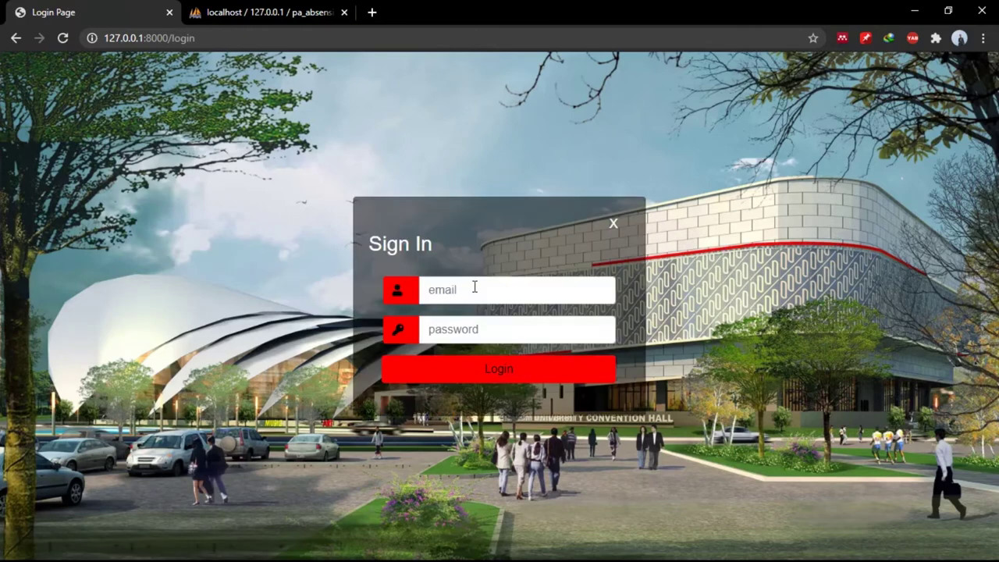
left_click(475, 288)
key("Down")
key("Down")
key("Return")
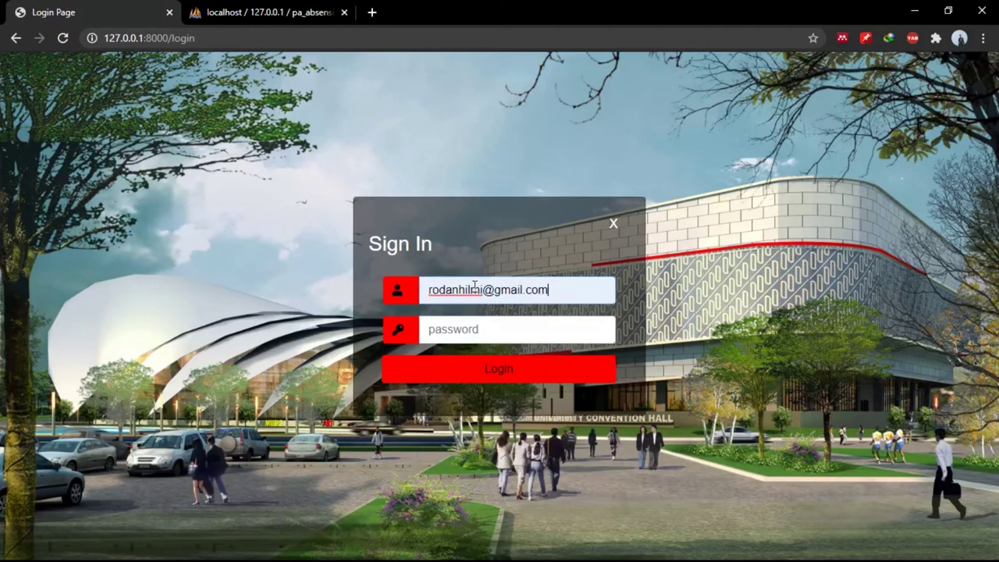
key("Tab")
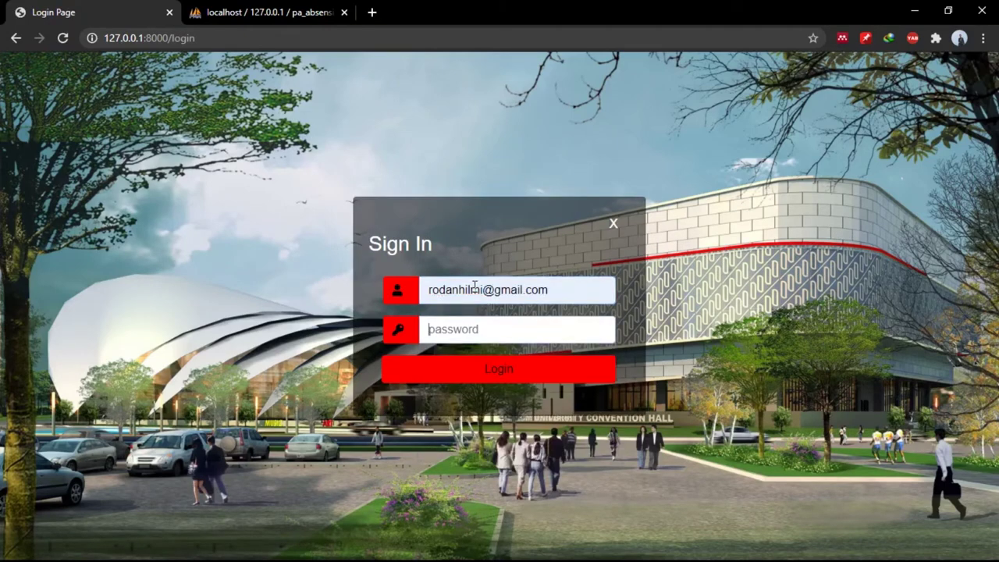
type("admin123")
key("Return")
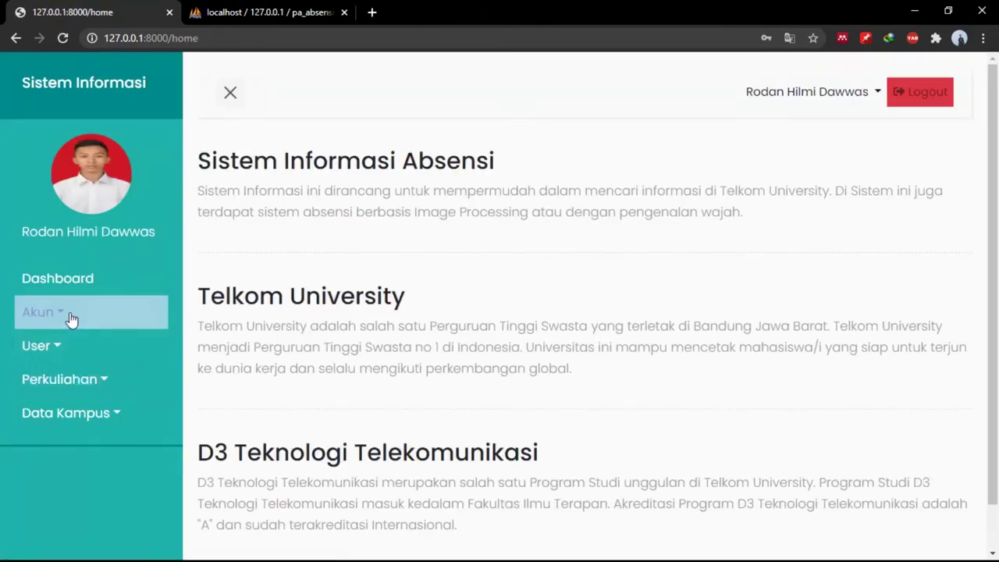
left_click(64, 345)
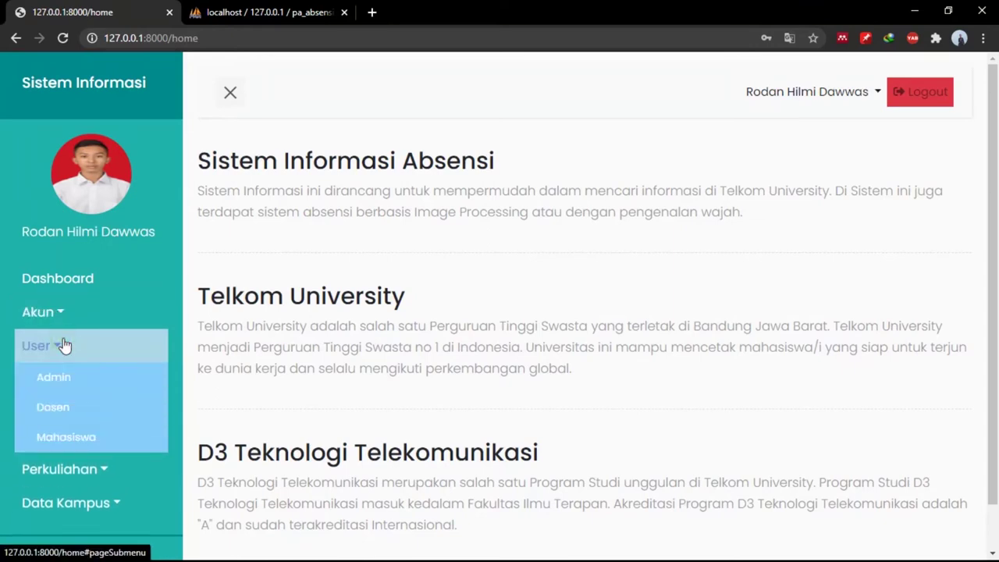
left_click(74, 440)
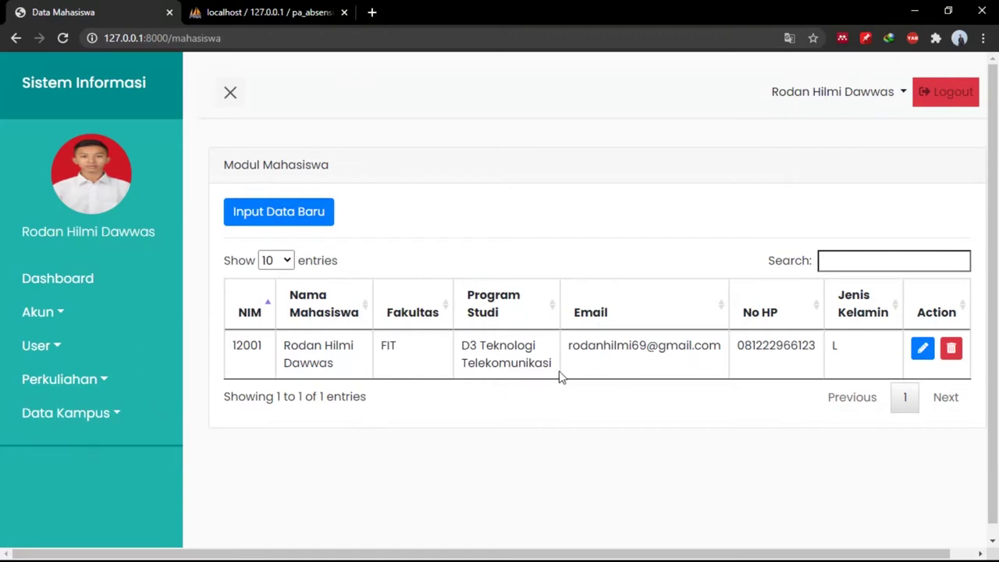
Start a new student record with NIM 12002 and the student's suggested full name.
left_click(311, 221)
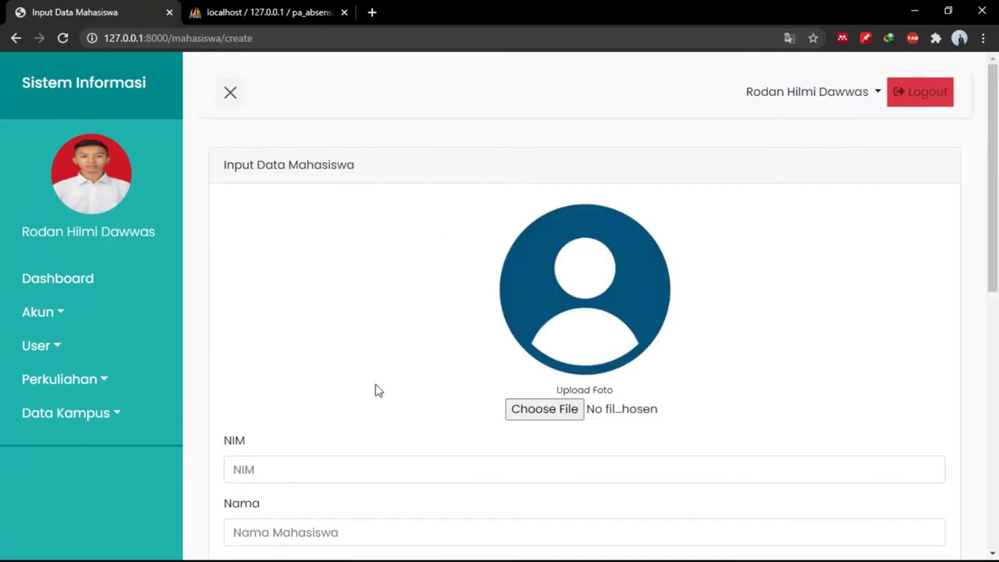
scroll(375, 390, "down", 3)
left_click(307, 356)
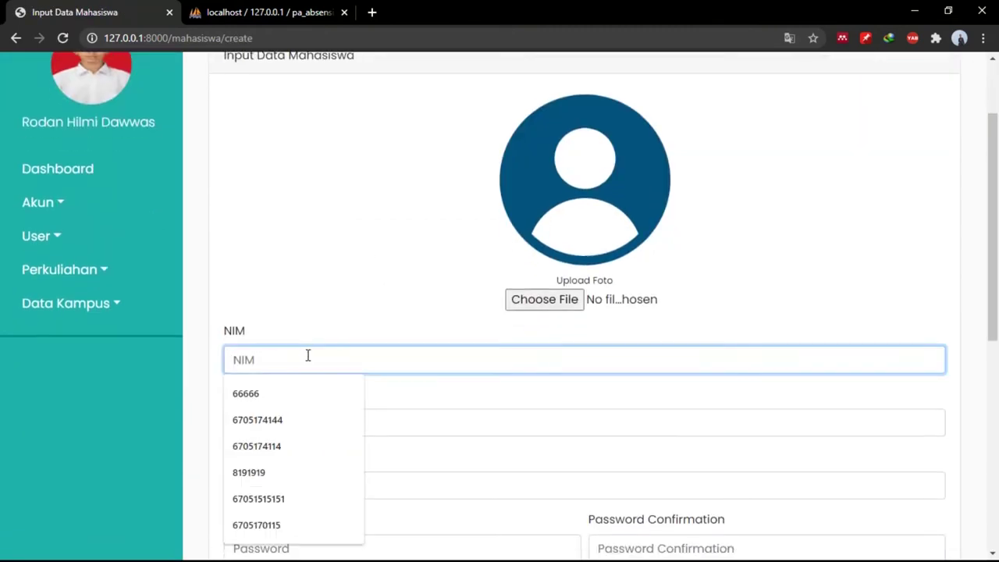
type("12002")
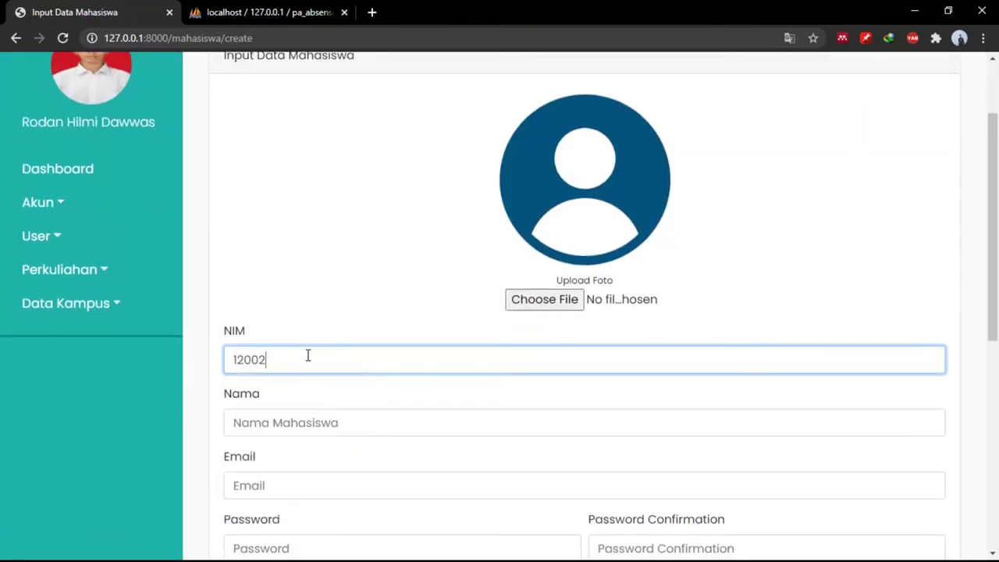
left_click(286, 424)
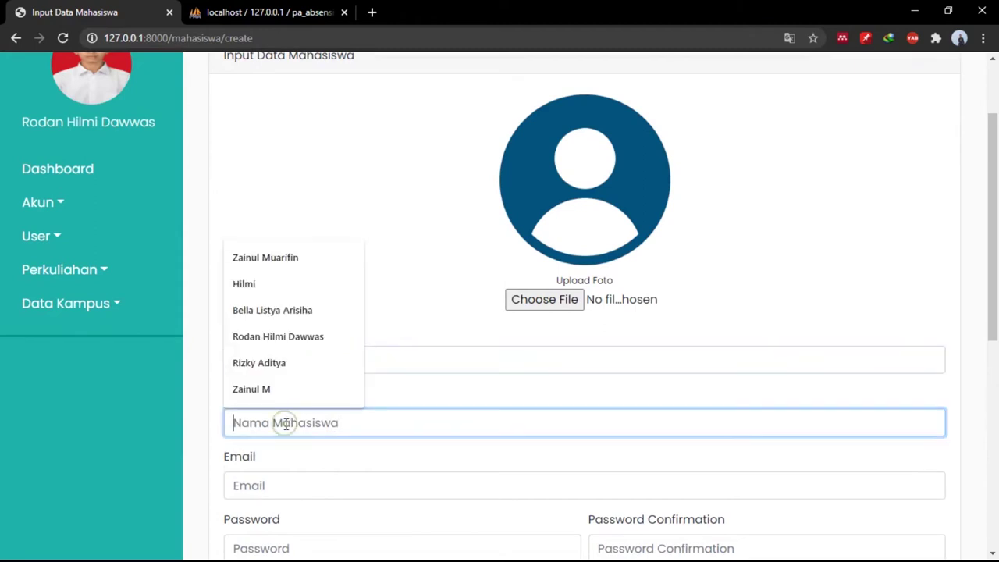
type("Za")
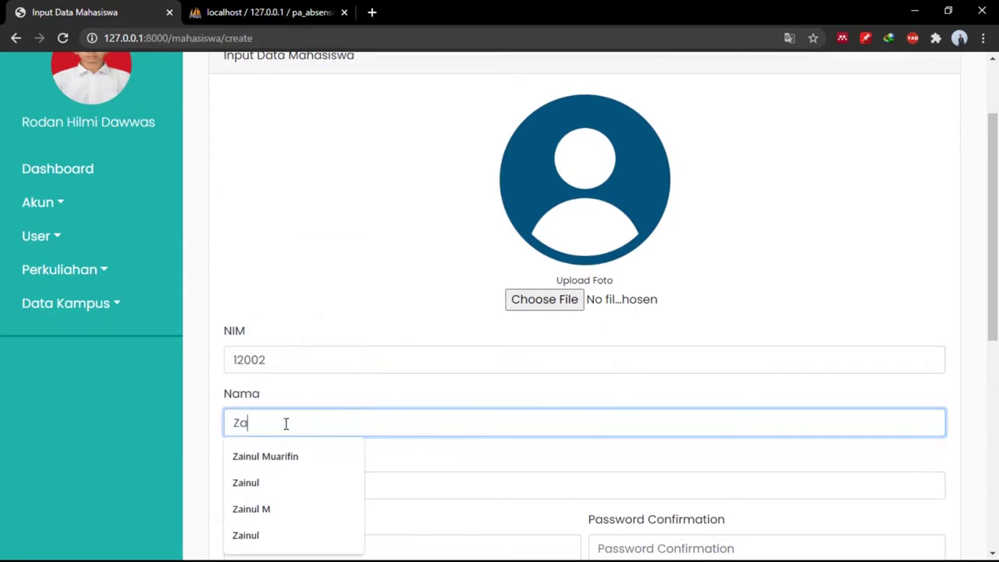
key("Down")
key("Return")
key("Tab")
Fill in the student's suggested e-mail address and the password and confirmation fields.
scroll(286, 424, "down", 1)
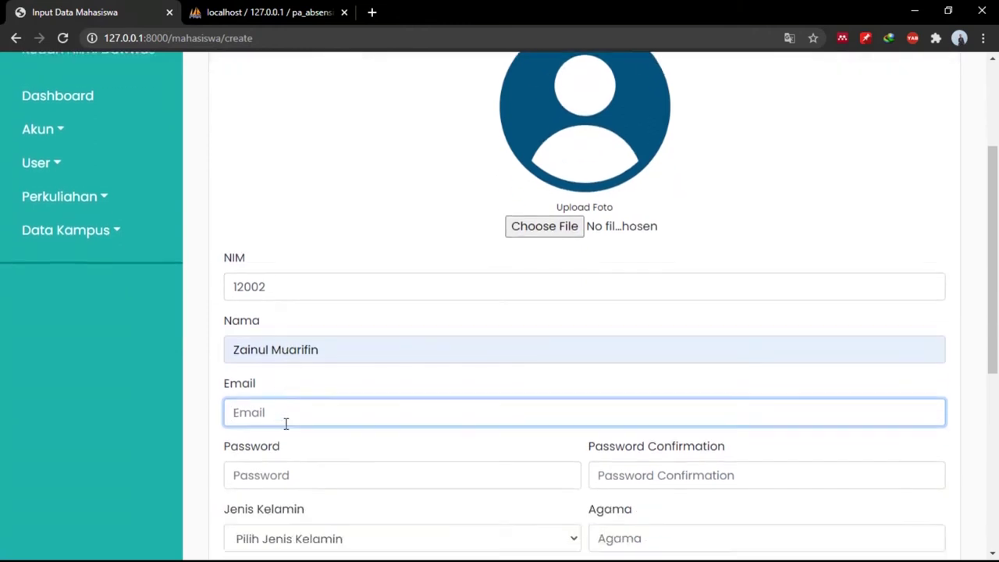
type("zai")
key("Down")
key("Return")
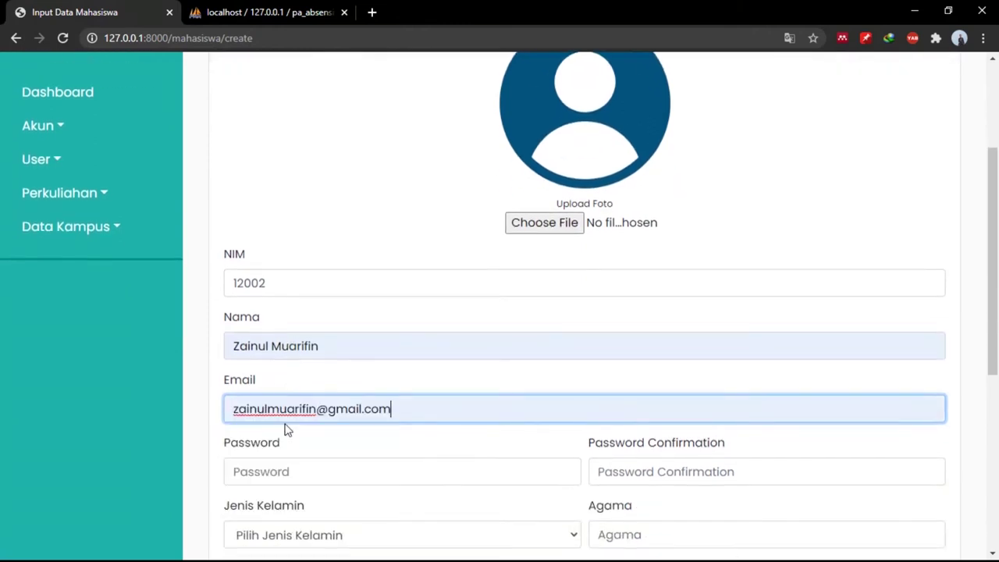
key("Tab")
type("123")
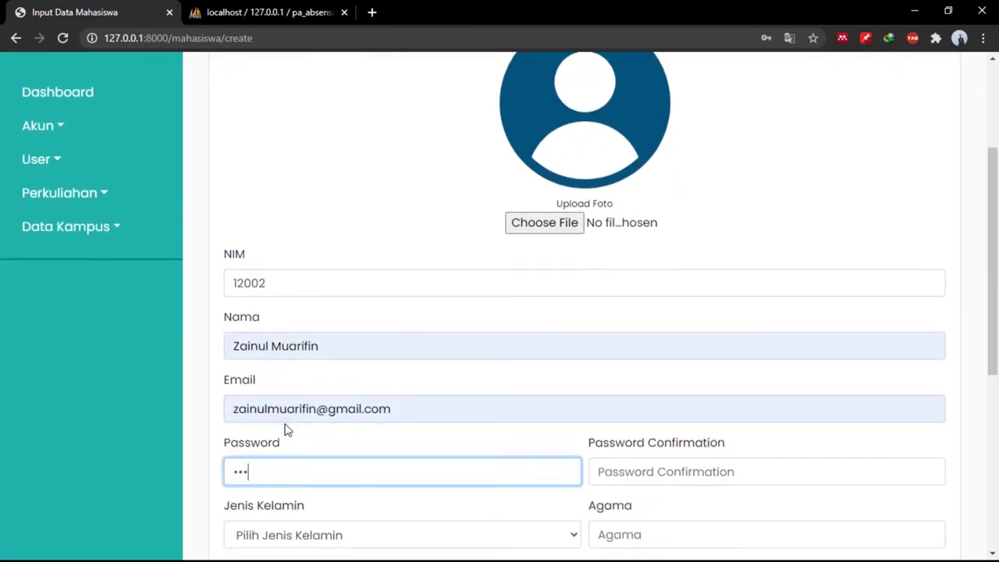
key("Tab")
type("1")
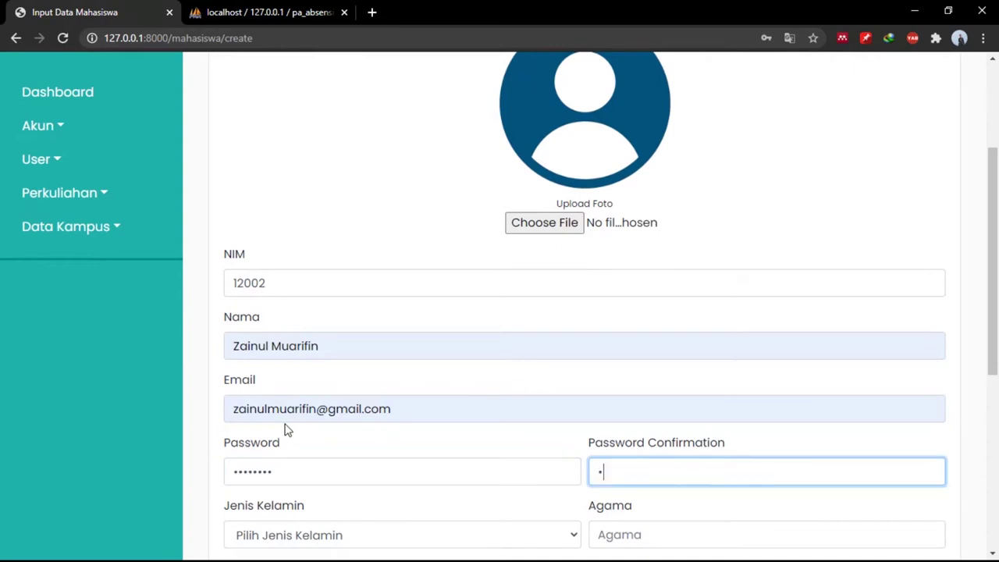
Set gender Laki-Laki, religion Islam and study program D3 Teknologi Telekomunikasi.
scroll(285, 430, "down", 2)
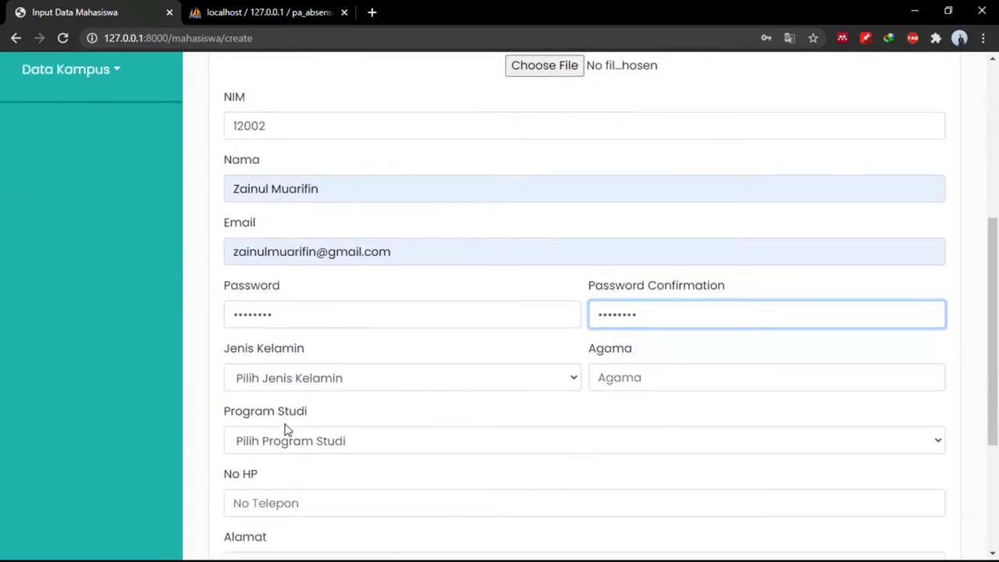
left_click(340, 371)
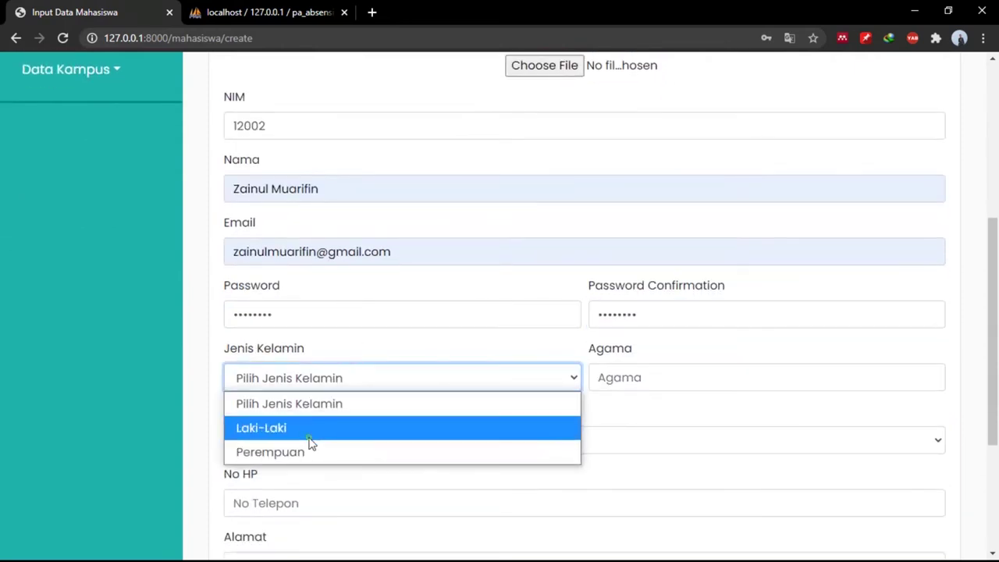
left_click(310, 437)
left_click(619, 375)
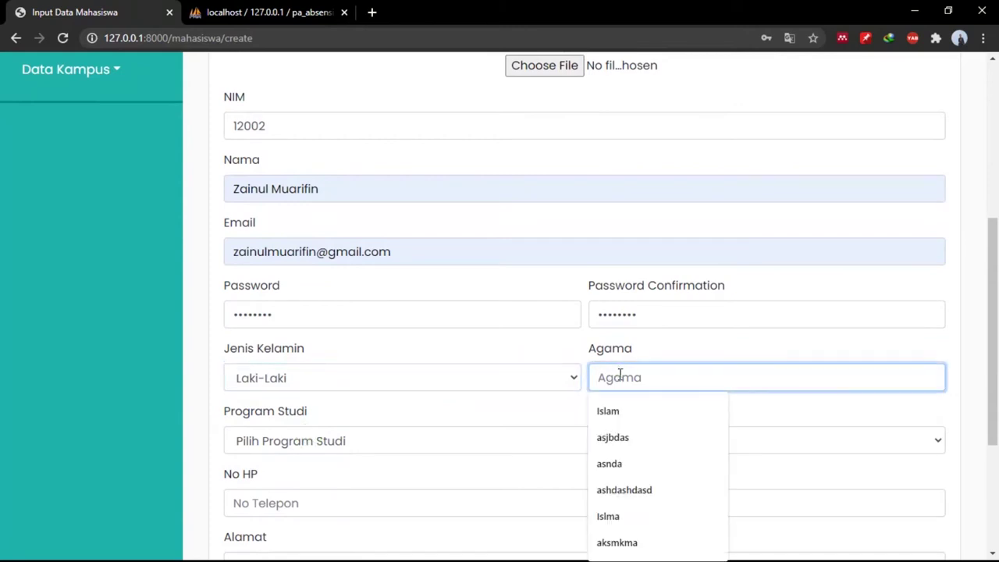
left_click(618, 409)
left_click(508, 445)
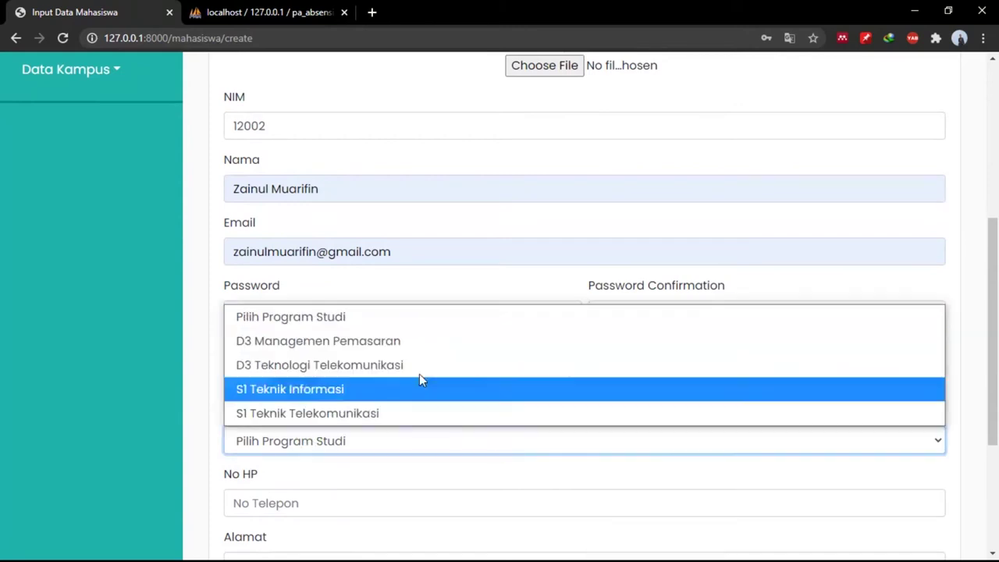
left_click(387, 370)
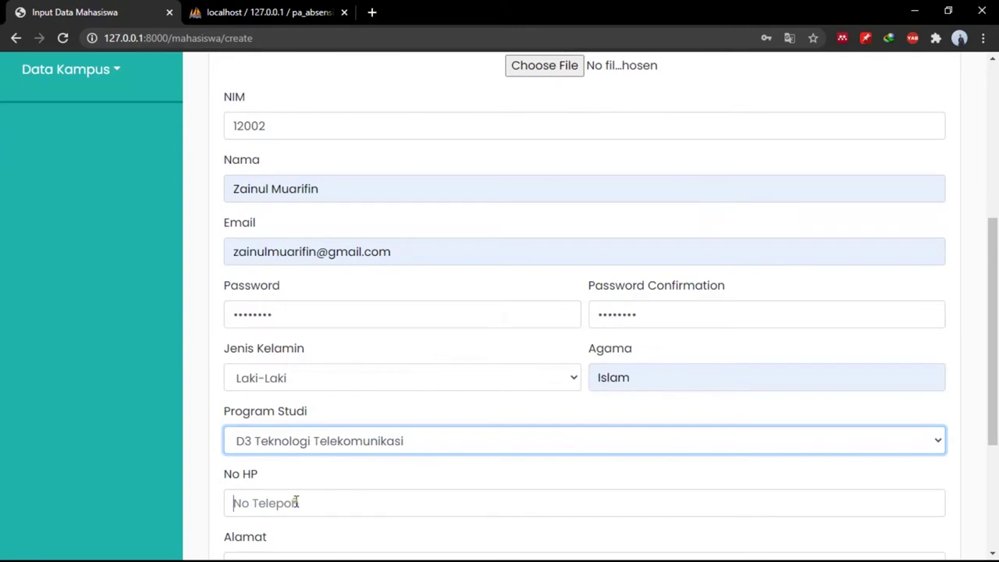
Fill in a saved phone number and the suggested address, then save with Simpan Data.
left_click(296, 503)
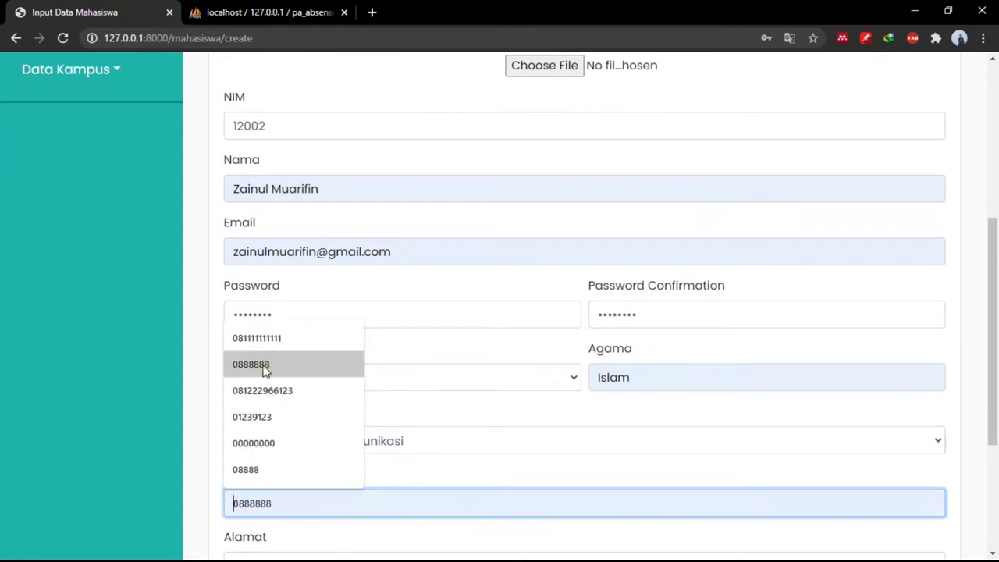
left_click(264, 372)
scroll(263, 371, "down", 2)
left_click(264, 376)
type("t")
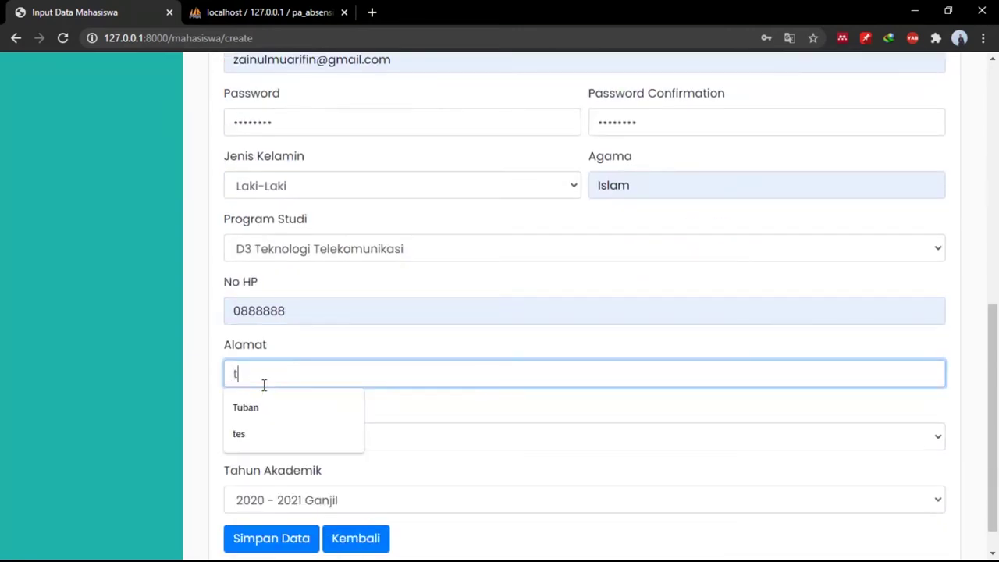
key("Down")
key("Tab")
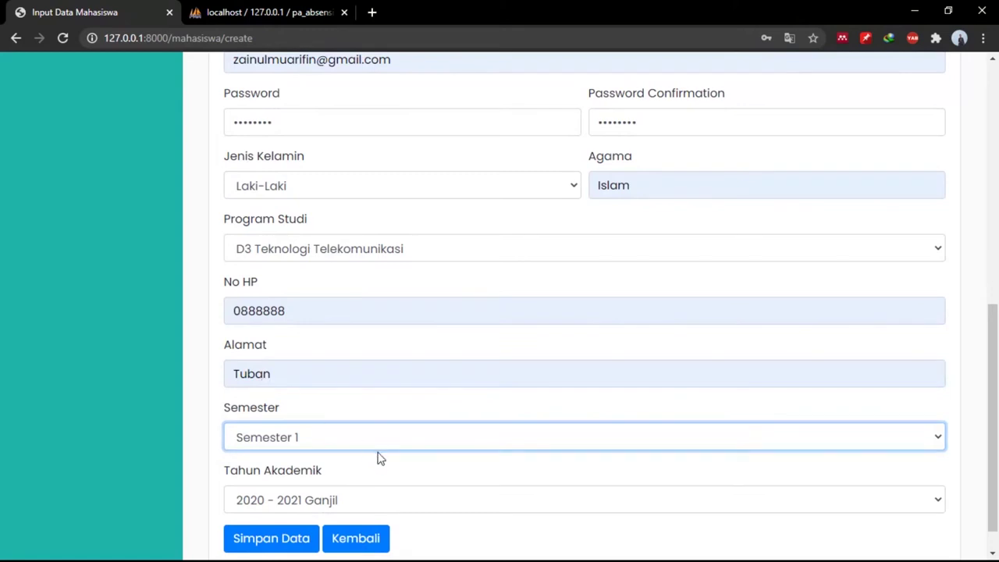
scroll(379, 457, "down", 1)
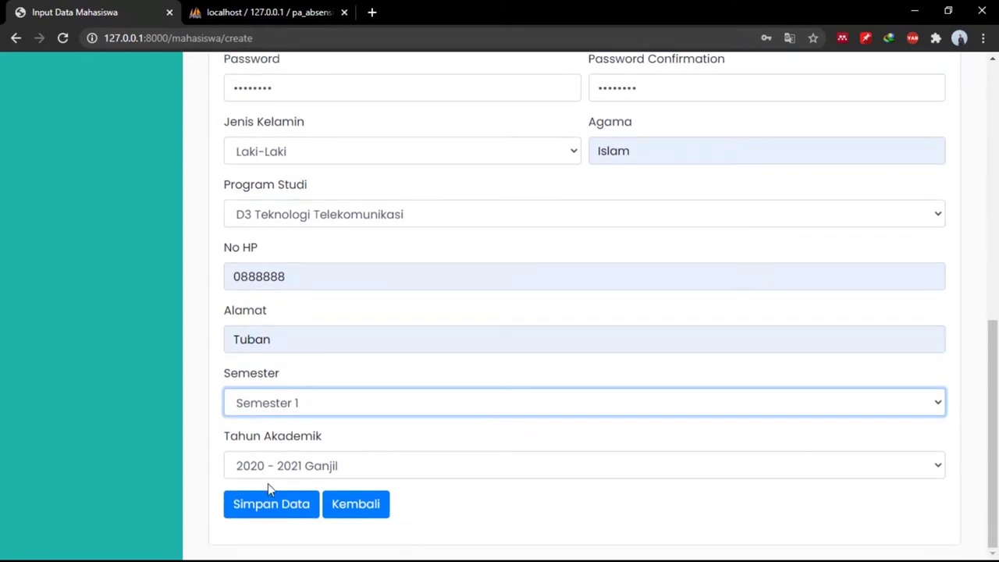
left_click(279, 506)
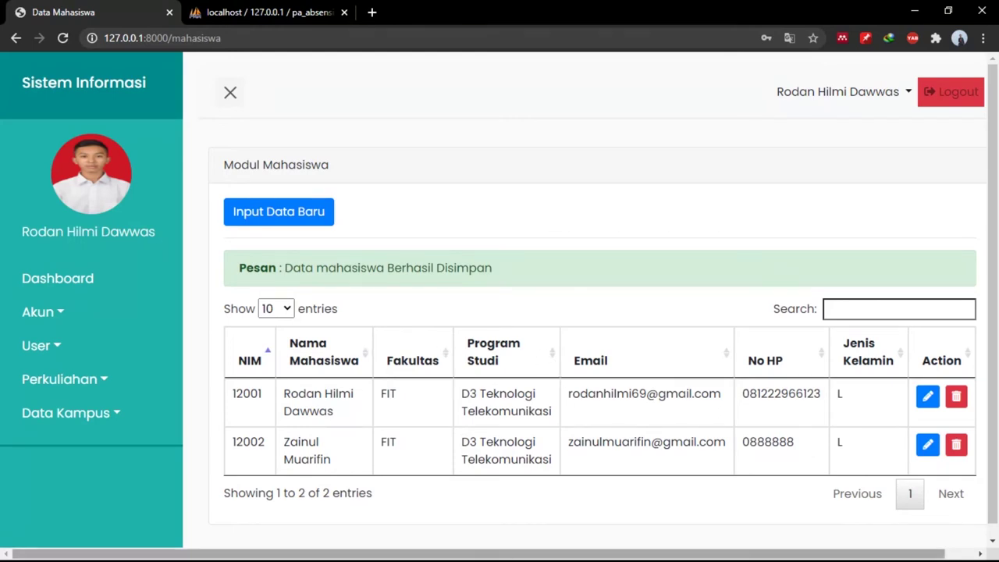
key("super")
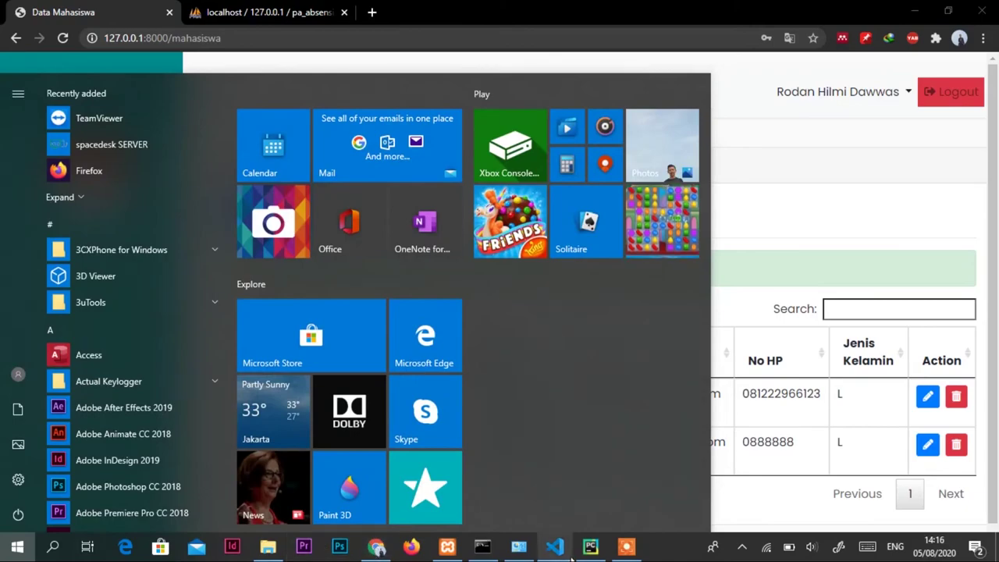
Switch to PyCharm and run AppAdmin.py using Run 'AppAdmin' from its editor tab menu.
left_click(590, 546)
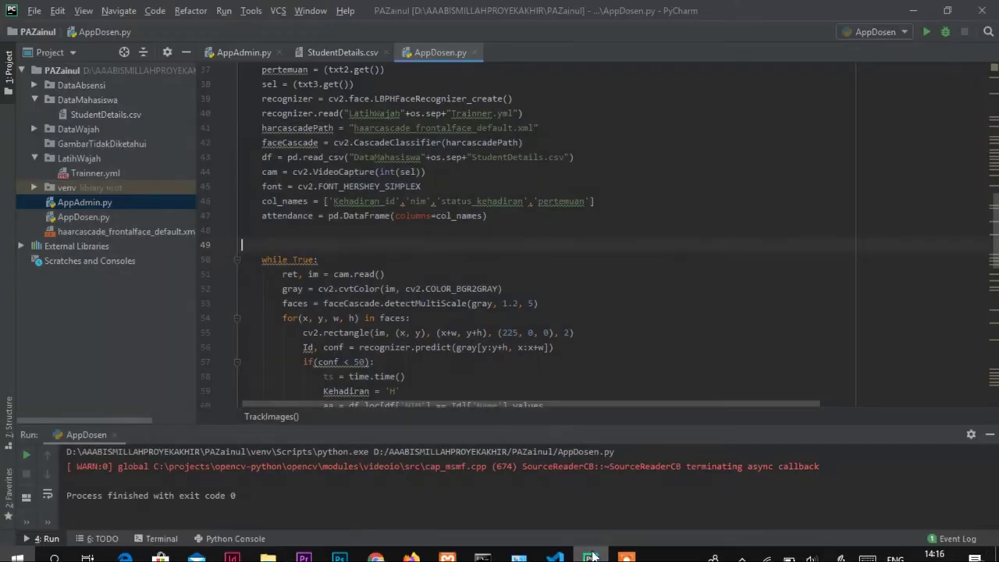
left_click(224, 52)
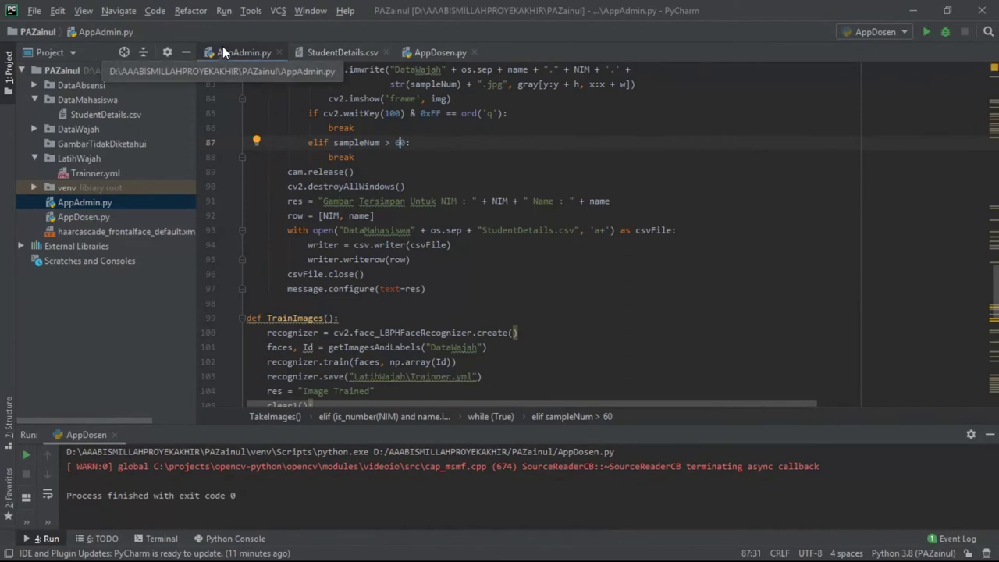
right_click(223, 47)
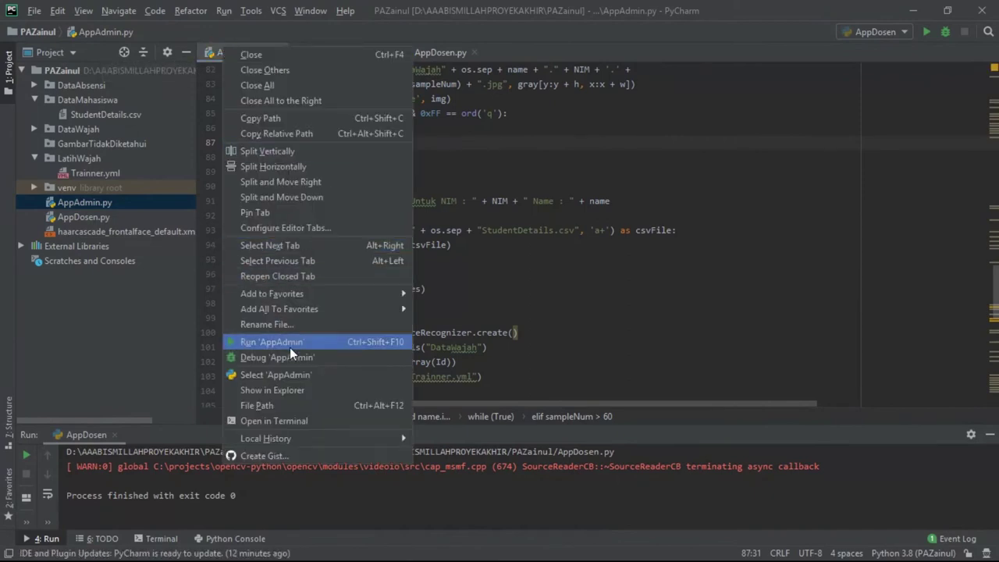
left_click(289, 347)
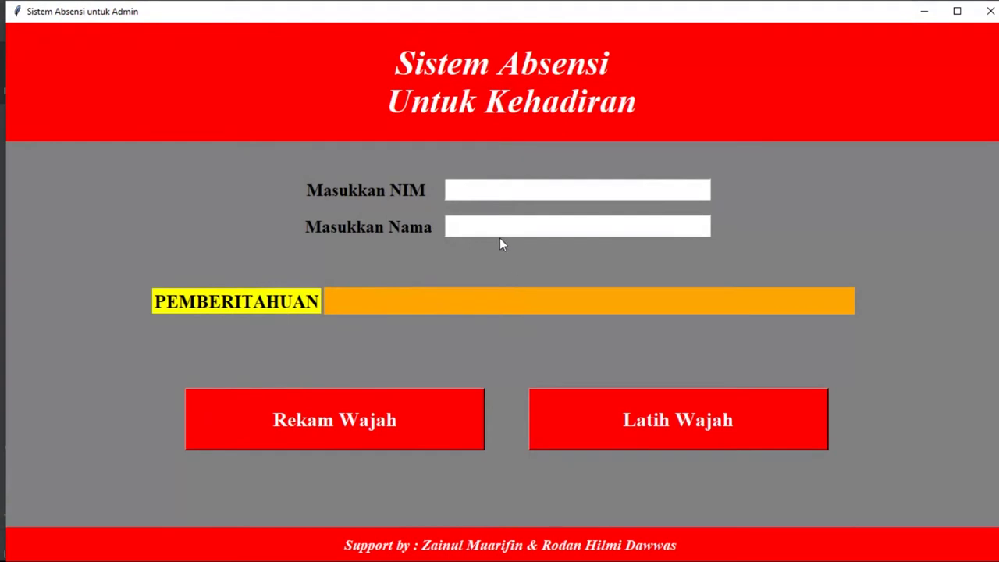
Enter NIM 12002 and the student's name in the admin attendance window.
left_click(479, 190)
type("12002")
left_click(479, 228)
type("za")
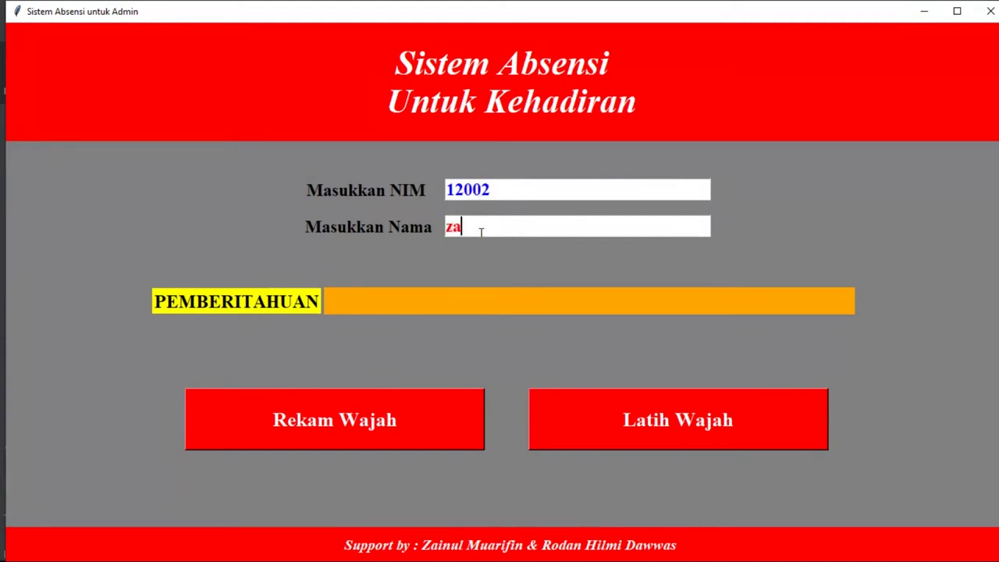
key("BackSpace")
key("BackSpace")
type("Zainul")
Capture the face images with Rekam Wajah, train with Latih Wajah, and close the window.
left_click(382, 415)
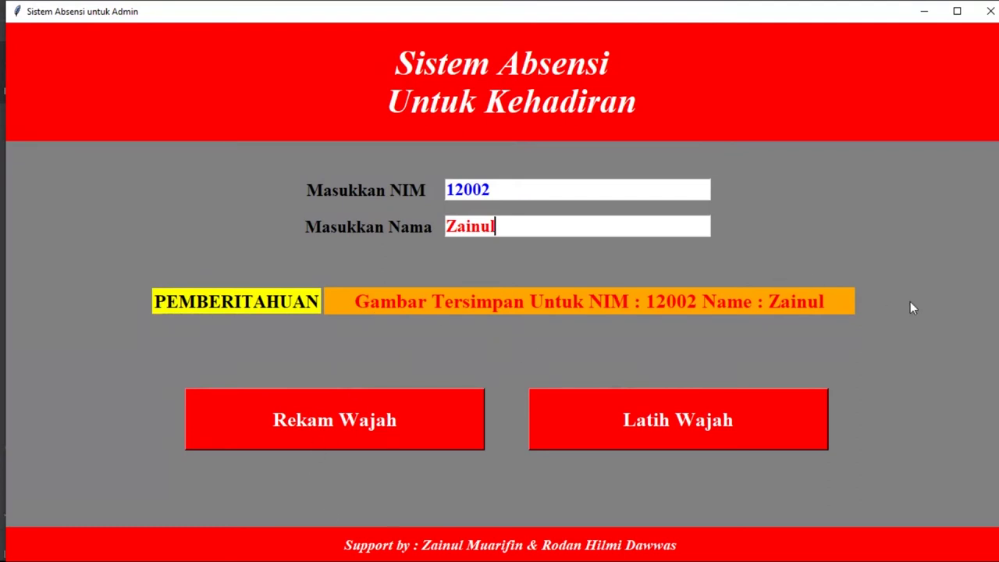
left_click(680, 420)
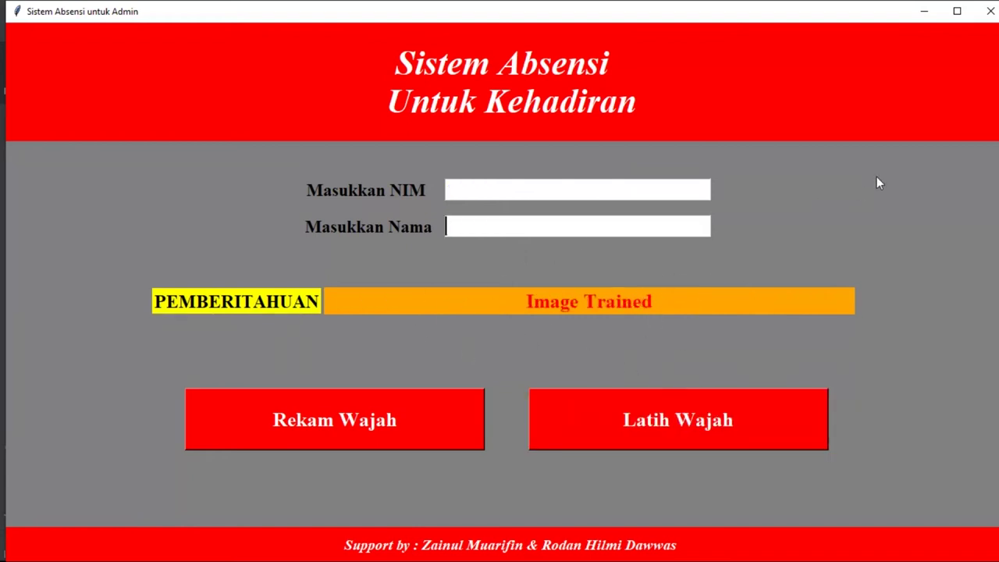
left_click(986, 16)
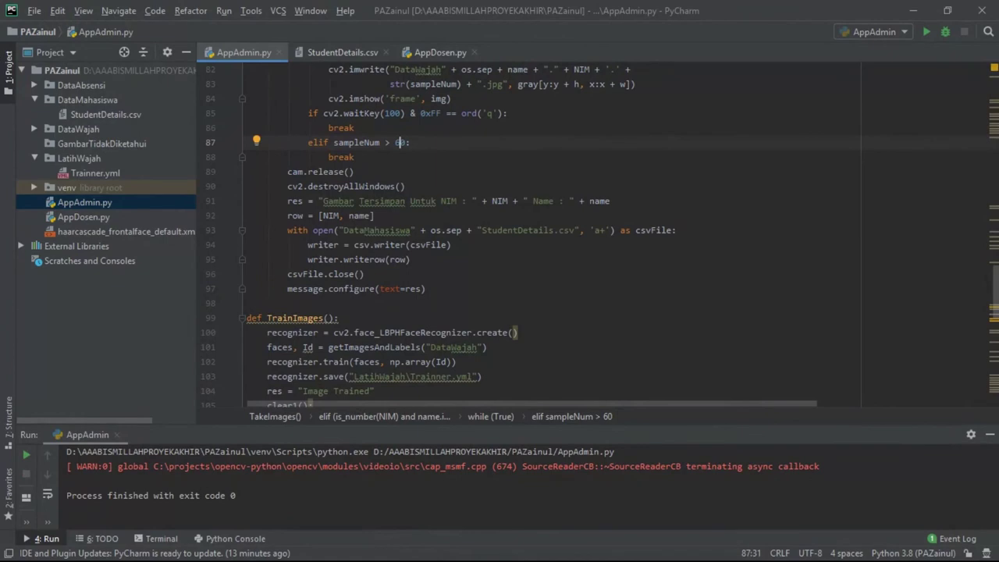
Switch to the PAZainul project folder in File Explorer and open DataWajah.
key("super")
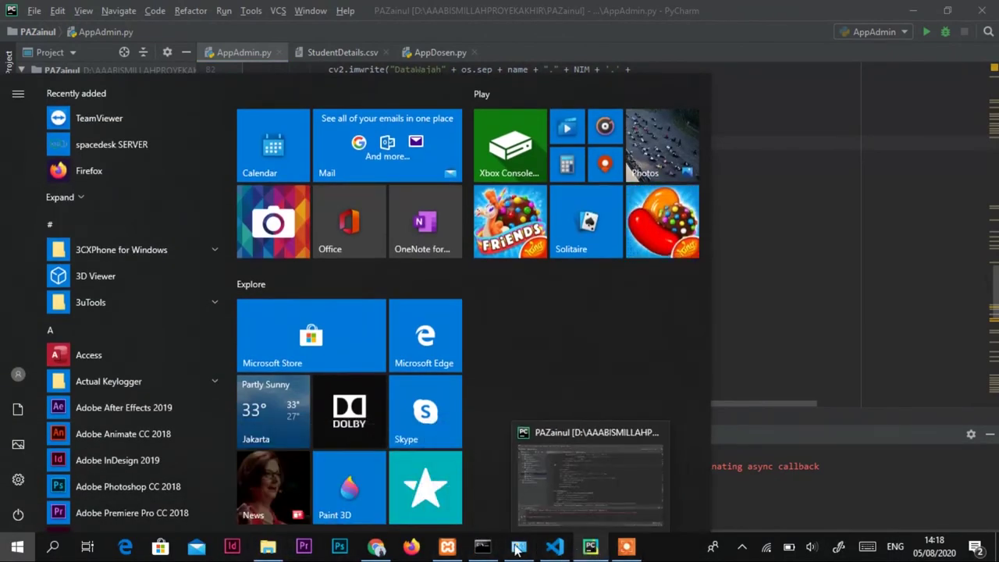
left_click(372, 485)
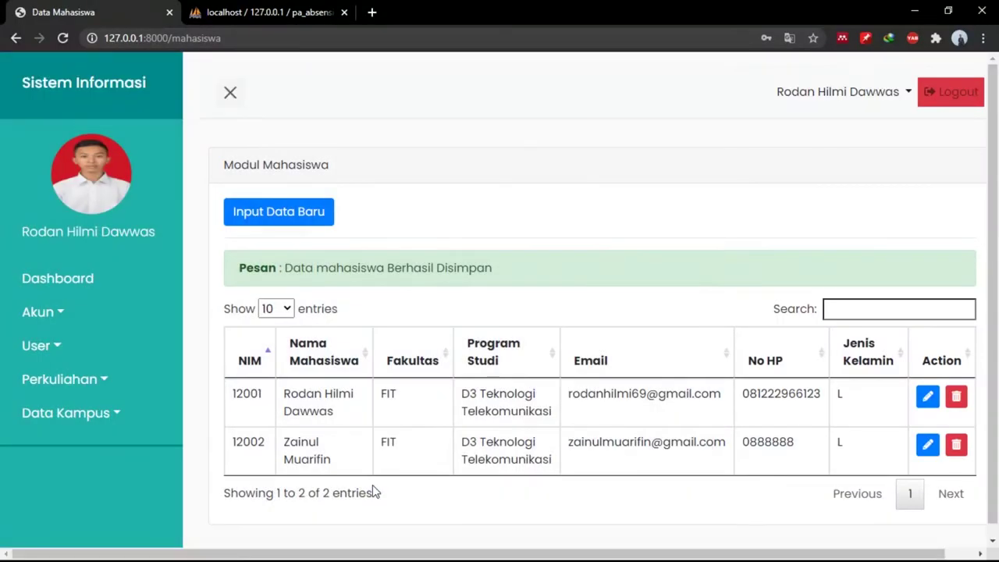
key("super")
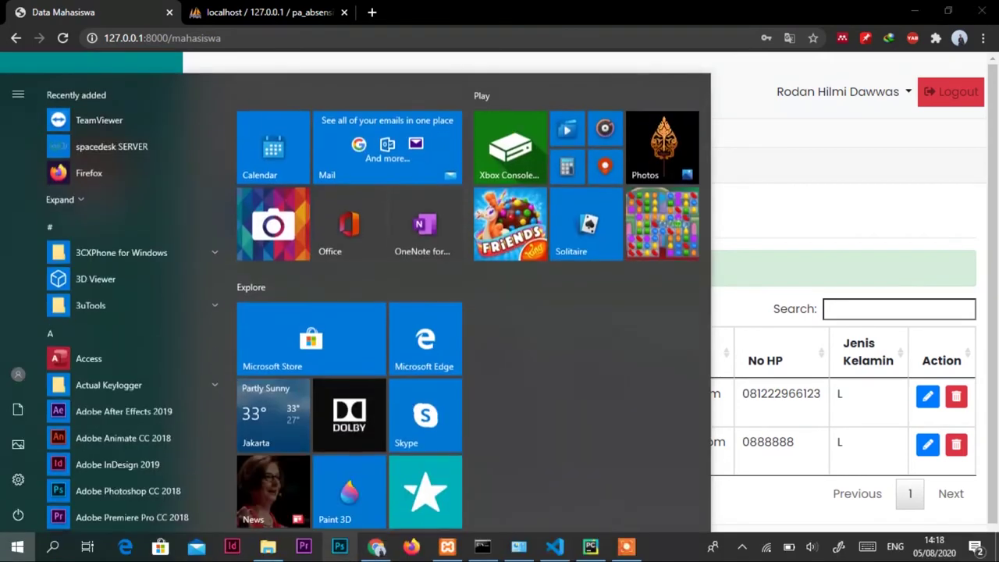
mouse_move(260, 549)
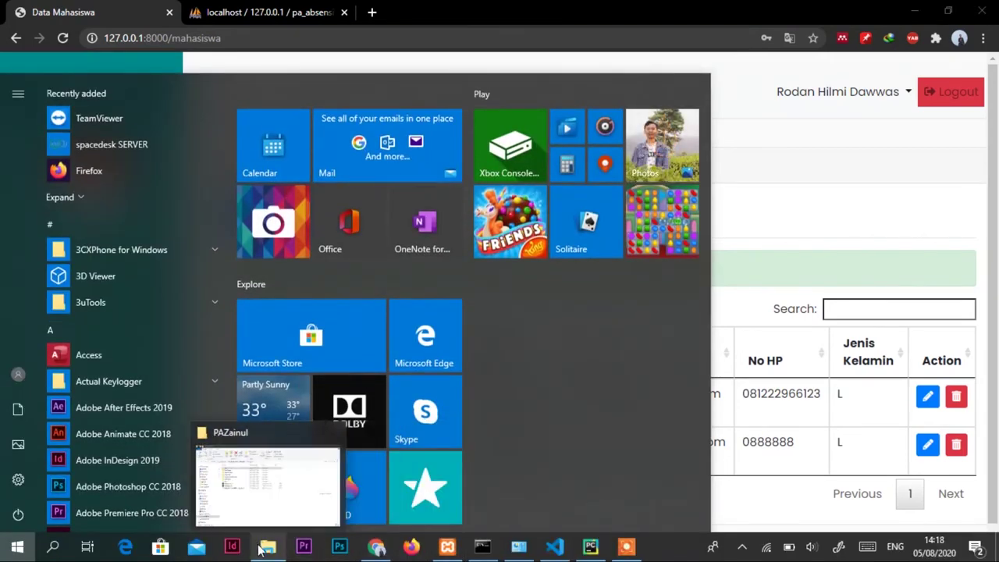
left_click(268, 486)
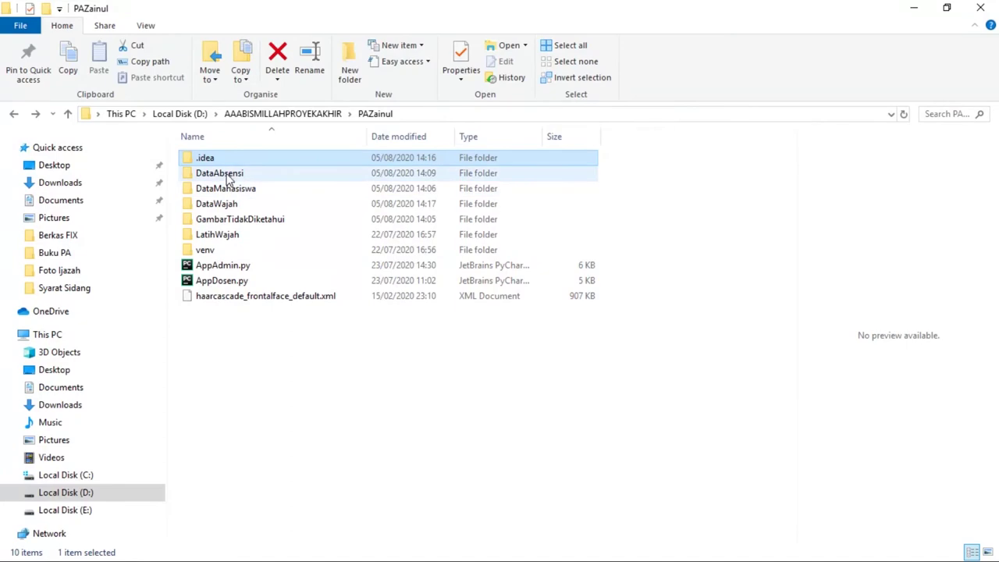
left_click(221, 206)
double_click(221, 205)
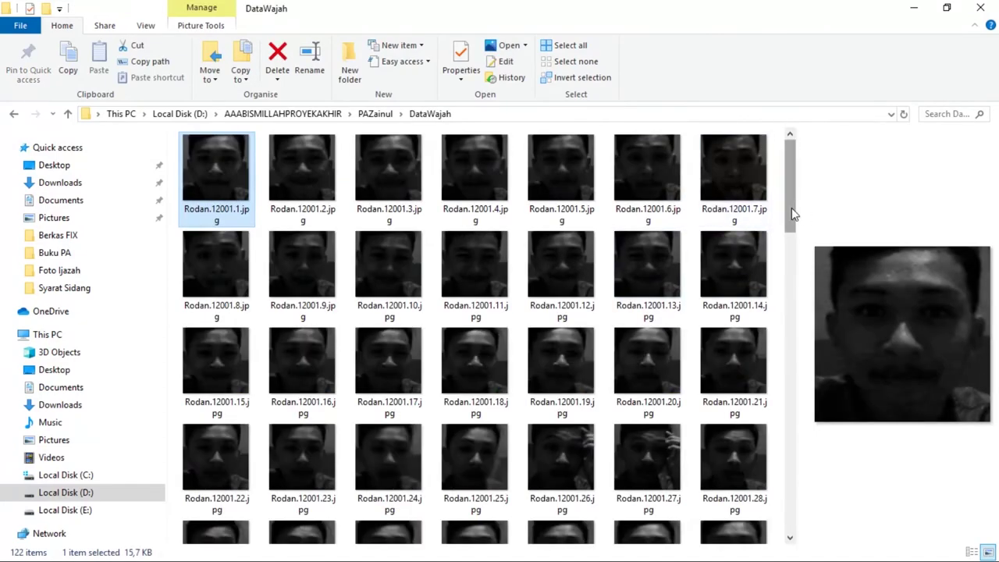
Scroll through the captured face thumbnails, then go back to the PAZainul folder.
left_click_drag(792, 208, 783, 247)
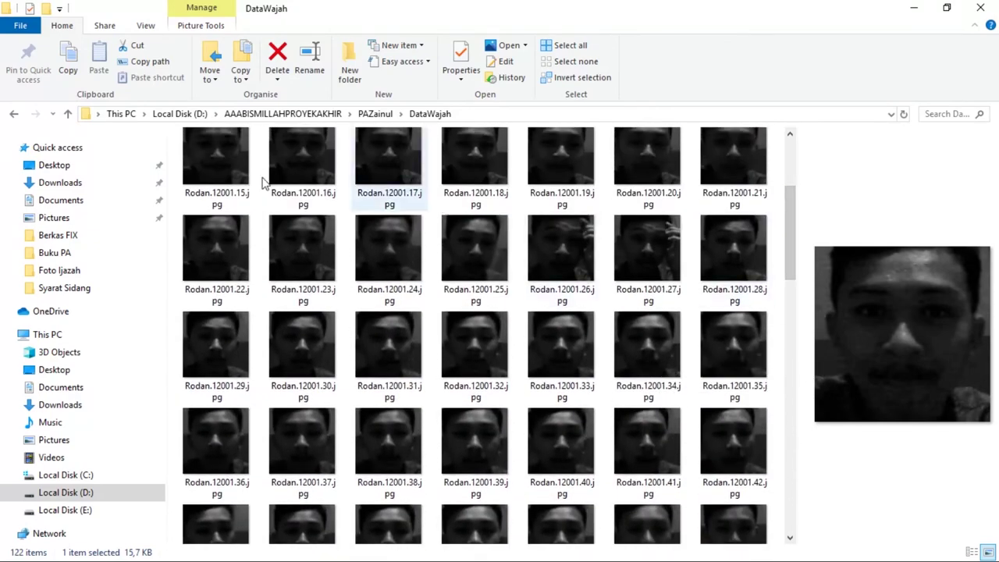
left_click(13, 114)
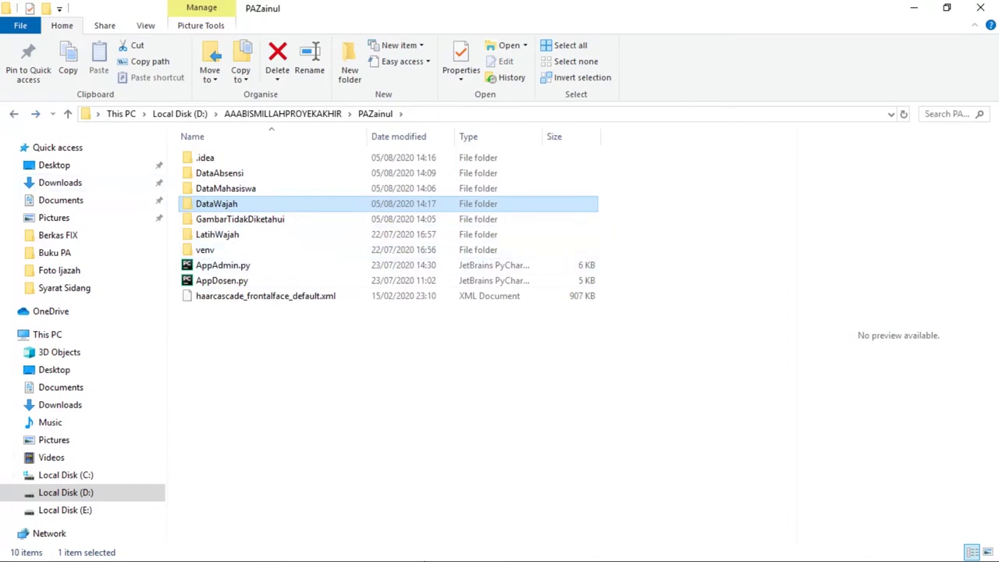
key("super")
mouse_move(375, 549)
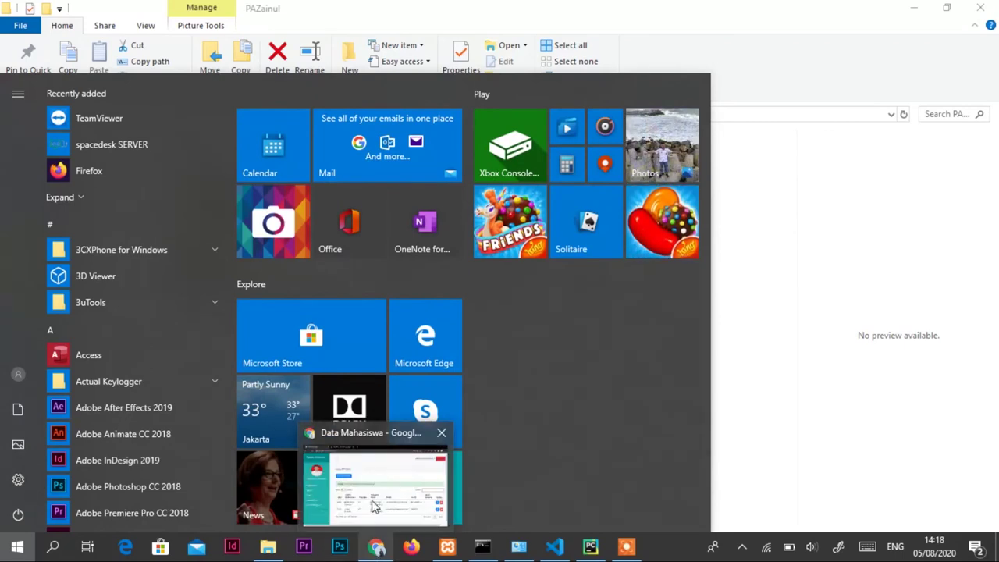
Log out of the admin account and sign in as Mahasiswa with the new student's saved email and password.
left_click(374, 549)
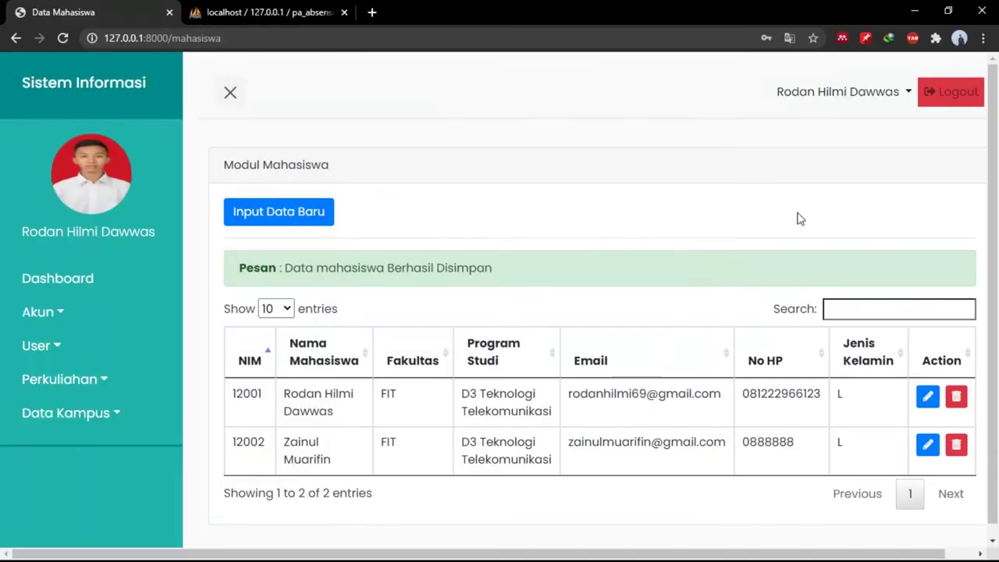
left_click(964, 91)
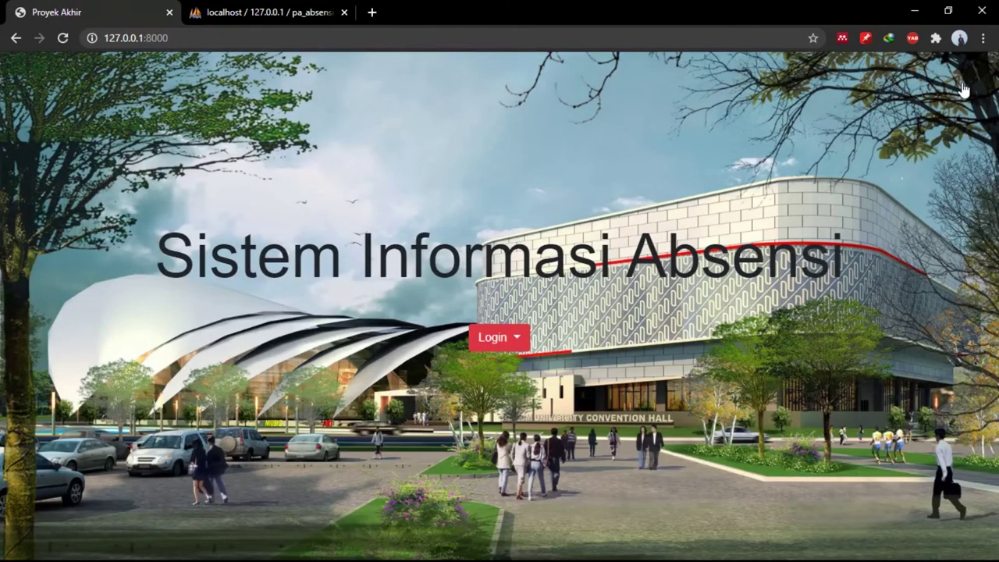
left_click(513, 340)
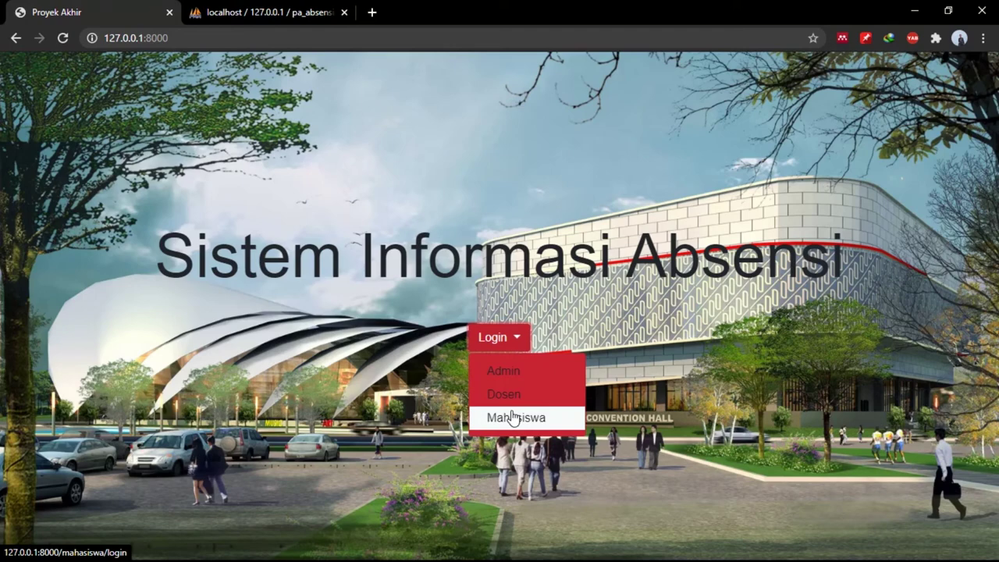
left_click(513, 417)
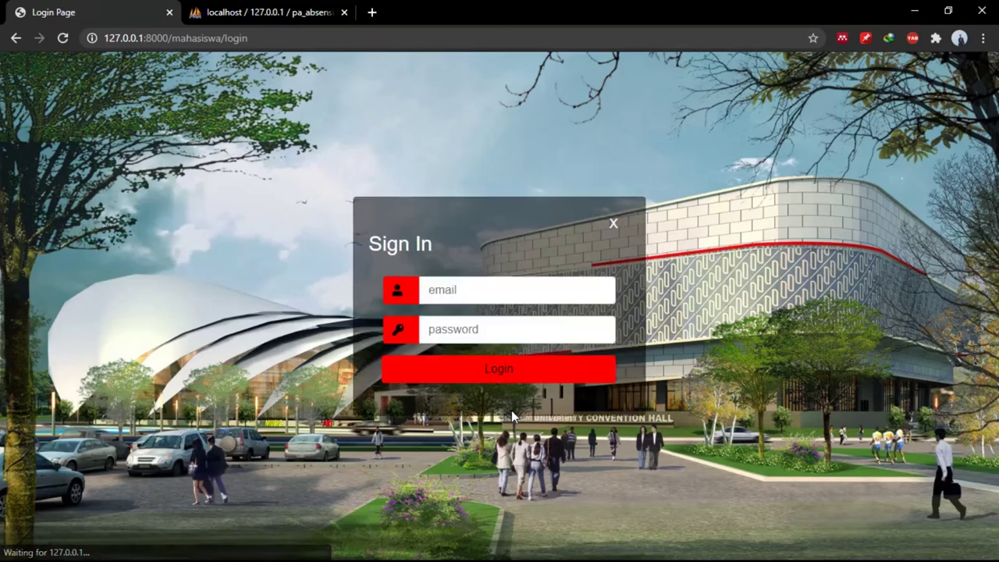
left_click(516, 282)
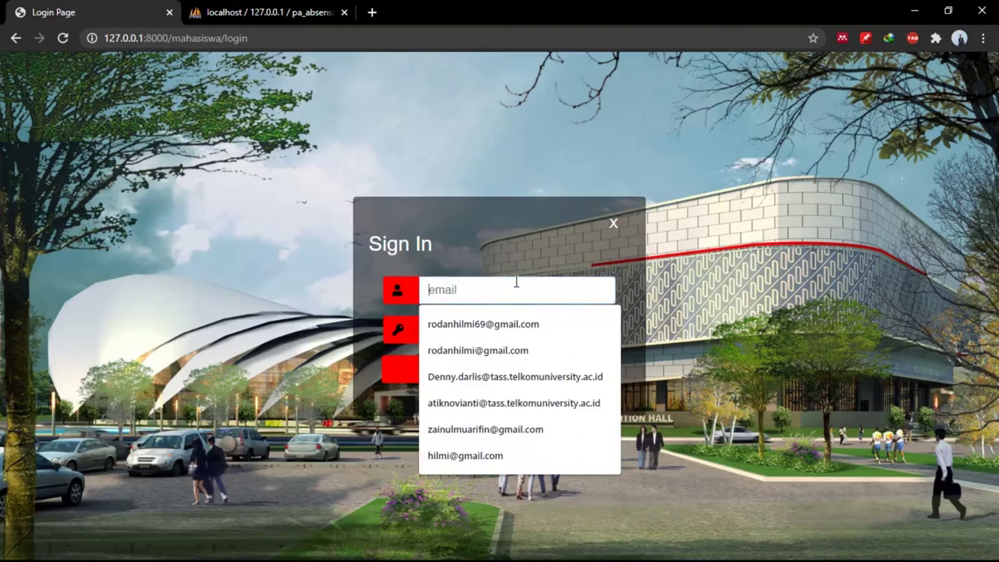
type("za")
key("Down")
key("Tab")
type("••")
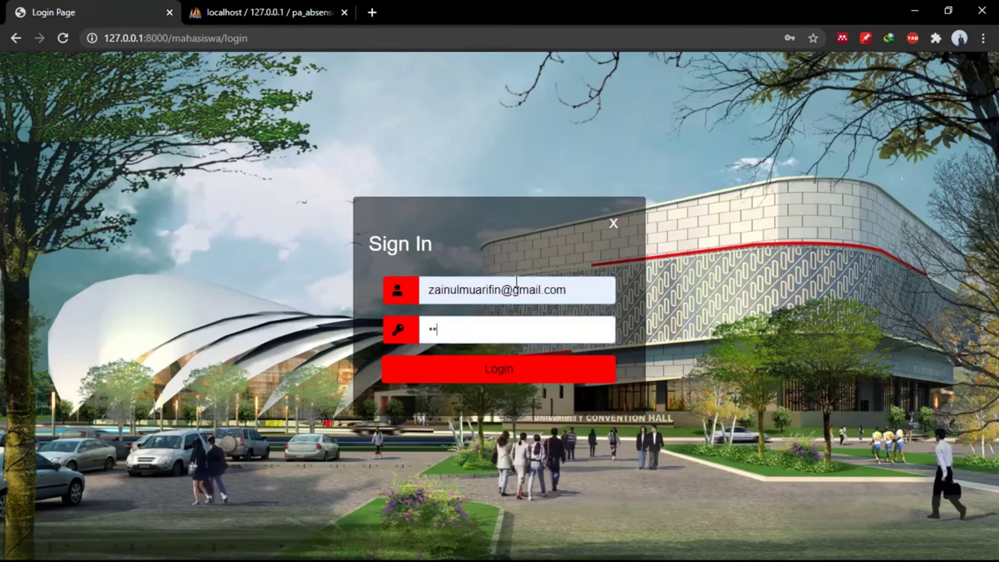
type("••••••")
key("Return")
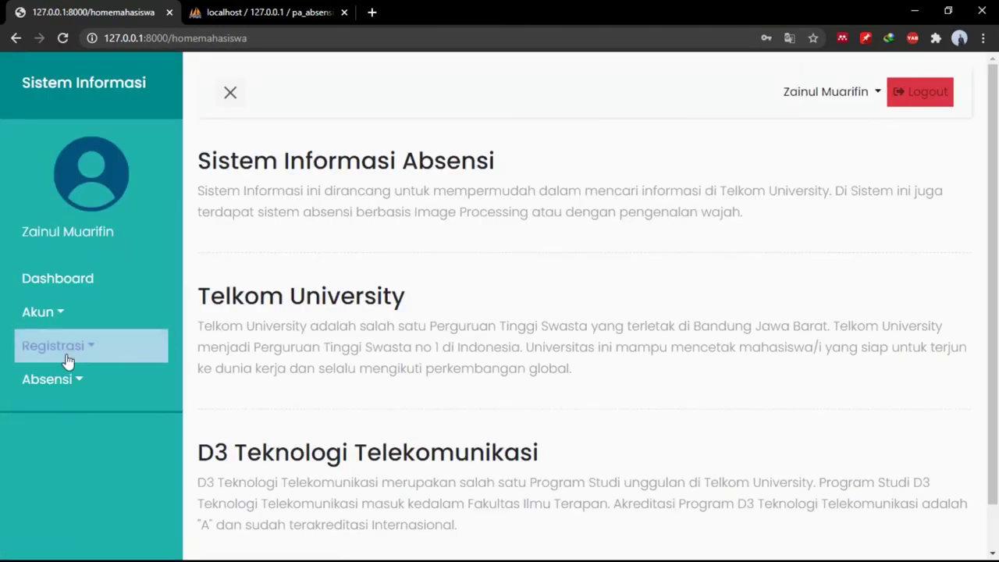
Register Matematika Teknik 1, Dasar Sistem Telekomunikasi, Bengkel Mekanikal Dan Elektrikal and Rangkaian Listrik, review, then return.
left_click(67, 360)
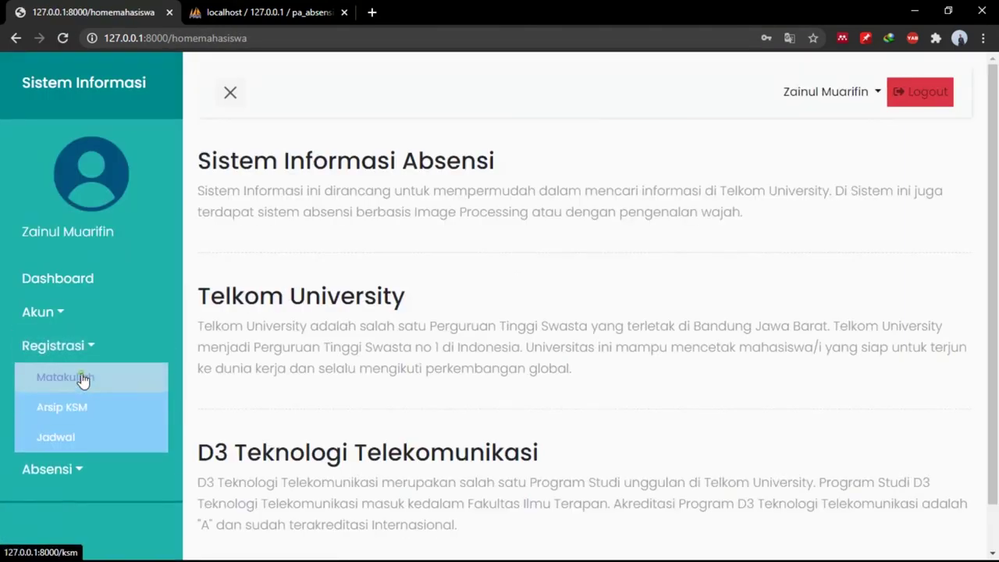
left_click(84, 379)
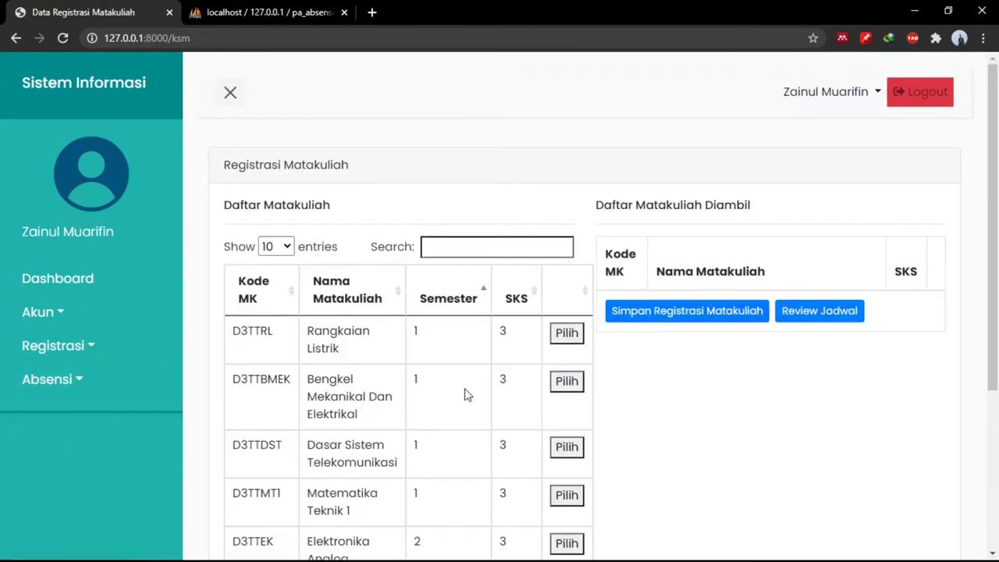
scroll(466, 395, "down", 2)
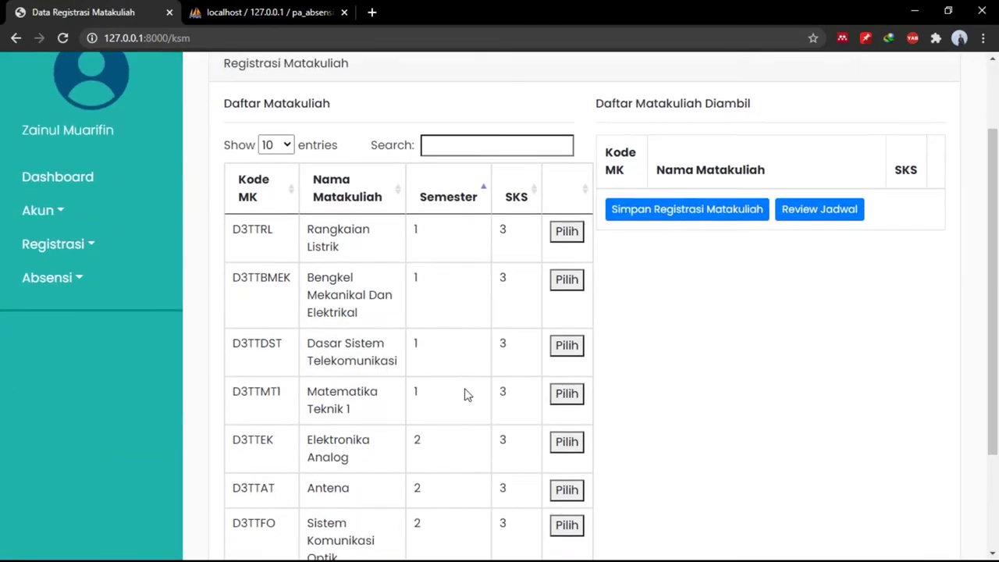
left_click(568, 392)
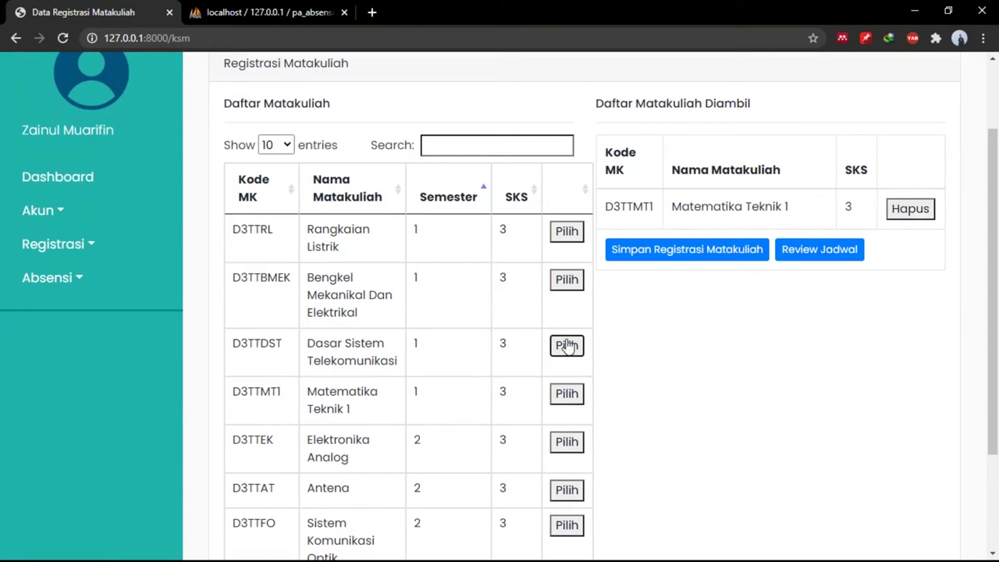
left_click(566, 284)
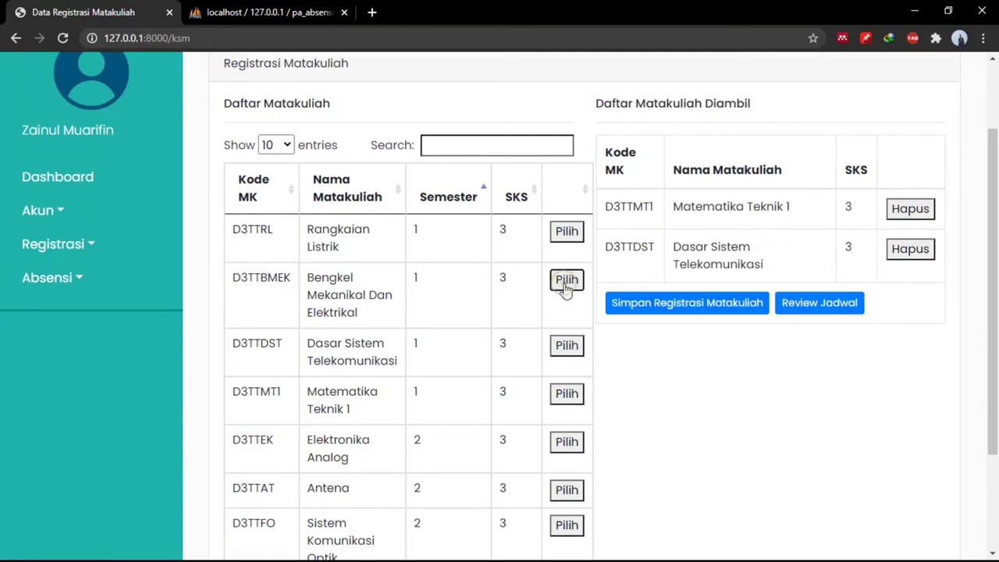
left_click(571, 240)
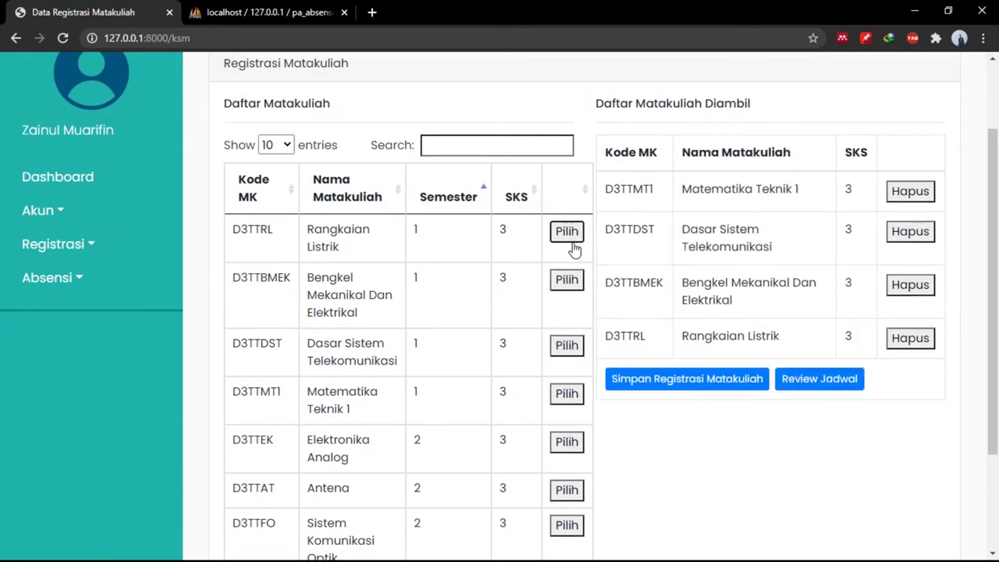
left_click(823, 383)
left_click(821, 380)
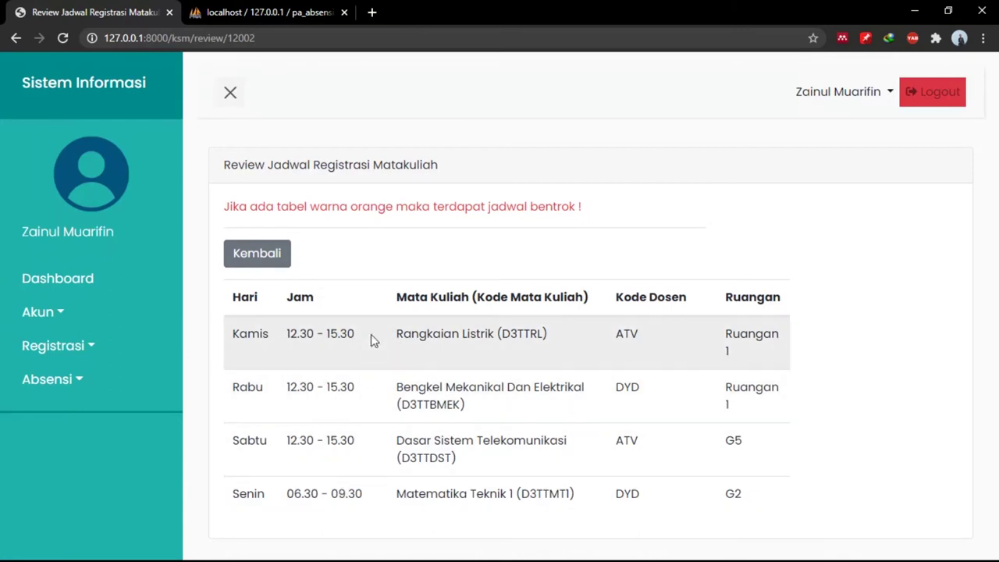
left_click(278, 256)
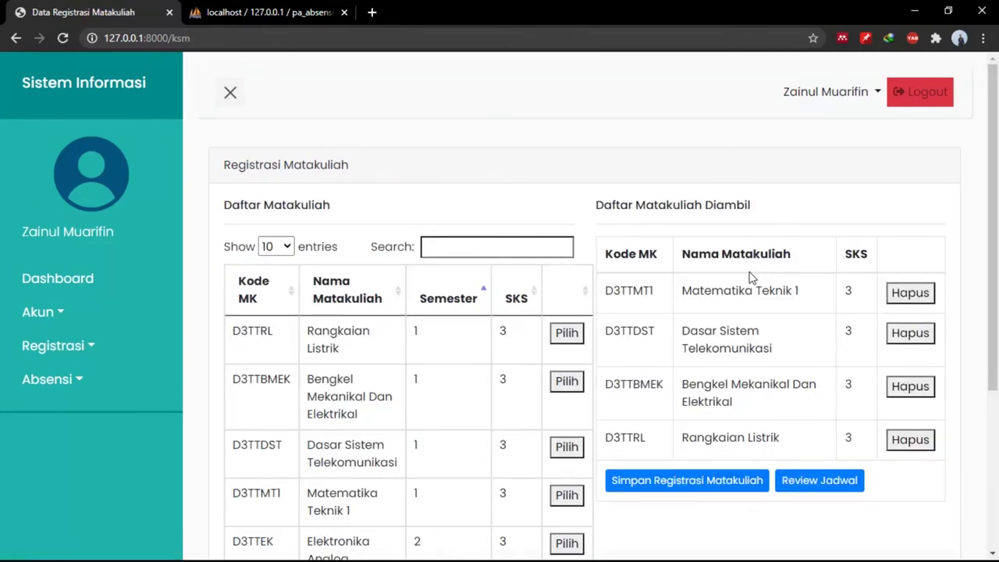
Save the 12-credit course registration, view the schedule under Registrasi > Jadwal, and log out.
left_click(697, 483)
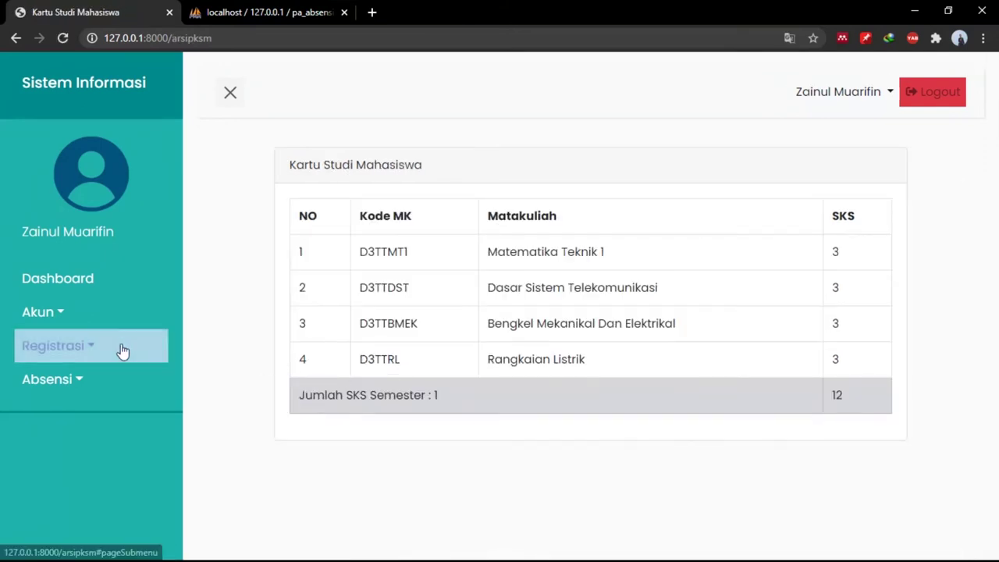
left_click(76, 347)
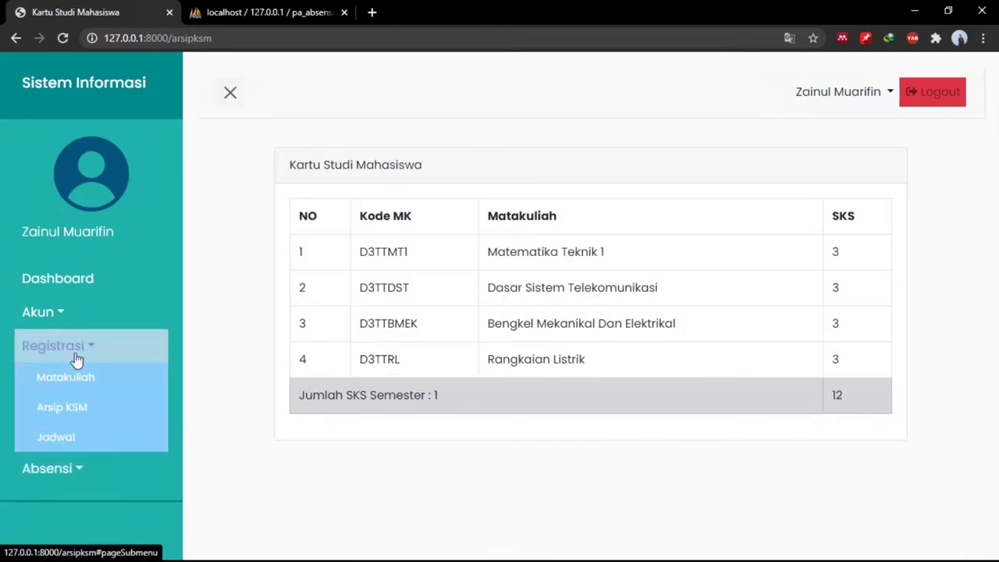
left_click(84, 432)
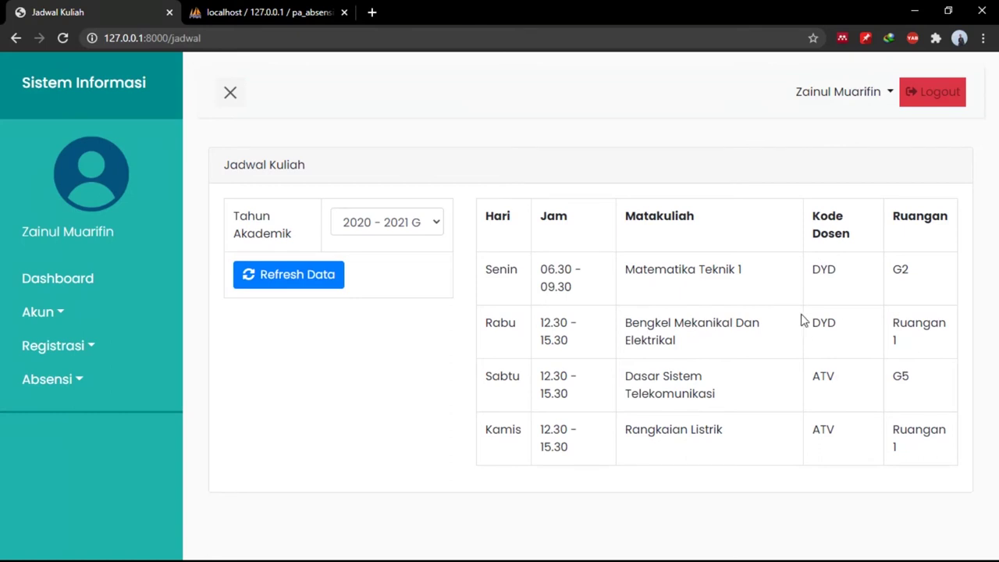
left_click(931, 90)
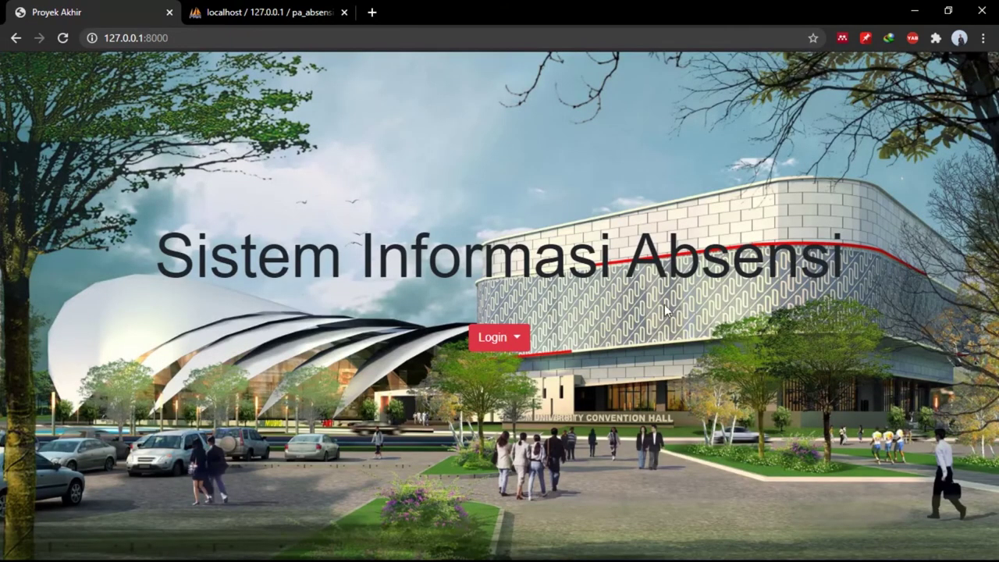
Log in as Dosen using the saved lecturer e-mail and the account password.
left_click(519, 341)
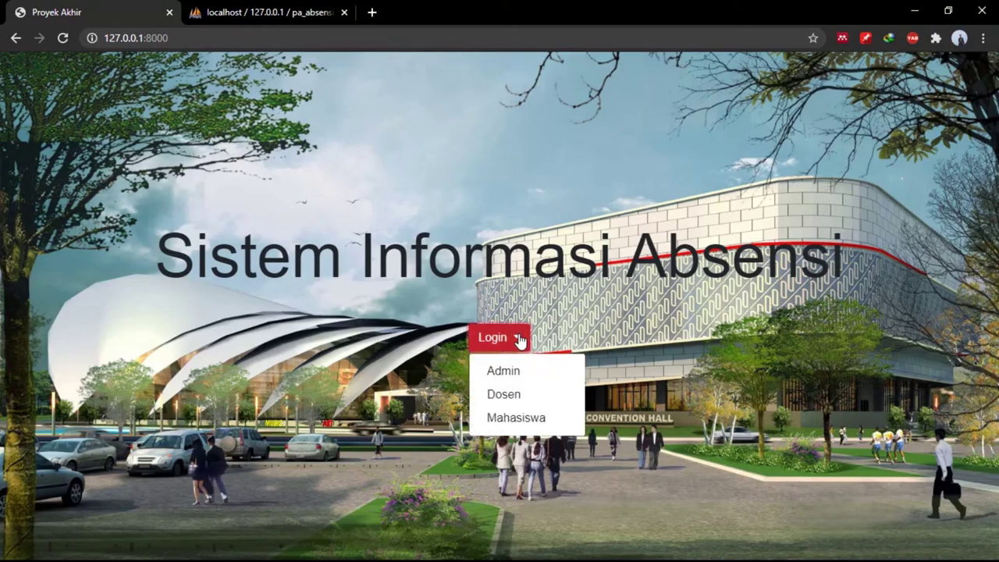
left_click(510, 394)
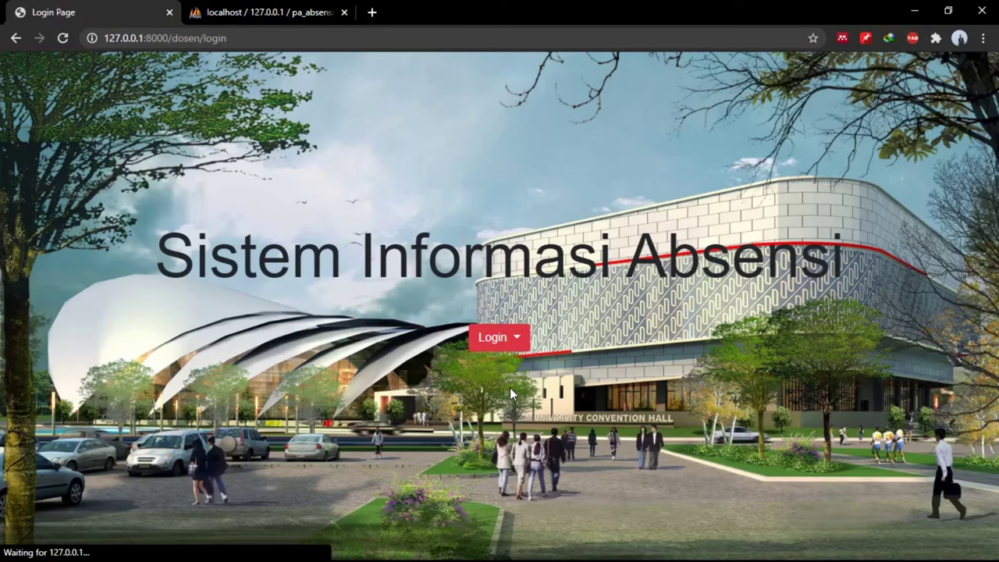
left_click(465, 288)
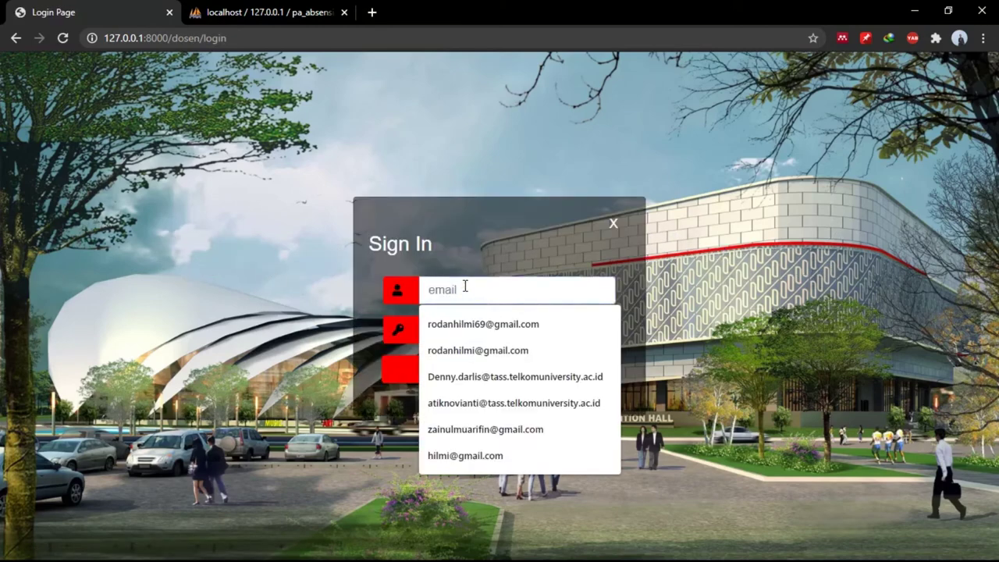
left_click(482, 376)
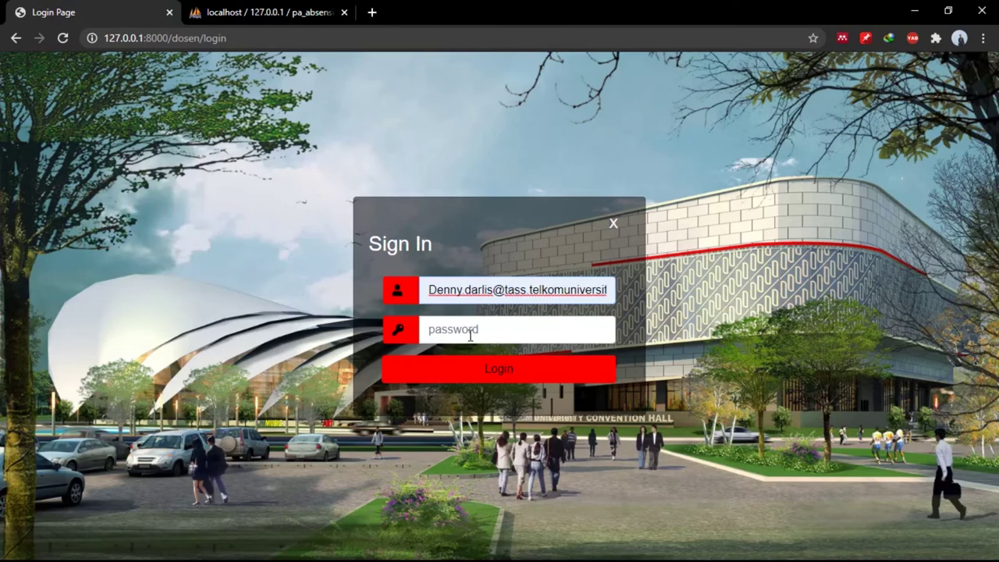
left_click(471, 335)
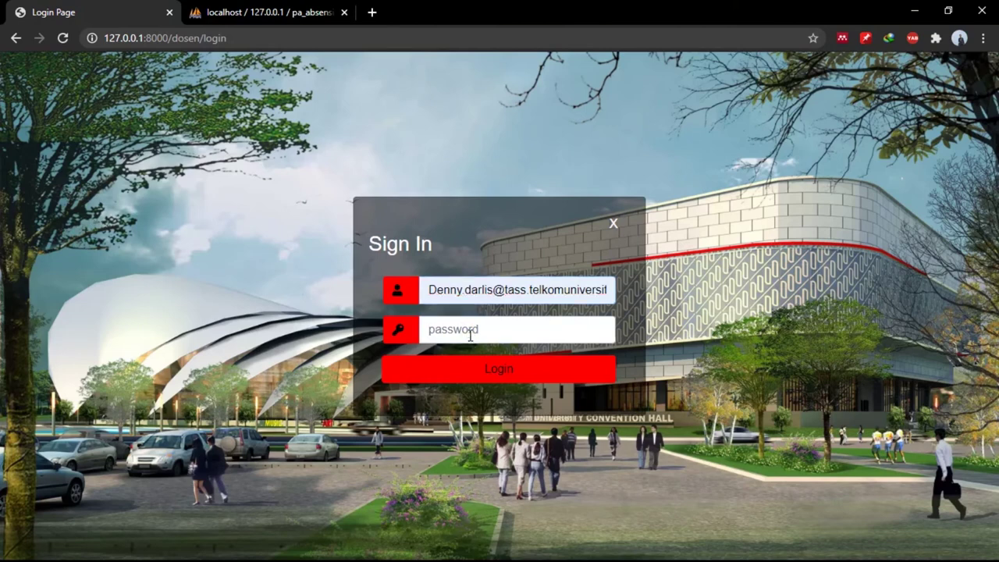
type("••••••••")
key("Return")
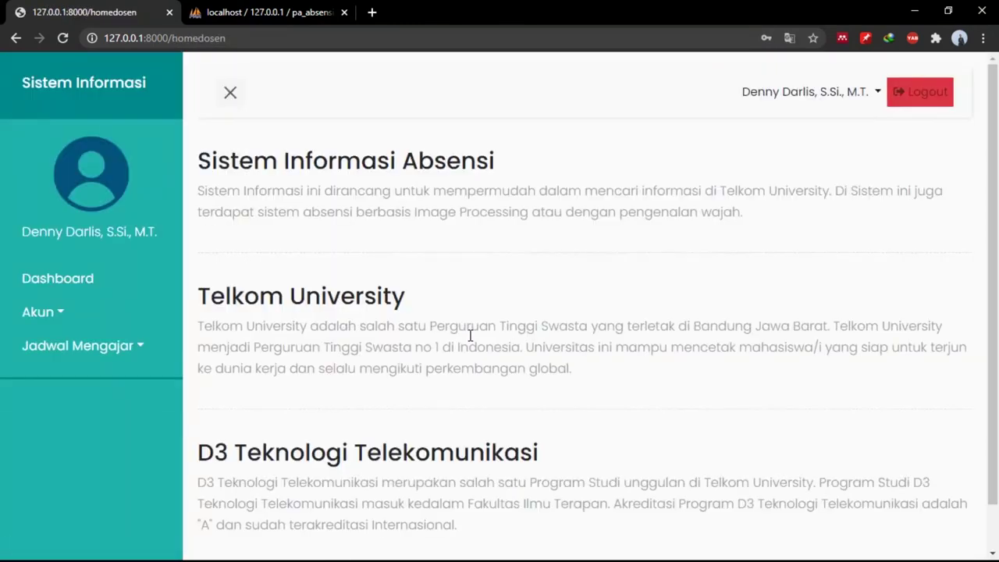
Browse the lecturer's teaching schedule and its Riwayat Jadwal history.
left_click(97, 320)
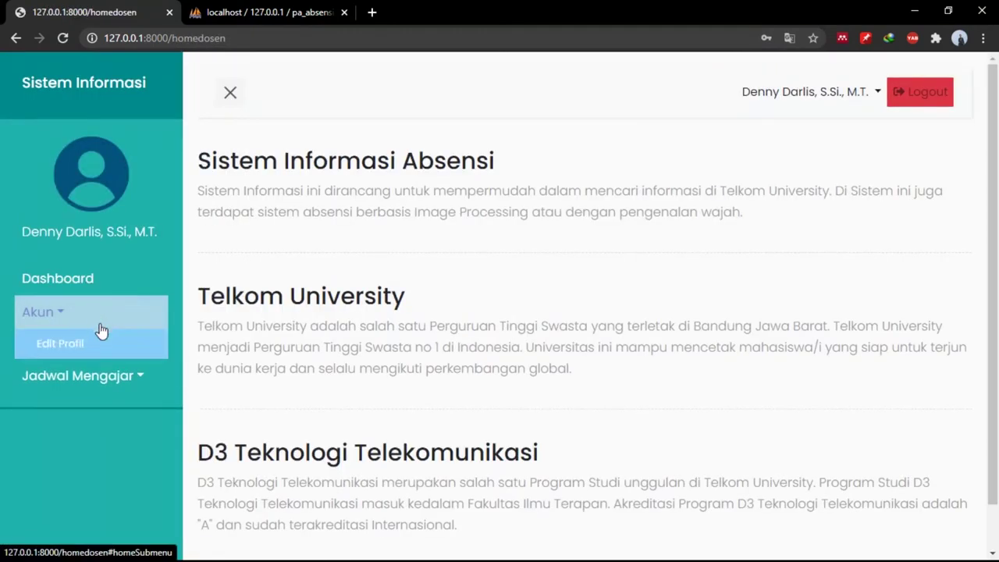
left_click(97, 320)
left_click(117, 358)
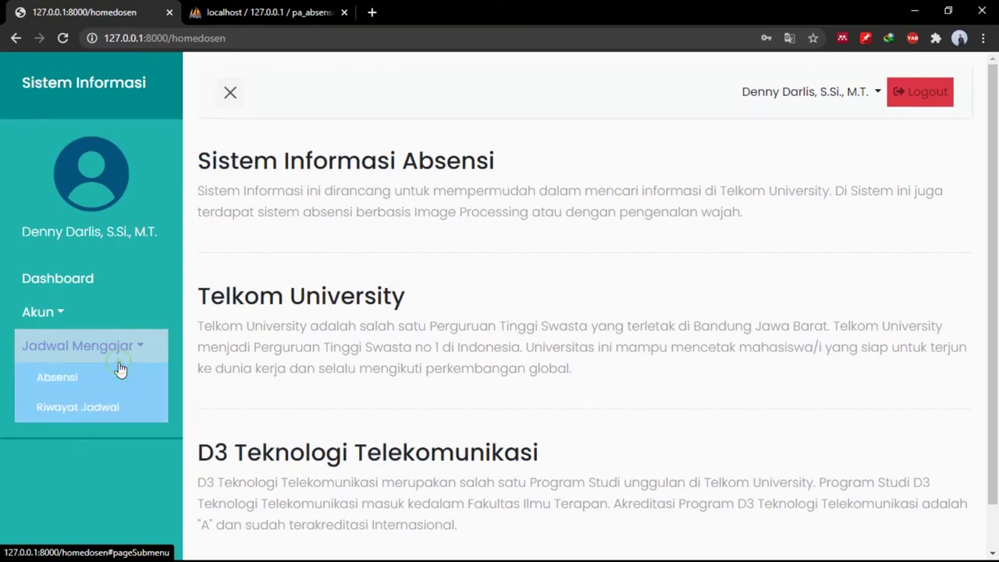
left_click(111, 393)
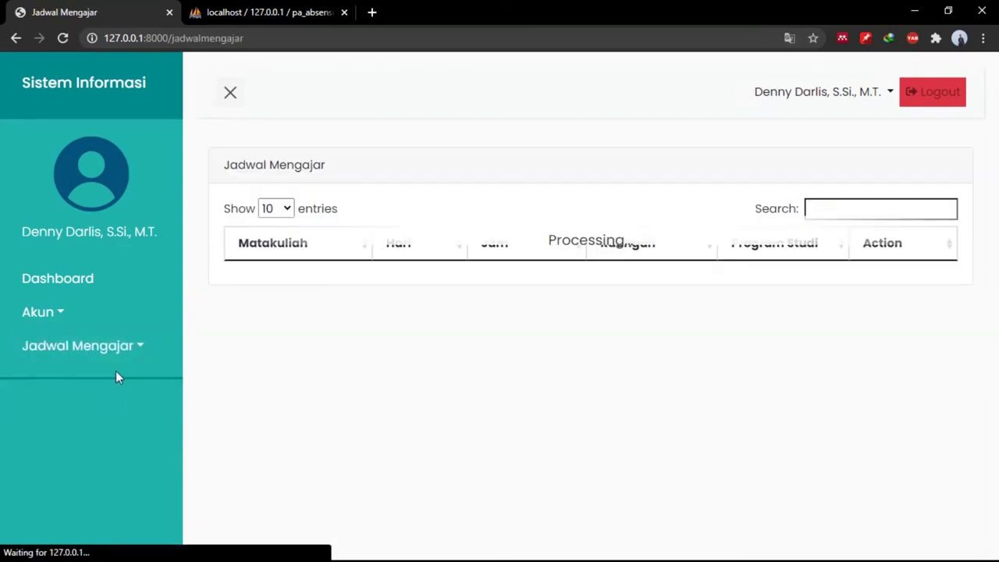
left_click(116, 357)
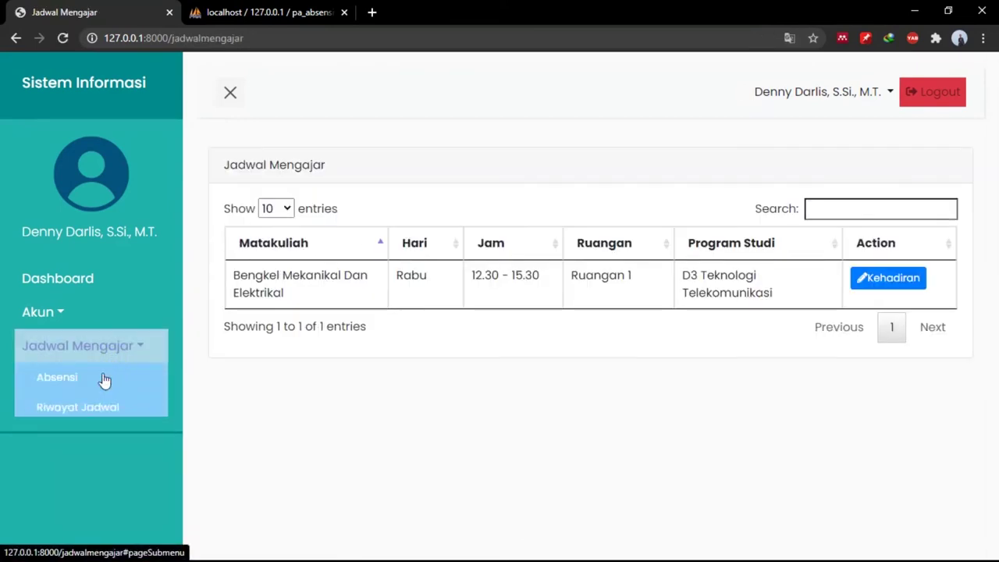
left_click(86, 422)
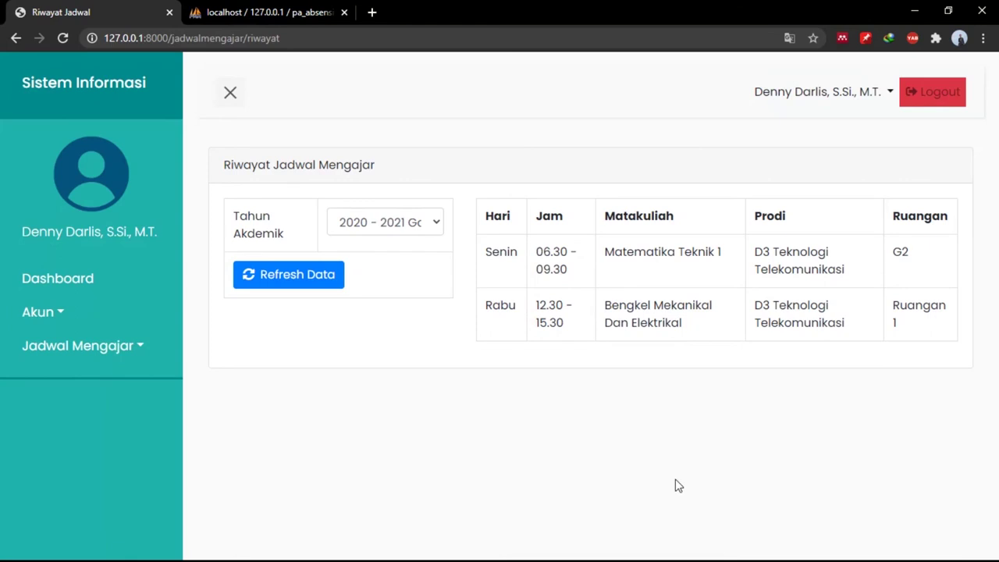
Open Jadwal Mengajar > Absensi listing Bengkel Mekanikal Dan Elektrikal, Rabu 12.30 - 15.30, Ruangan 1.
key("super")
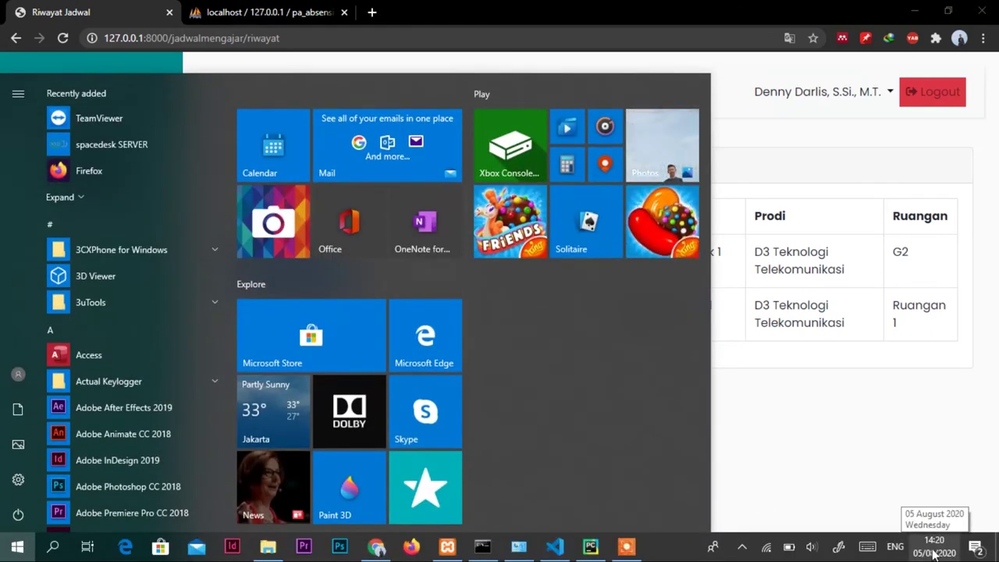
left_click(788, 429)
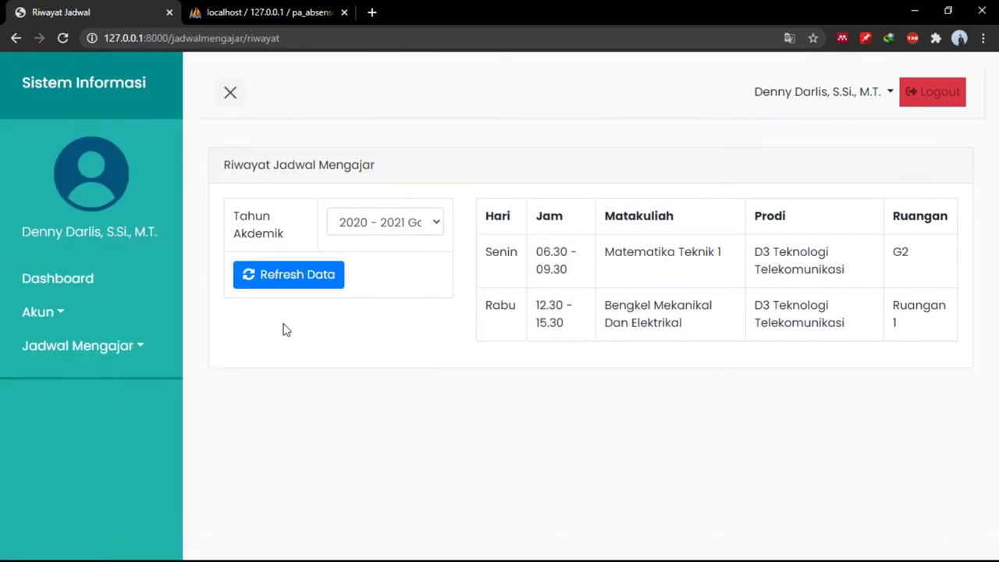
left_click(128, 348)
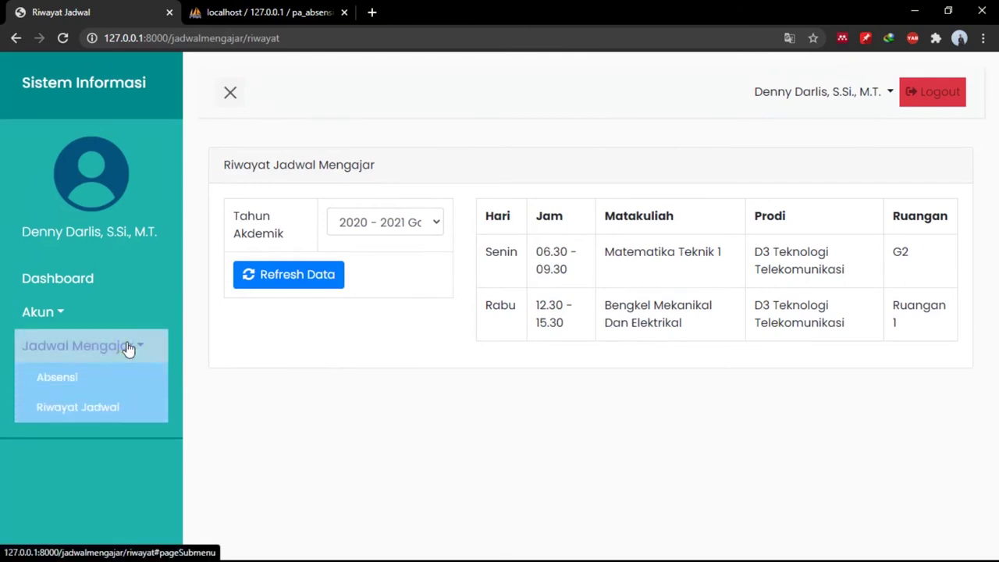
left_click(108, 379)
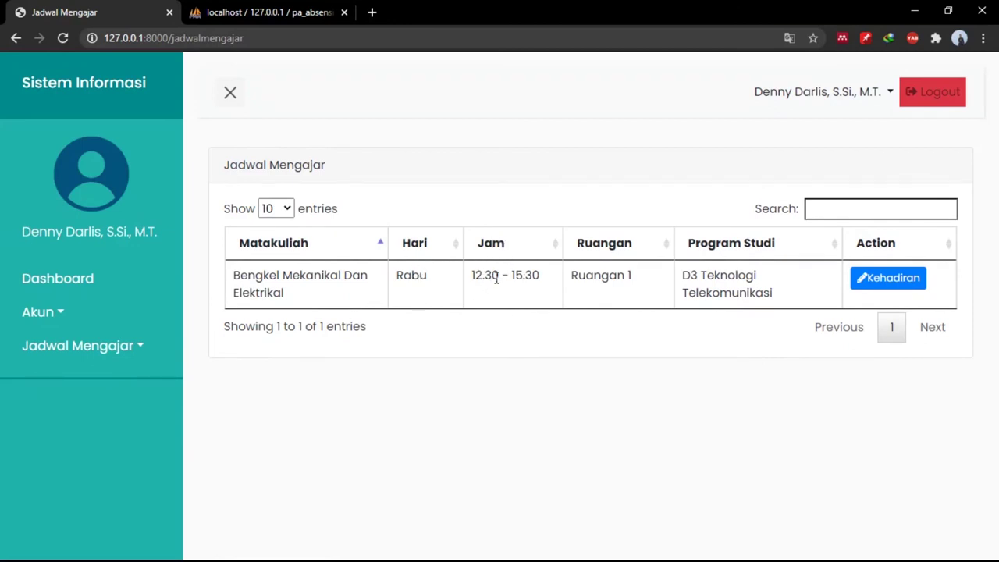
Open Input Kehadiran for meeting 1 of Bengkel Mekanikal Dan Elektrikal, showing both students Tidak Hadir.
left_click(871, 281)
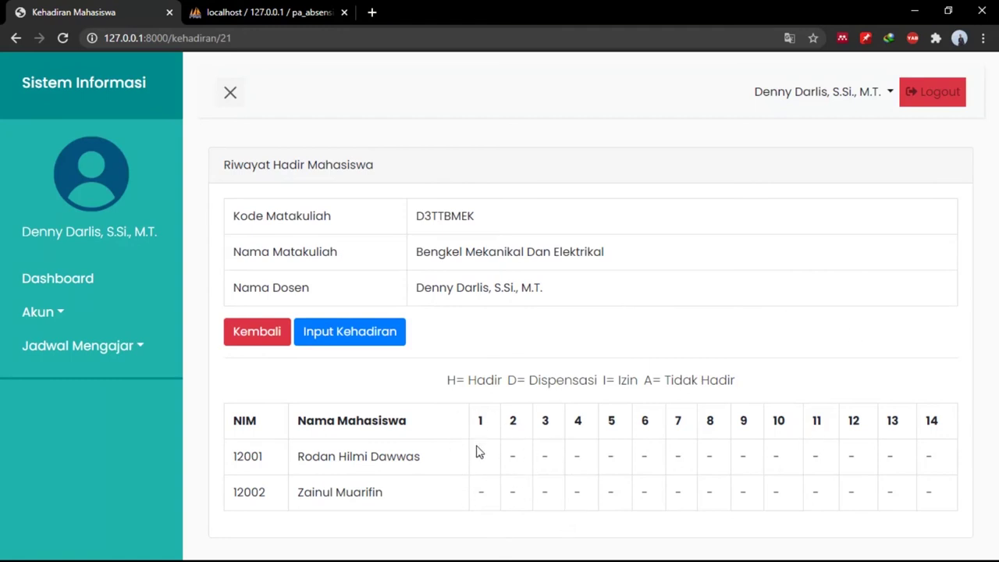
left_click(364, 329)
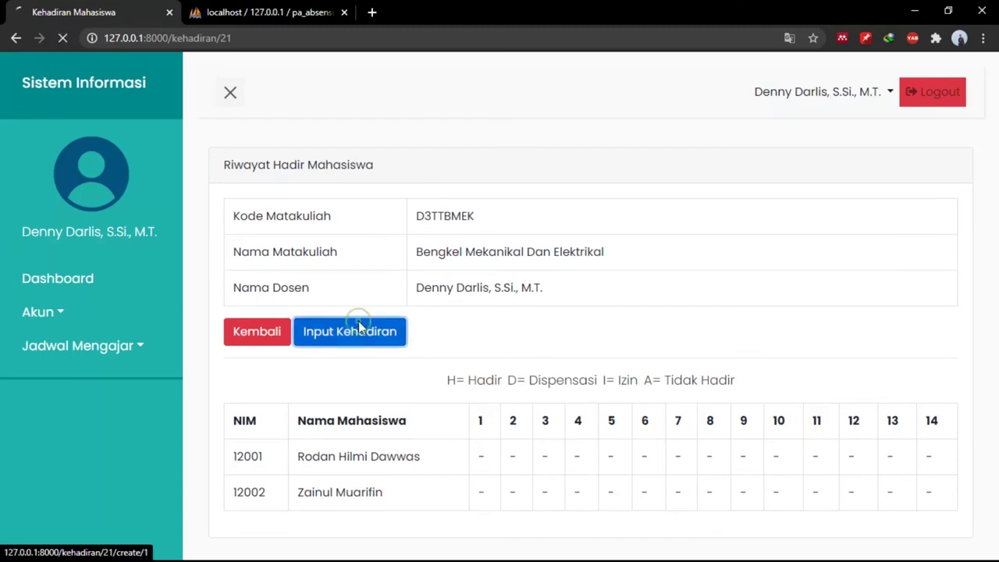
scroll(538, 359, "down", 1)
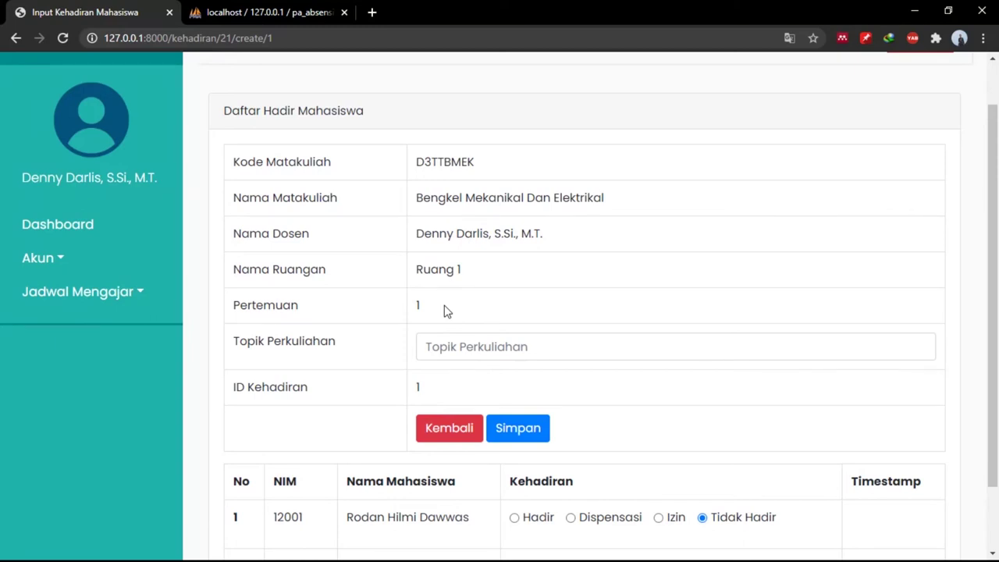
scroll(447, 311, "down", 1)
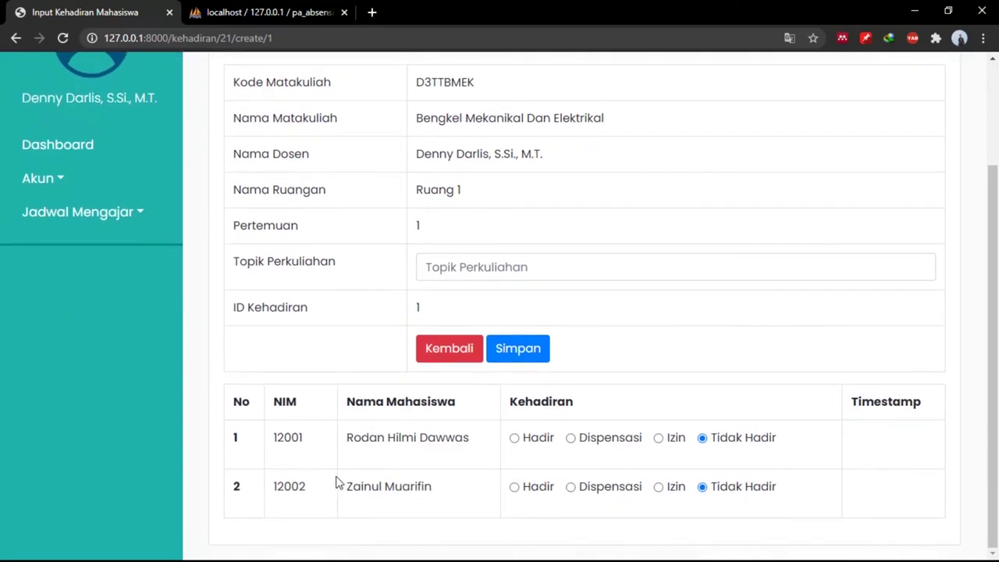
key("super")
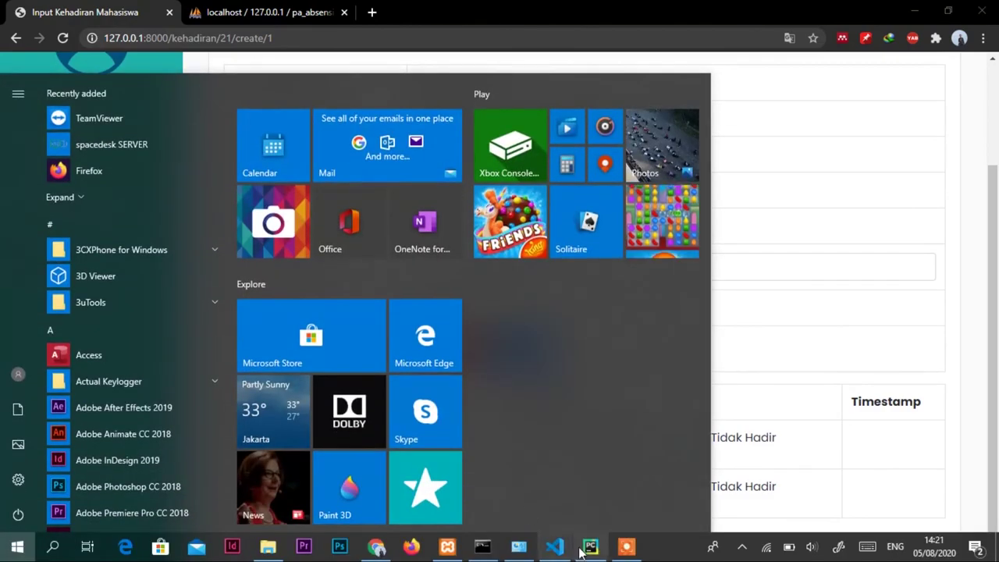
Run AppDosen.py in PyCharm to launch the Sistem Absensi untuk Dosen window.
left_click(590, 548)
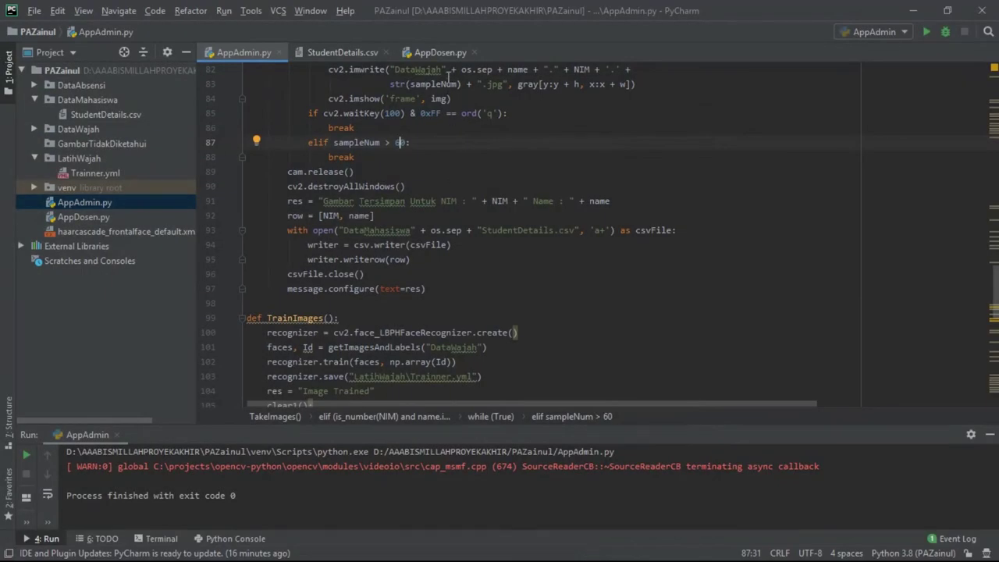
left_click(429, 53)
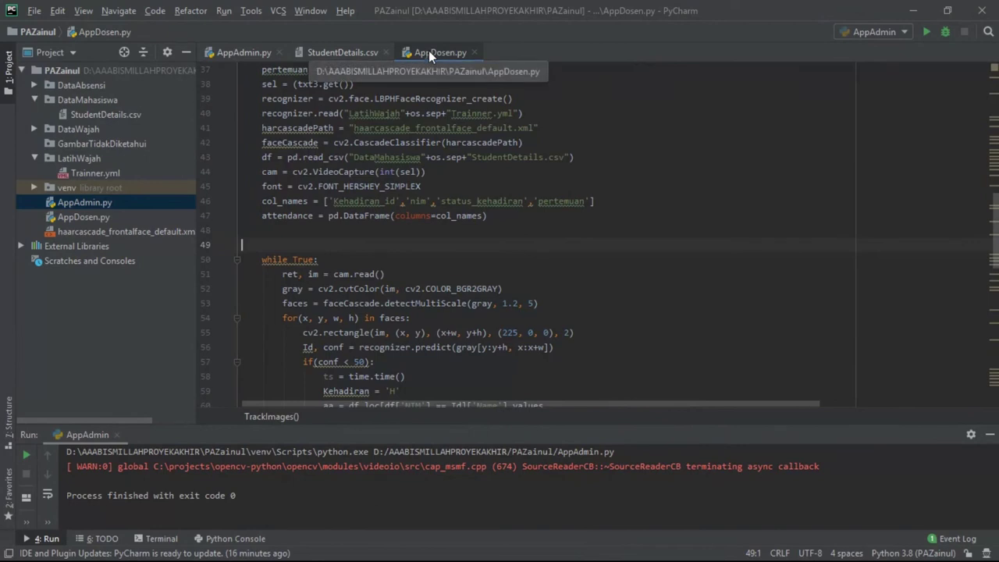
right_click(429, 53)
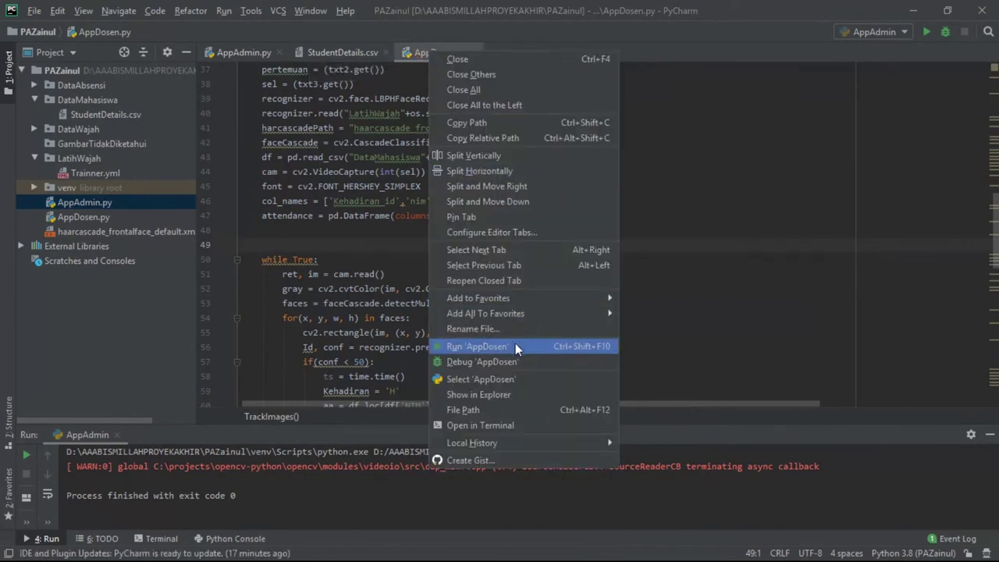
left_click(515, 343)
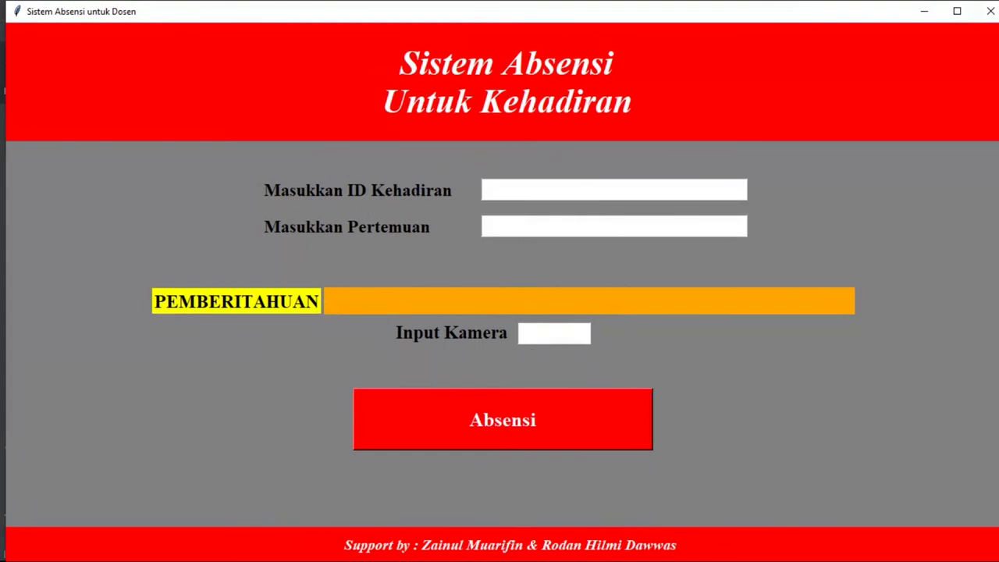
key("super")
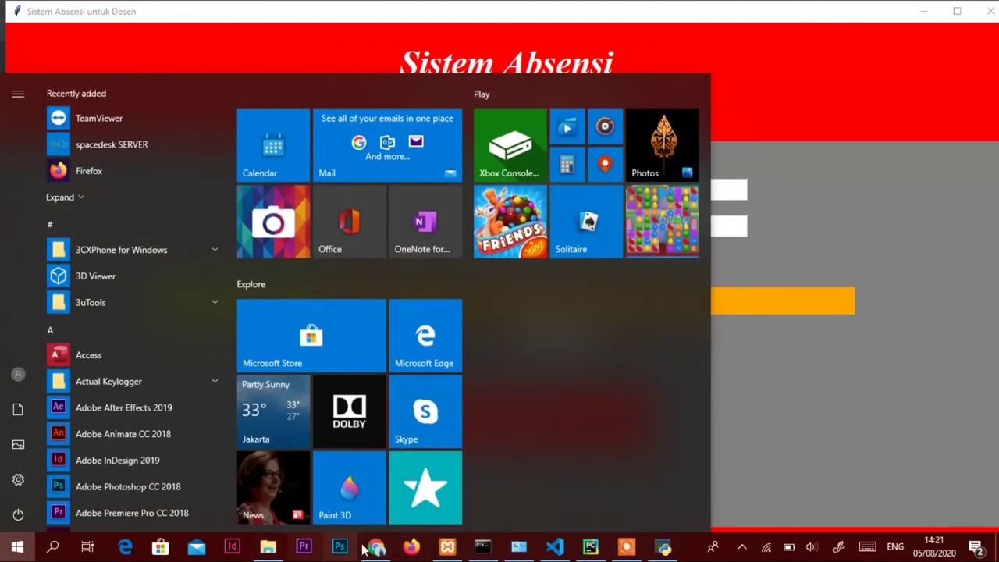
left_click(376, 549)
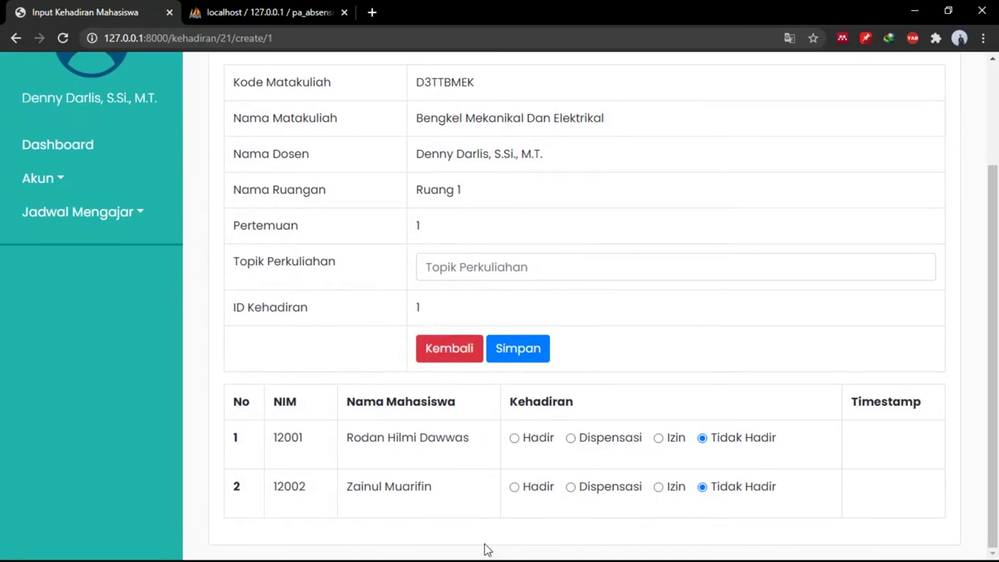
key("super")
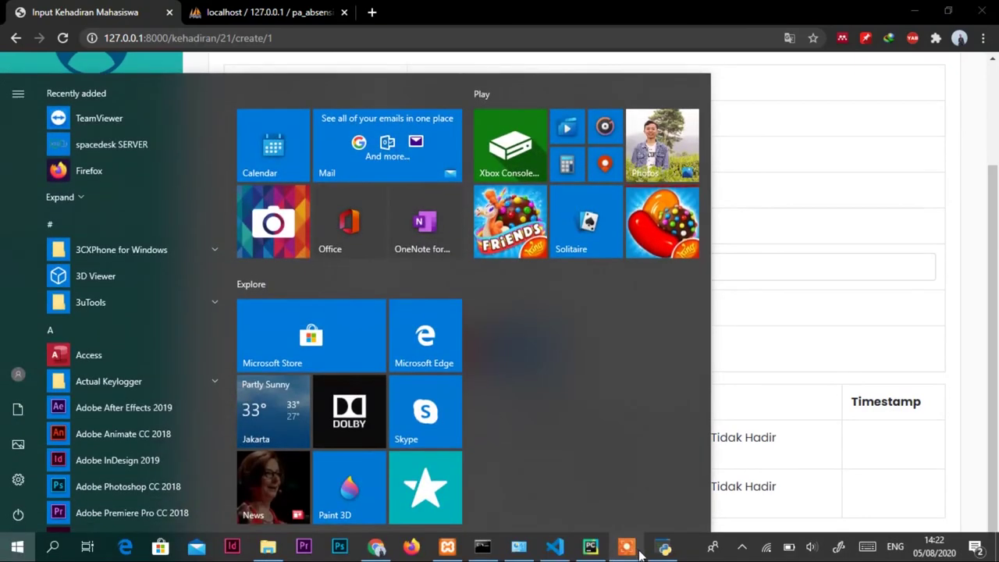
left_click(663, 551)
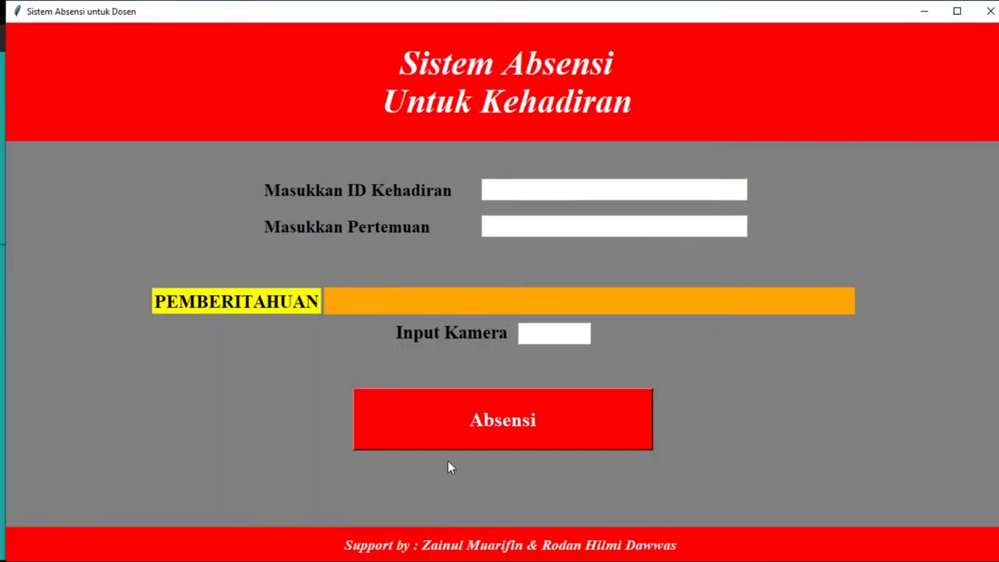
key("super")
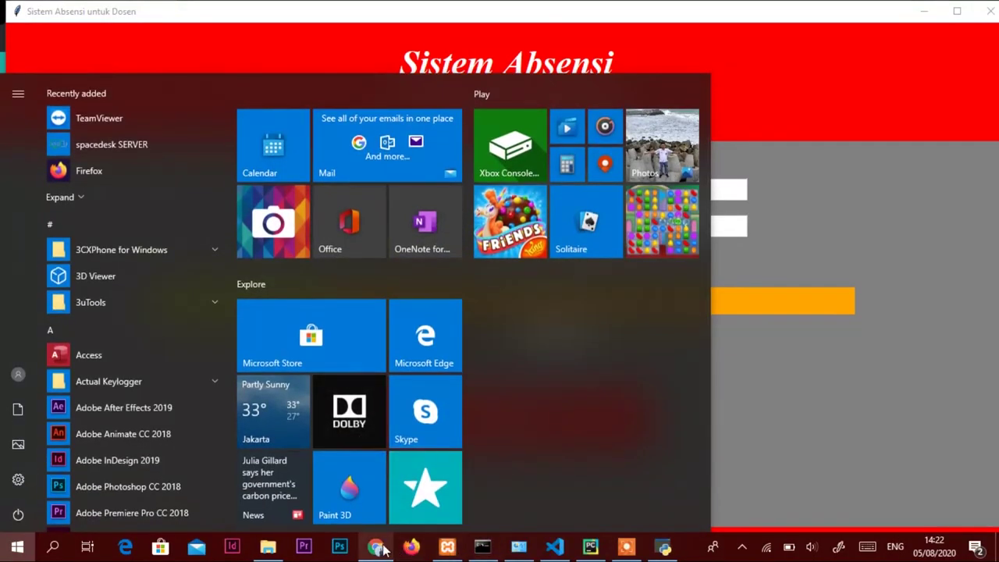
left_click(376, 548)
key("super")
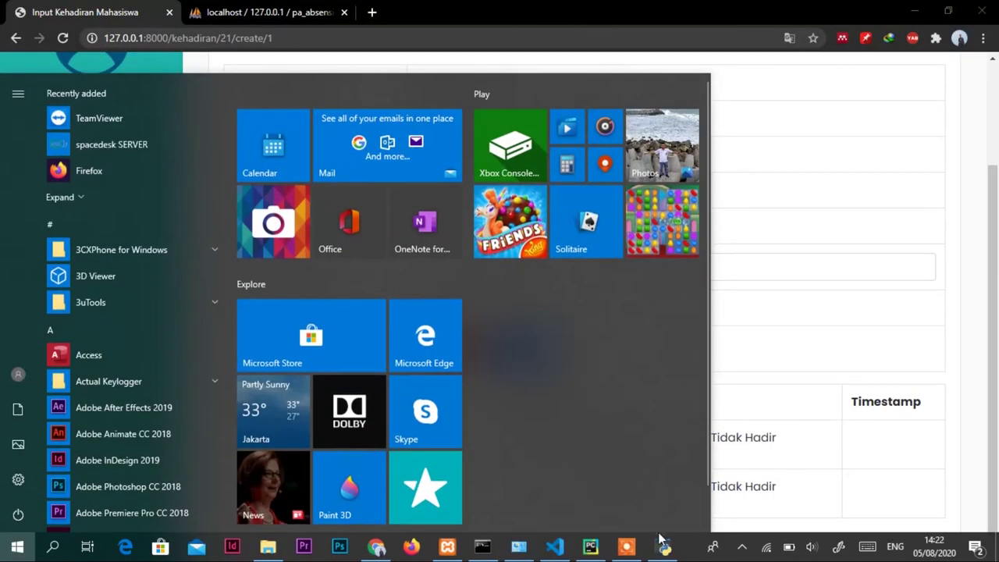
left_click(664, 543)
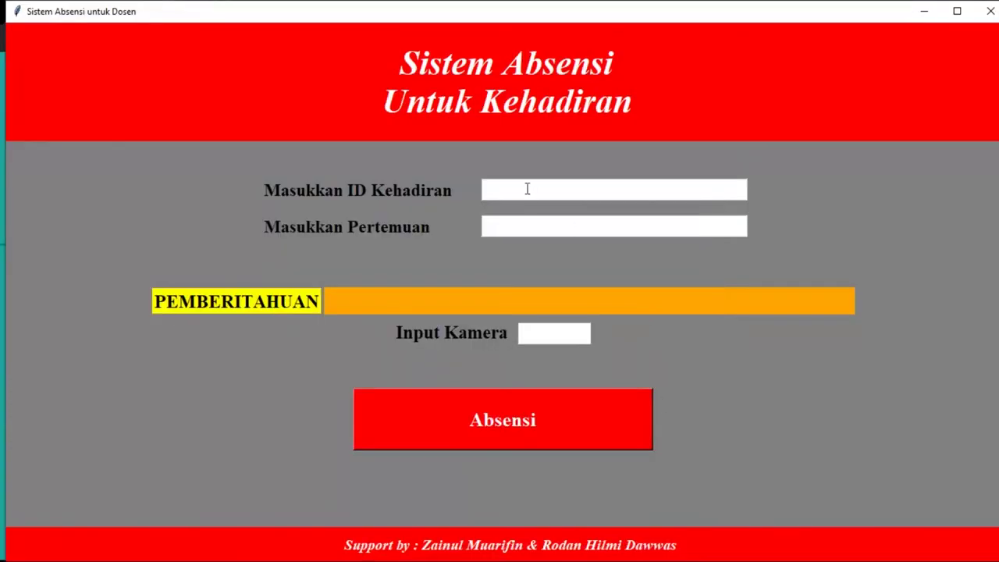
Take face-recognition attendance for ID Kehadiran 1, Pertemuan 1 on camera 0 until Attendance Taken.
type("1")
left_click(539, 334)
type("0")
left_click(509, 421)
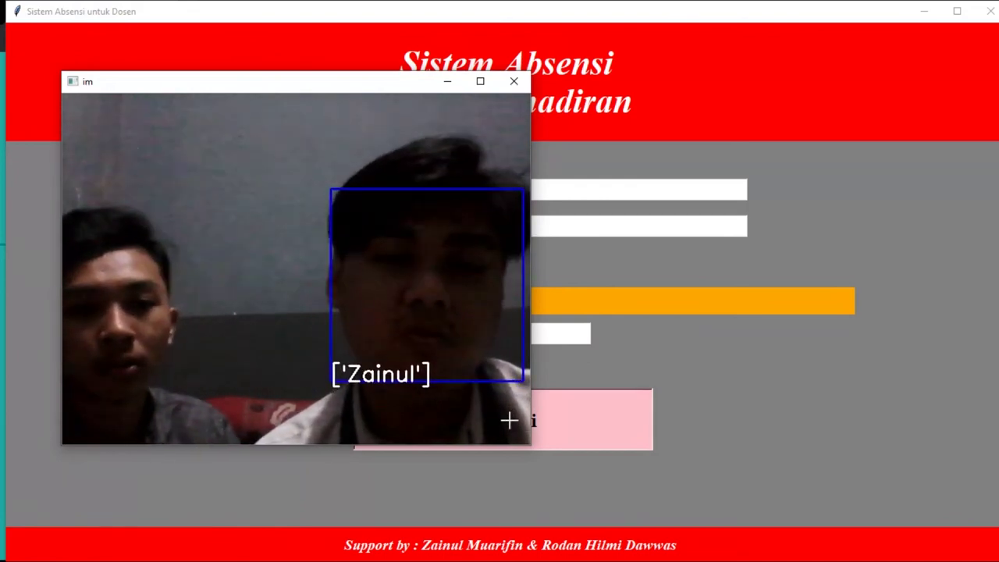
key("q")
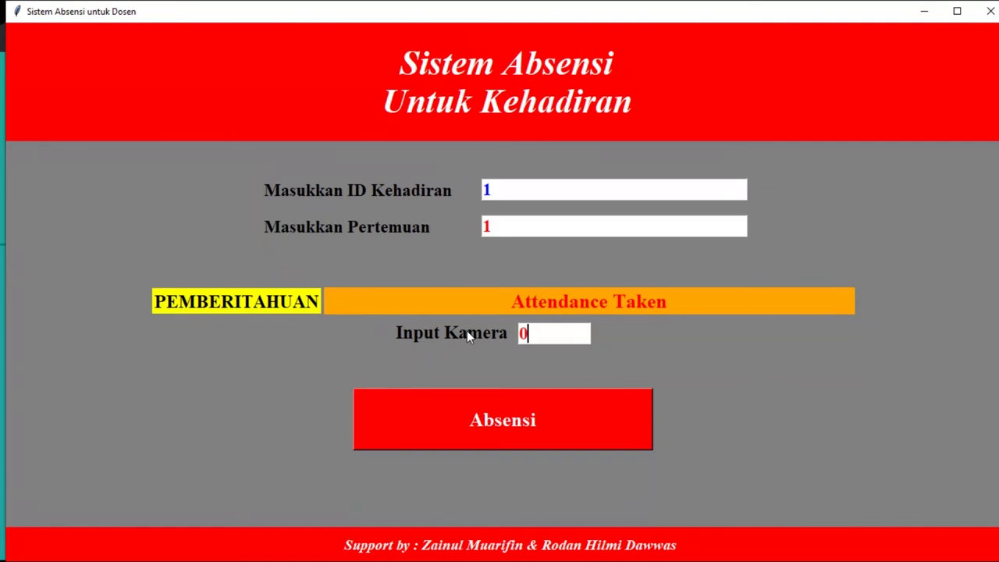
key("super")
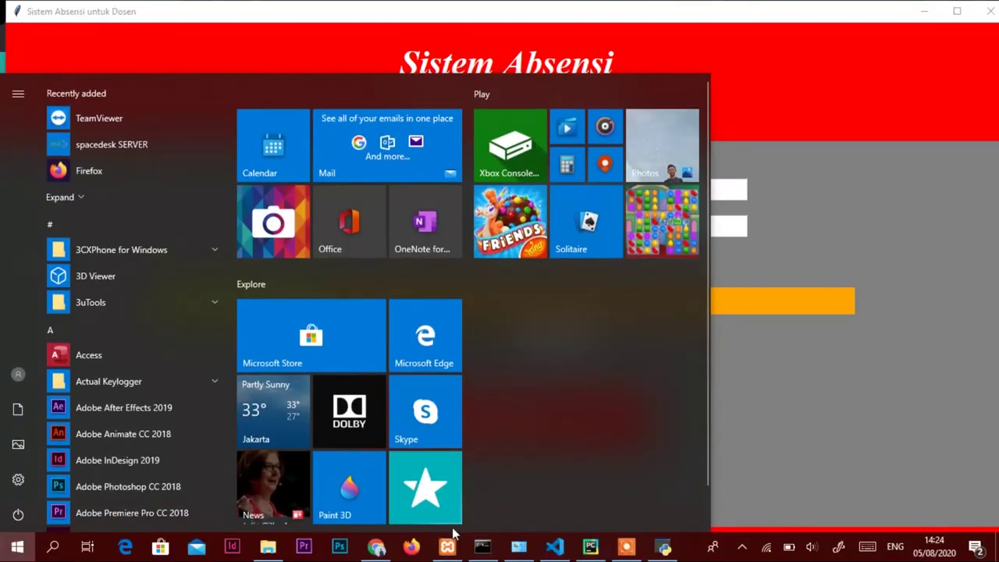
Reload the Input Kehadiran Mahasiswa form to show both students Hadir at 14:23:50, then go to phpMyAdmin.
left_click(377, 548)
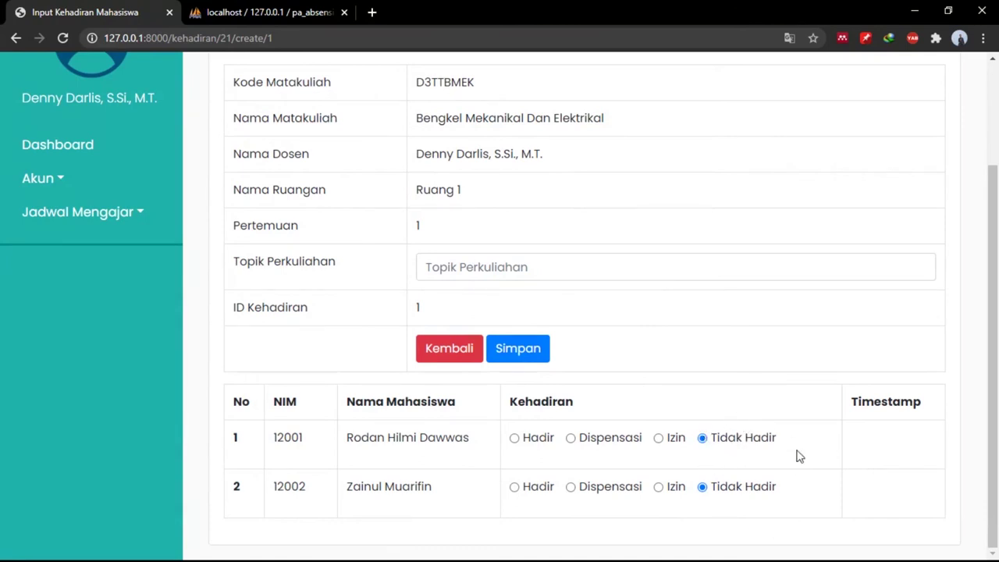
left_click(62, 37)
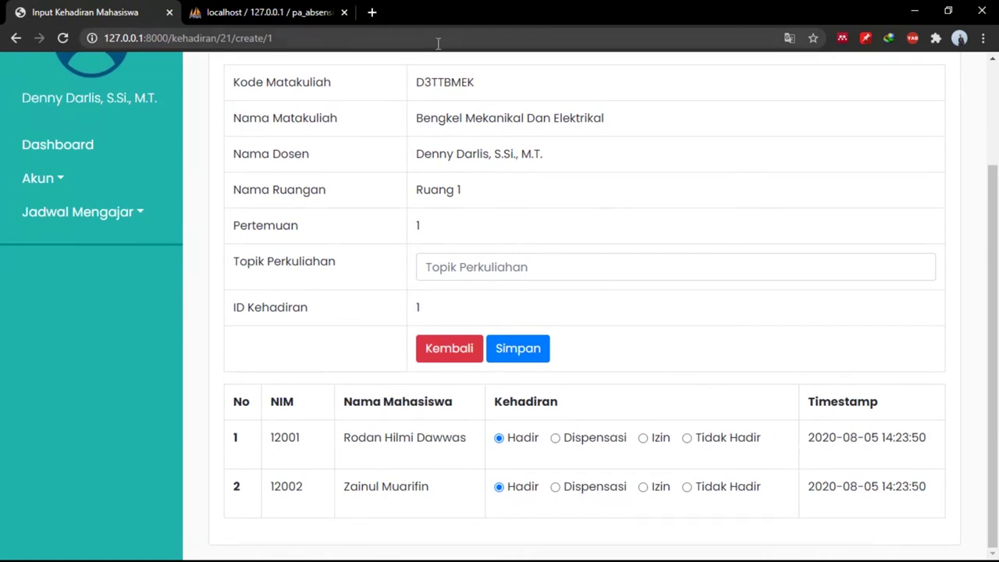
left_click(313, 6)
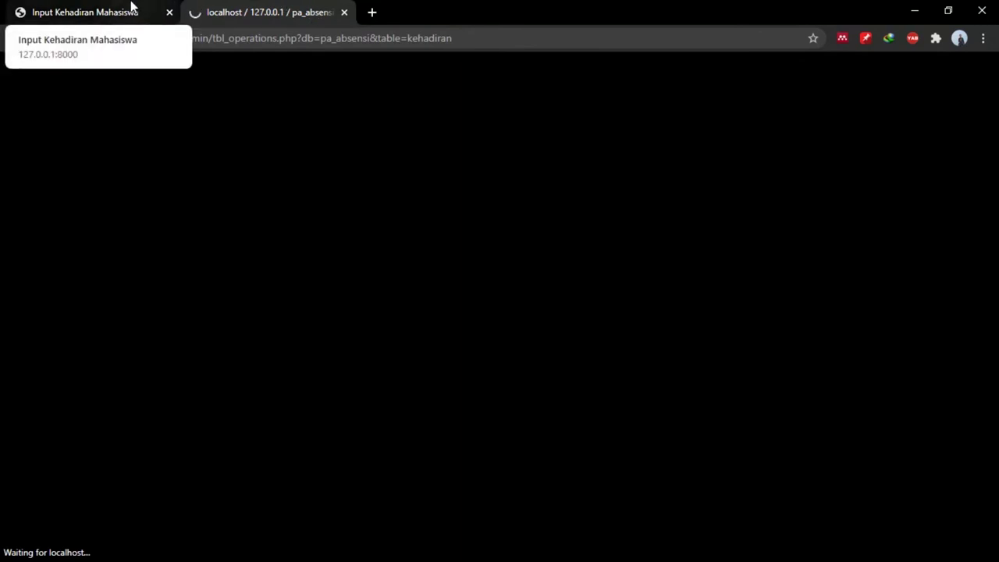
Browse pa_absensi's riwayat_kehadiran table to confirm two H records for attendance 1, then return to the form.
left_click(260, 39)
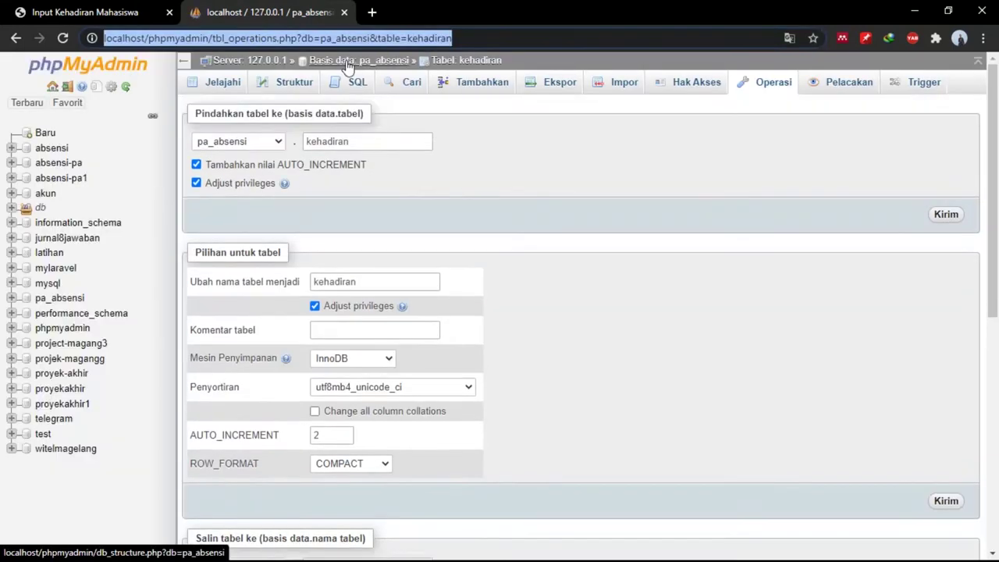
scroll(66, 461, "down", 1)
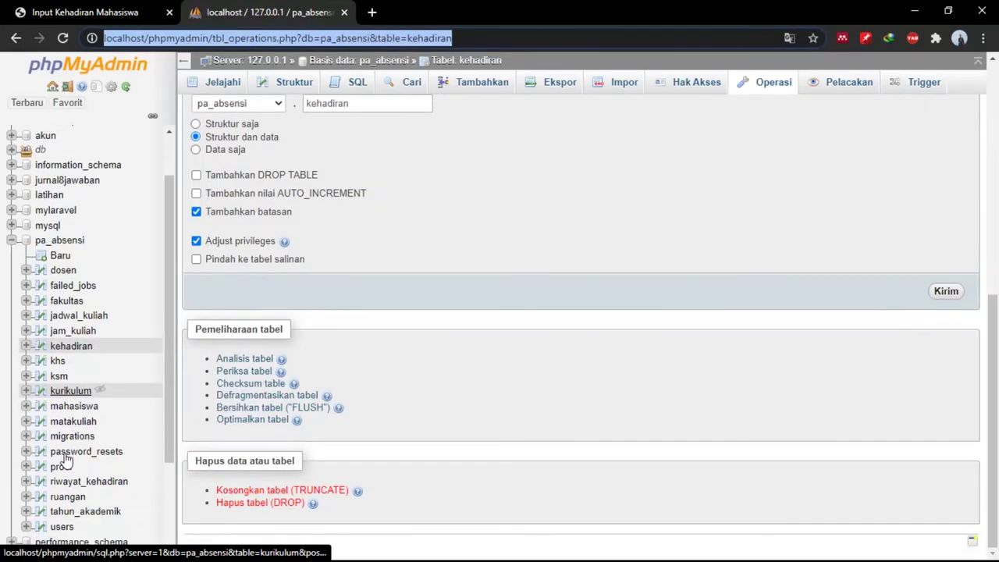
left_click(78, 478)
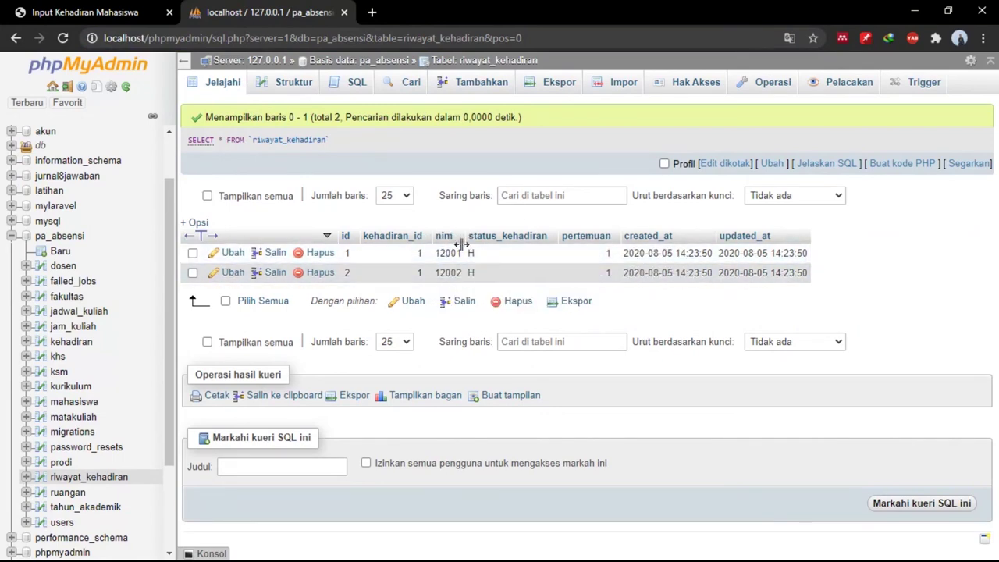
left_click(113, 7)
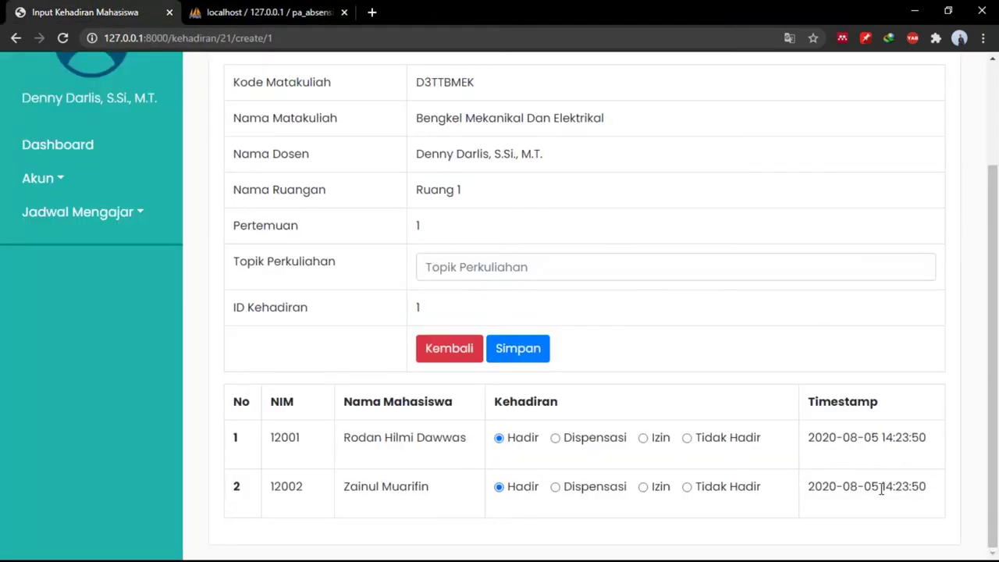
Save meeting 1 with topic Perkenalan, verify both students show H in Kehadiran, and log out.
left_click(532, 271)
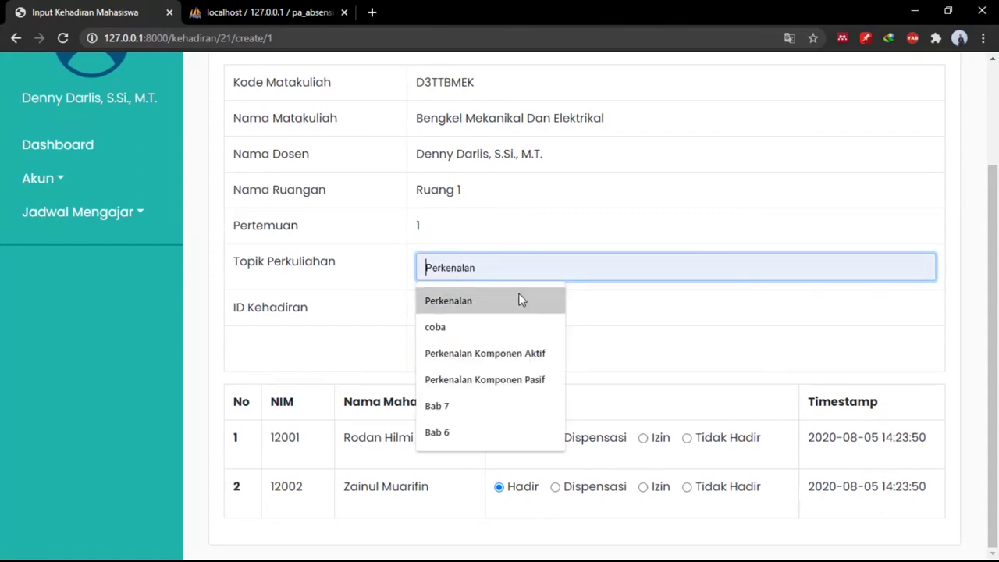
left_click(519, 301)
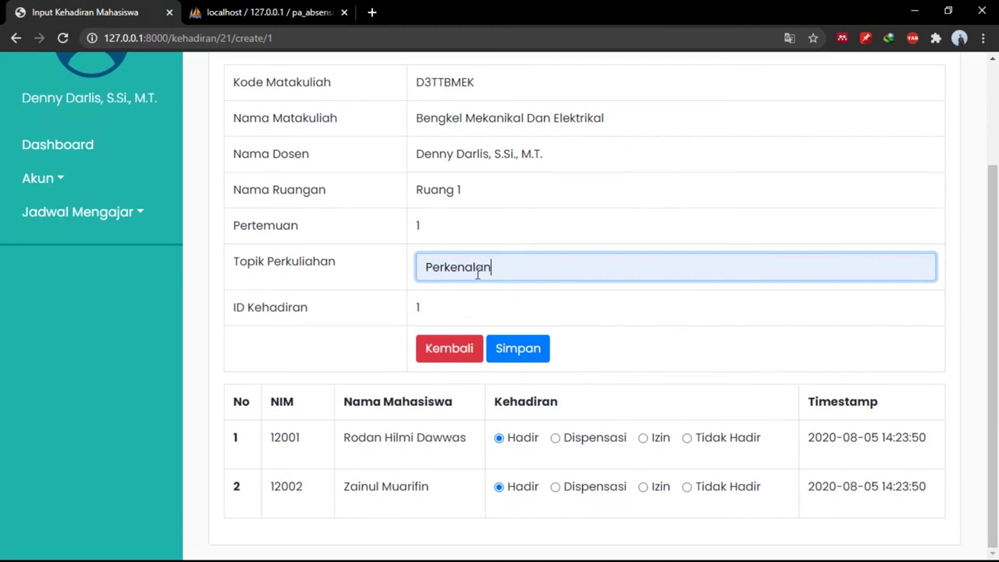
left_click(500, 347)
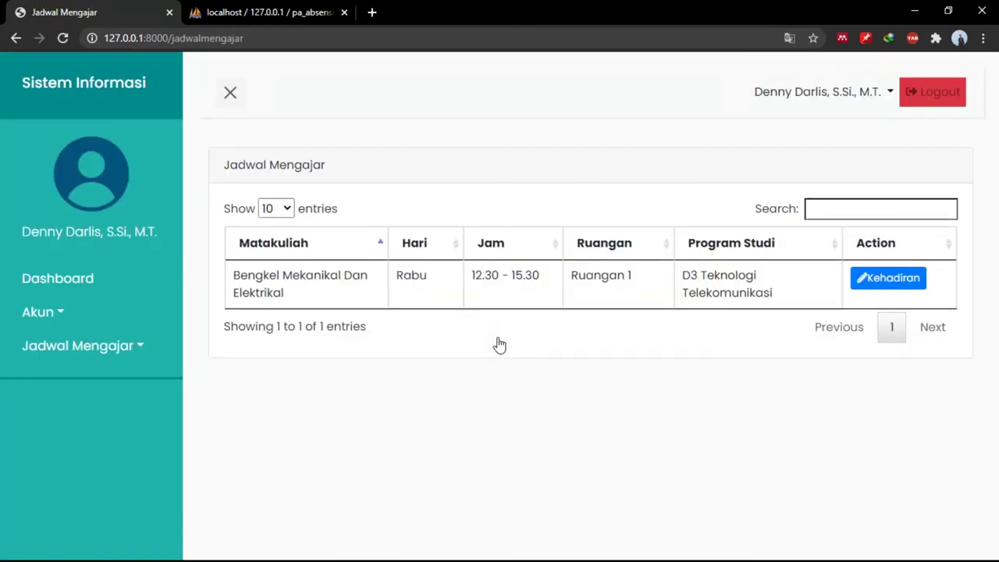
left_click(890, 284)
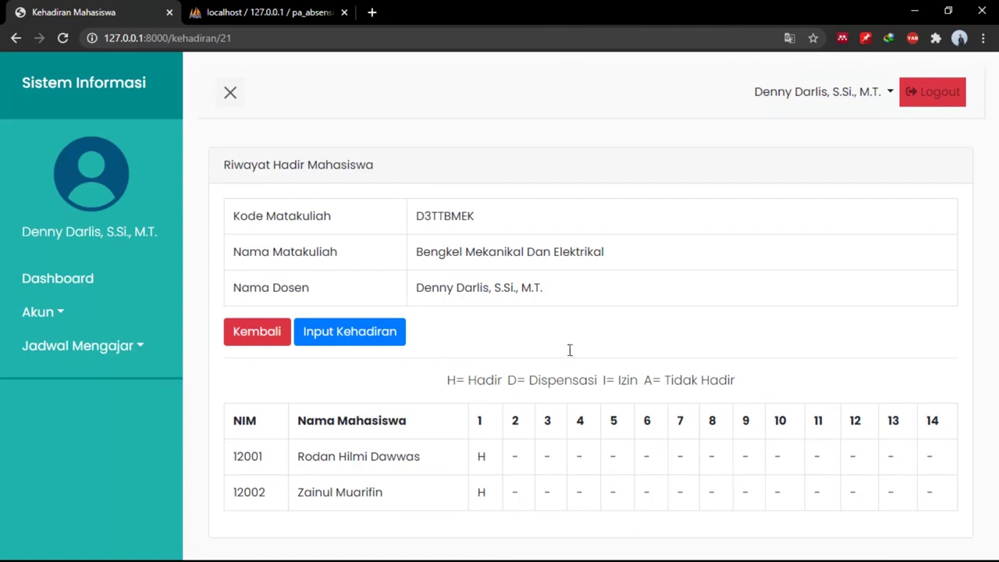
left_click(916, 91)
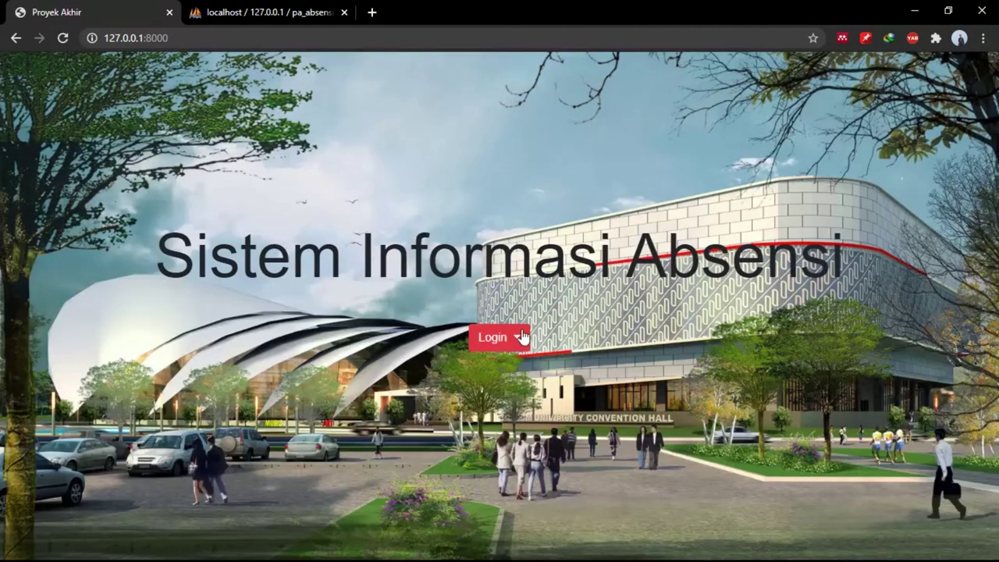
Sign in as the student with the saved e-mail and password, then view Absensi > Kehadiran percentages.
left_click(511, 341)
left_click(501, 416)
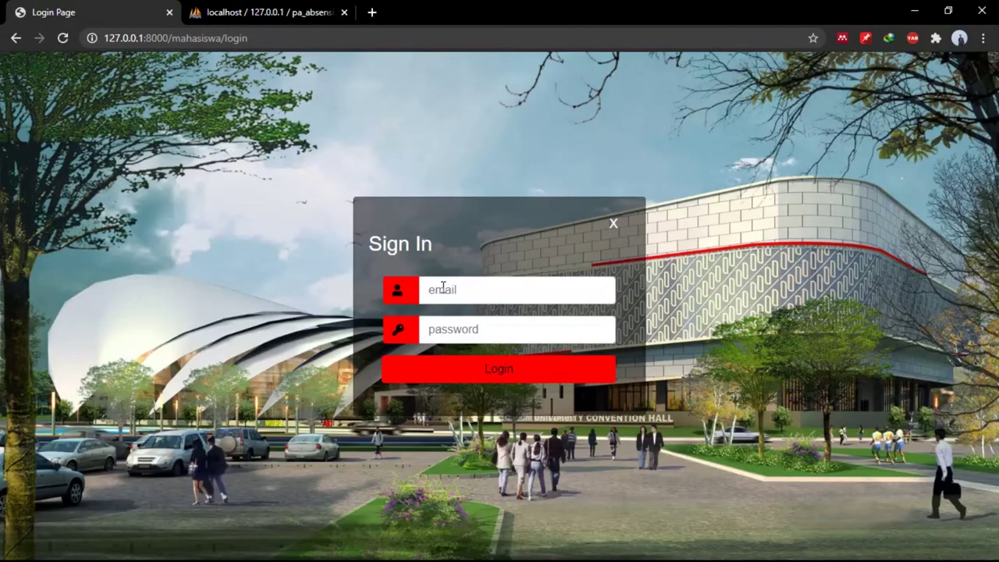
left_click(443, 288)
key("Down")
key("Tab")
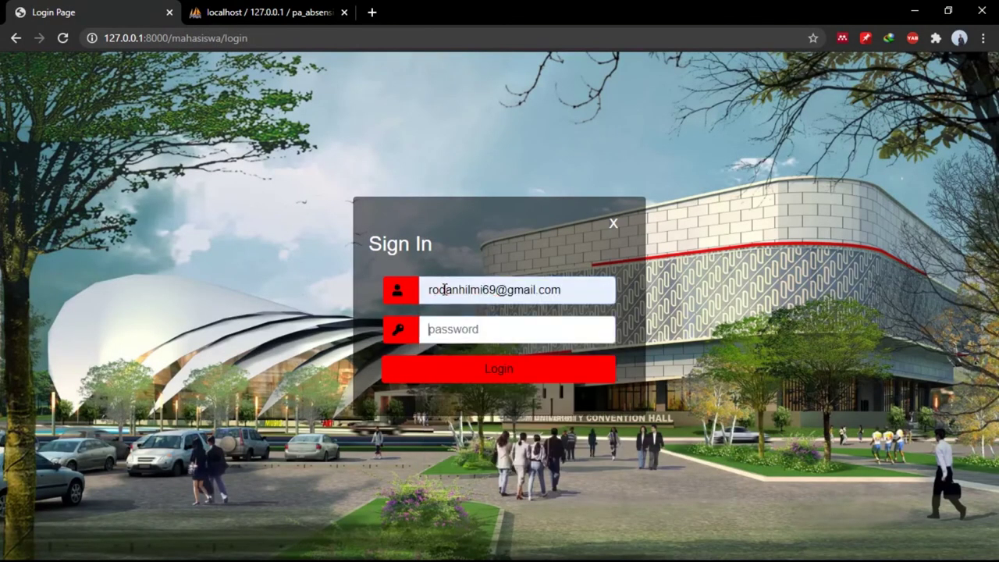
type("123")
key("Return")
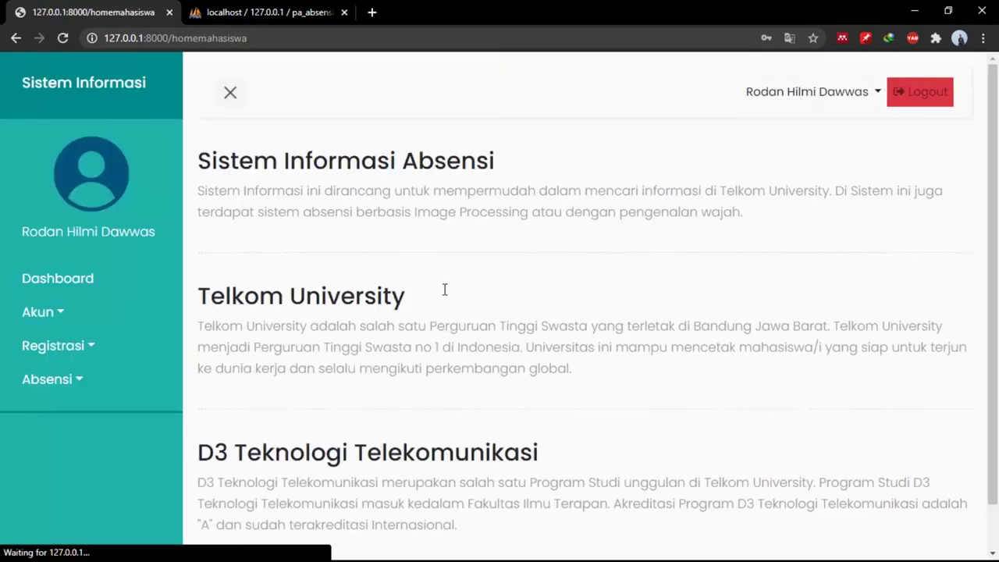
left_click(125, 384)
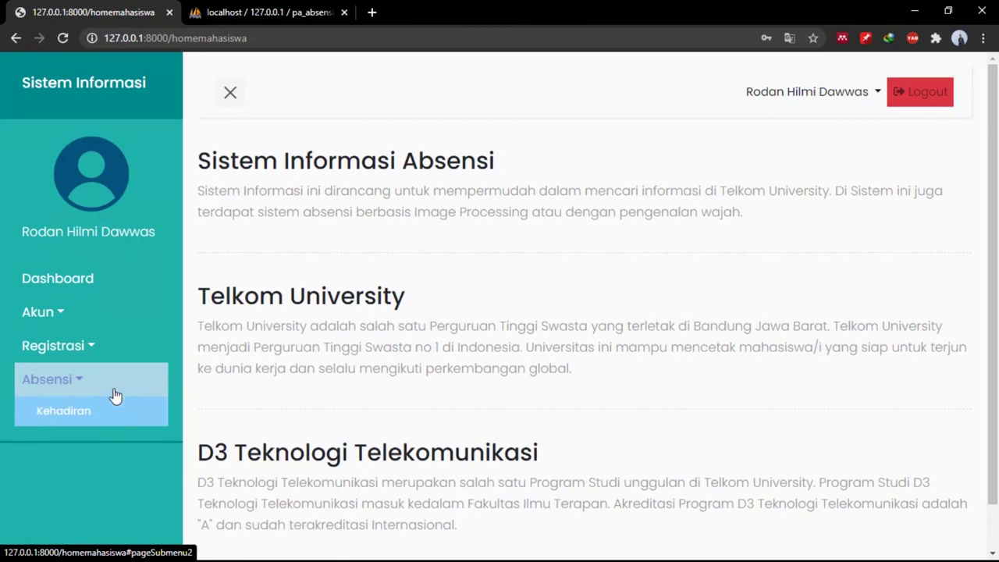
left_click(107, 411)
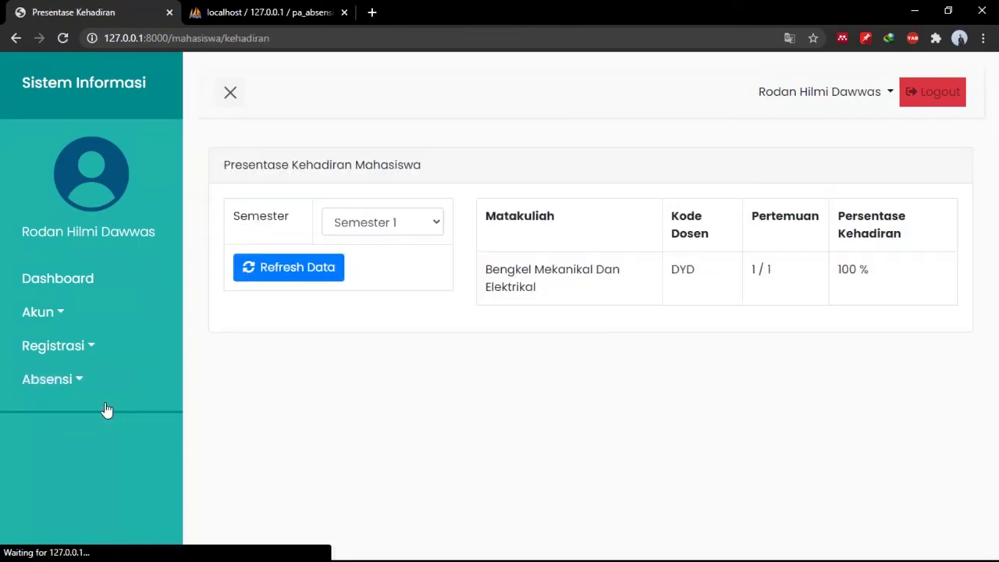